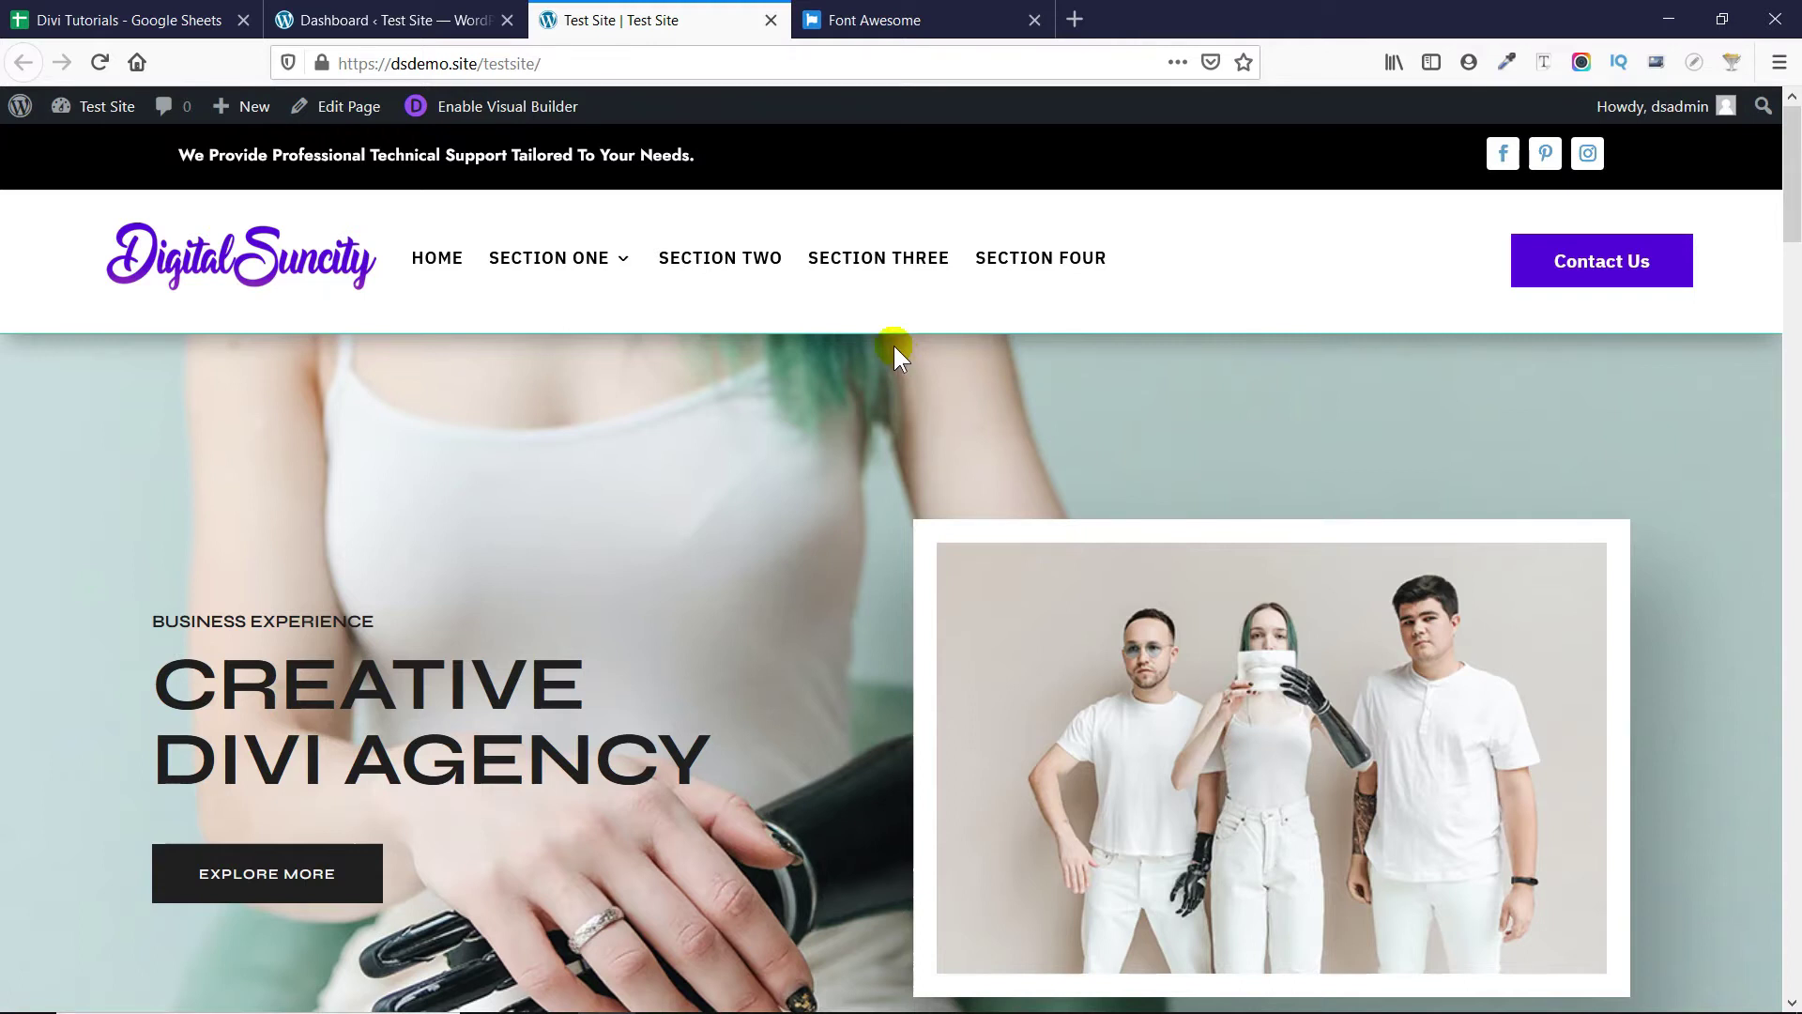
# Switch to the Font Awesome site and scroll through its page.
pyautogui.moveTo(565, 254)
pyautogui.click(908, 21)
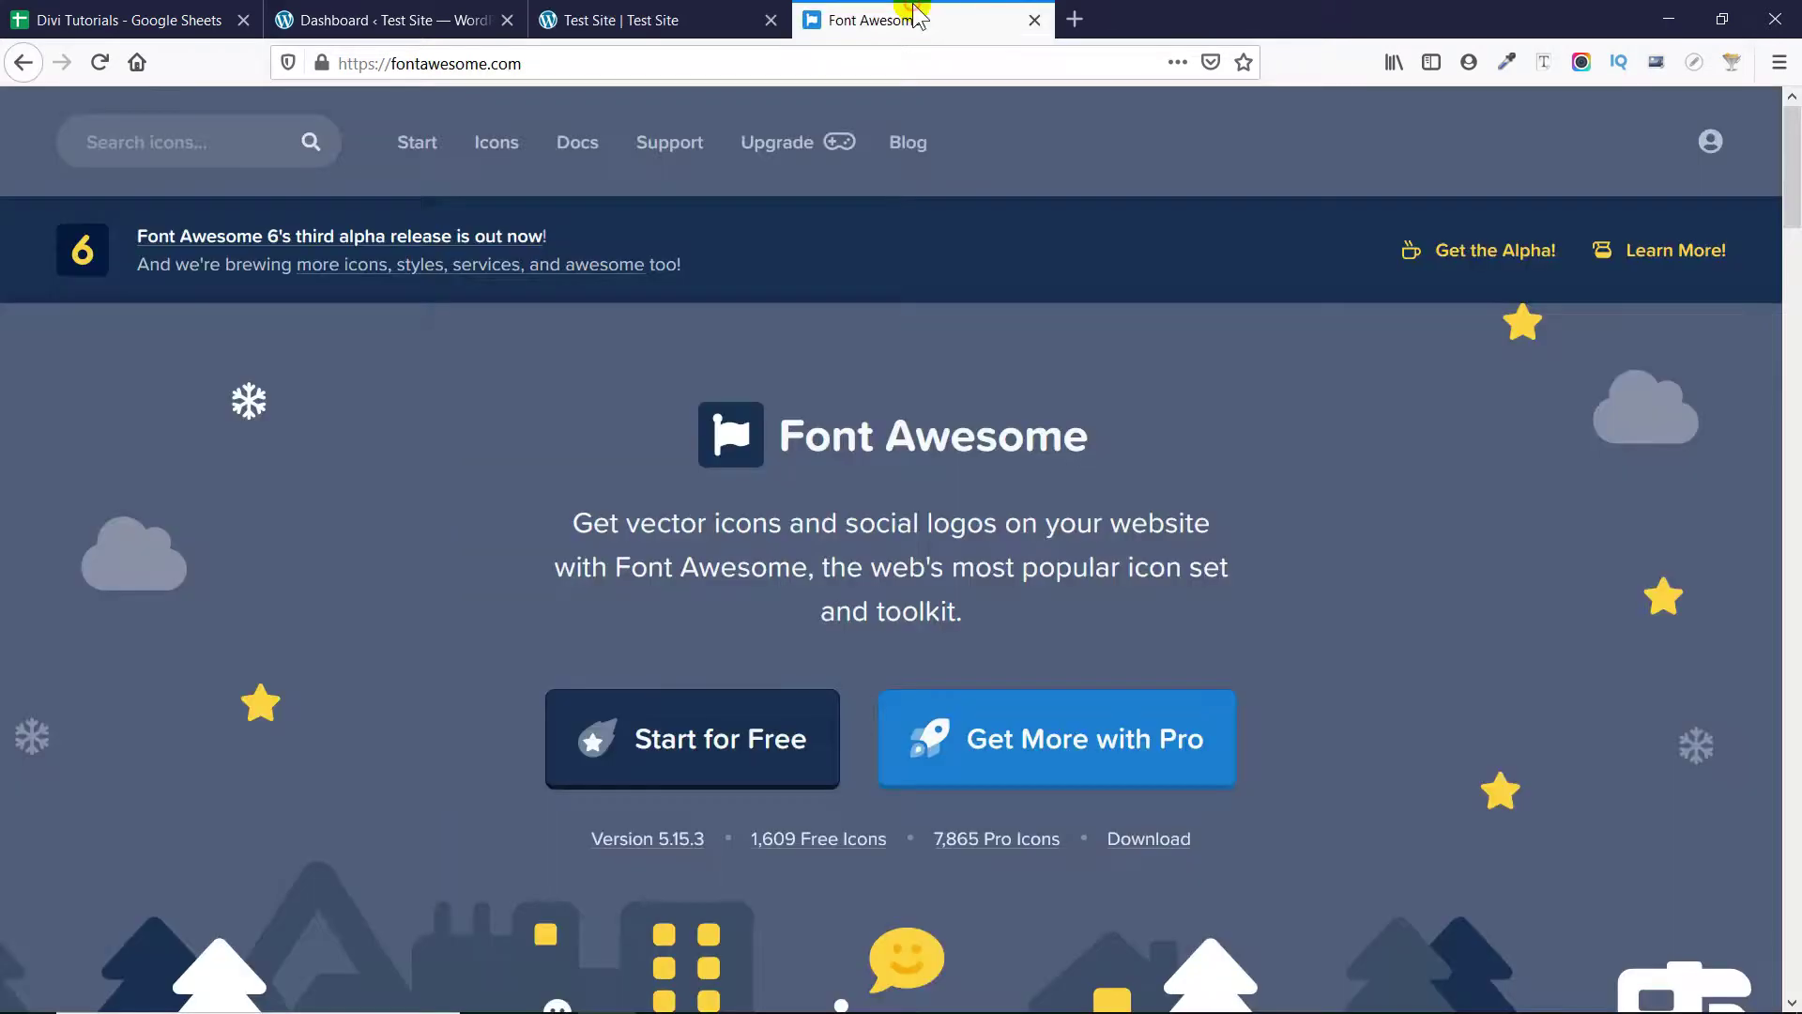
pyautogui.scroll(-15, 899, 695)
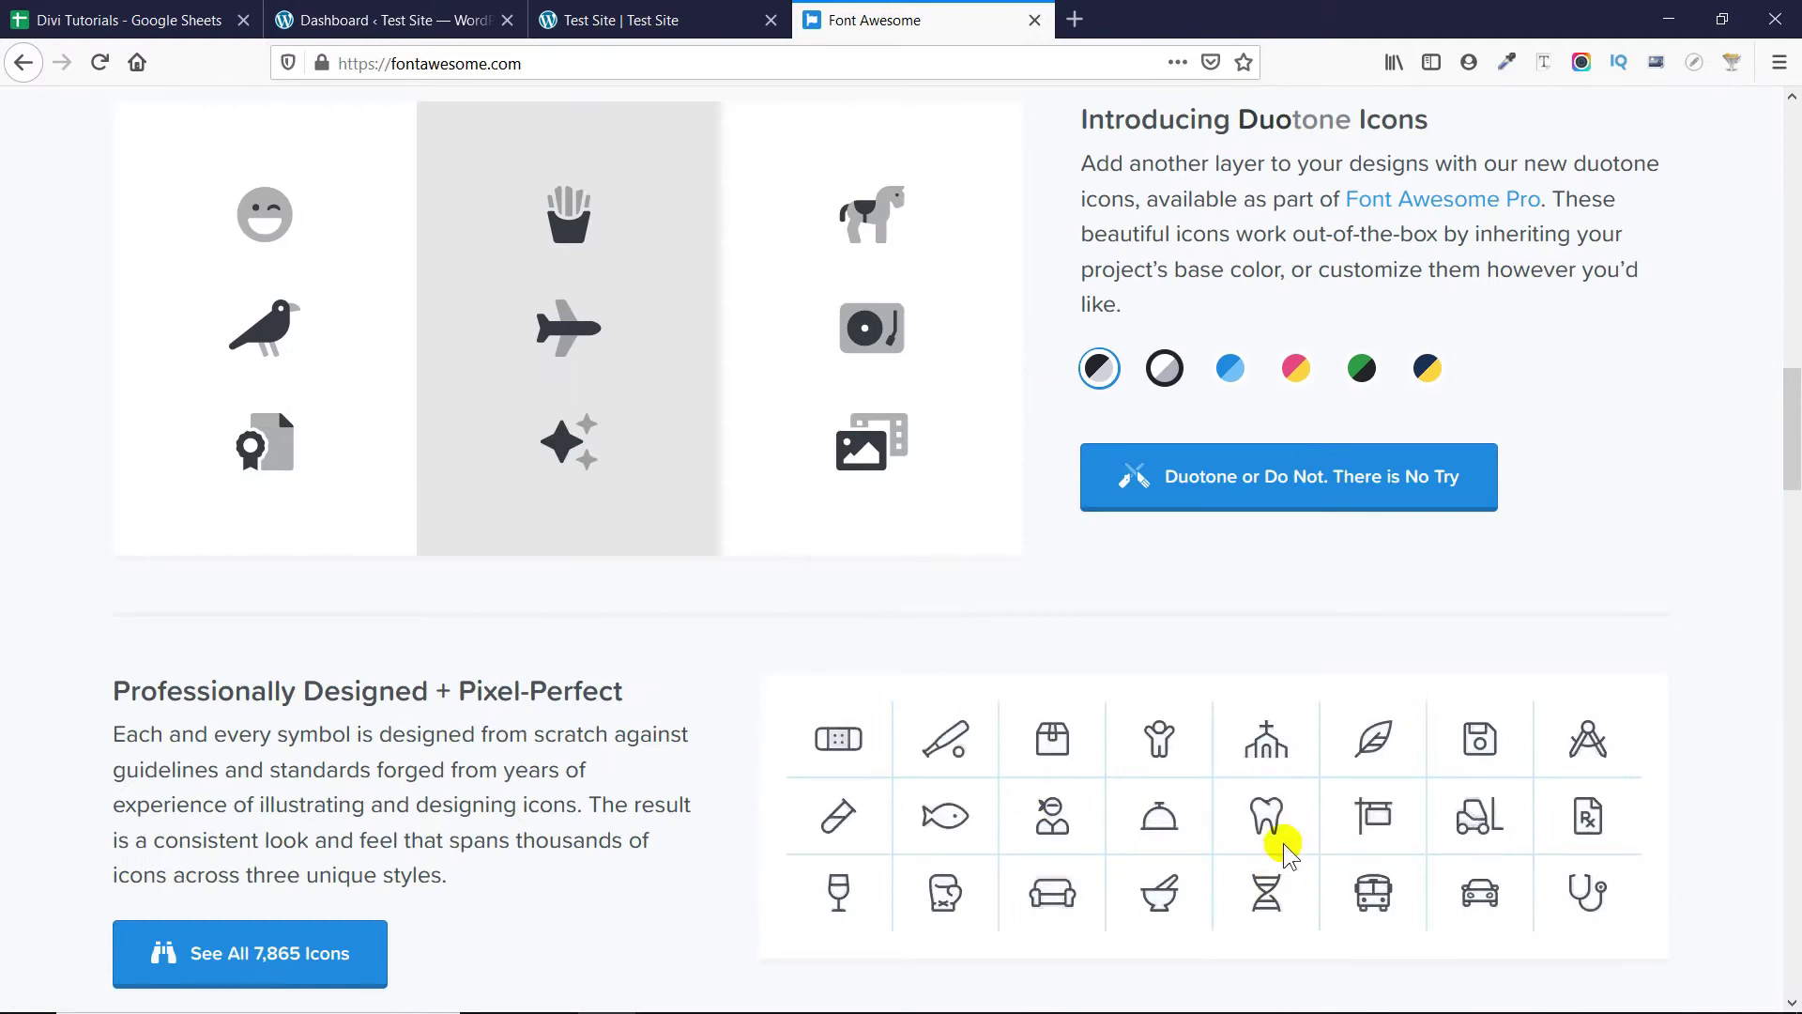
pyautogui.scroll(-4, 1277, 854)
pyautogui.scroll(-5, 1281, 843)
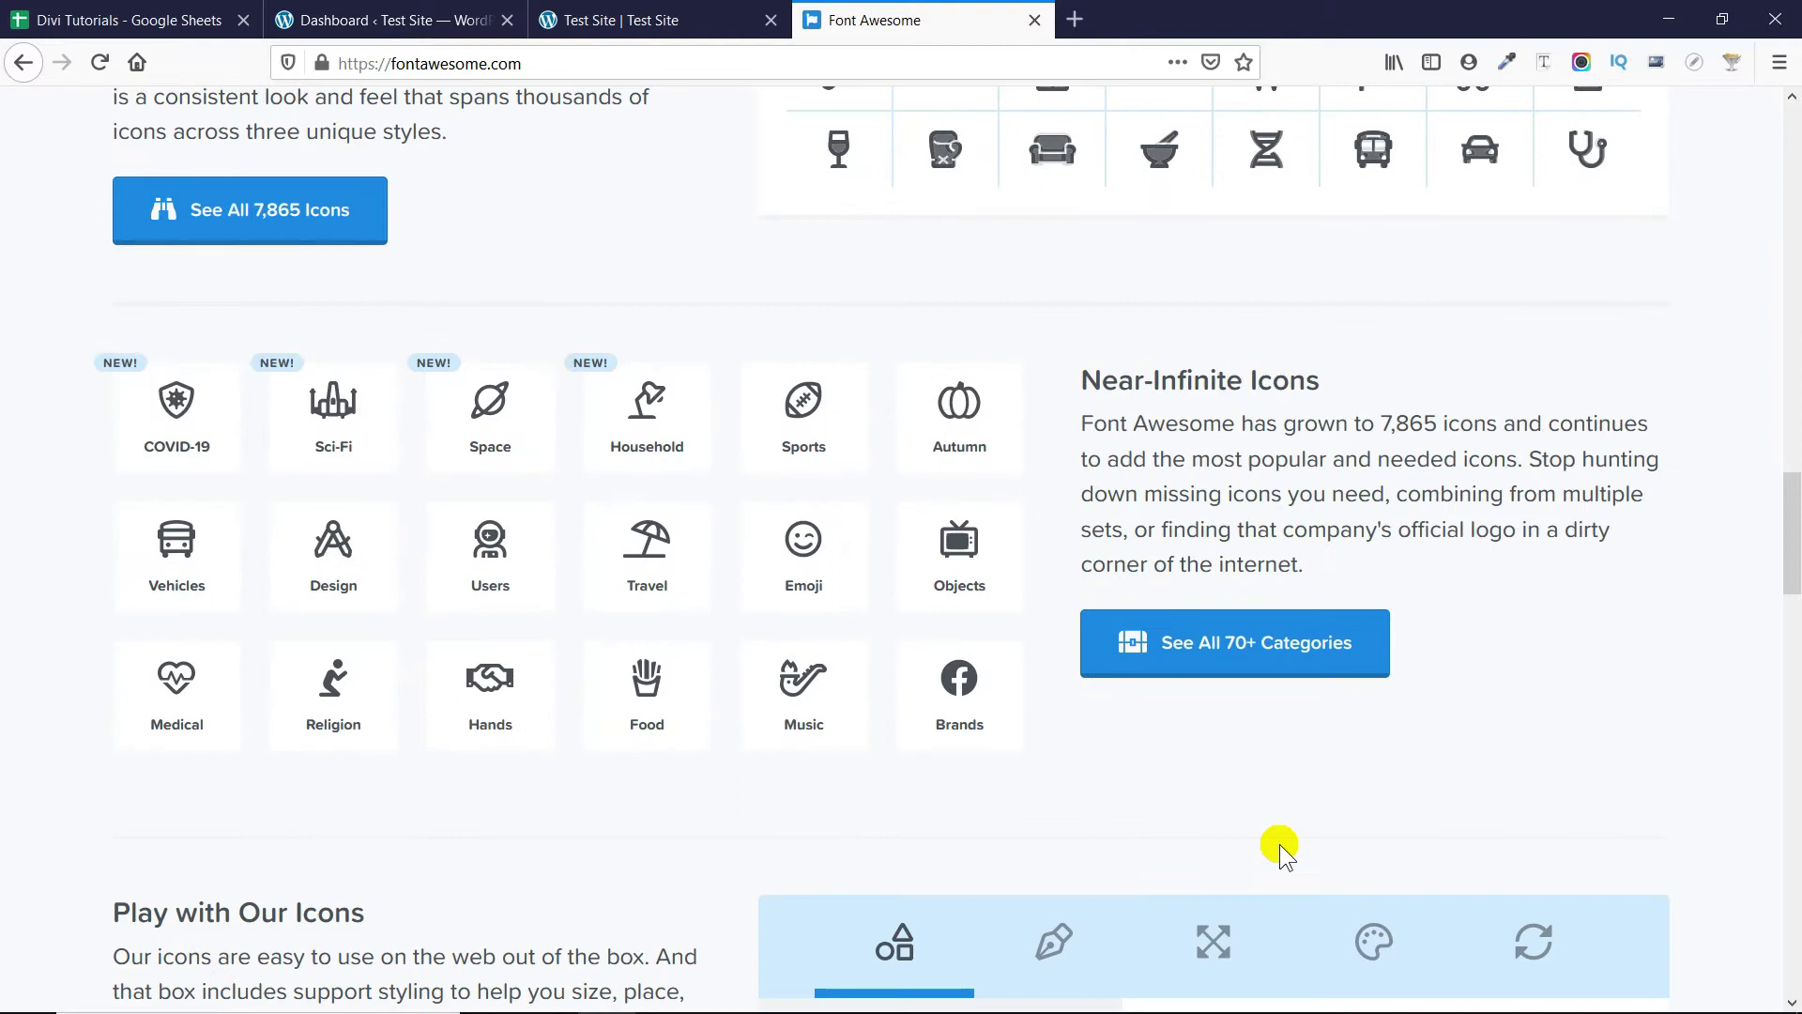
pyautogui.scroll(15, 1281, 843)
pyautogui.scroll(8, 1281, 845)
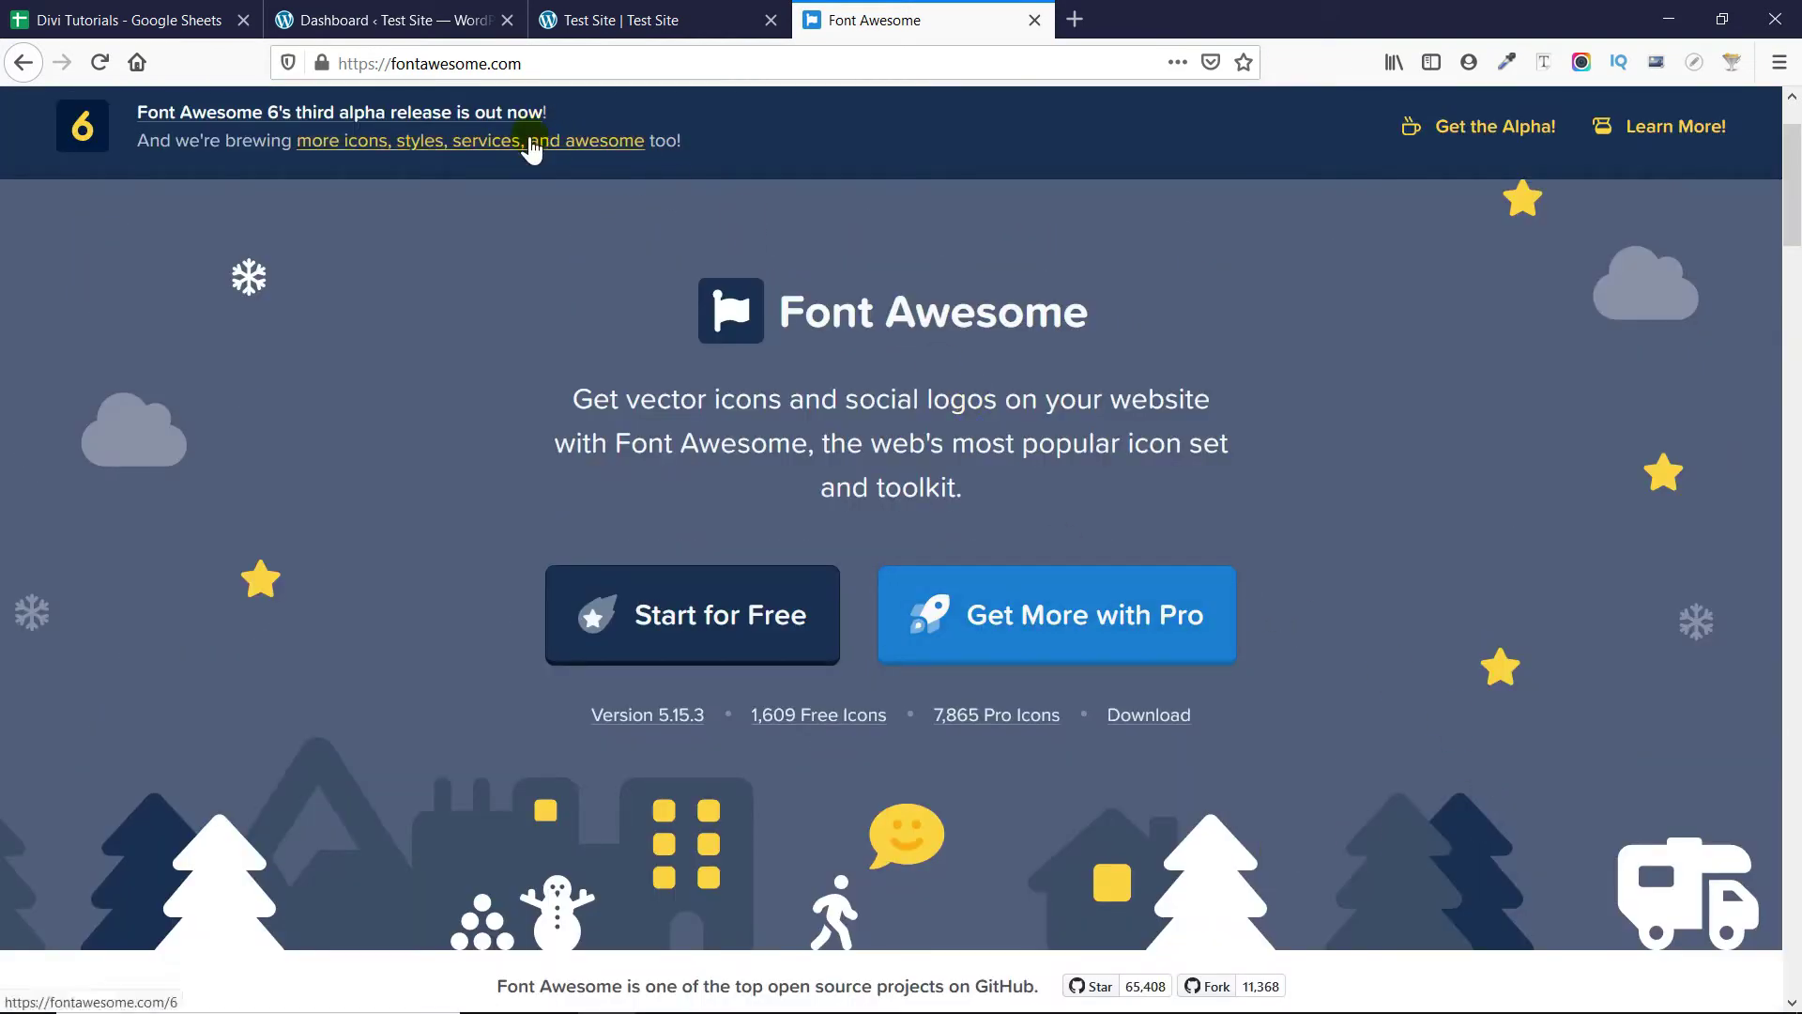
pyautogui.scroll(1, 539, 250)
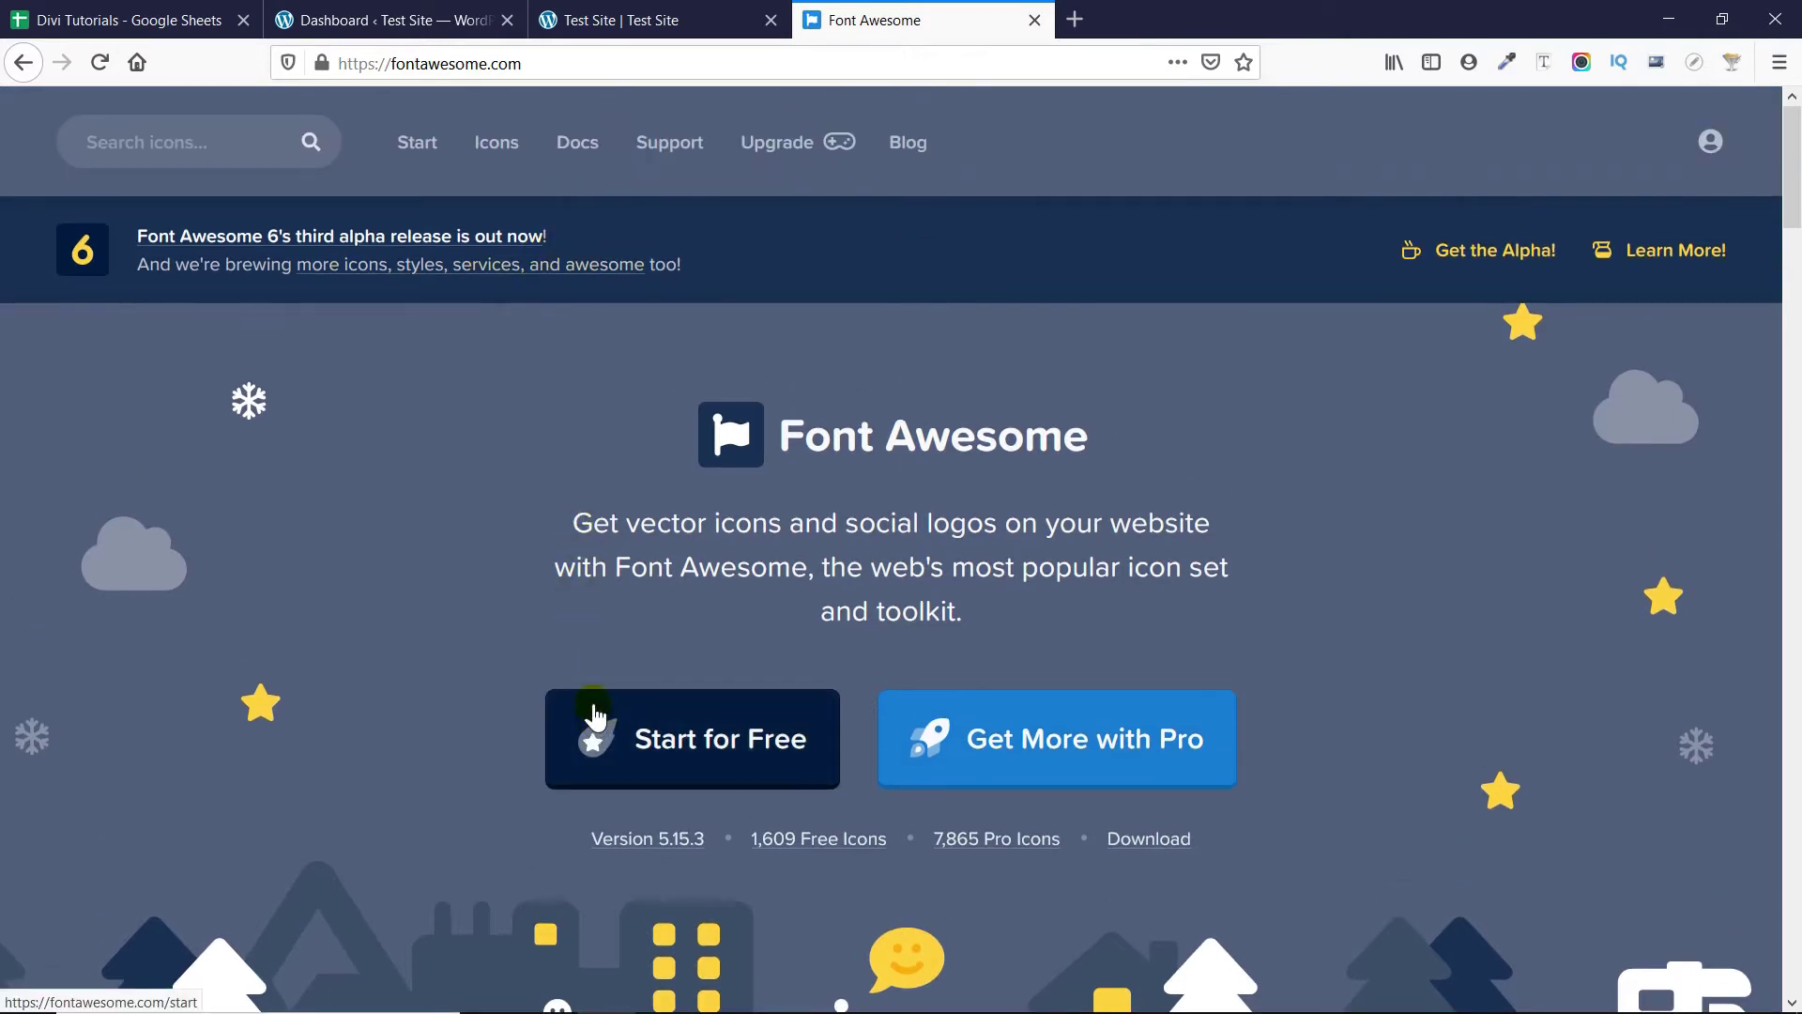
# Open Account Details to view the Free $0 plan, then reopen the account menu.
pyautogui.click(1710, 146)
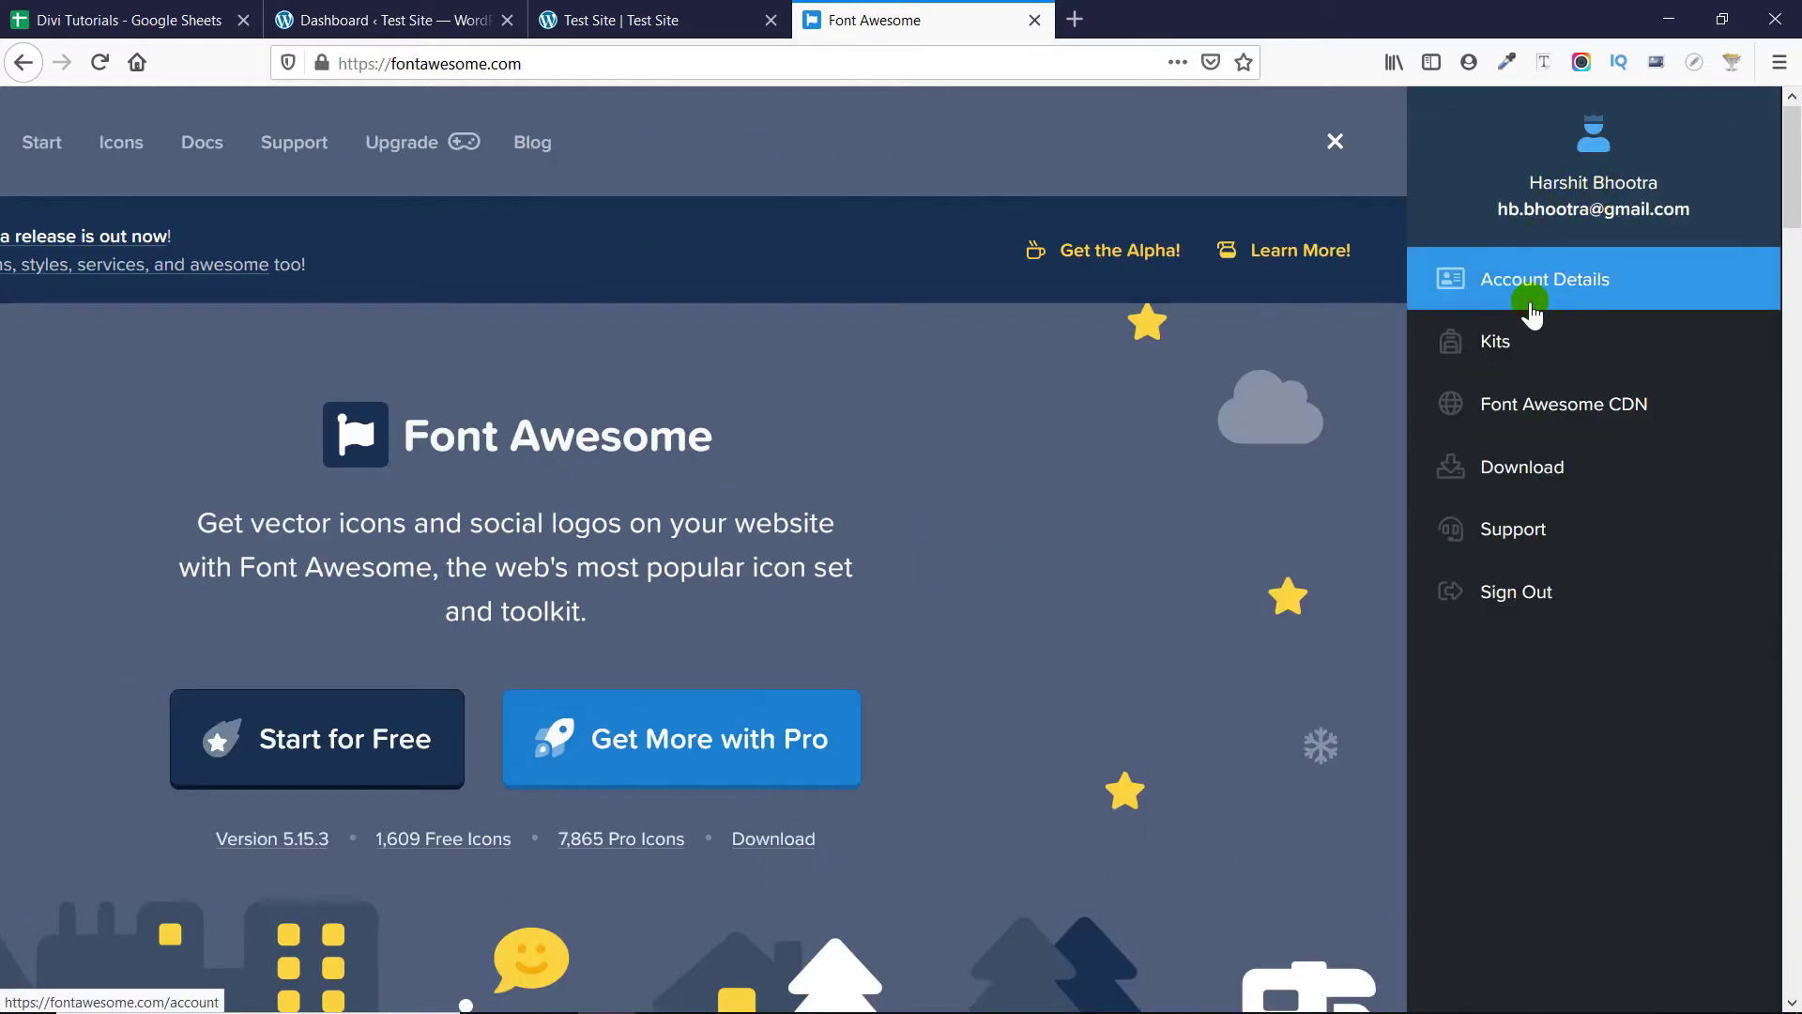
pyautogui.click(1530, 306)
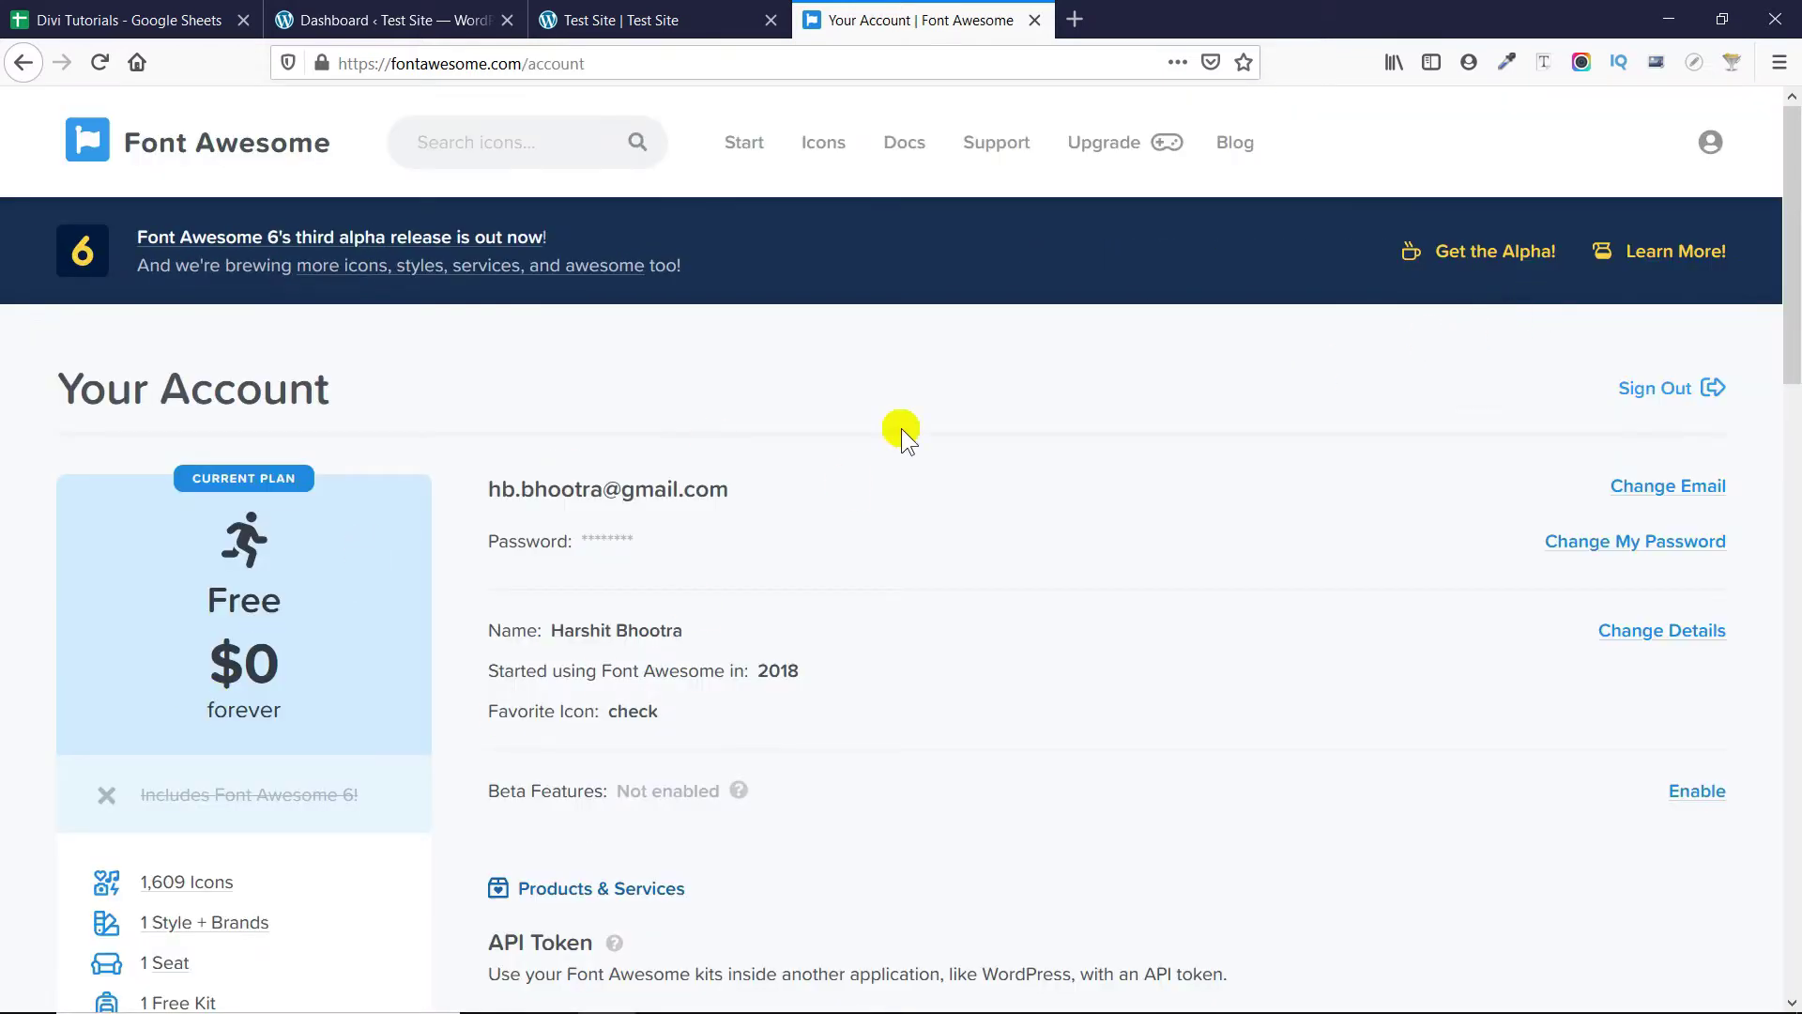
pyautogui.moveTo(281, 599); pyautogui.dragTo(169, 593)
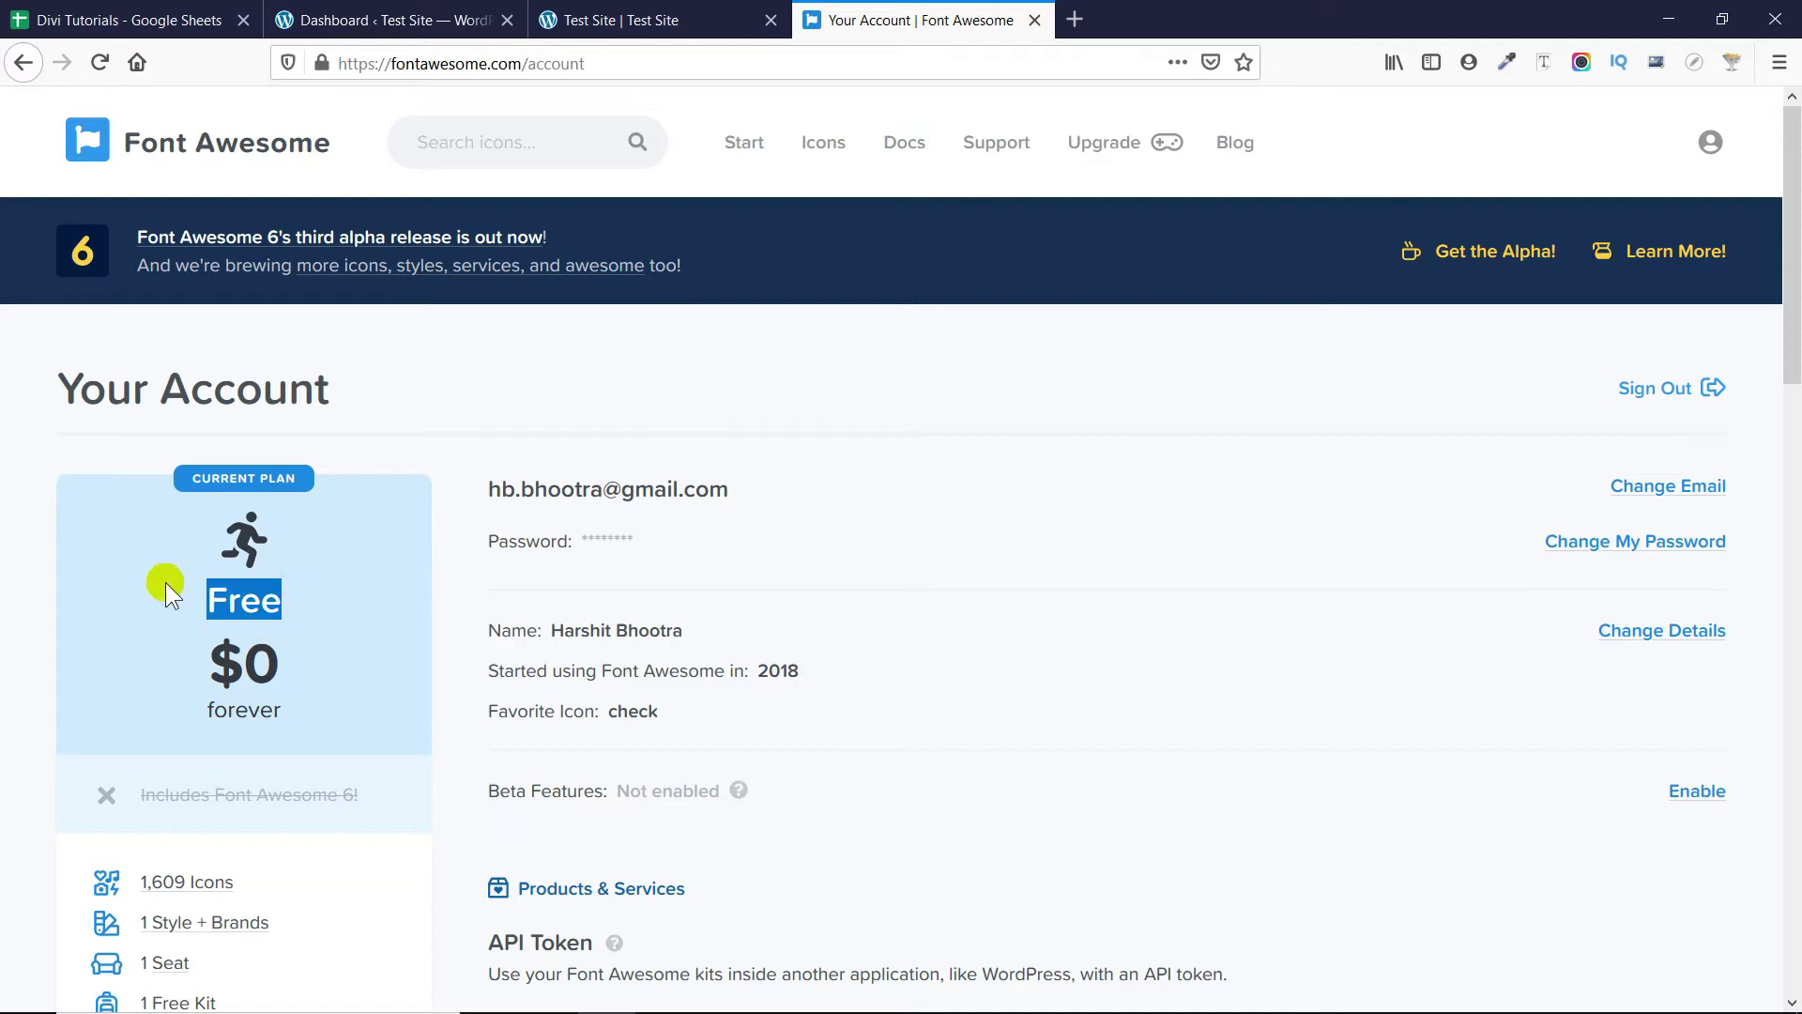
pyautogui.click(165, 582)
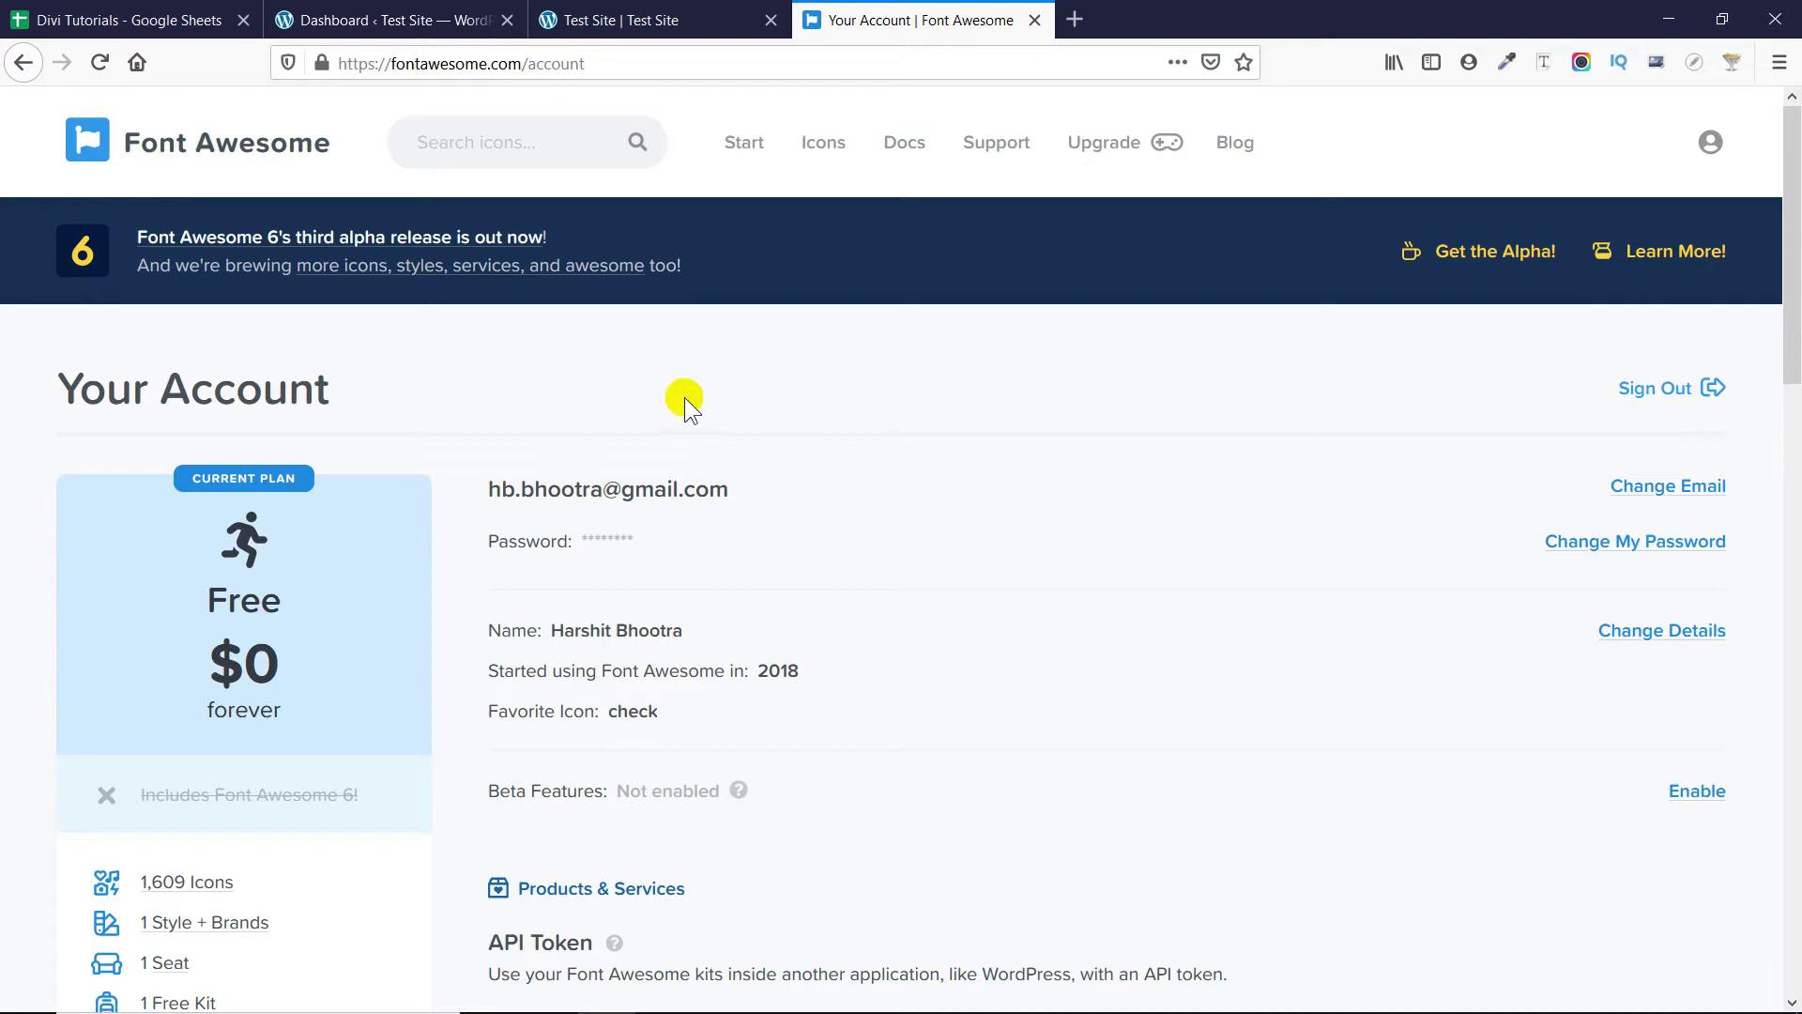
pyautogui.click(1710, 142)
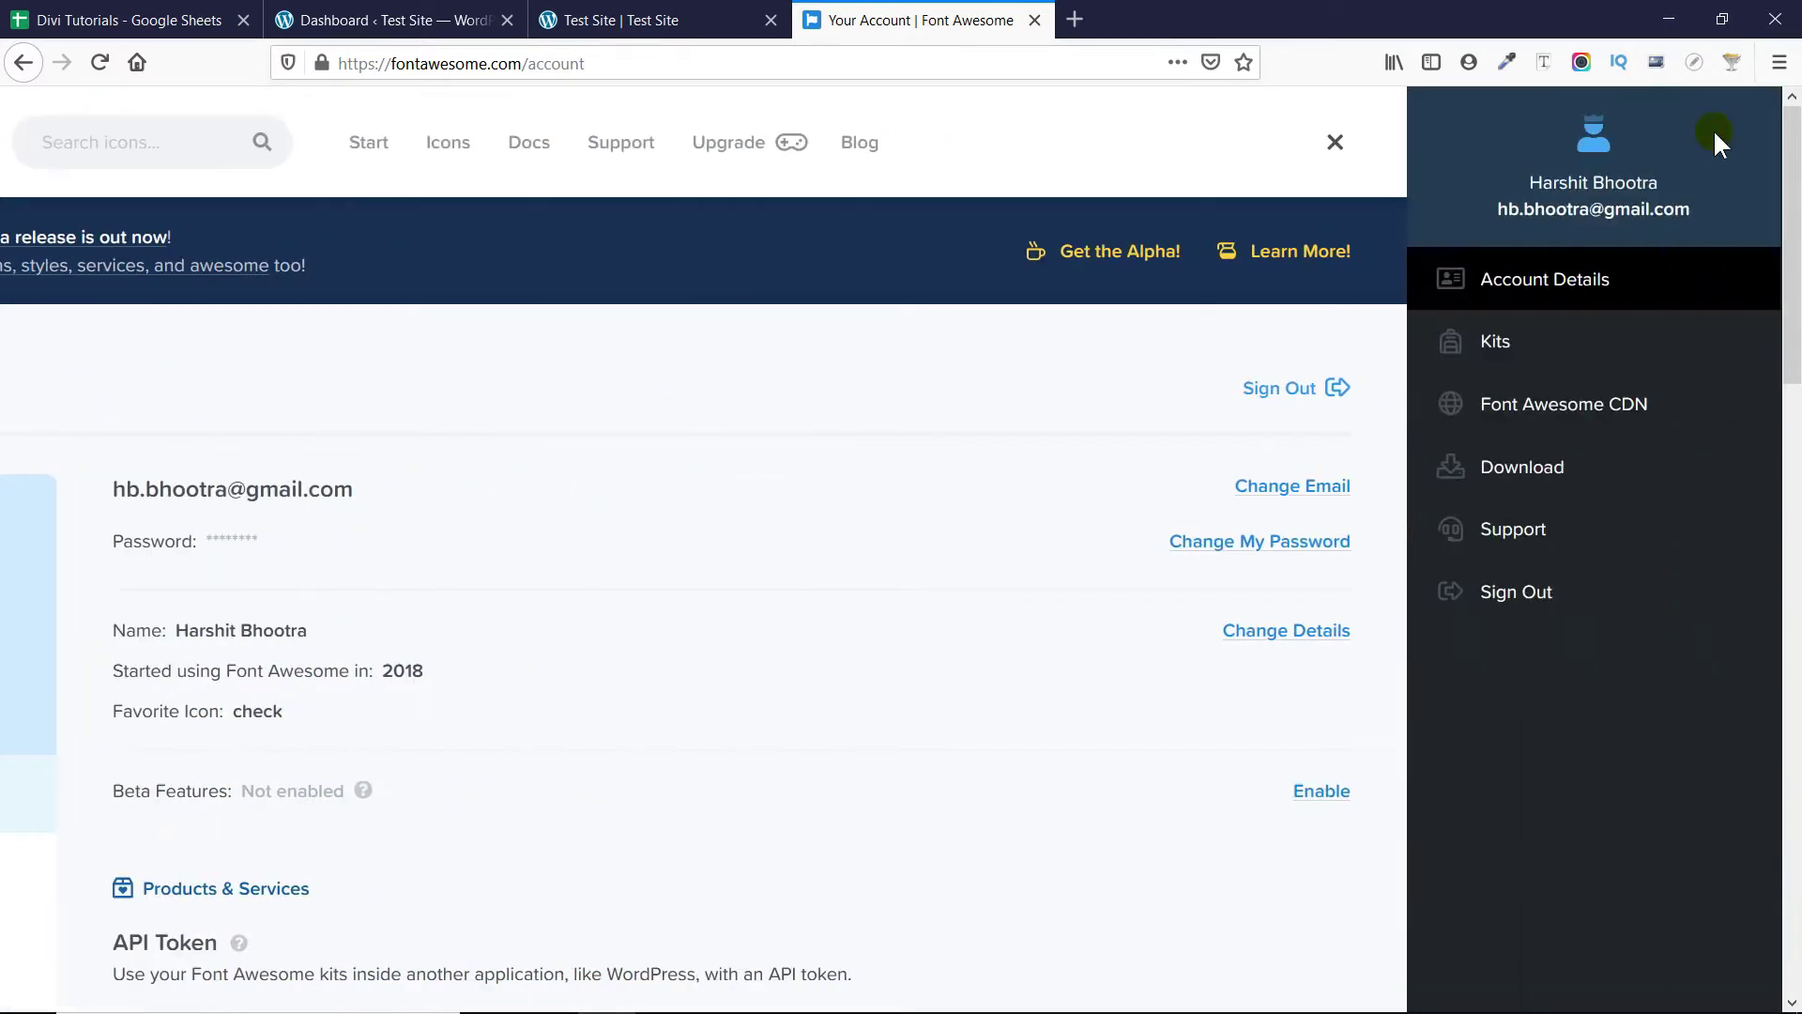
# Go to Kits, open the free kit's How to Use page, and copy its script embed code.
pyautogui.click(1477, 349)
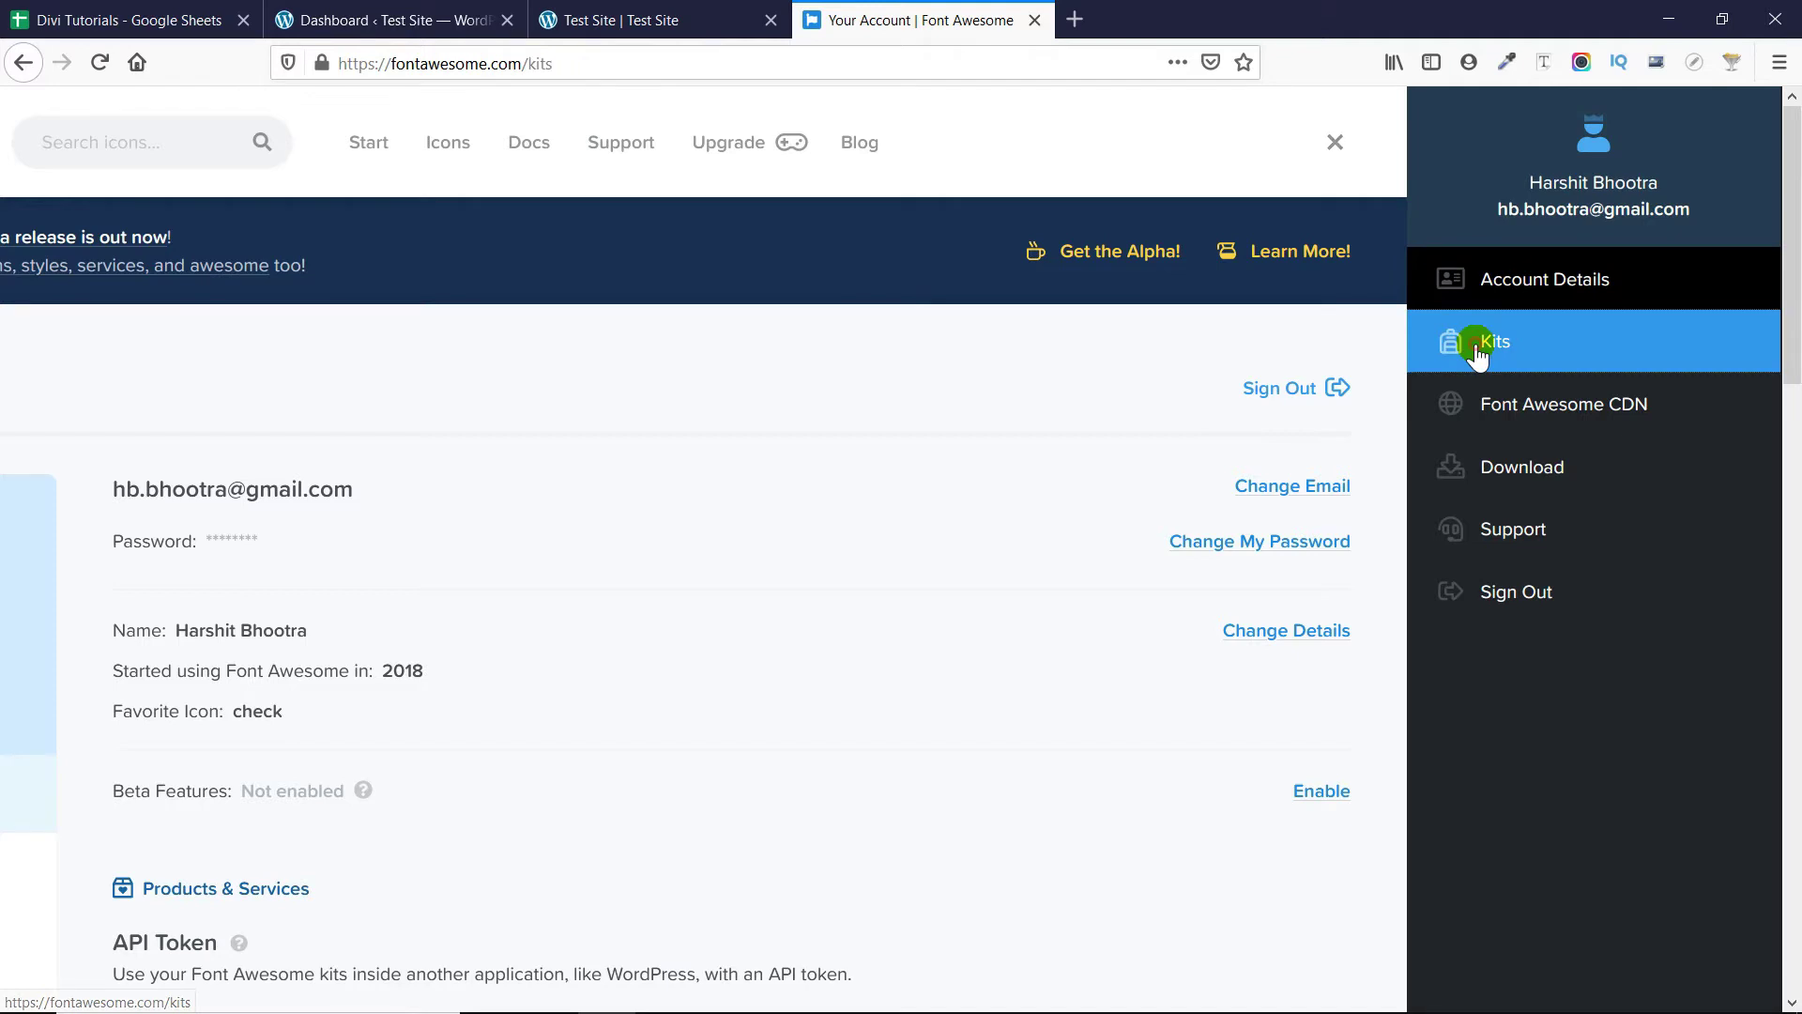
pyautogui.moveTo(462, 533)
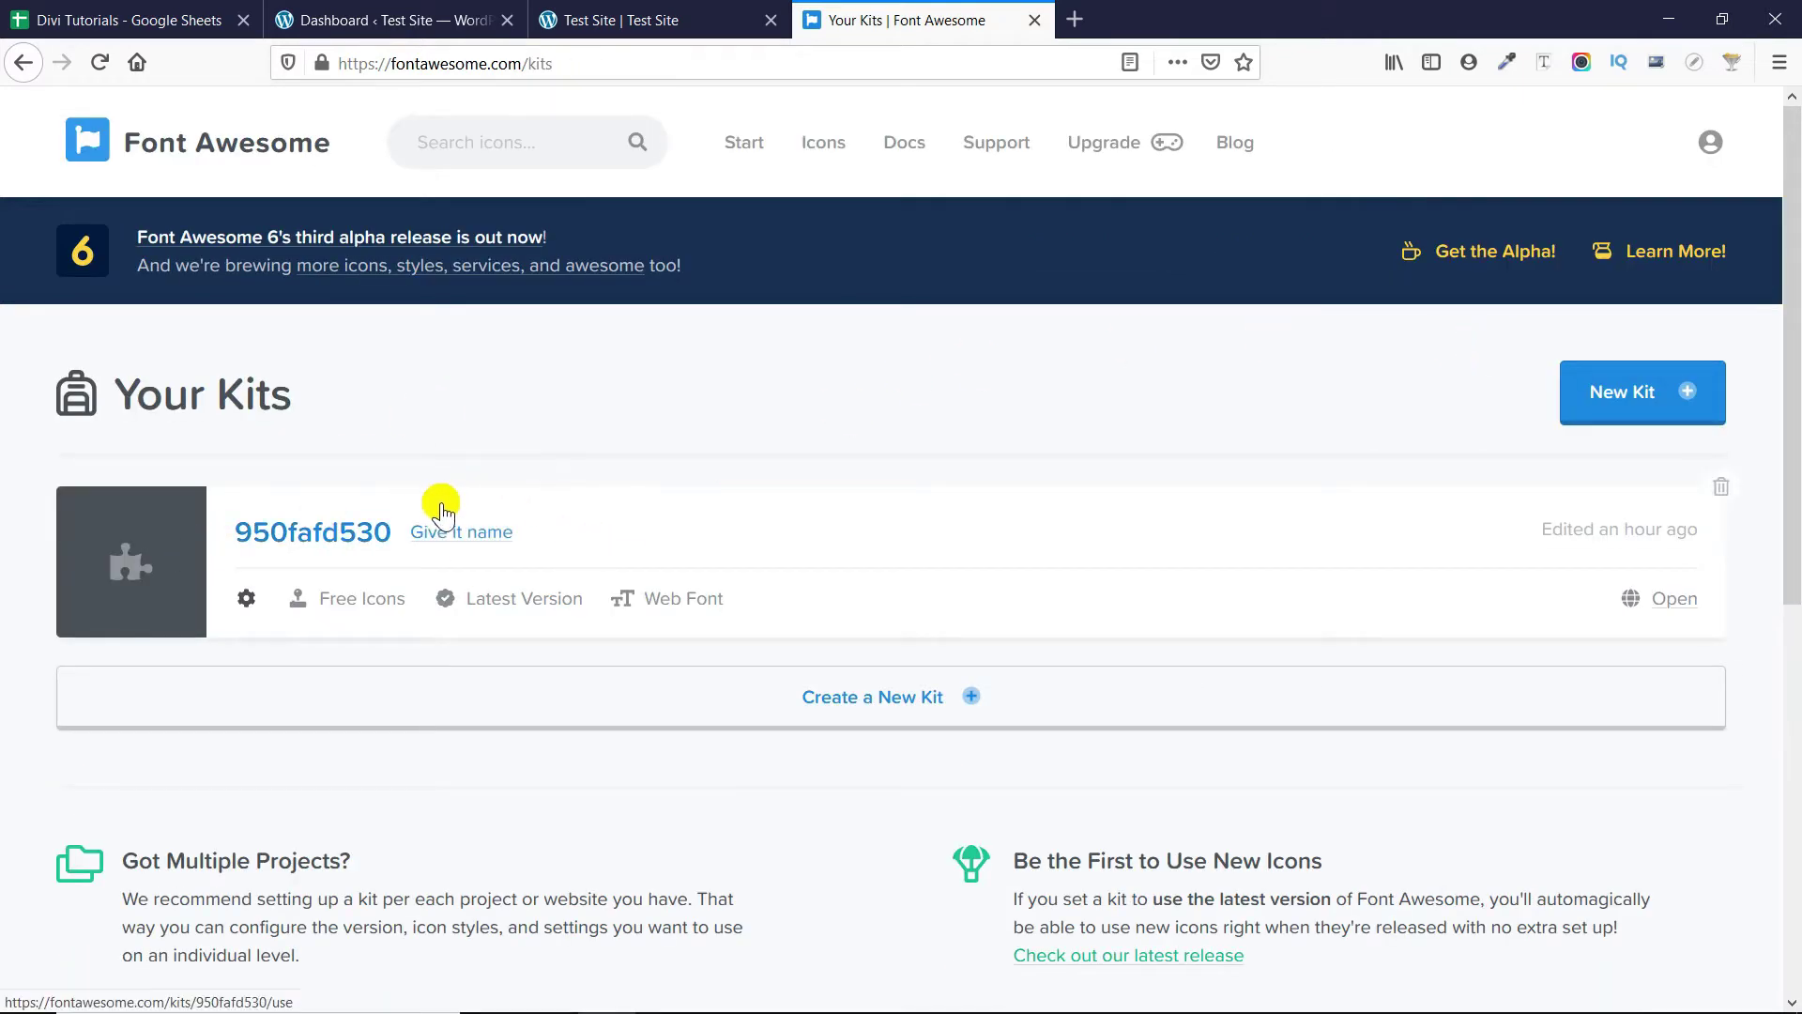
pyautogui.click(894, 713)
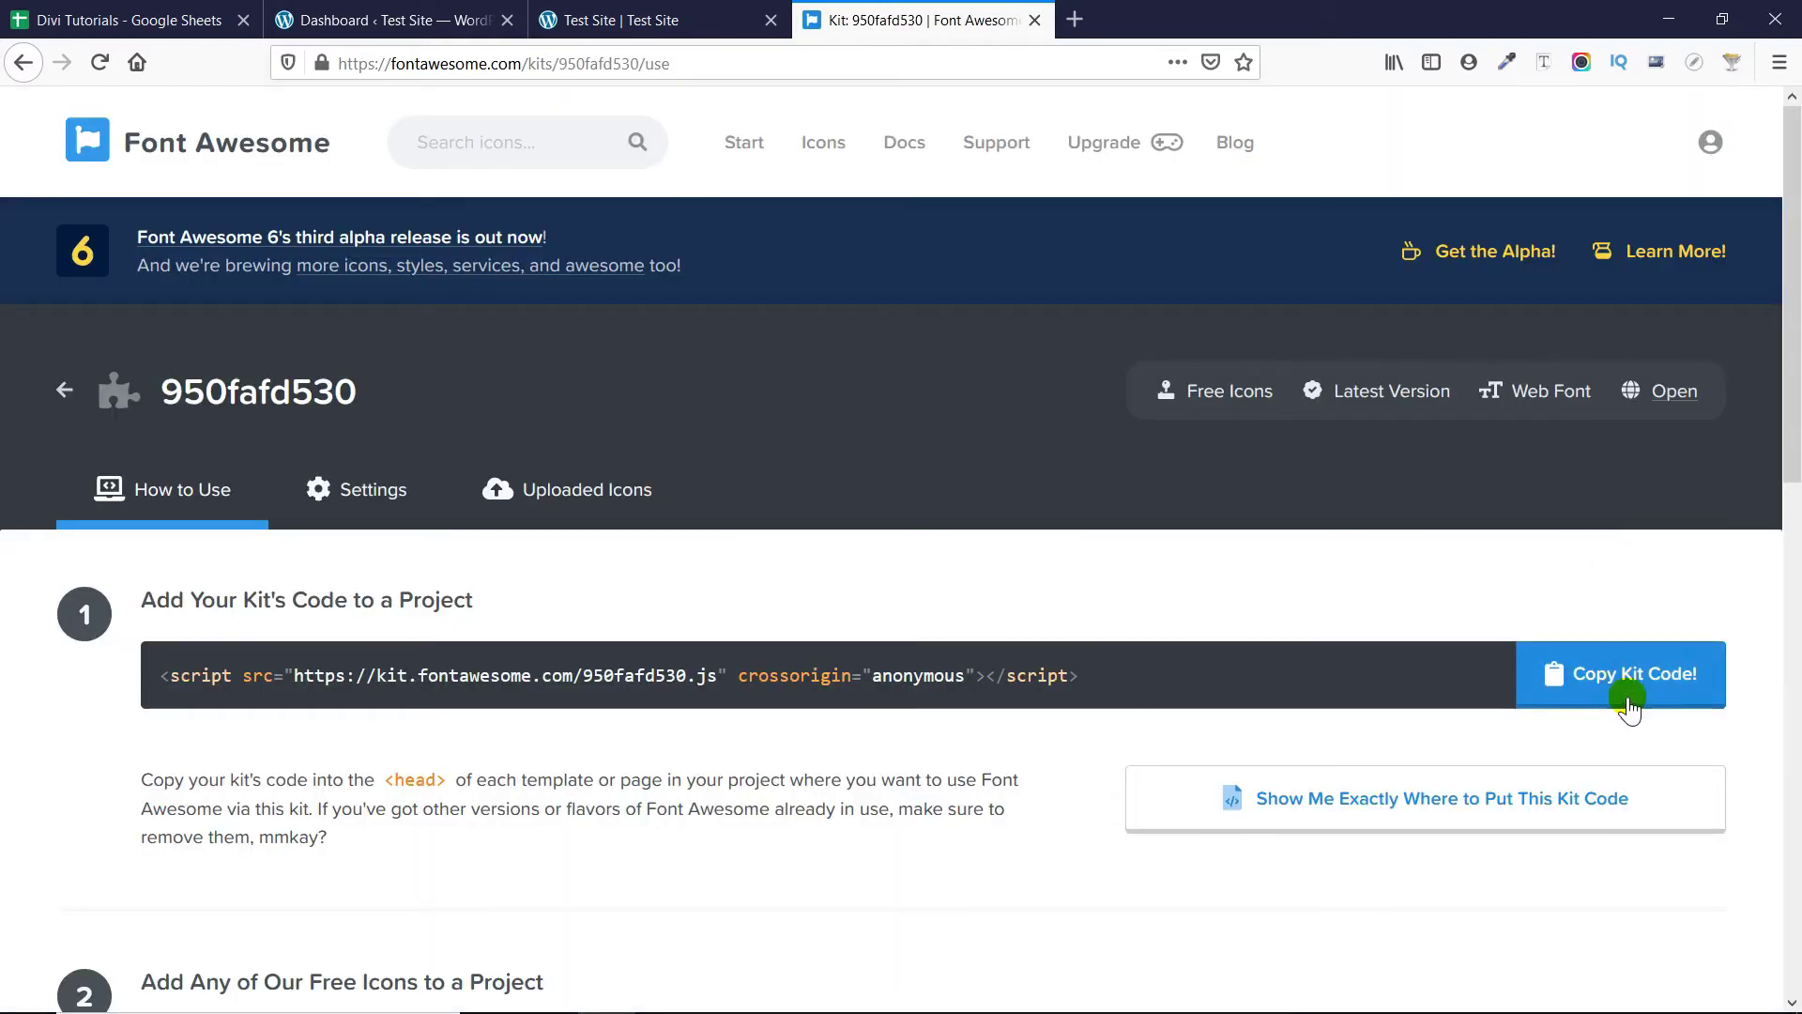
pyautogui.click(1638, 692)
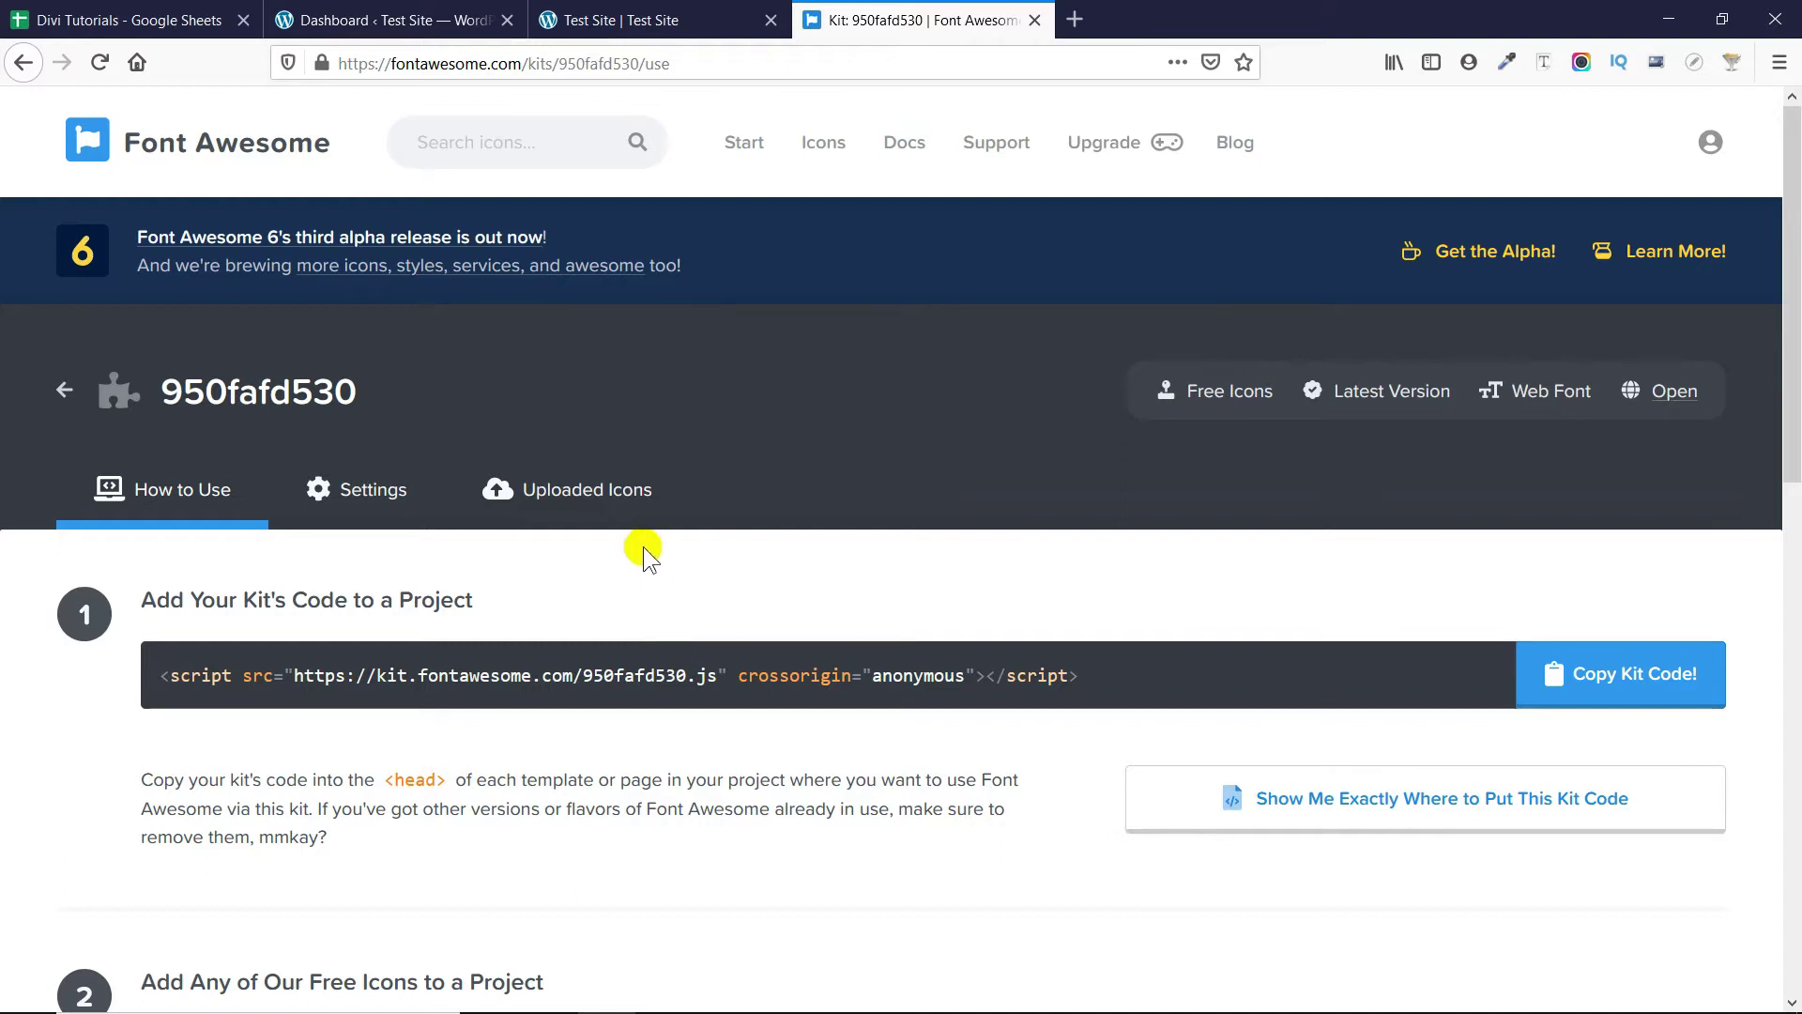
# Add the Font Awesome kit script to Divi Theme Options' Integration head code and save.
pyautogui.click(438, 20)
pyautogui.moveTo(148, 896)
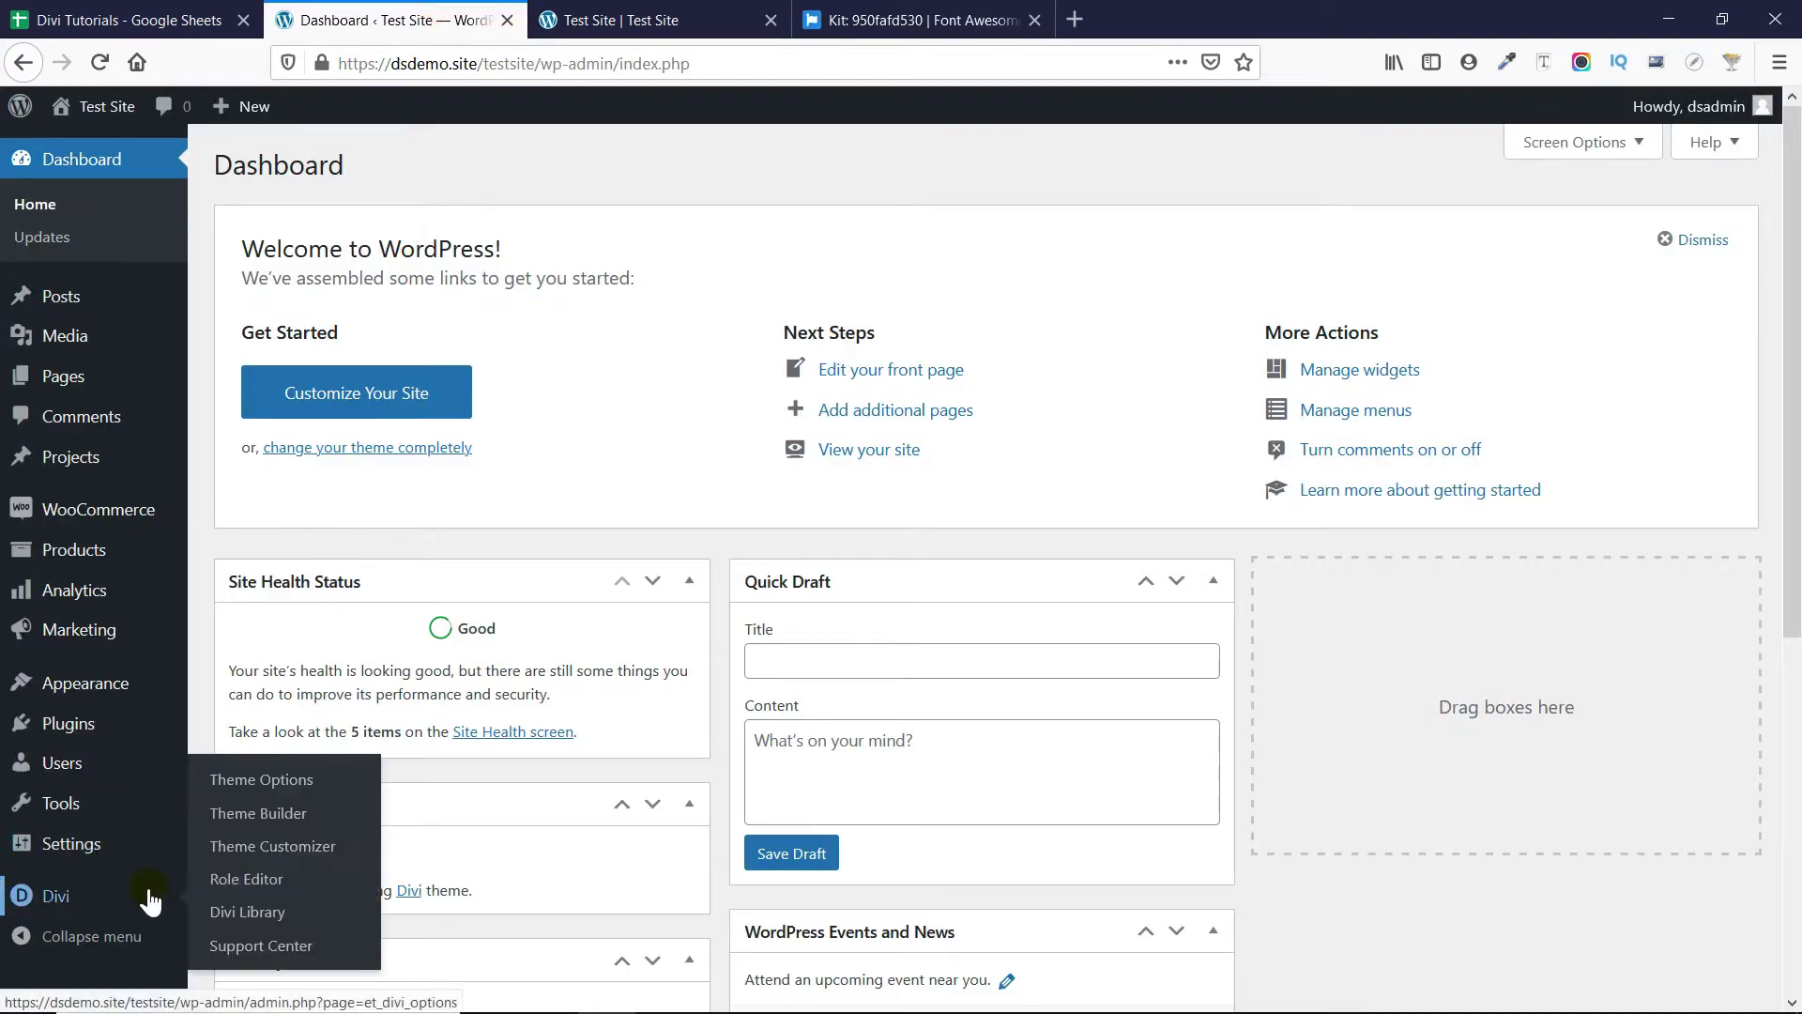
pyautogui.click(285, 781)
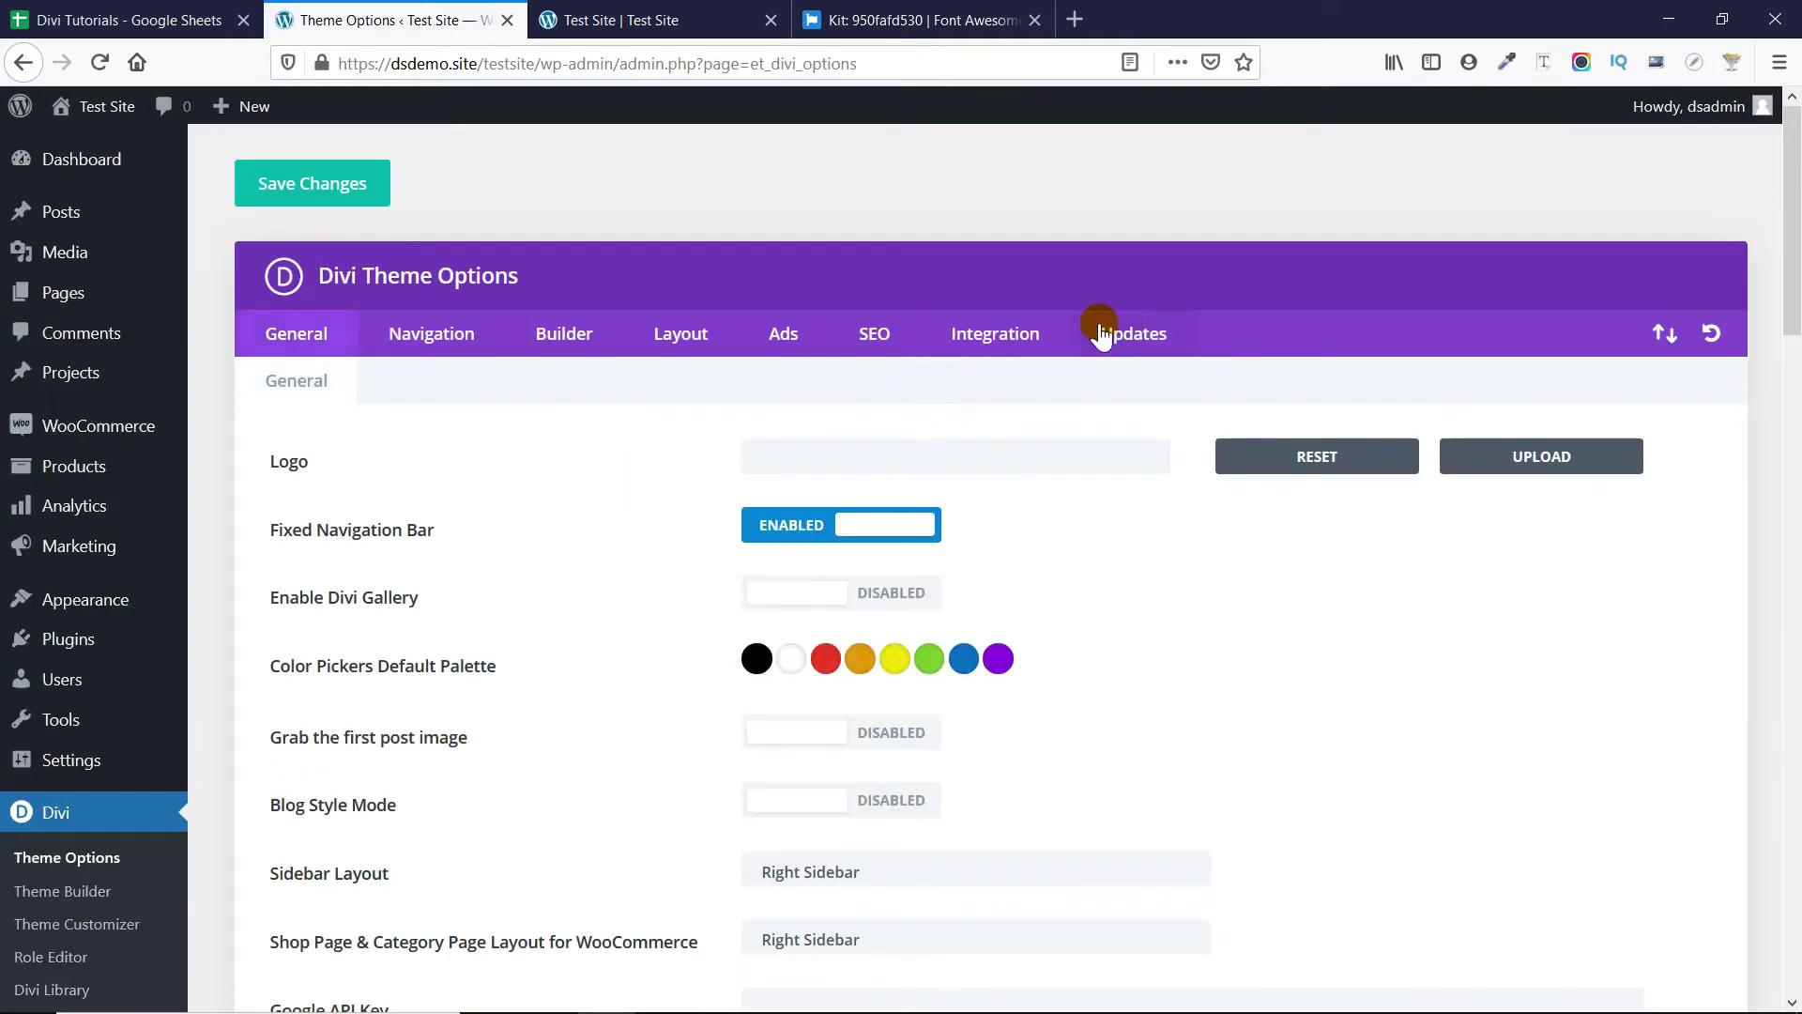
pyautogui.click(1038, 334)
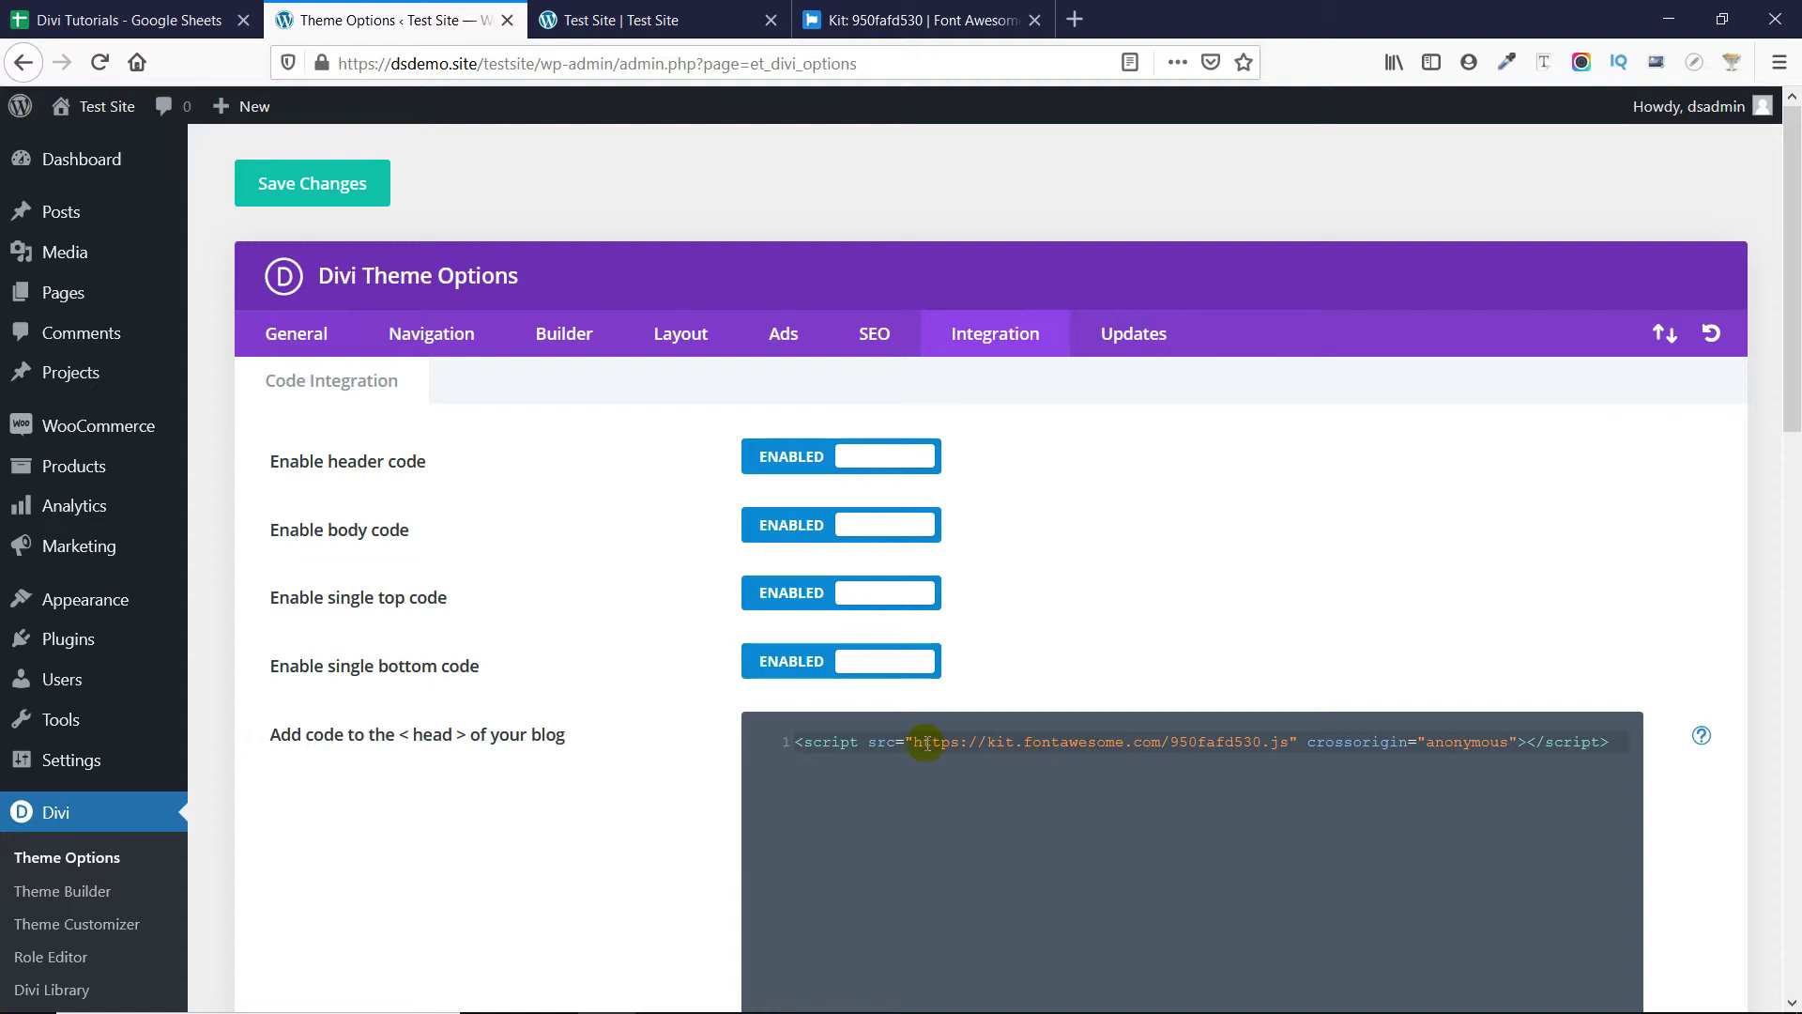
pyautogui.scroll(-2, 983, 751)
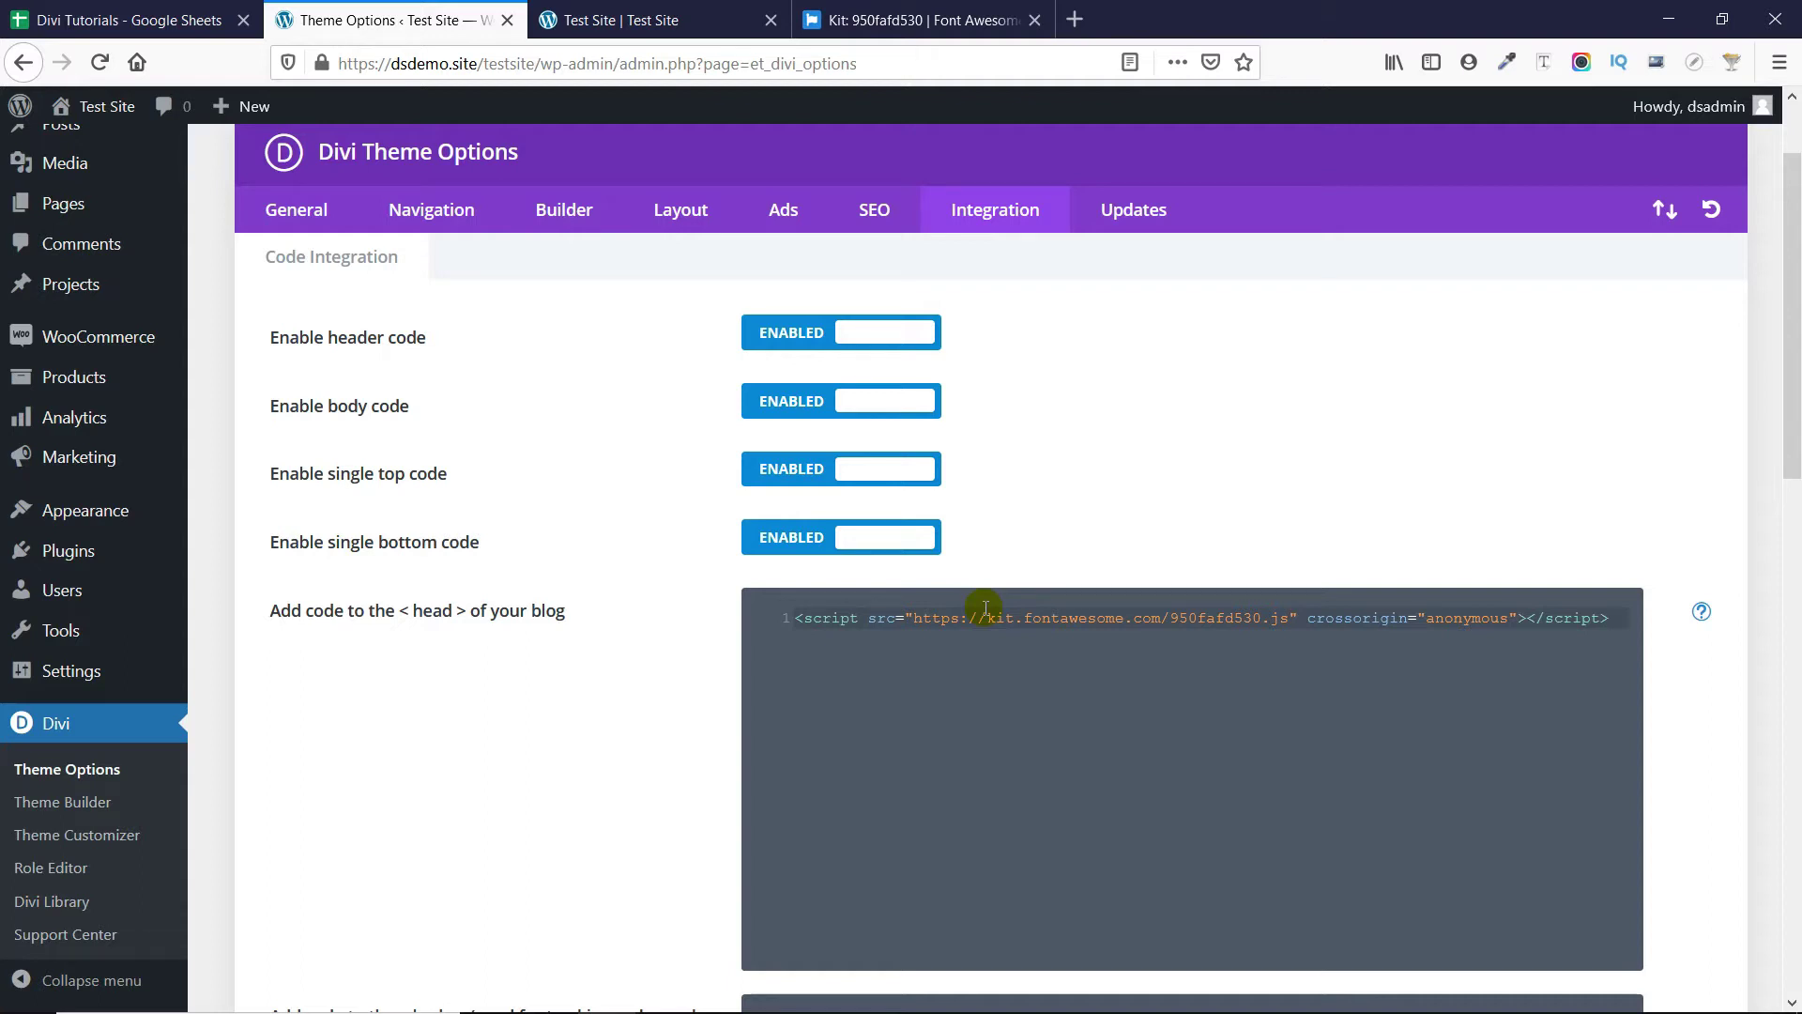
pyautogui.scroll(-10, 985, 610)
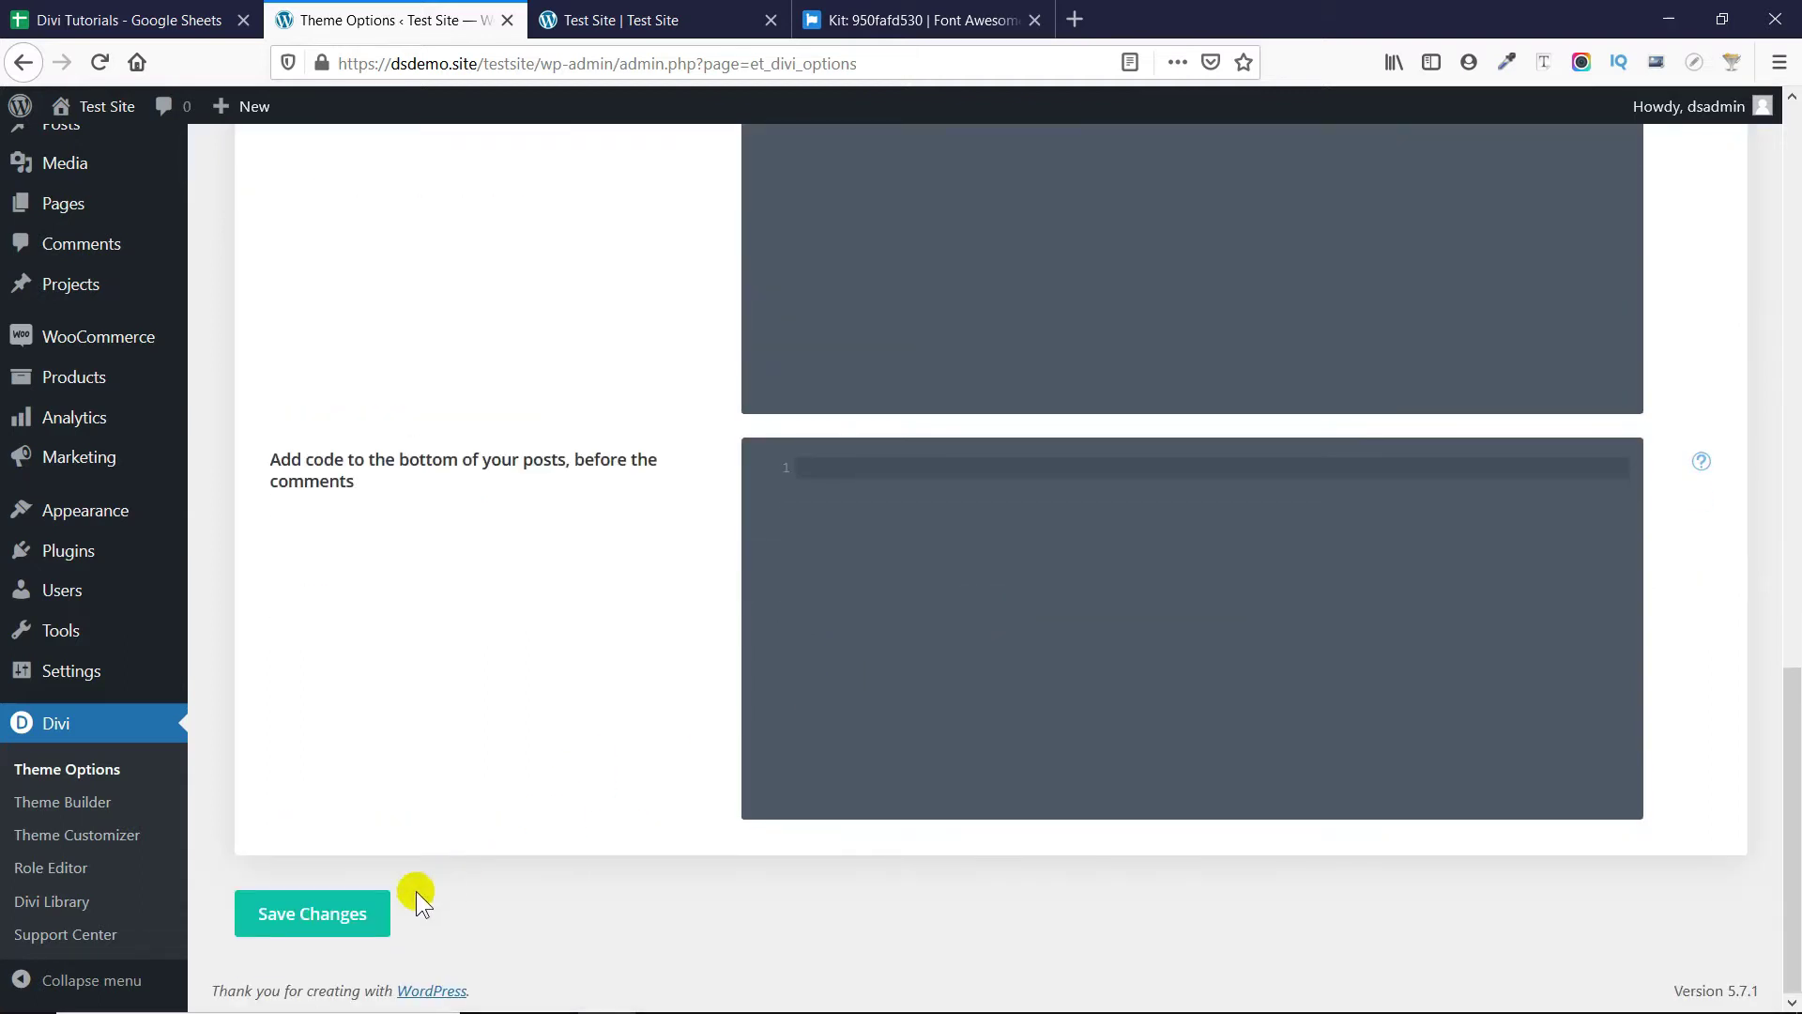
pyautogui.click(381, 915)
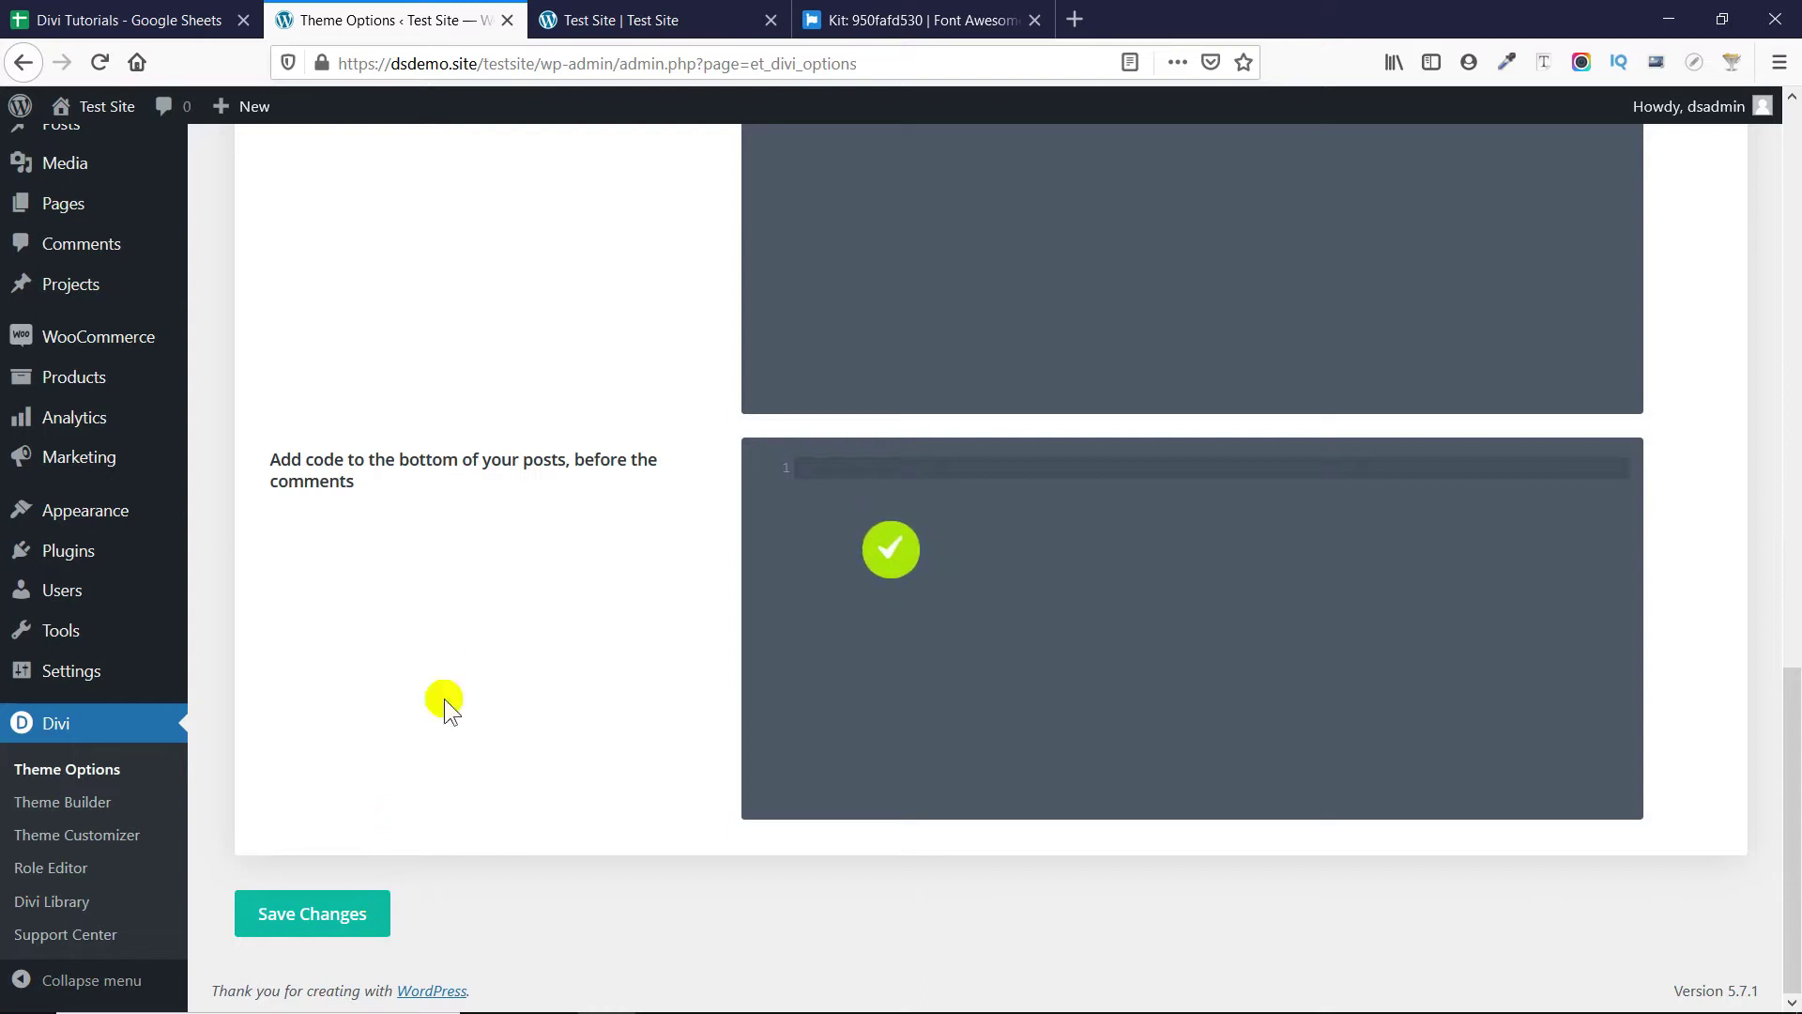
pyautogui.scroll(2, 483, 731)
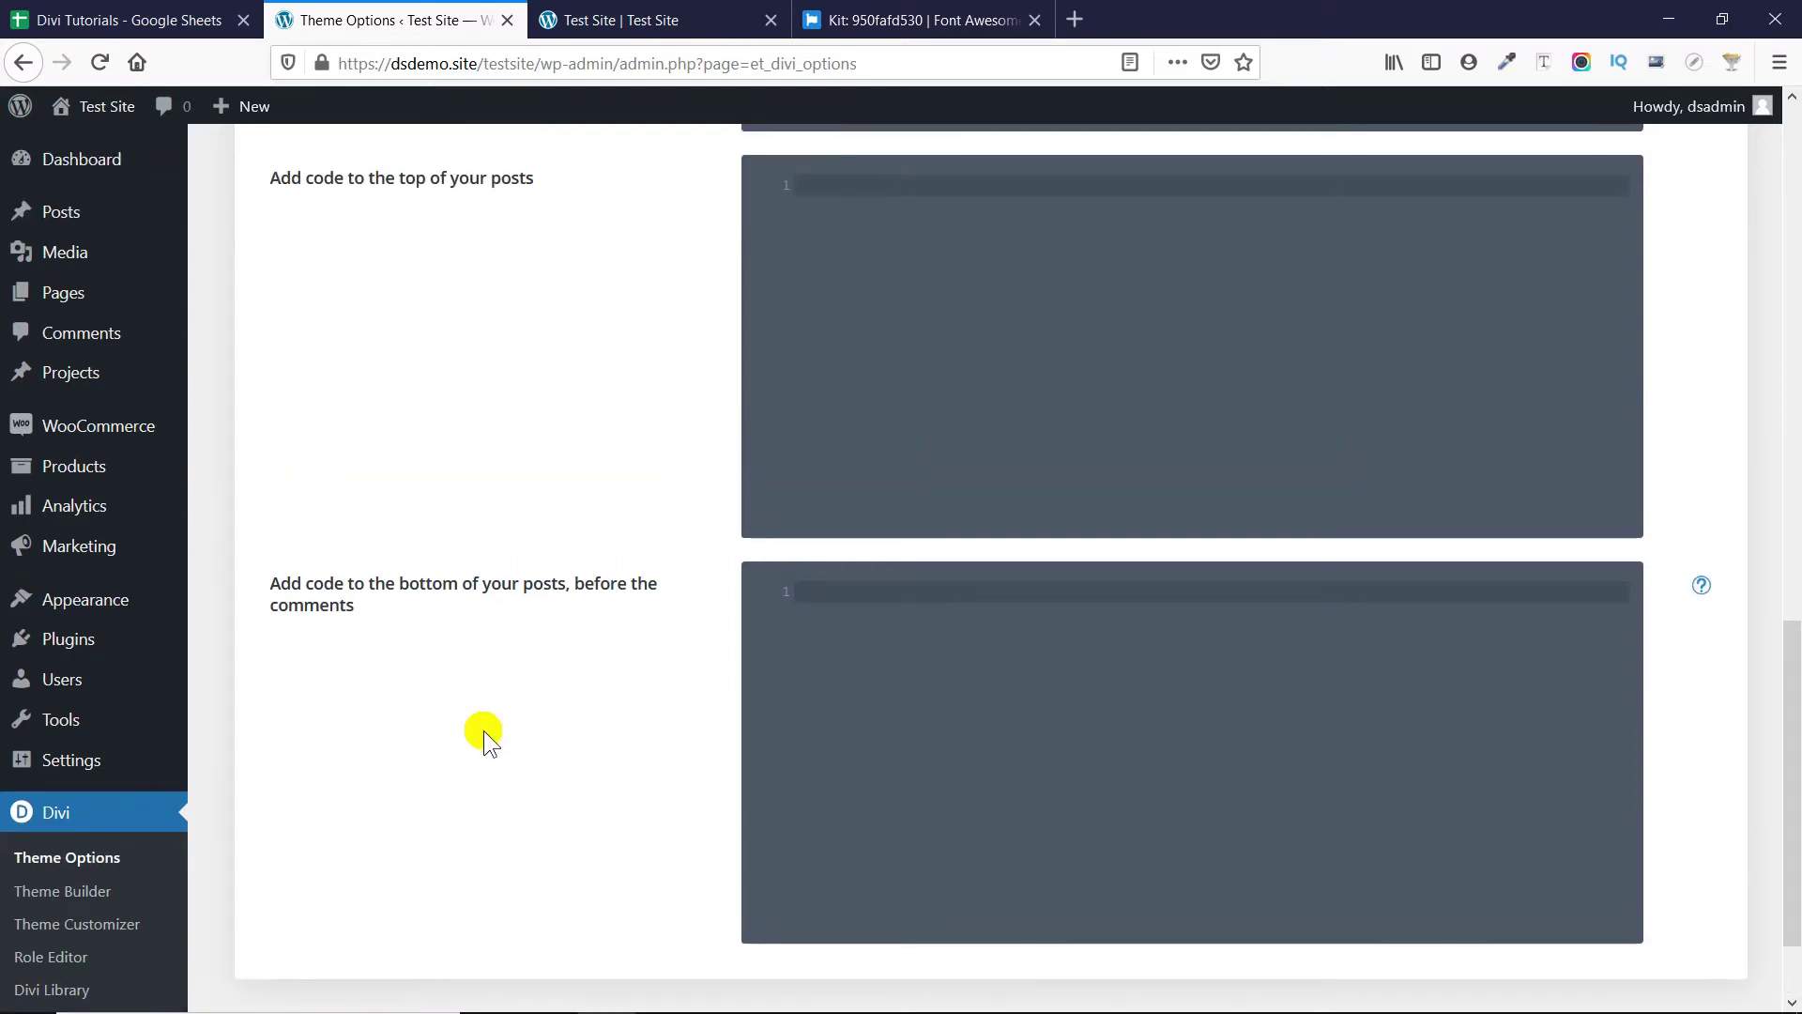
pyautogui.scroll(4, 483, 730)
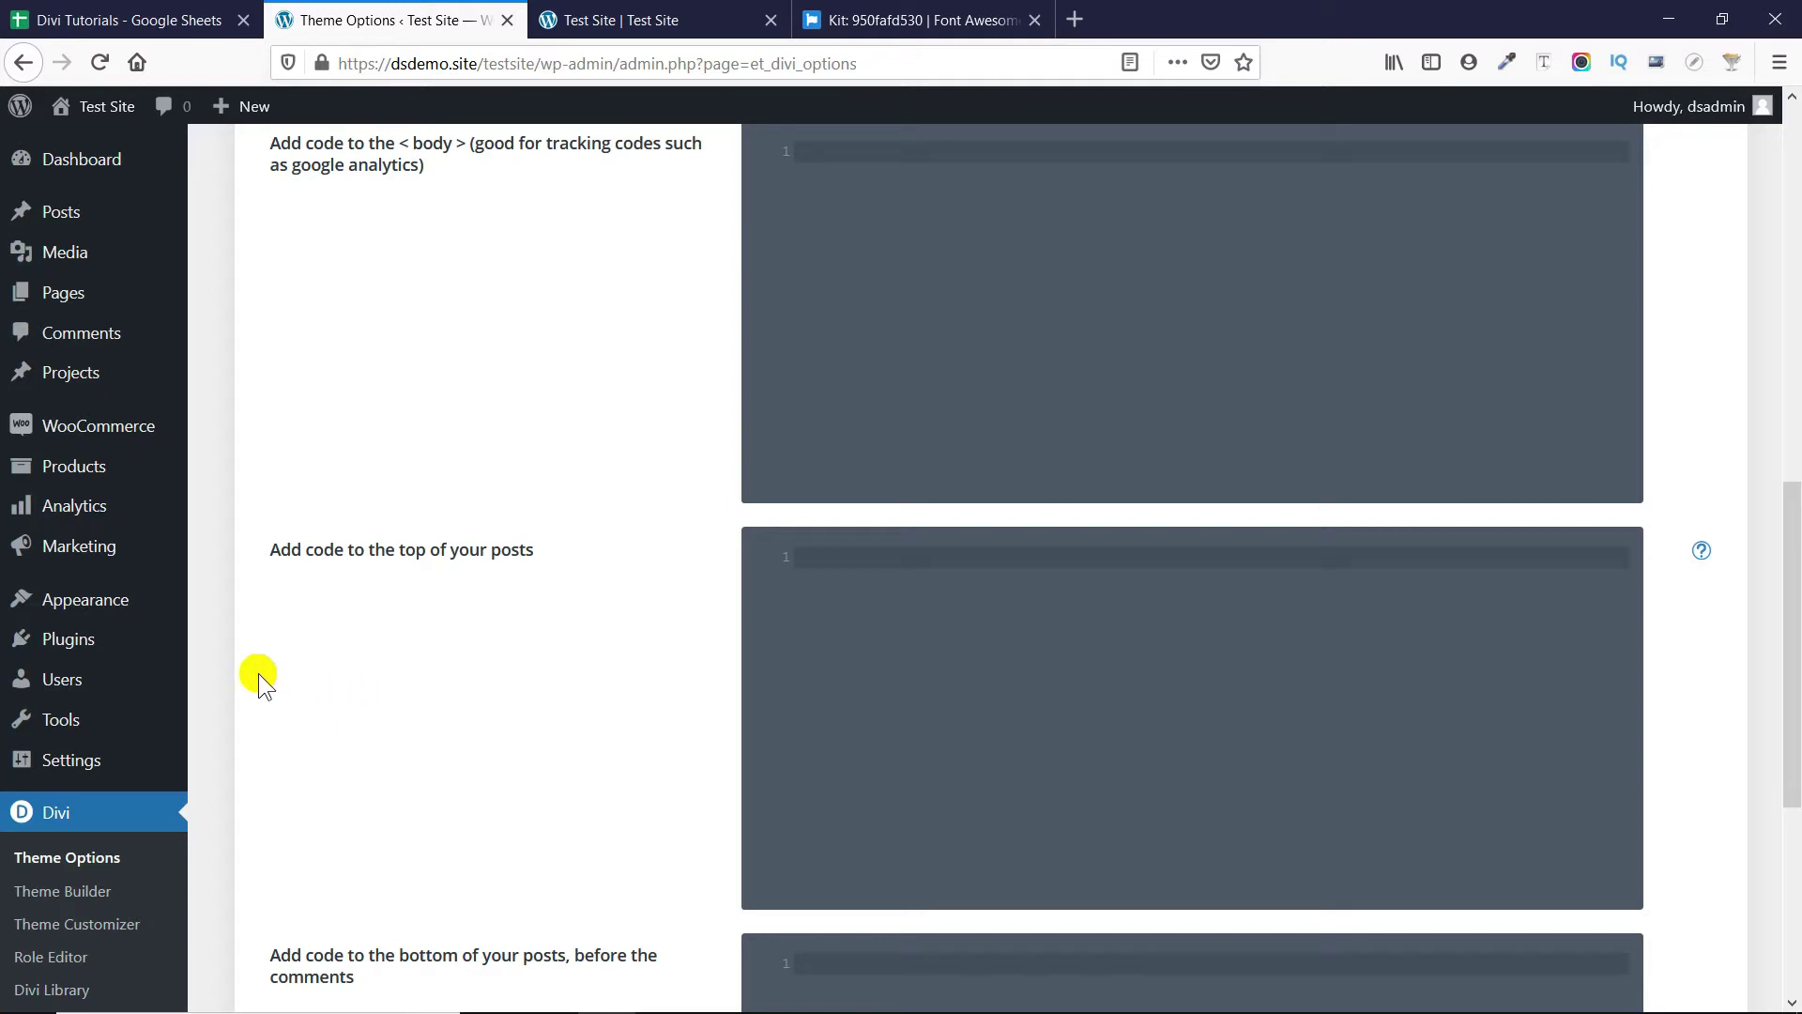
# Select the Actie link menu in the Menus editor and drag Section Four to demonstrate reordering.
pyautogui.moveTo(132, 603)
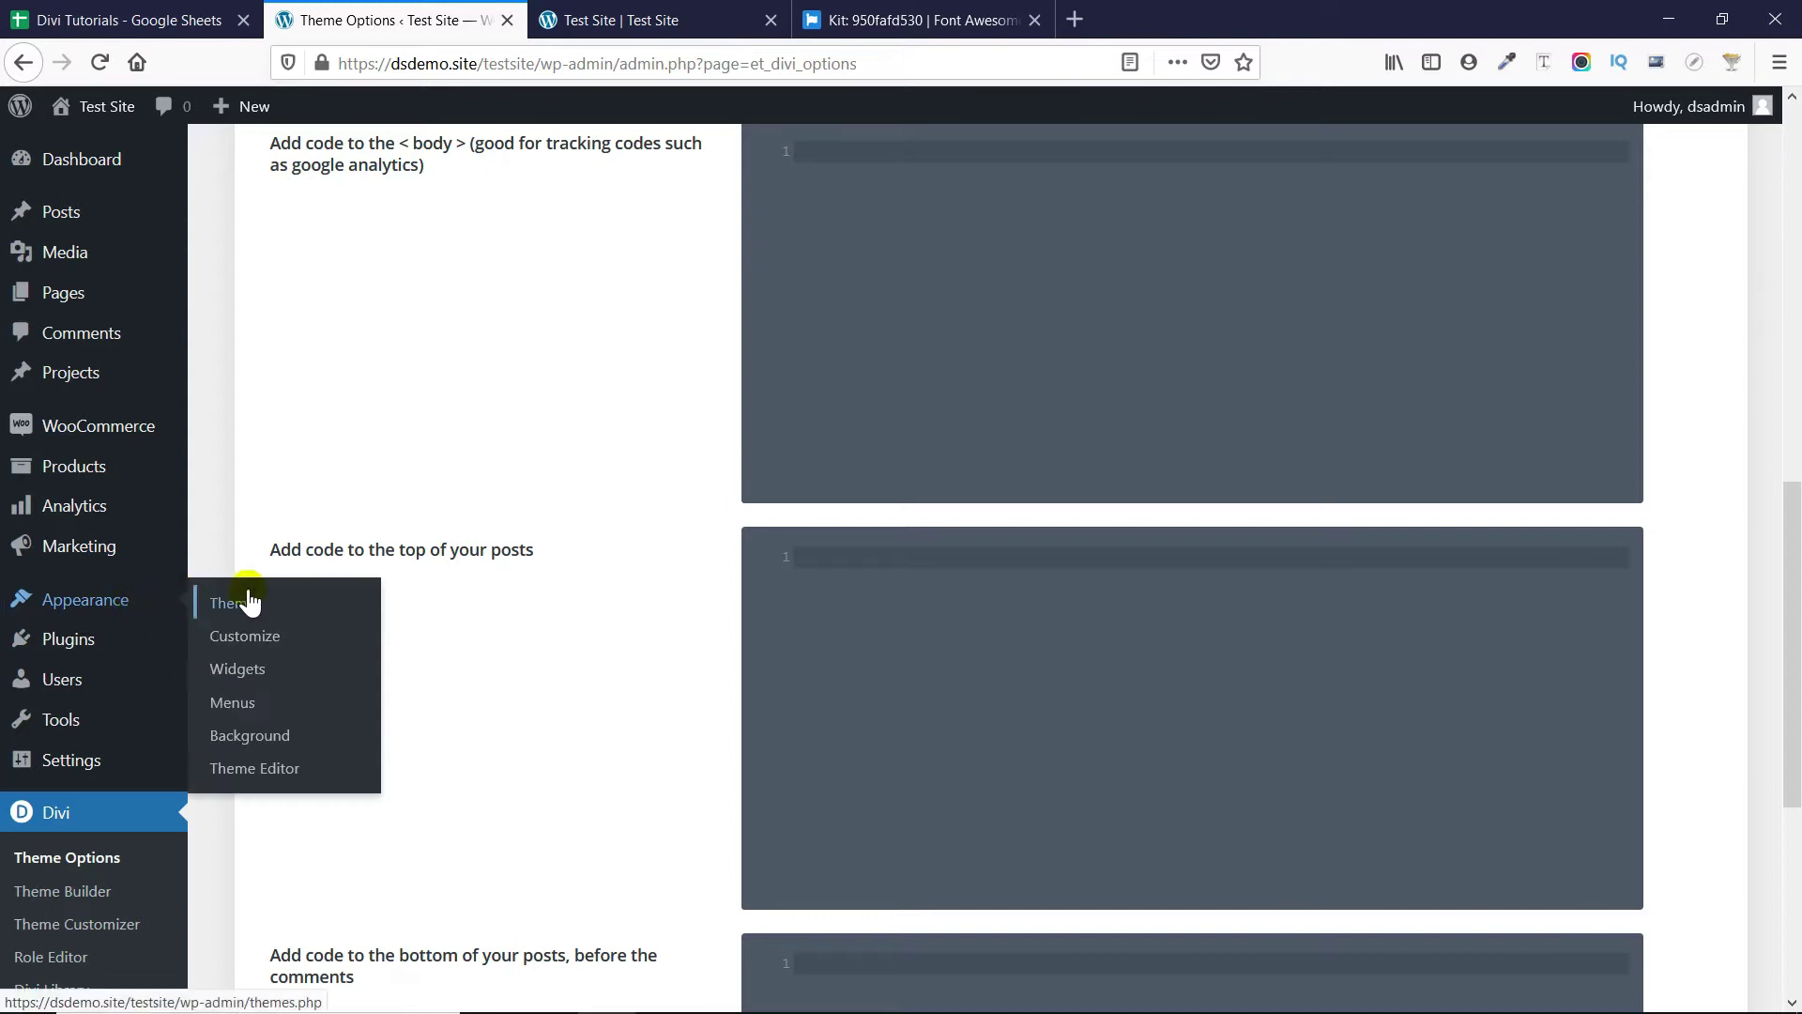
pyautogui.click(268, 706)
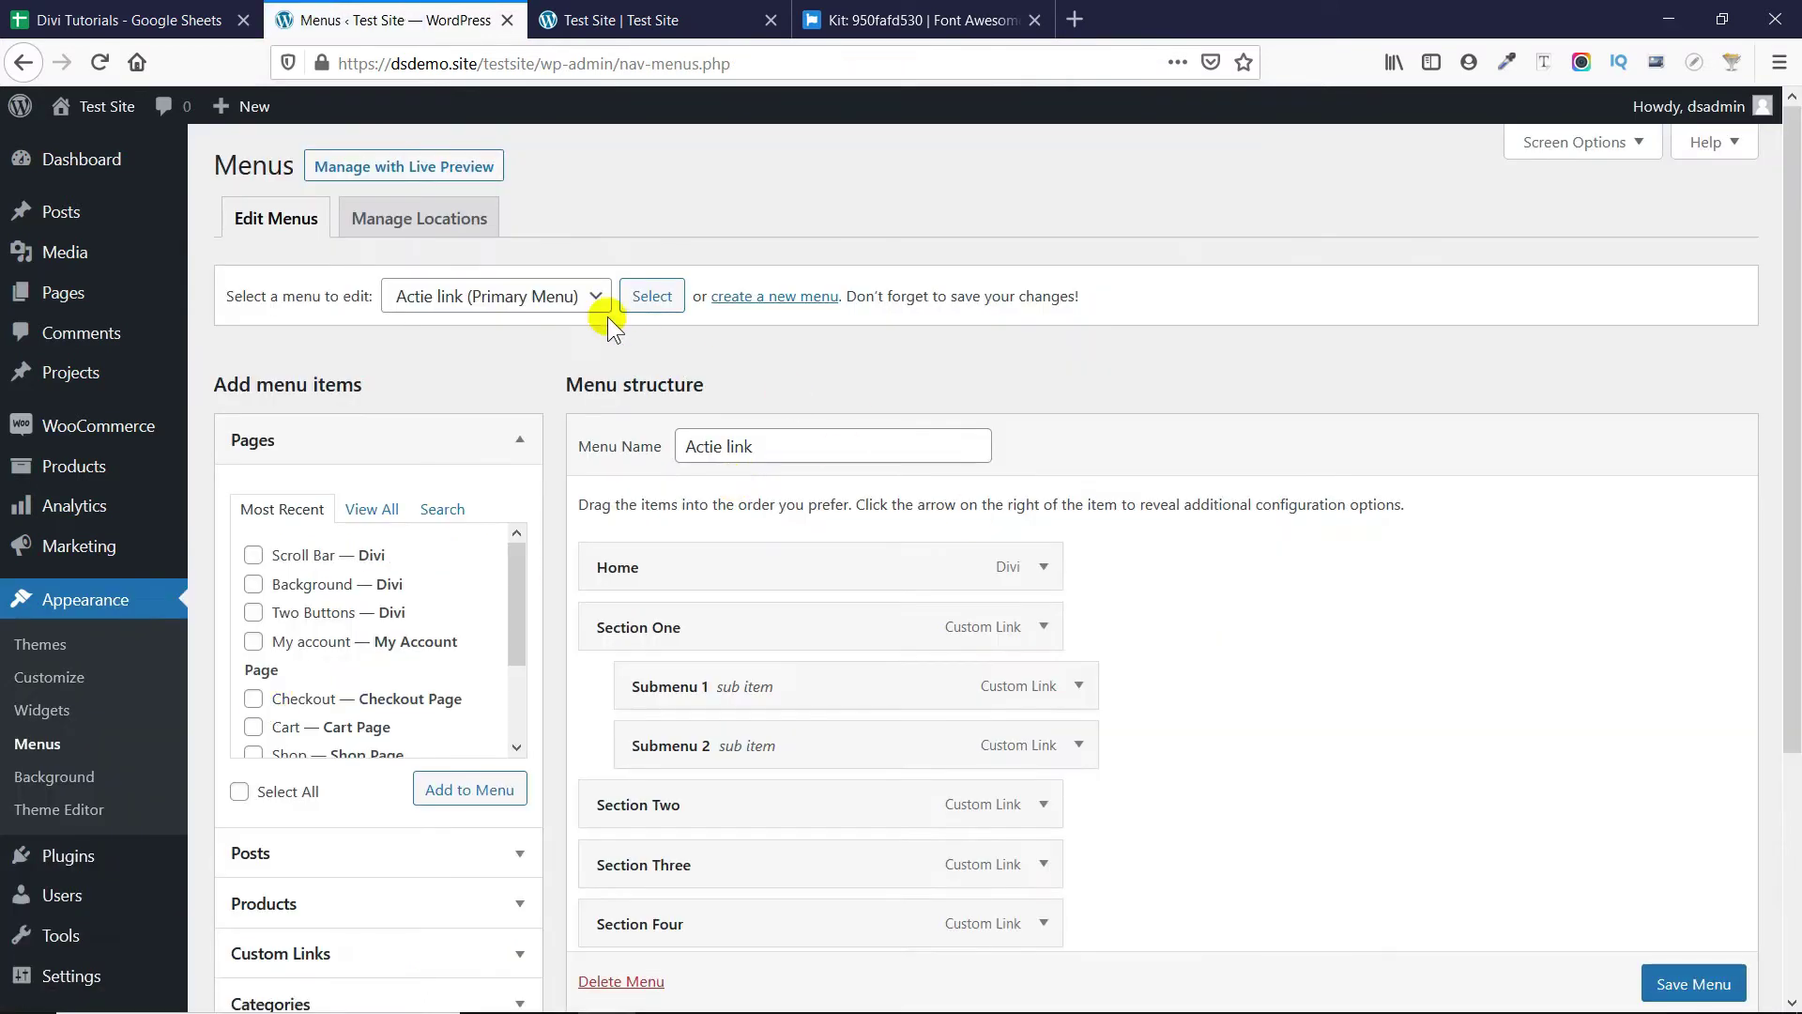
pyautogui.click(553, 297)
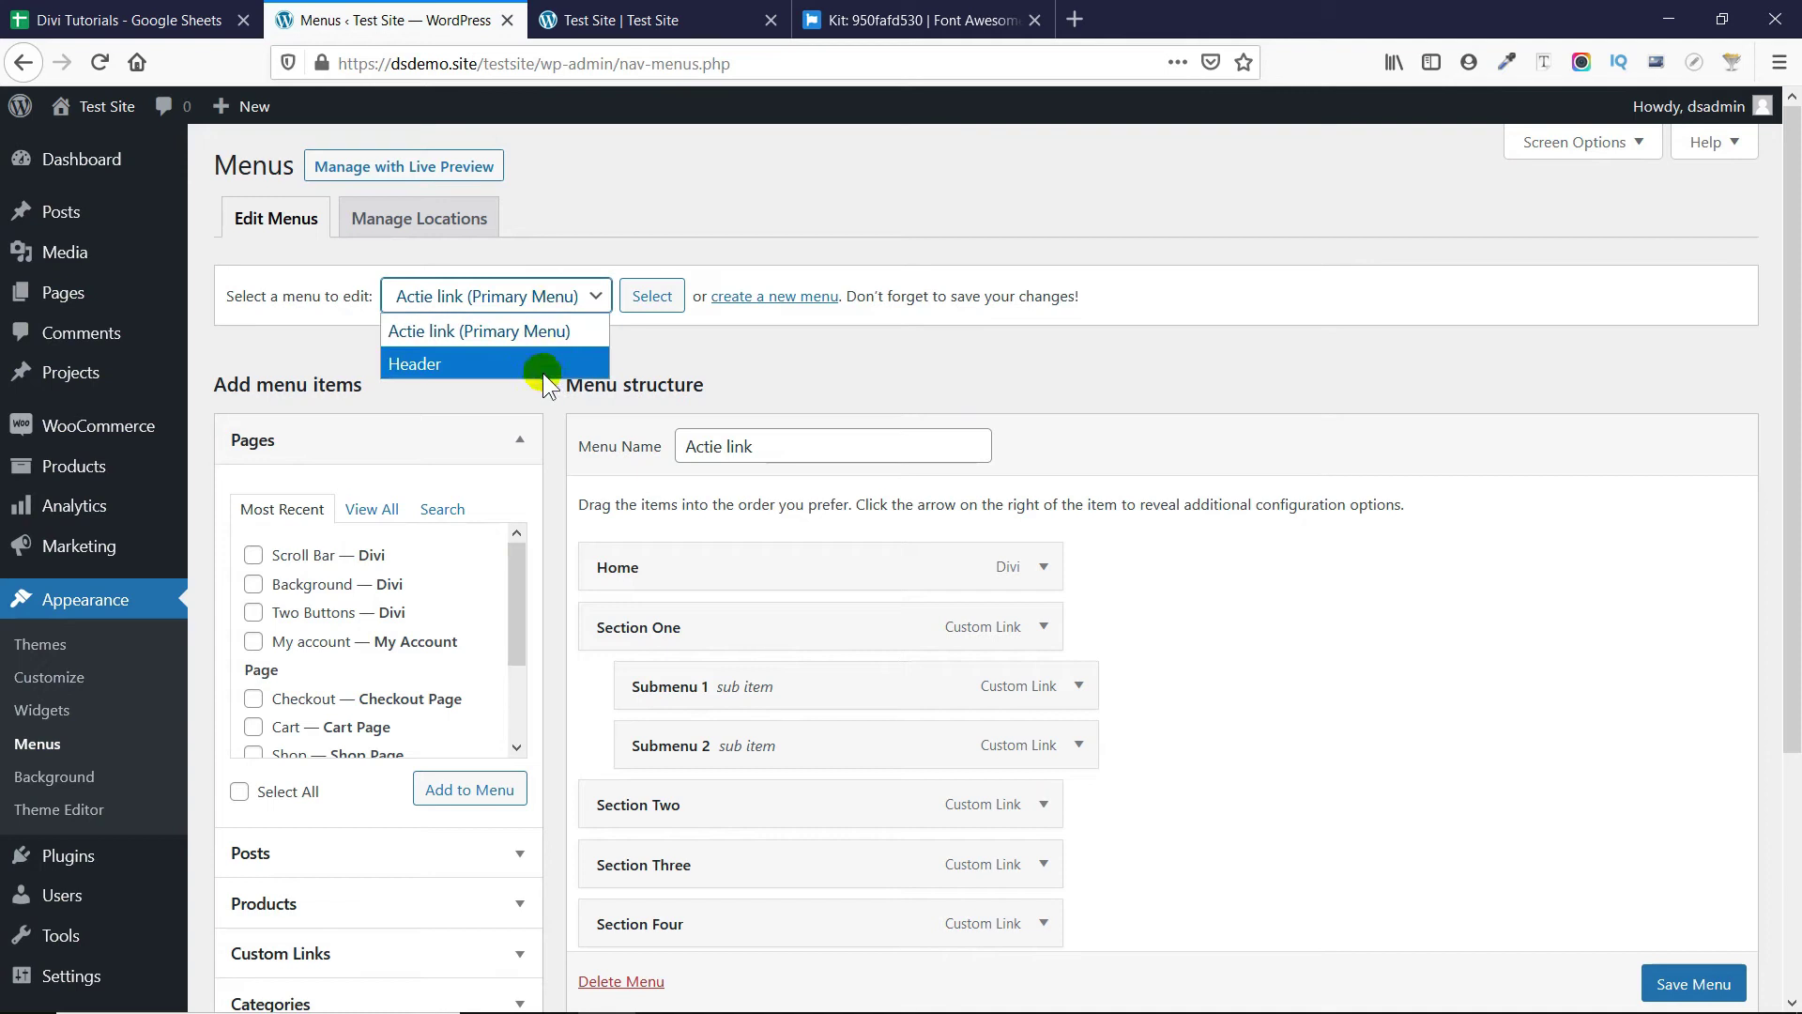
pyautogui.click(552, 334)
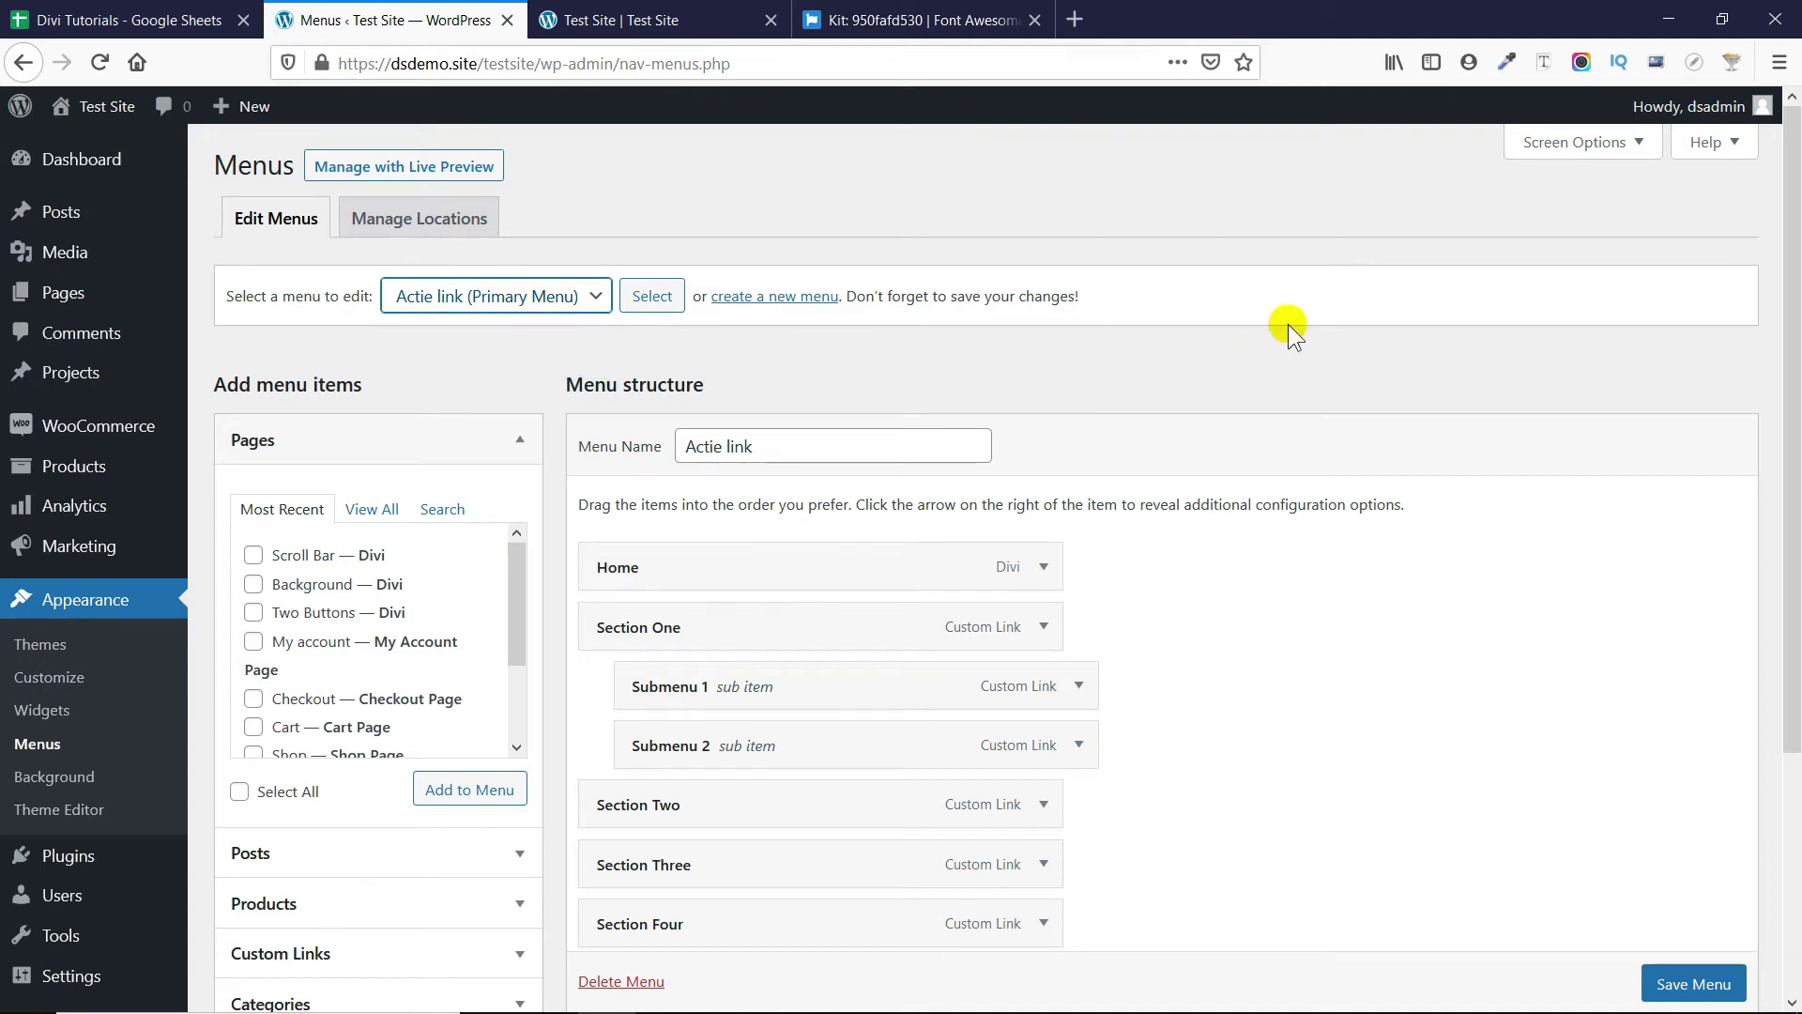
pyautogui.scroll(-2, 808, 623)
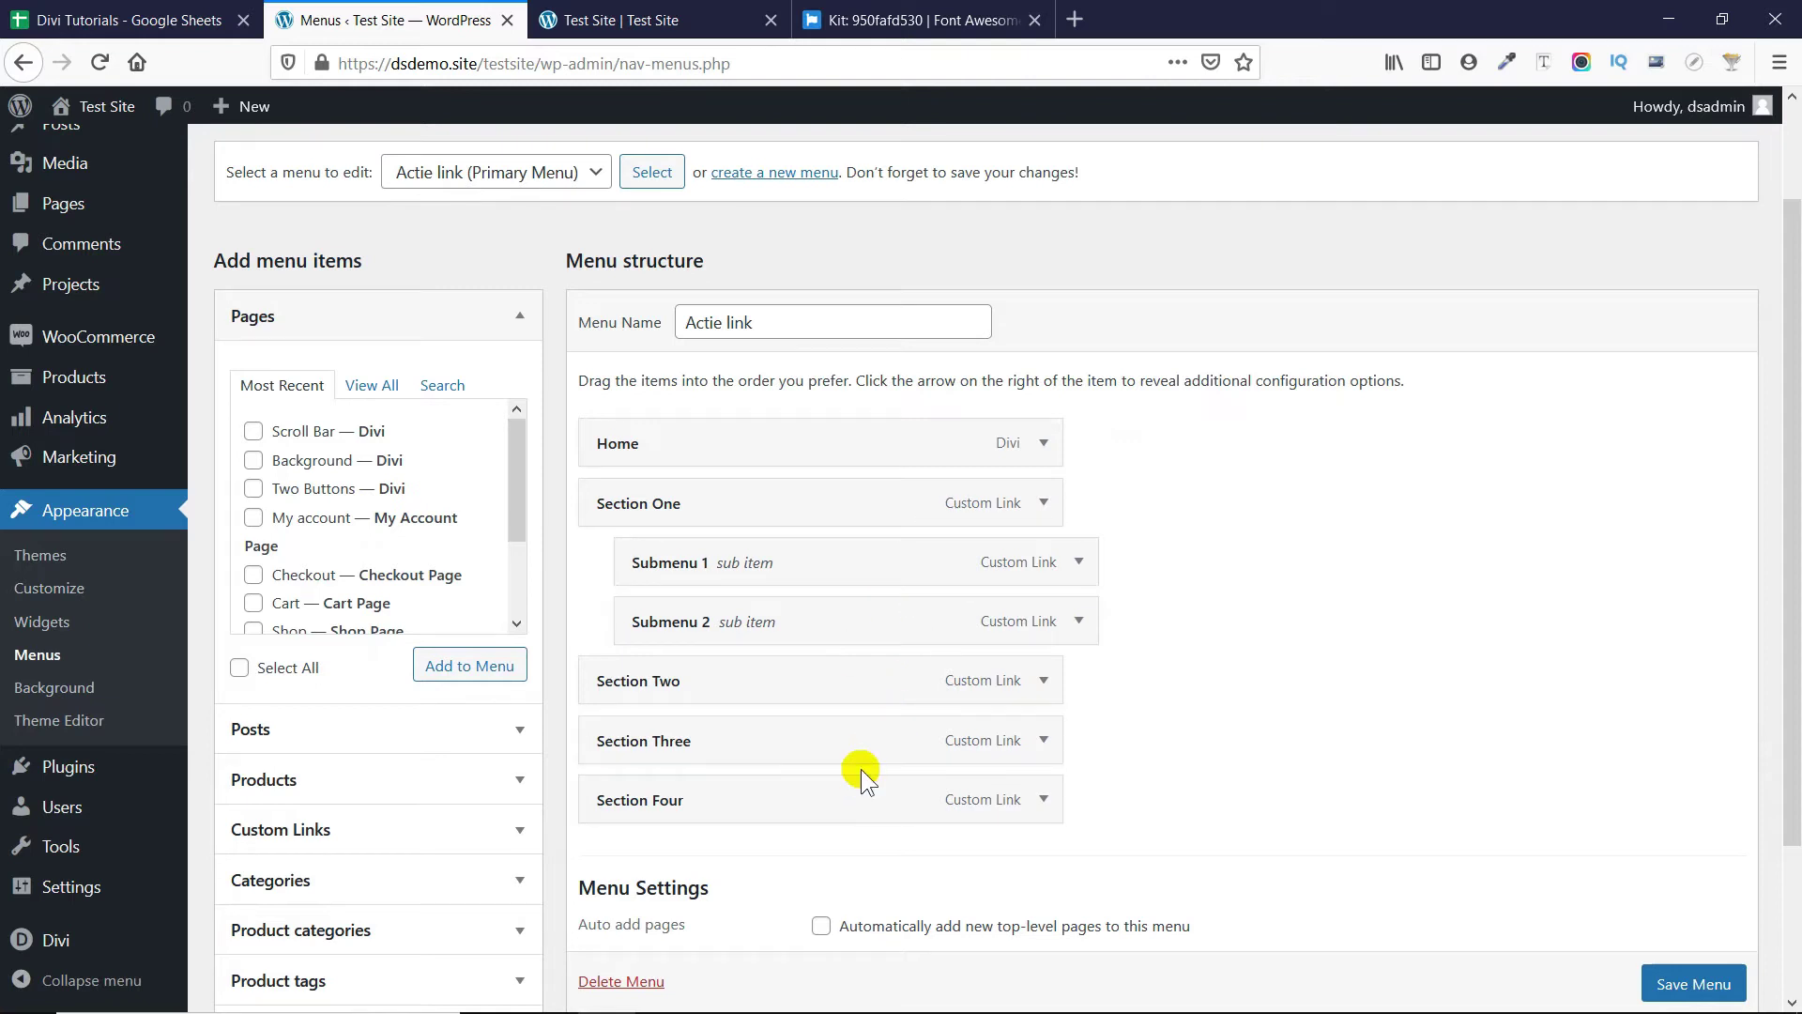
pyautogui.moveTo(817, 805)
pyautogui.mouseDown()
pyautogui.moveTo(845, 728)
pyautogui.moveTo(816, 736)
pyautogui.moveTo(820, 760)
pyautogui.moveTo(817, 729)
pyautogui.moveTo(816, 744)
pyautogui.moveTo(855, 807)
pyautogui.moveTo(804, 813)
pyautogui.moveTo(876, 777)
pyautogui.moveTo(826, 800)
pyautogui.mouseUp()
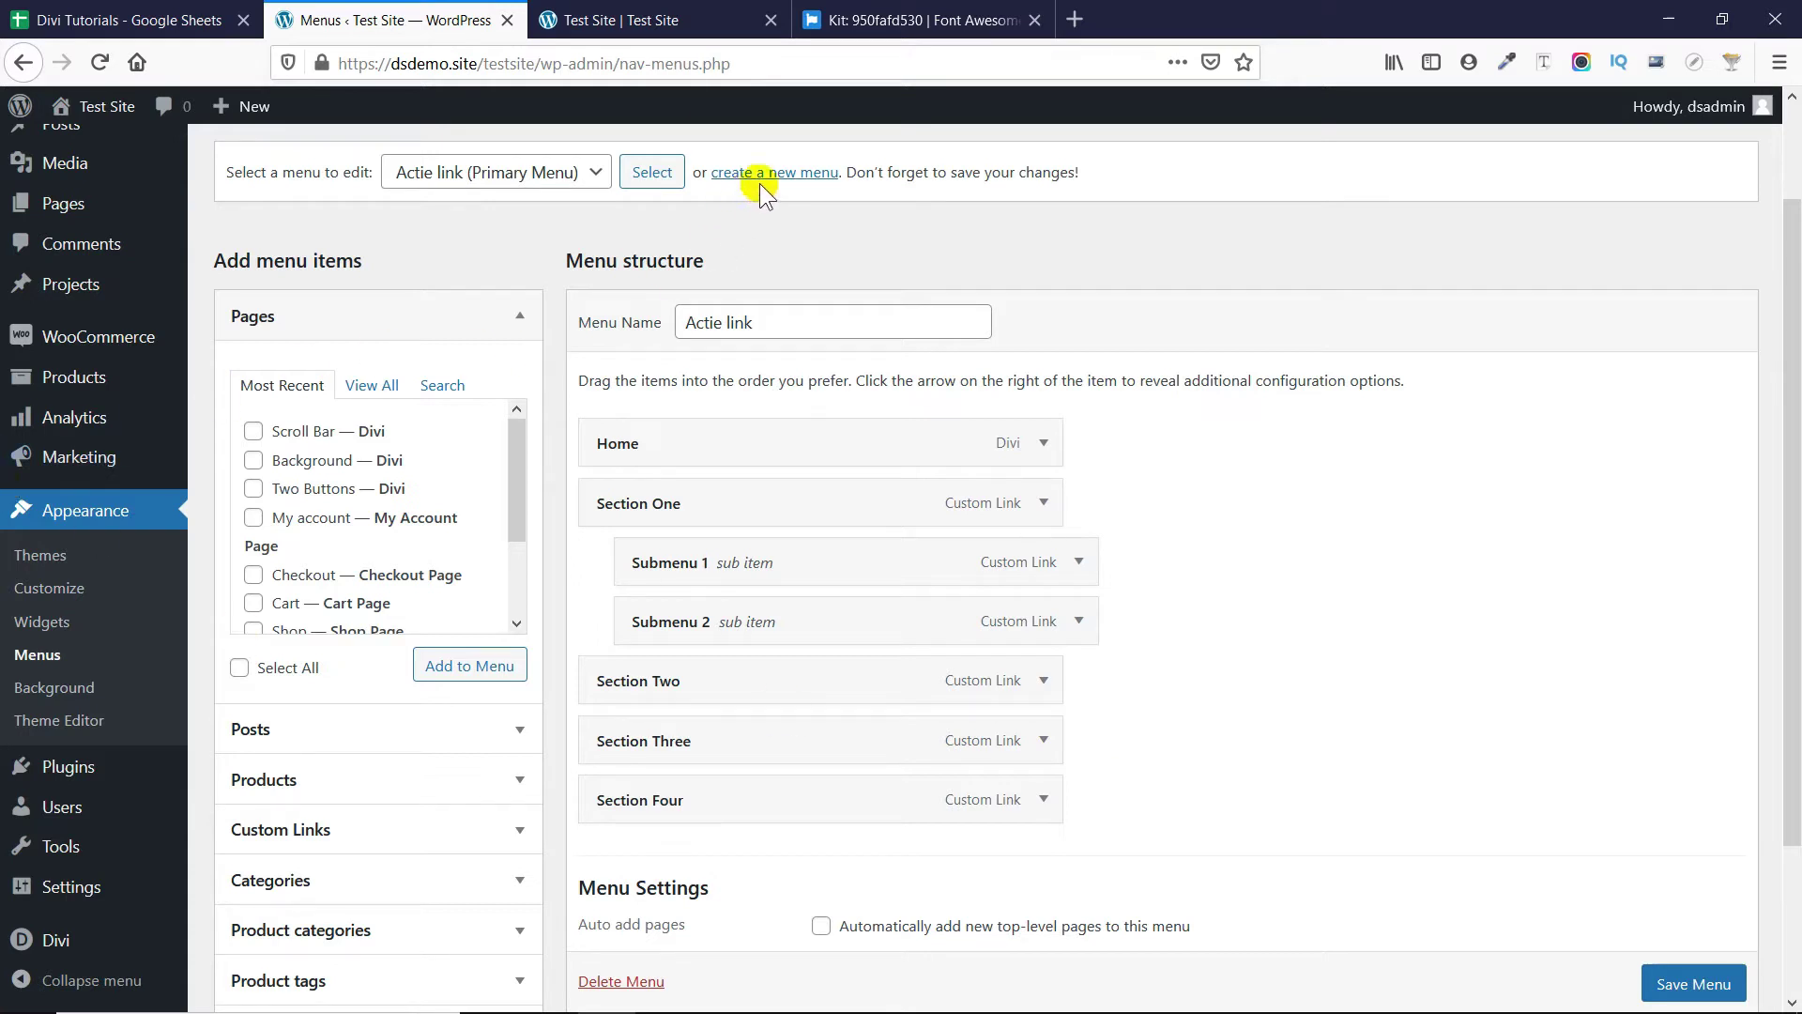
# Search the Font Awesome icon gallery for 'hom' to list 124 house-related icons.
pyautogui.click(873, 25)
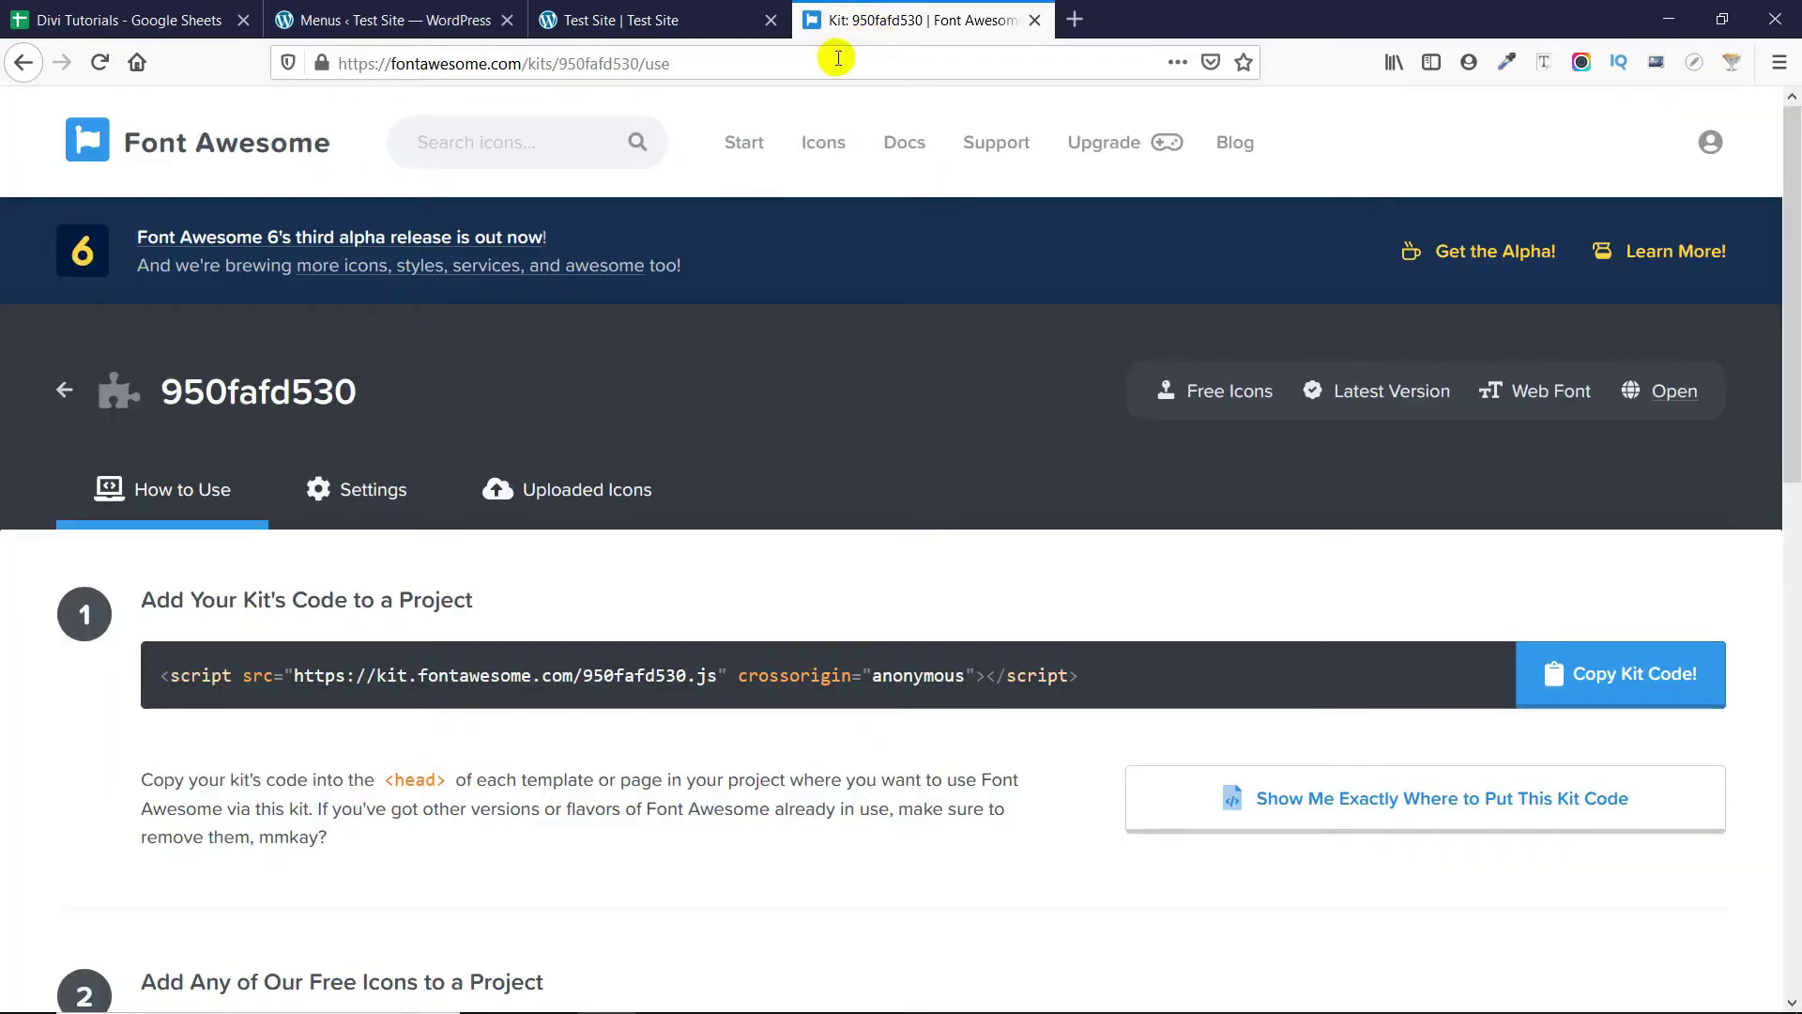
pyautogui.click(824, 156)
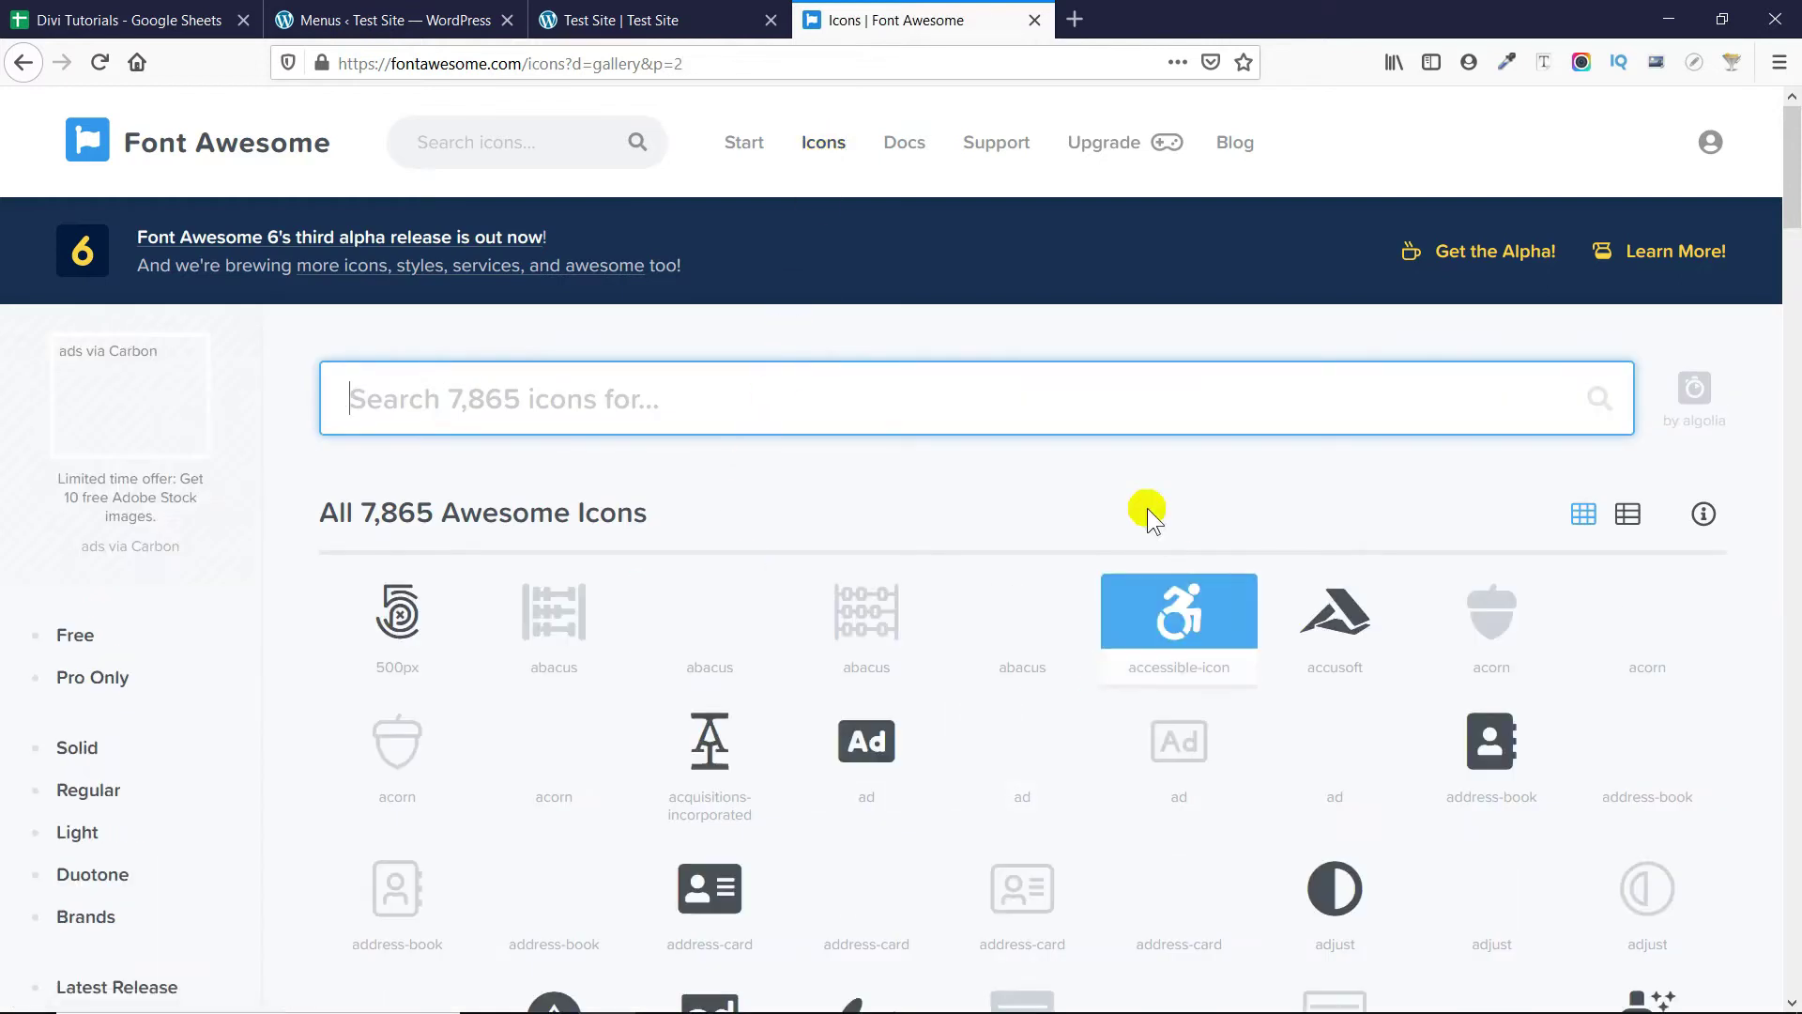
pyautogui.click(871, 395)
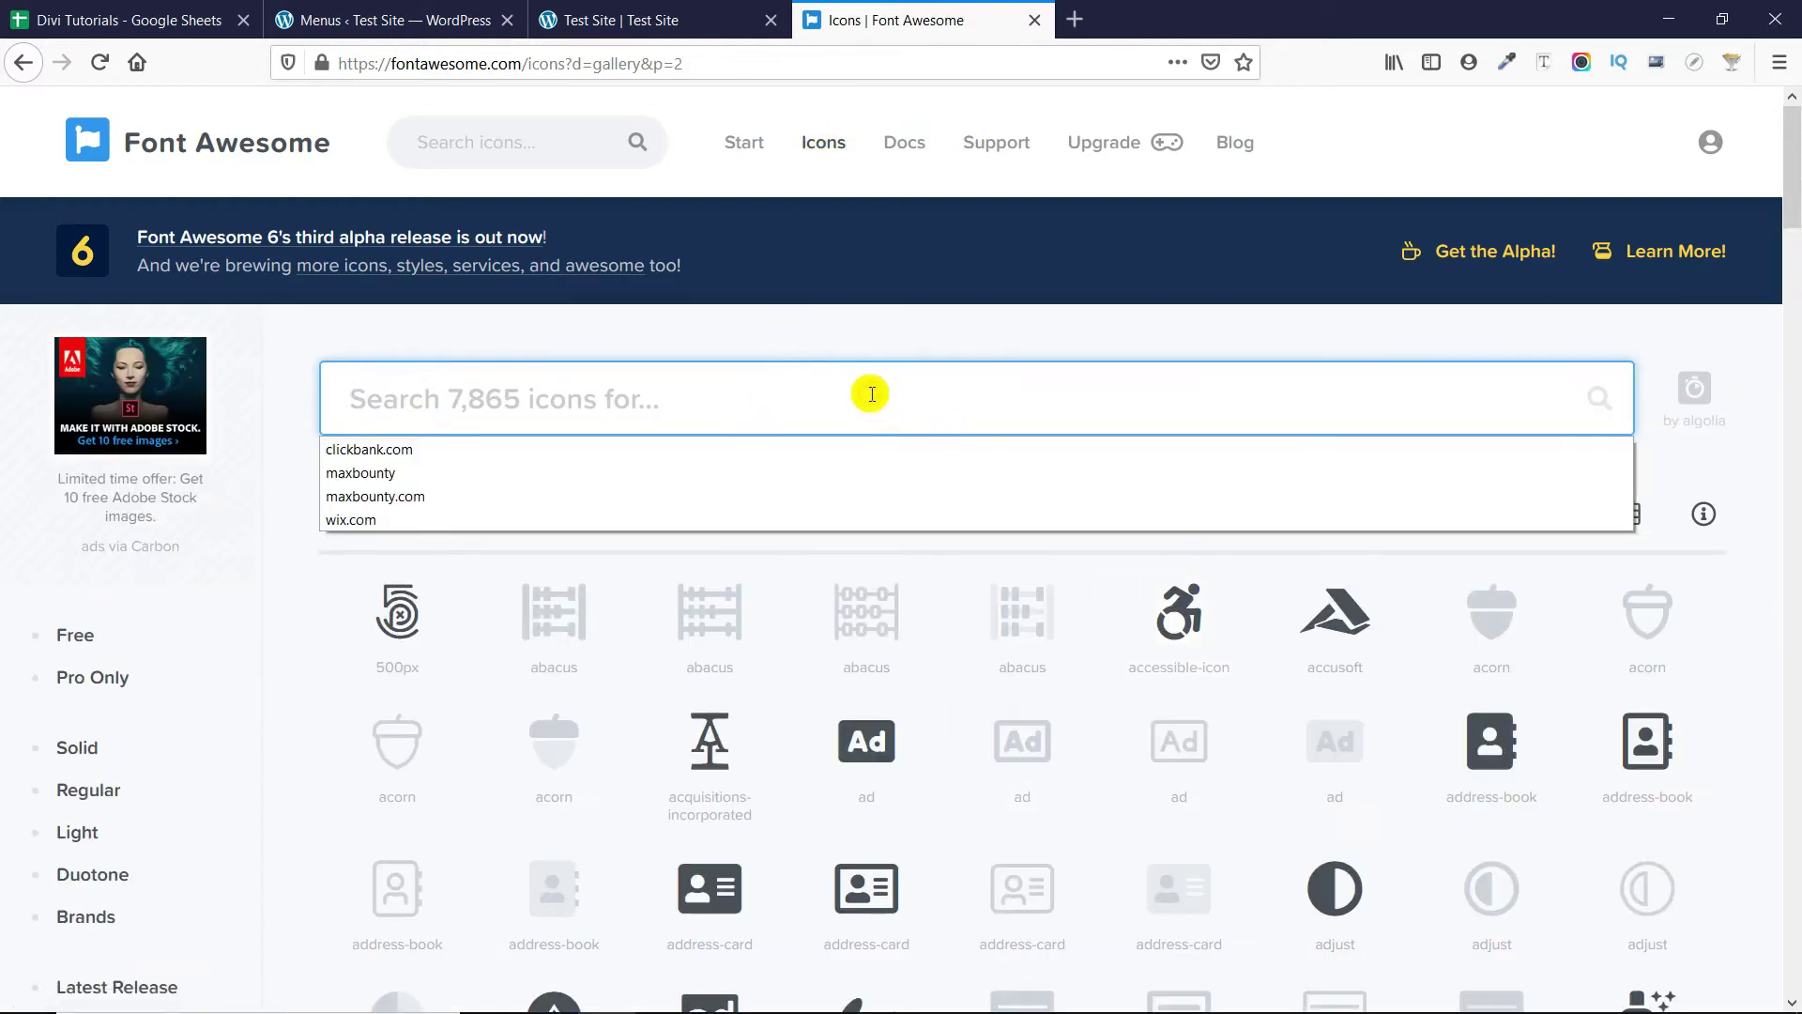
pyautogui.click(283, 427)
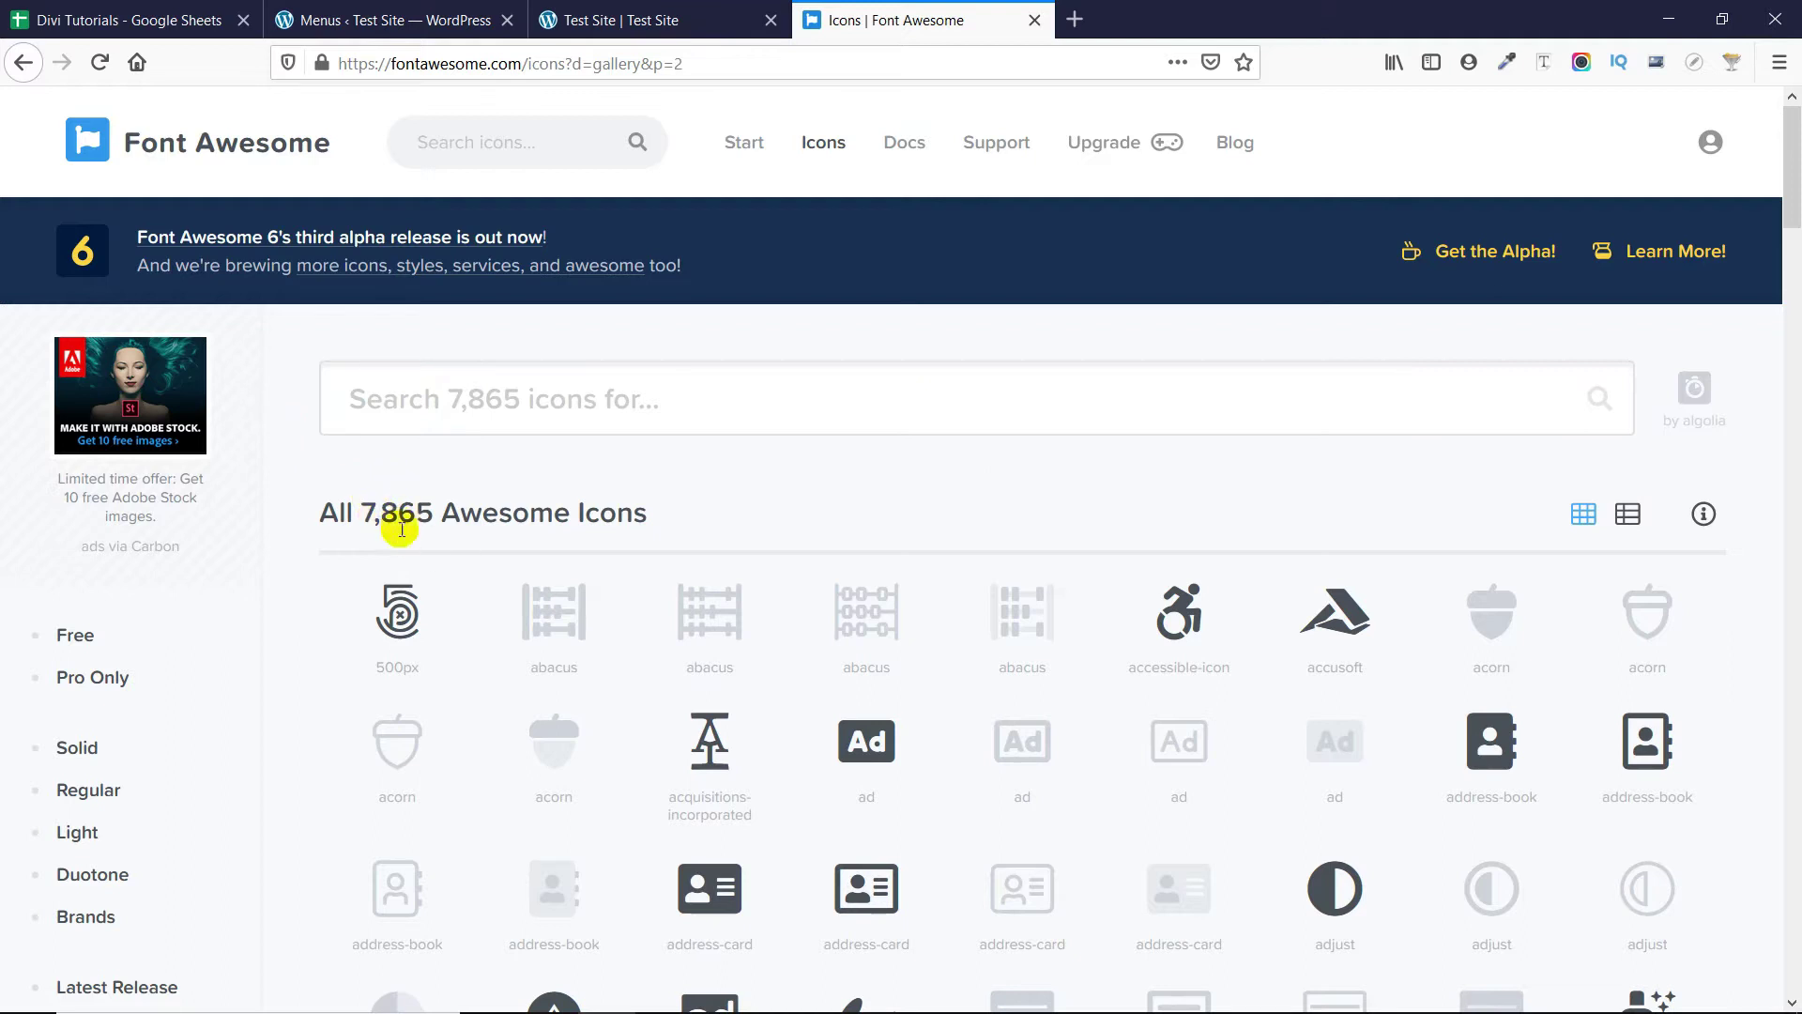
pyautogui.click(612, 402)
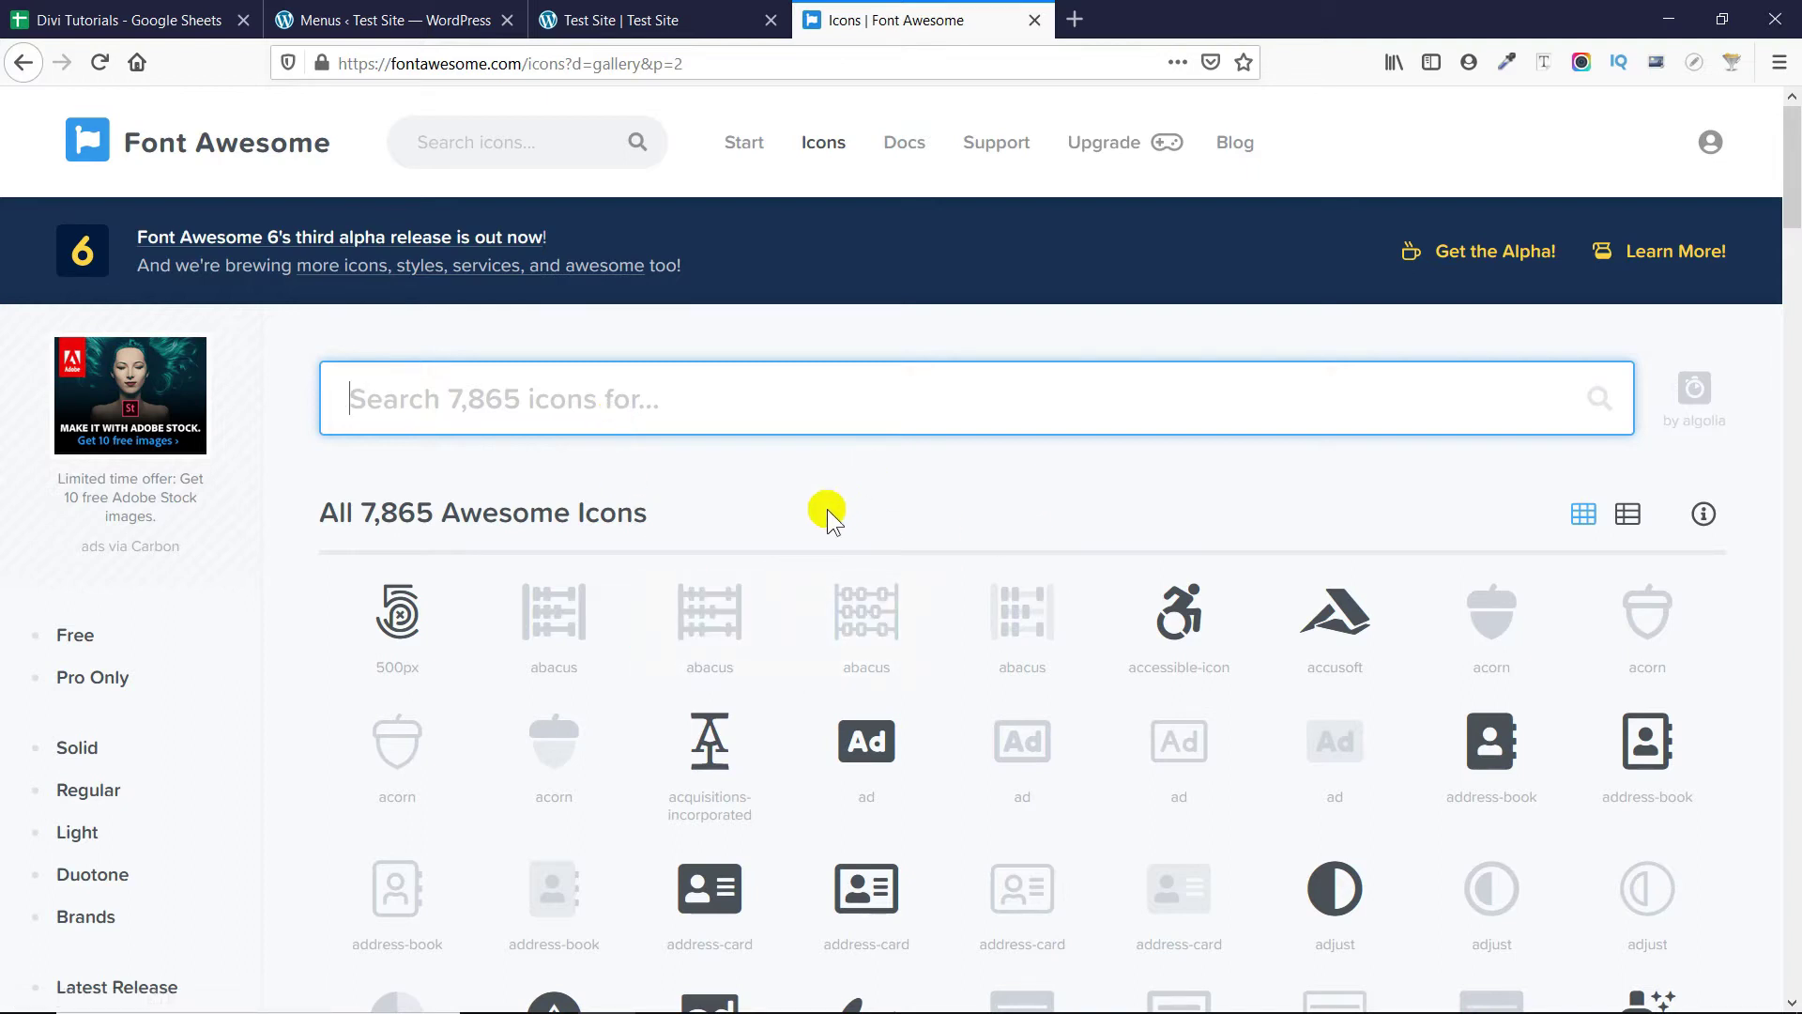
pyautogui.scroll(-3, 826, 509)
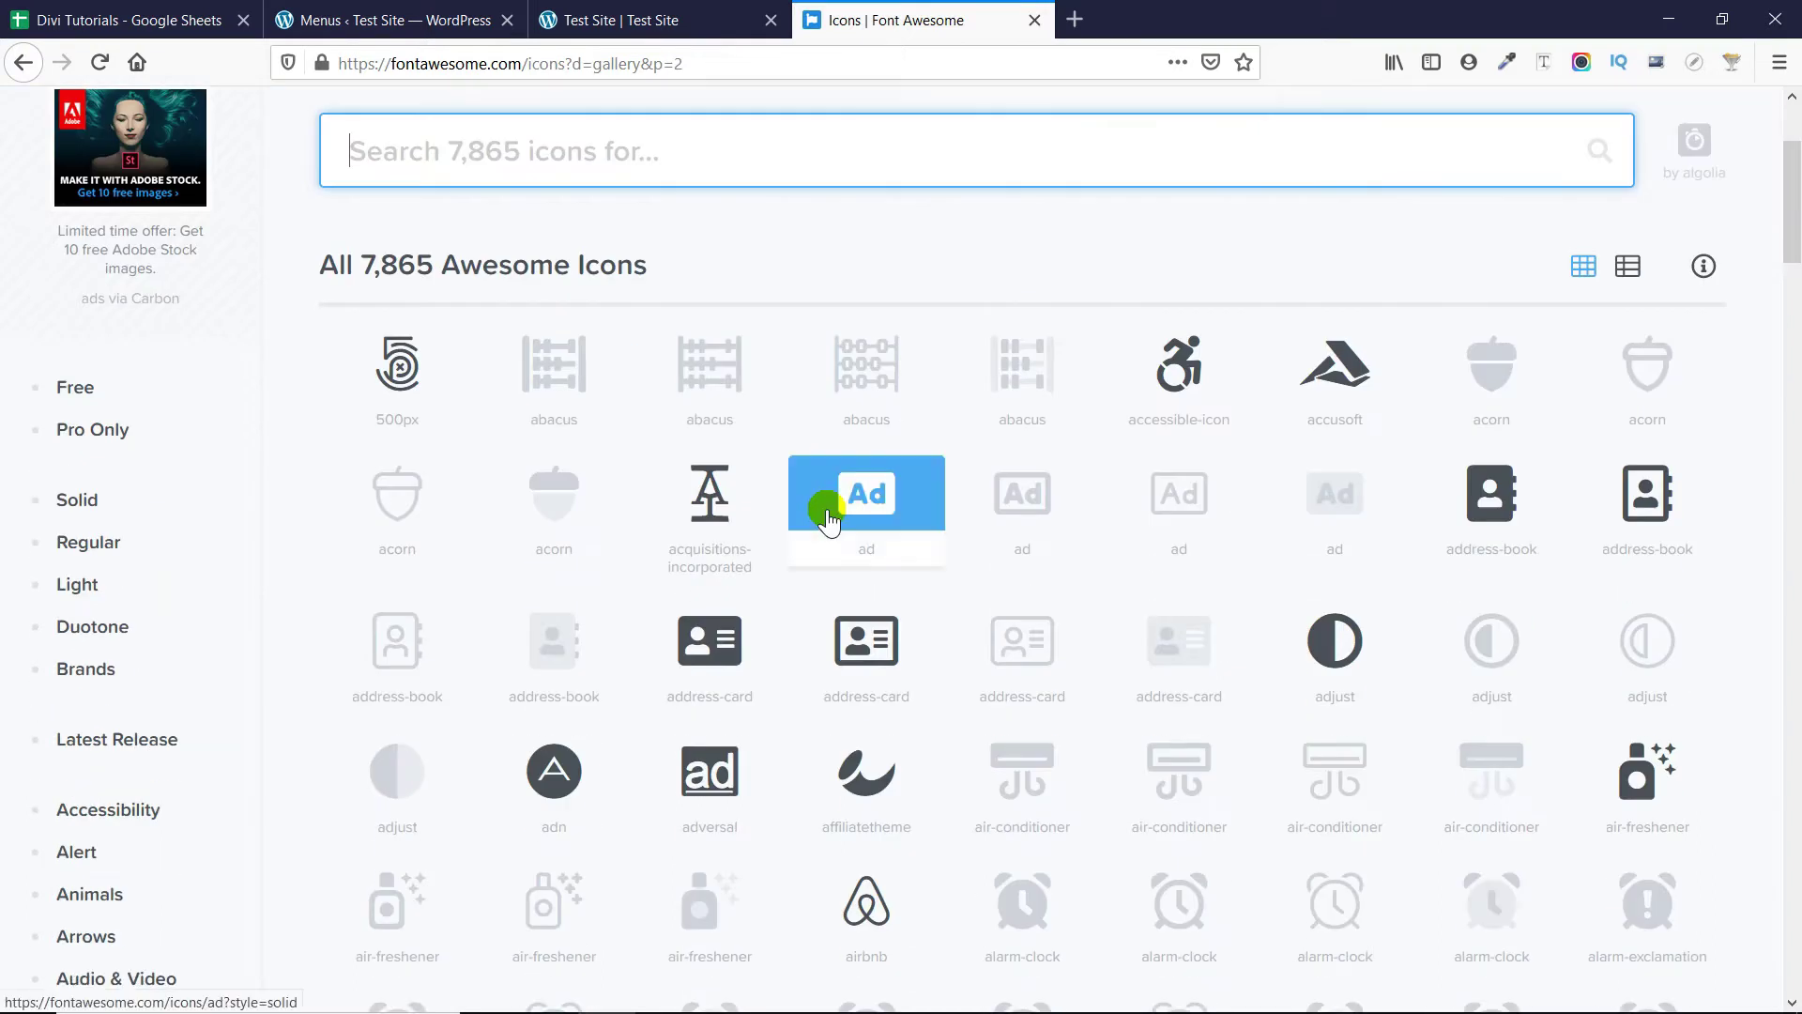
pyautogui.scroll(3, 826, 516)
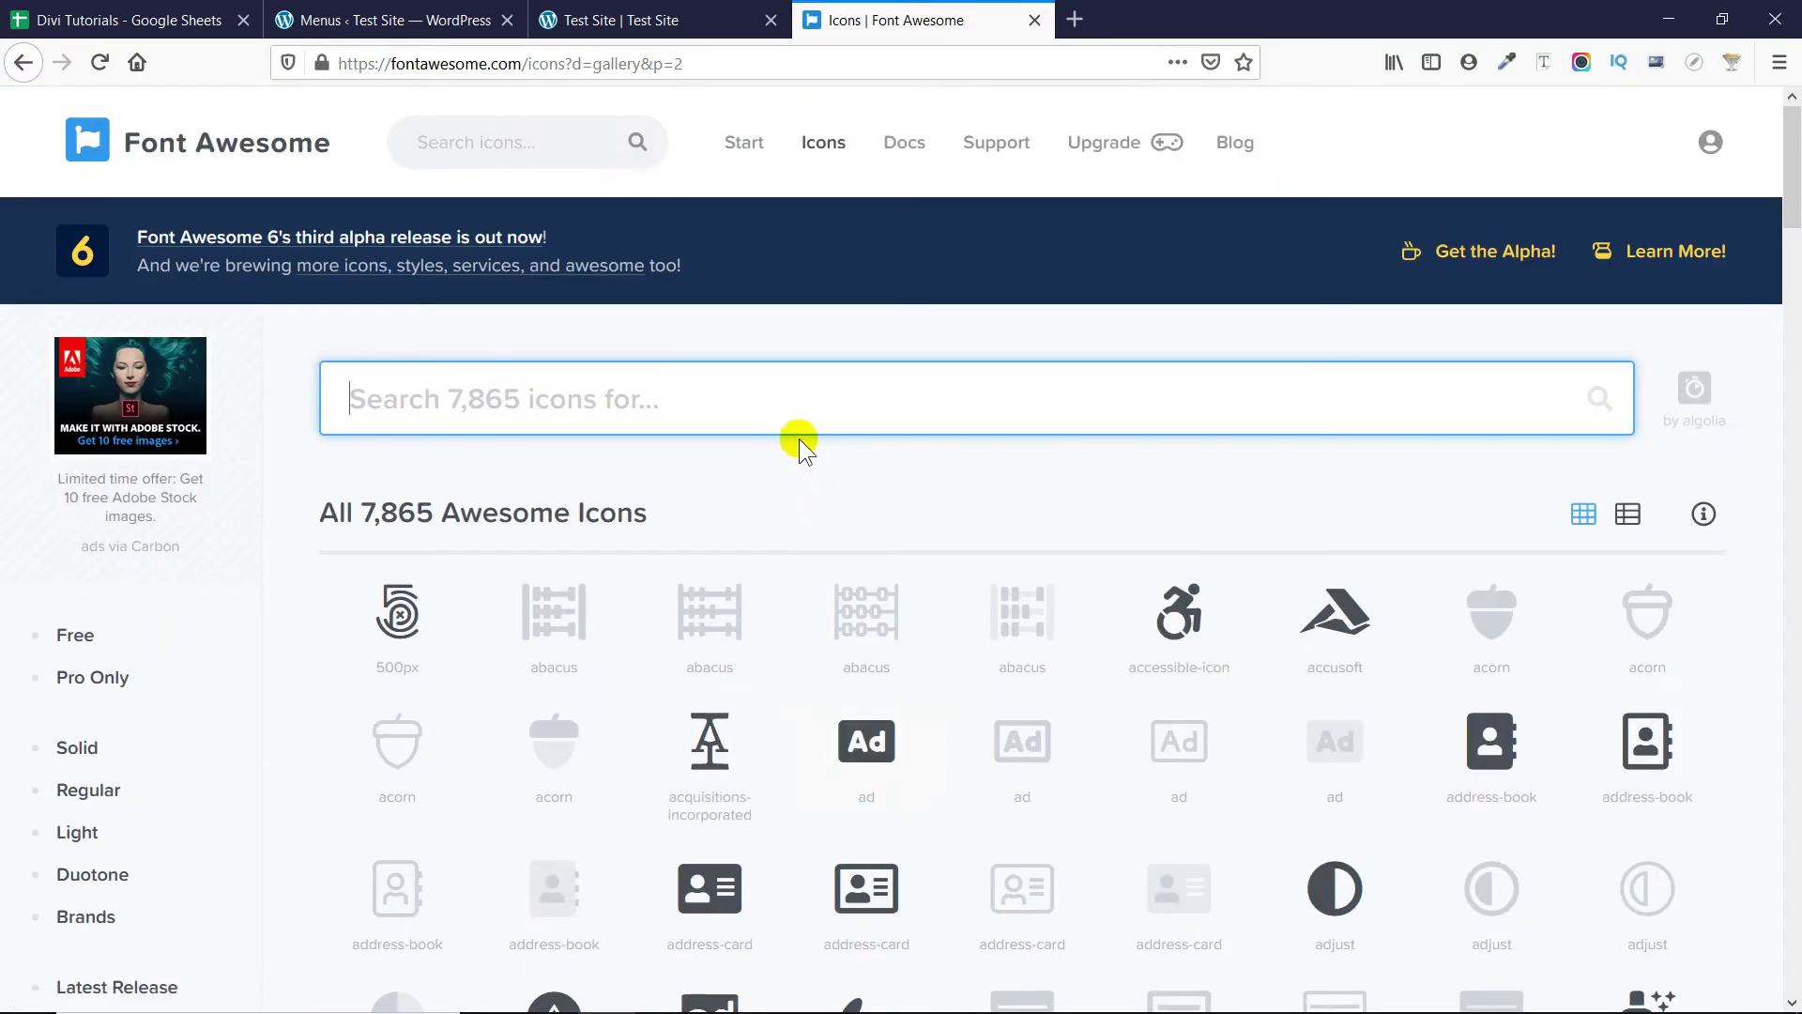
pyautogui.write('hom')
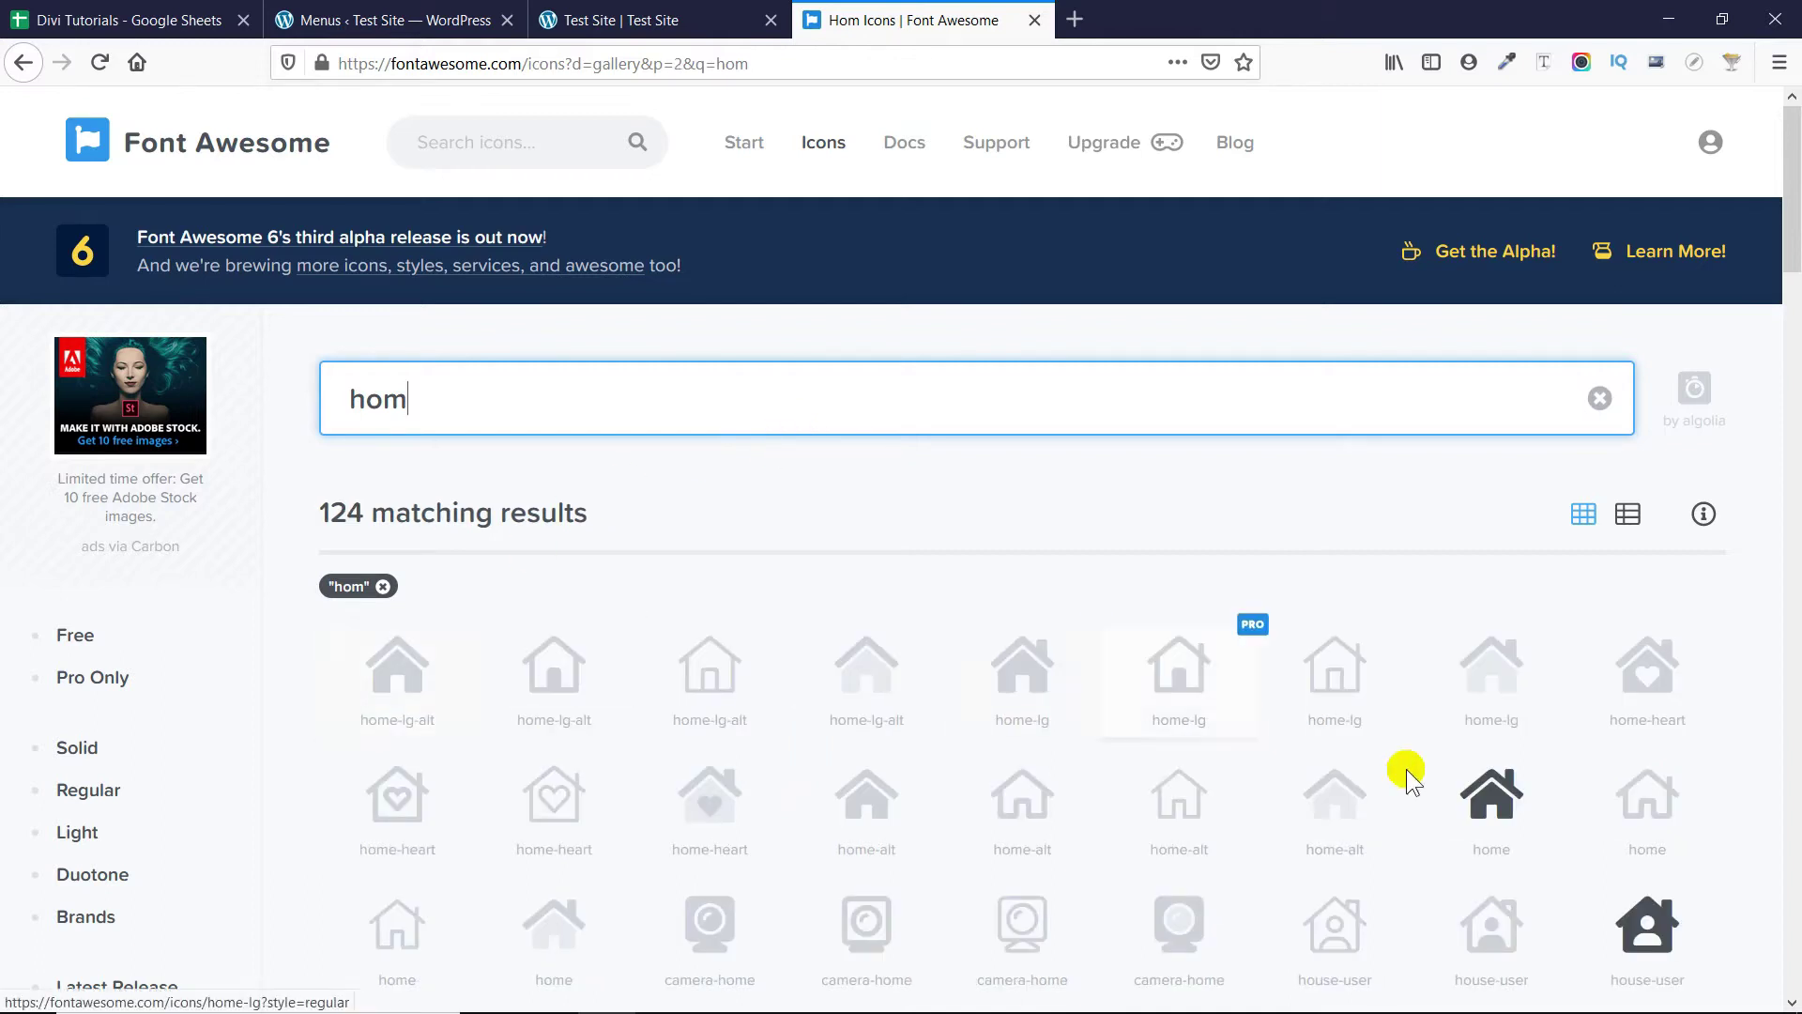
# Open the house-user icon and copy its HTML snippet <i class="fas fa-house-user"></i>.
pyautogui.click(1644, 933)
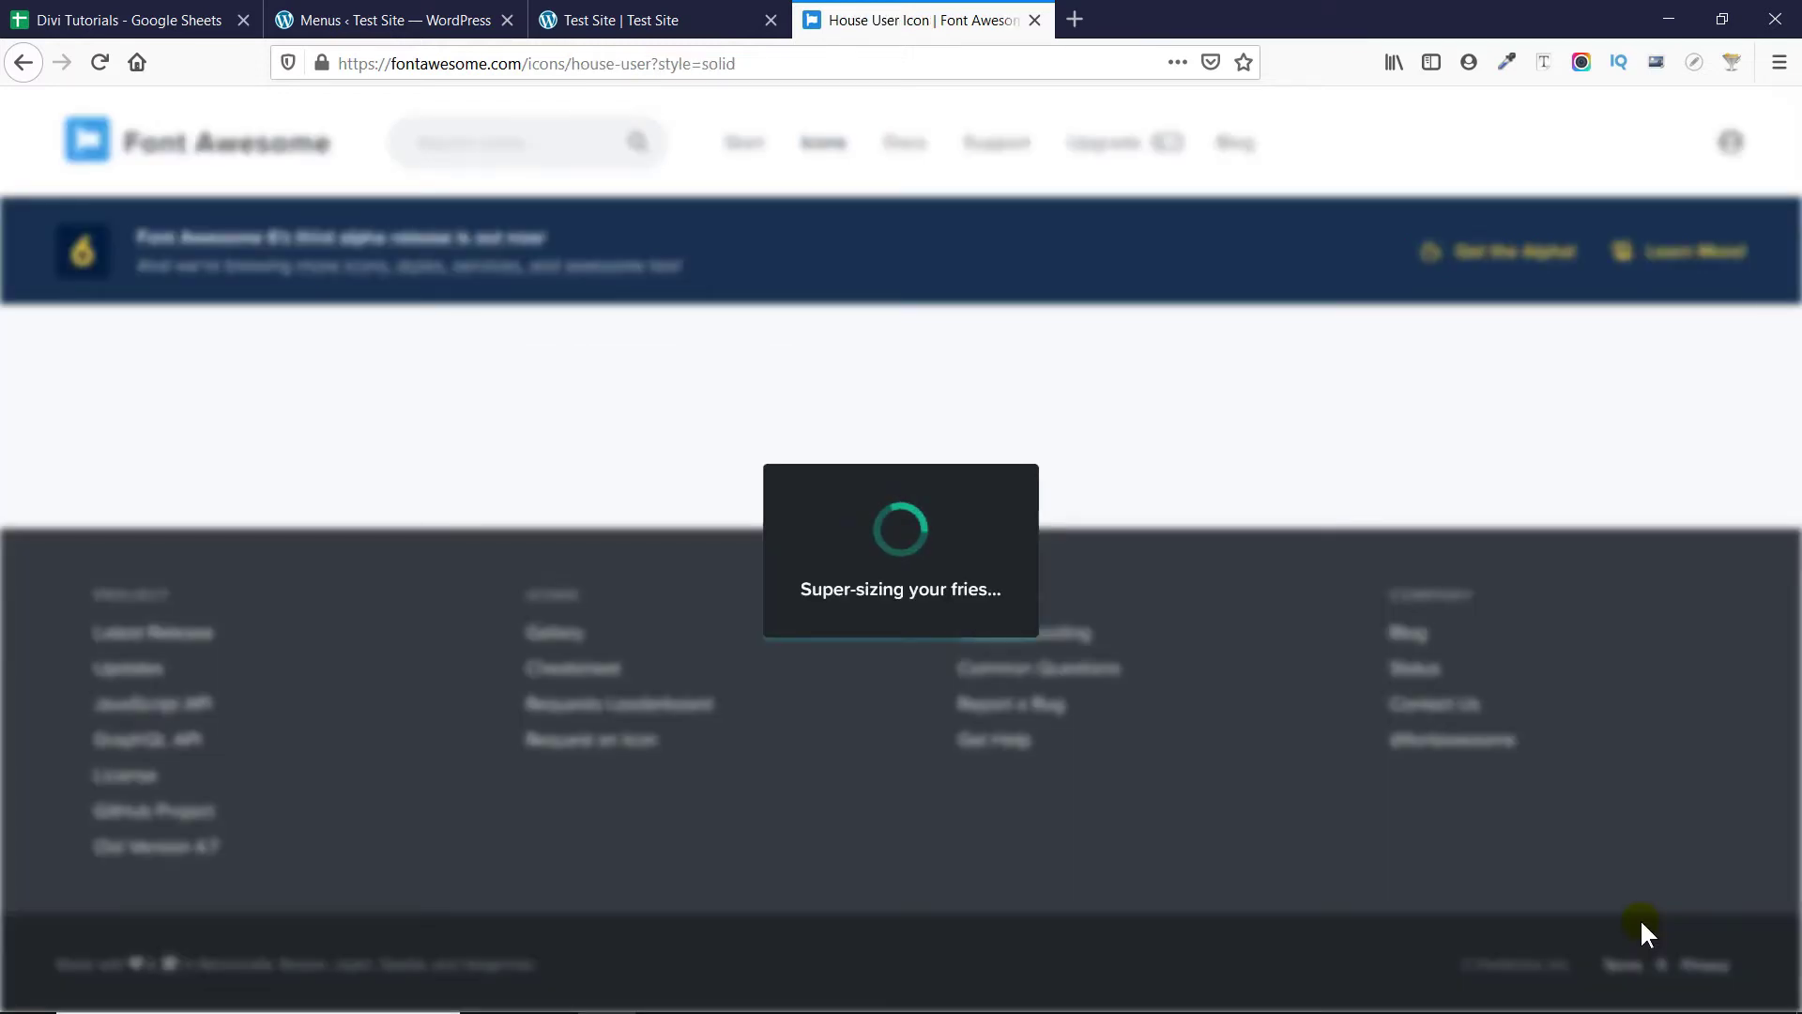
pyautogui.scroll(-4, 976, 793)
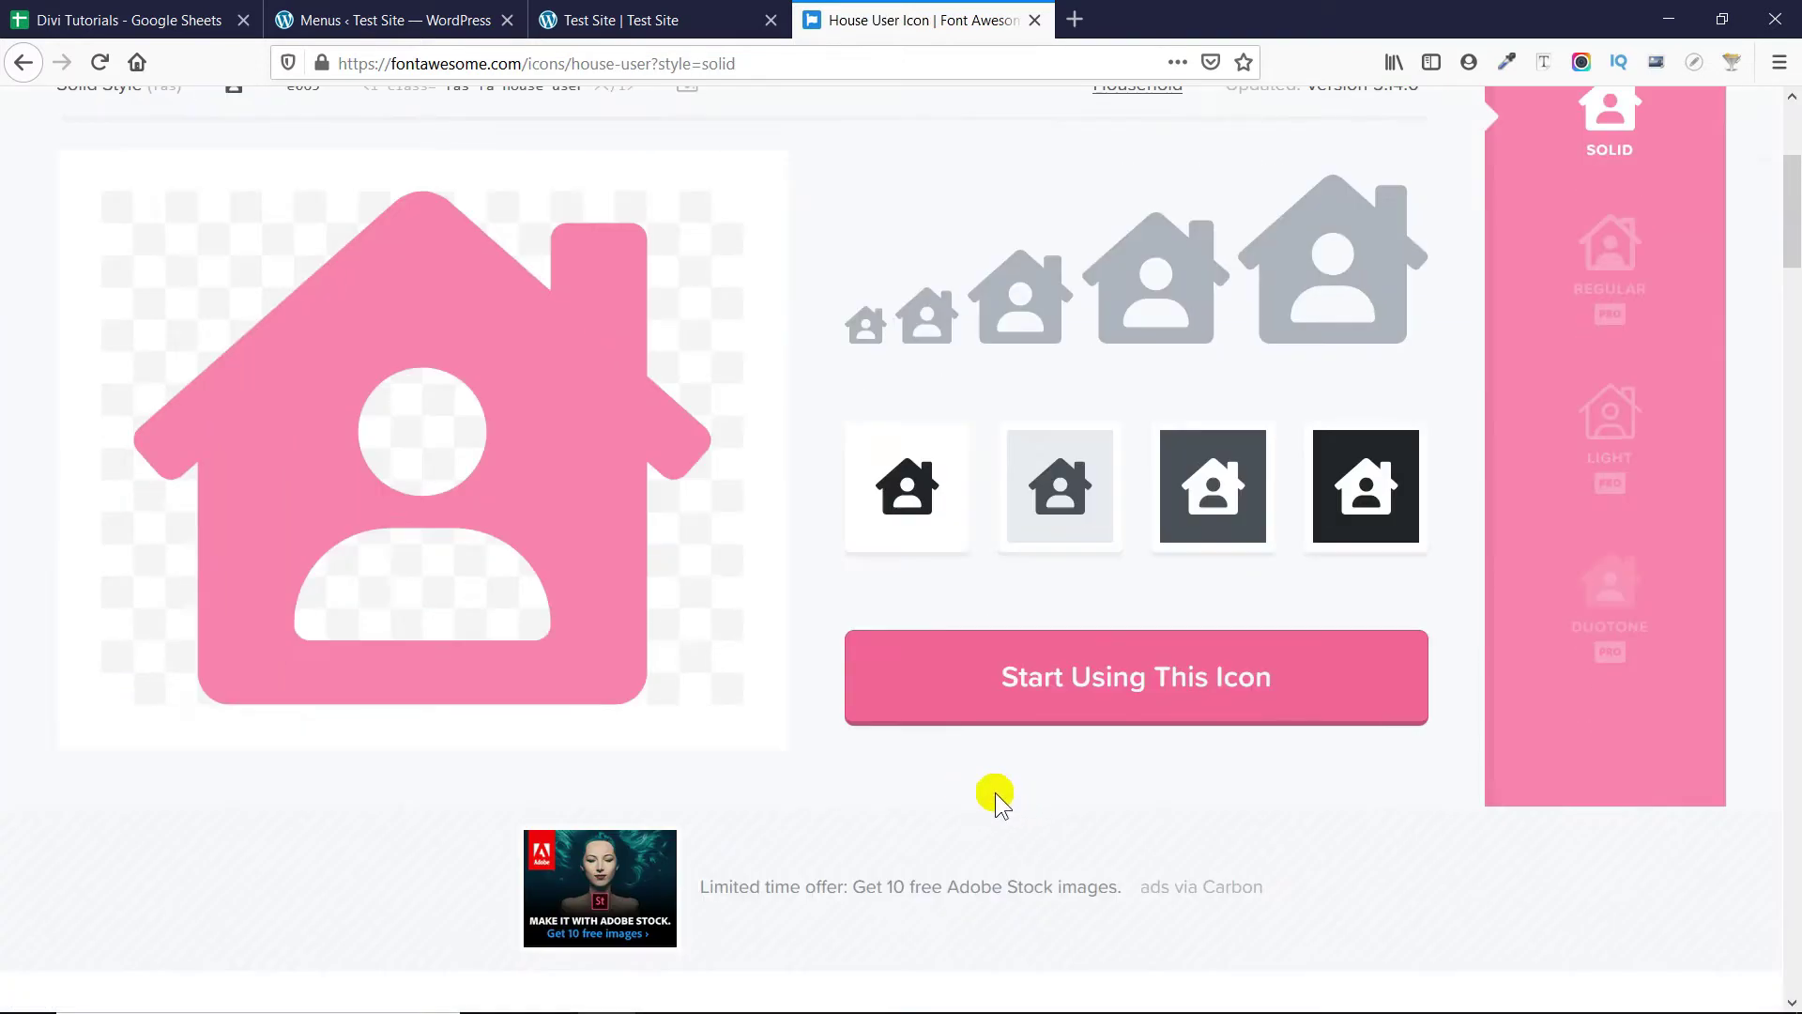
pyautogui.scroll(3, 995, 792)
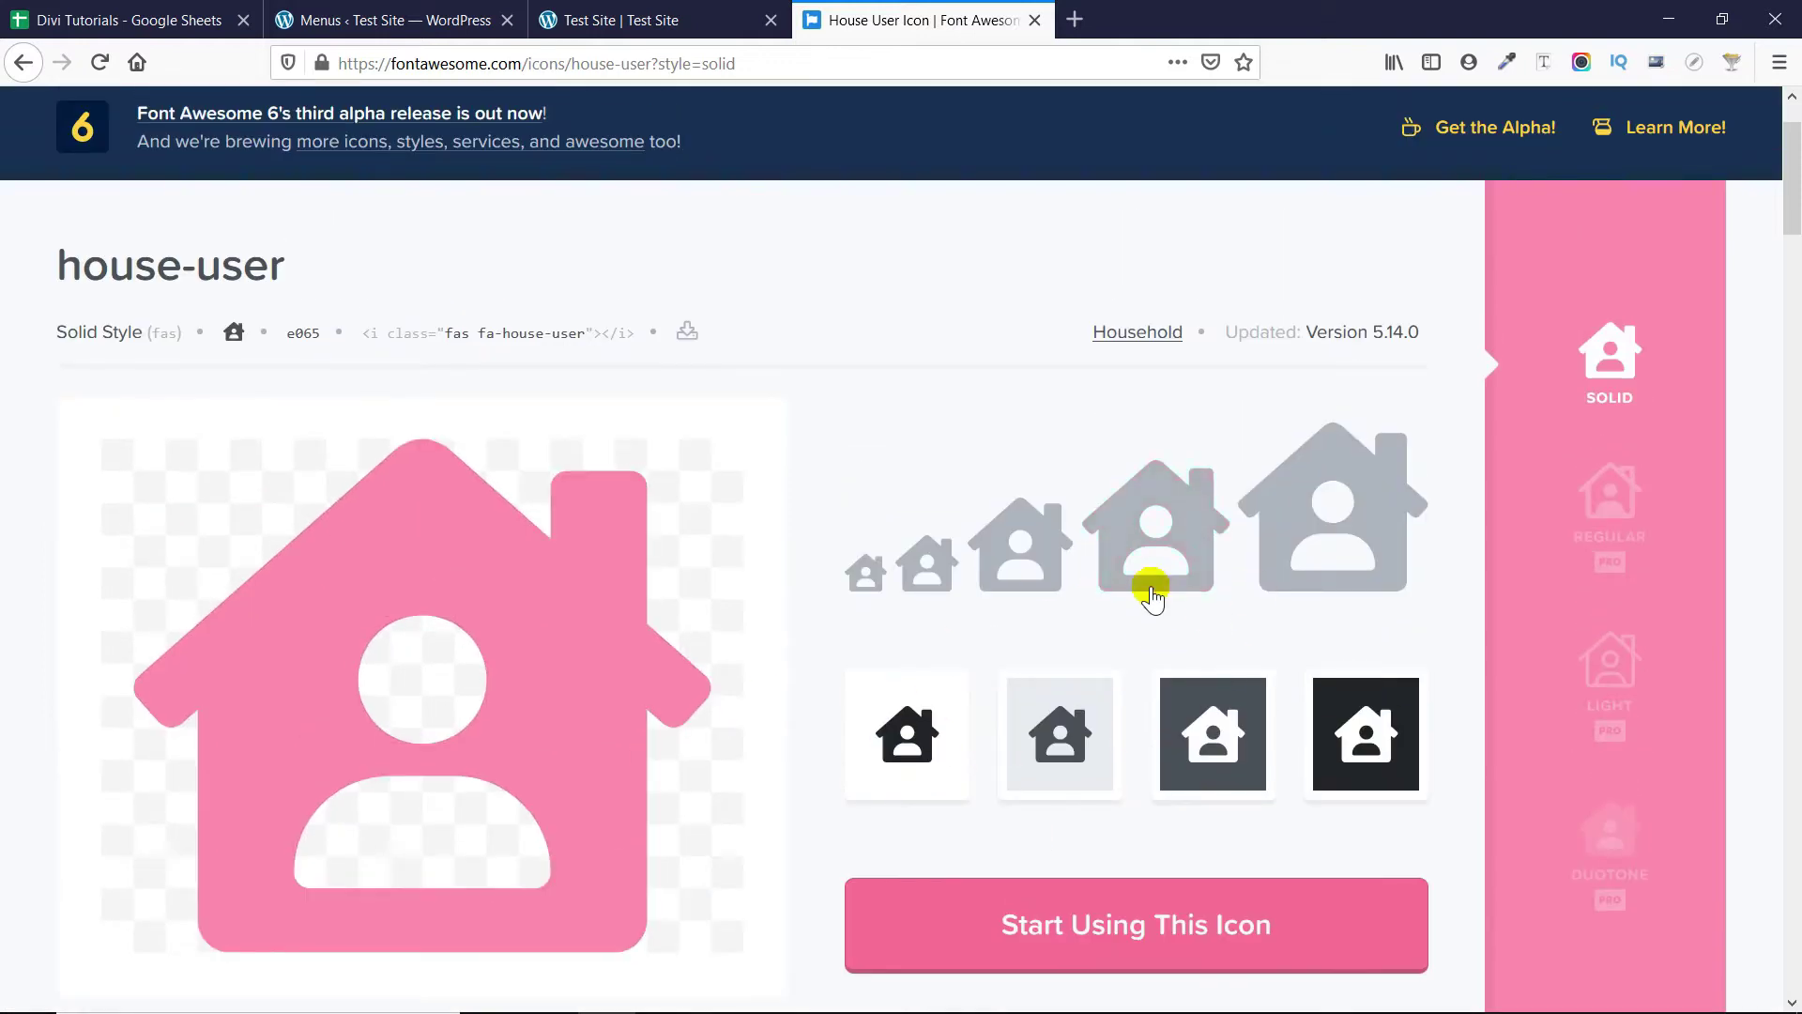
pyautogui.click(302, 334)
pyautogui.click(336, 331)
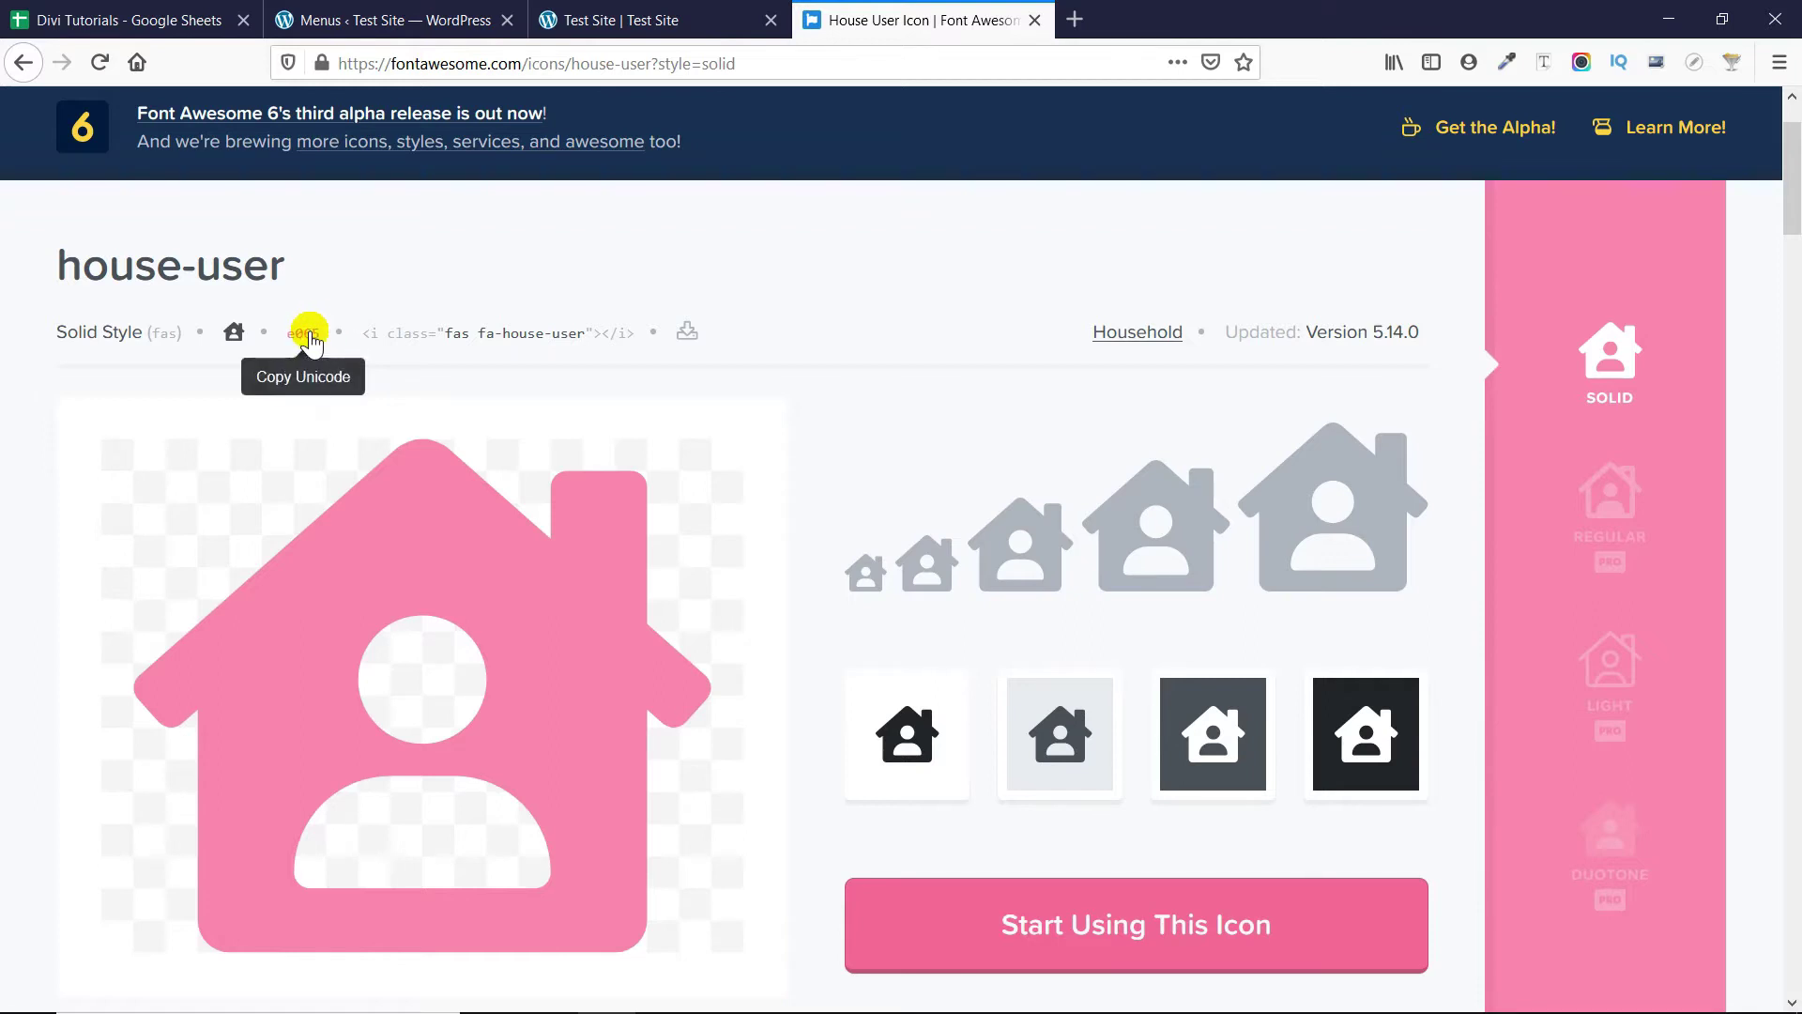
pyautogui.click(1185, 909)
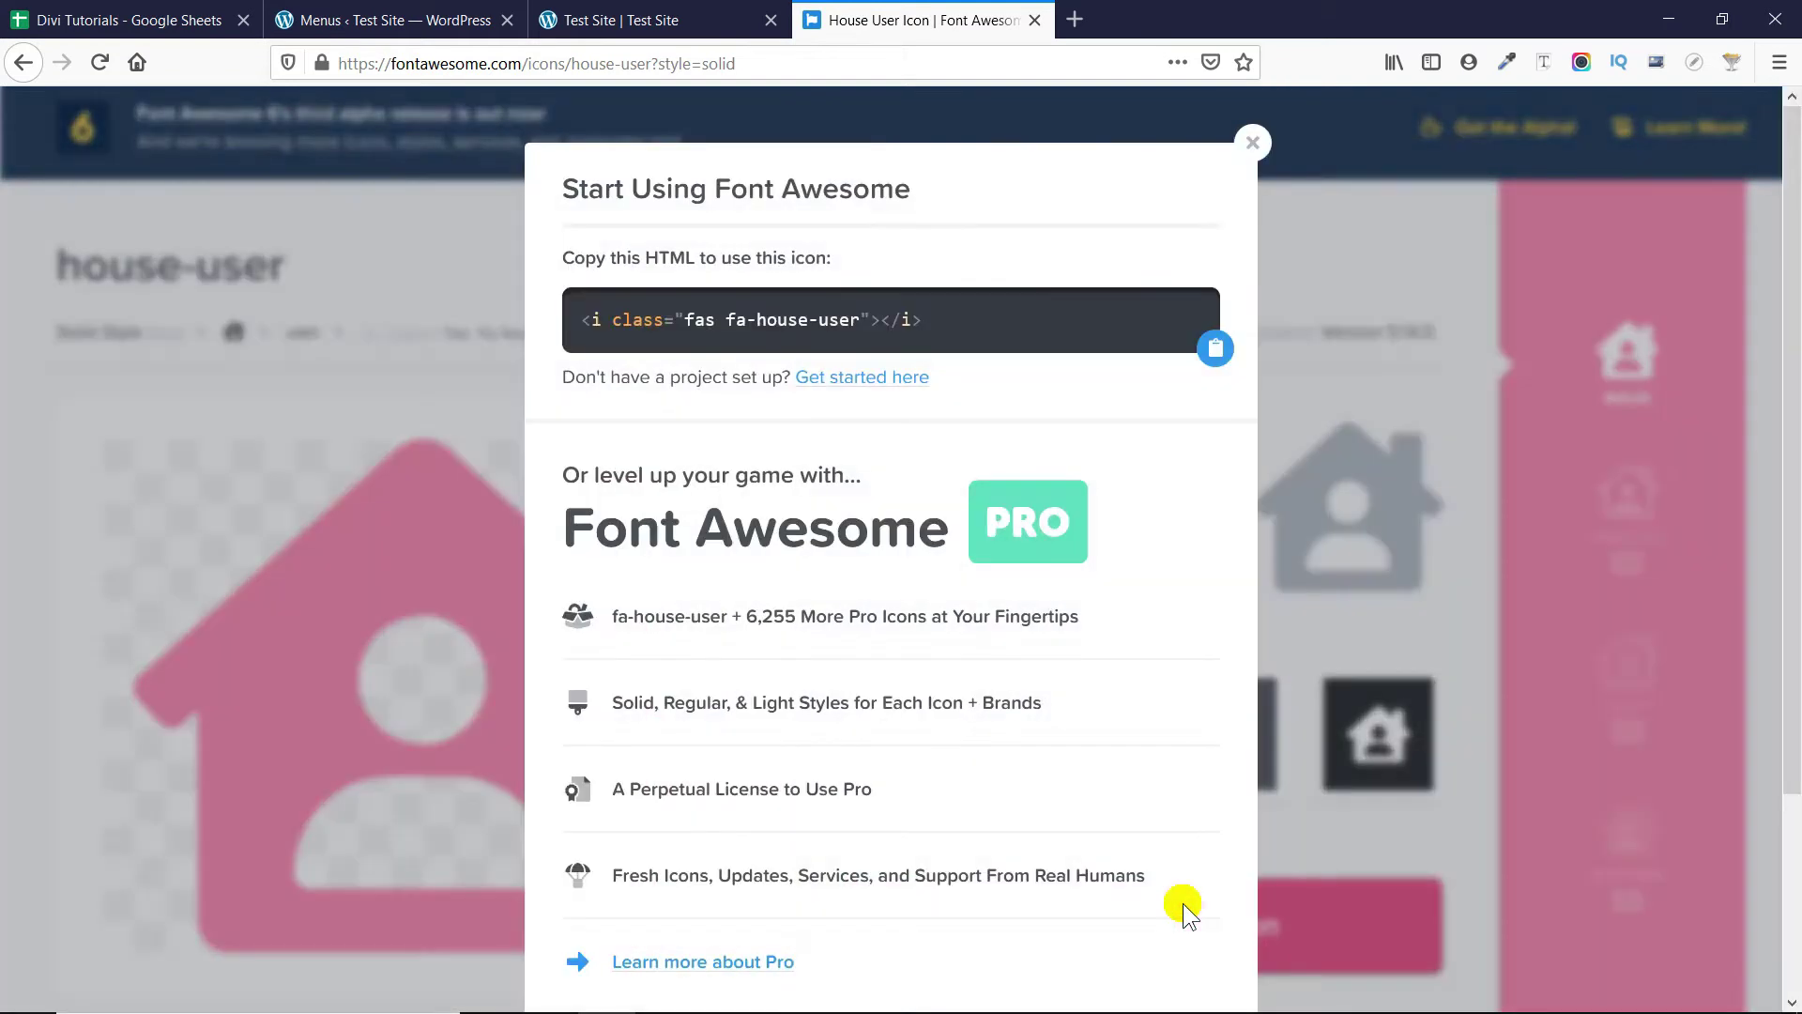
pyautogui.click(1216, 352)
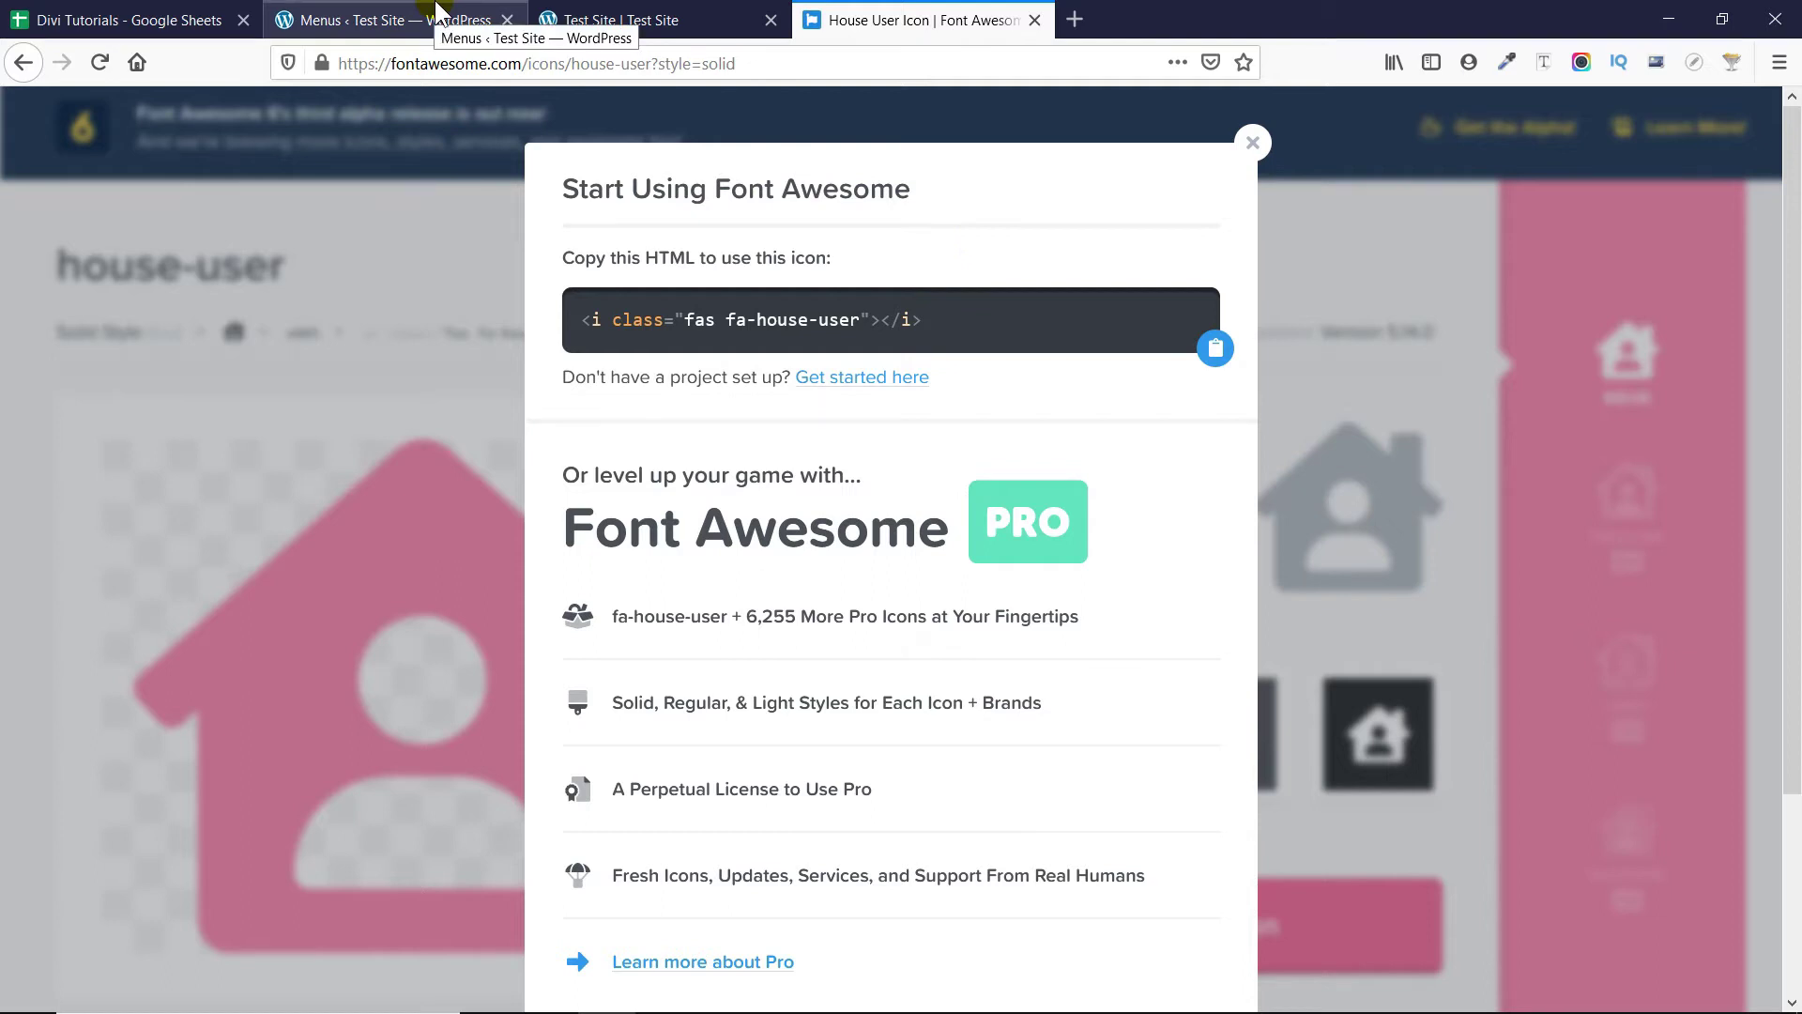
# Paste the house-user icon code before 'Home' in its Navigation Label and save the Actie link menu.
pyautogui.click(437, 14)
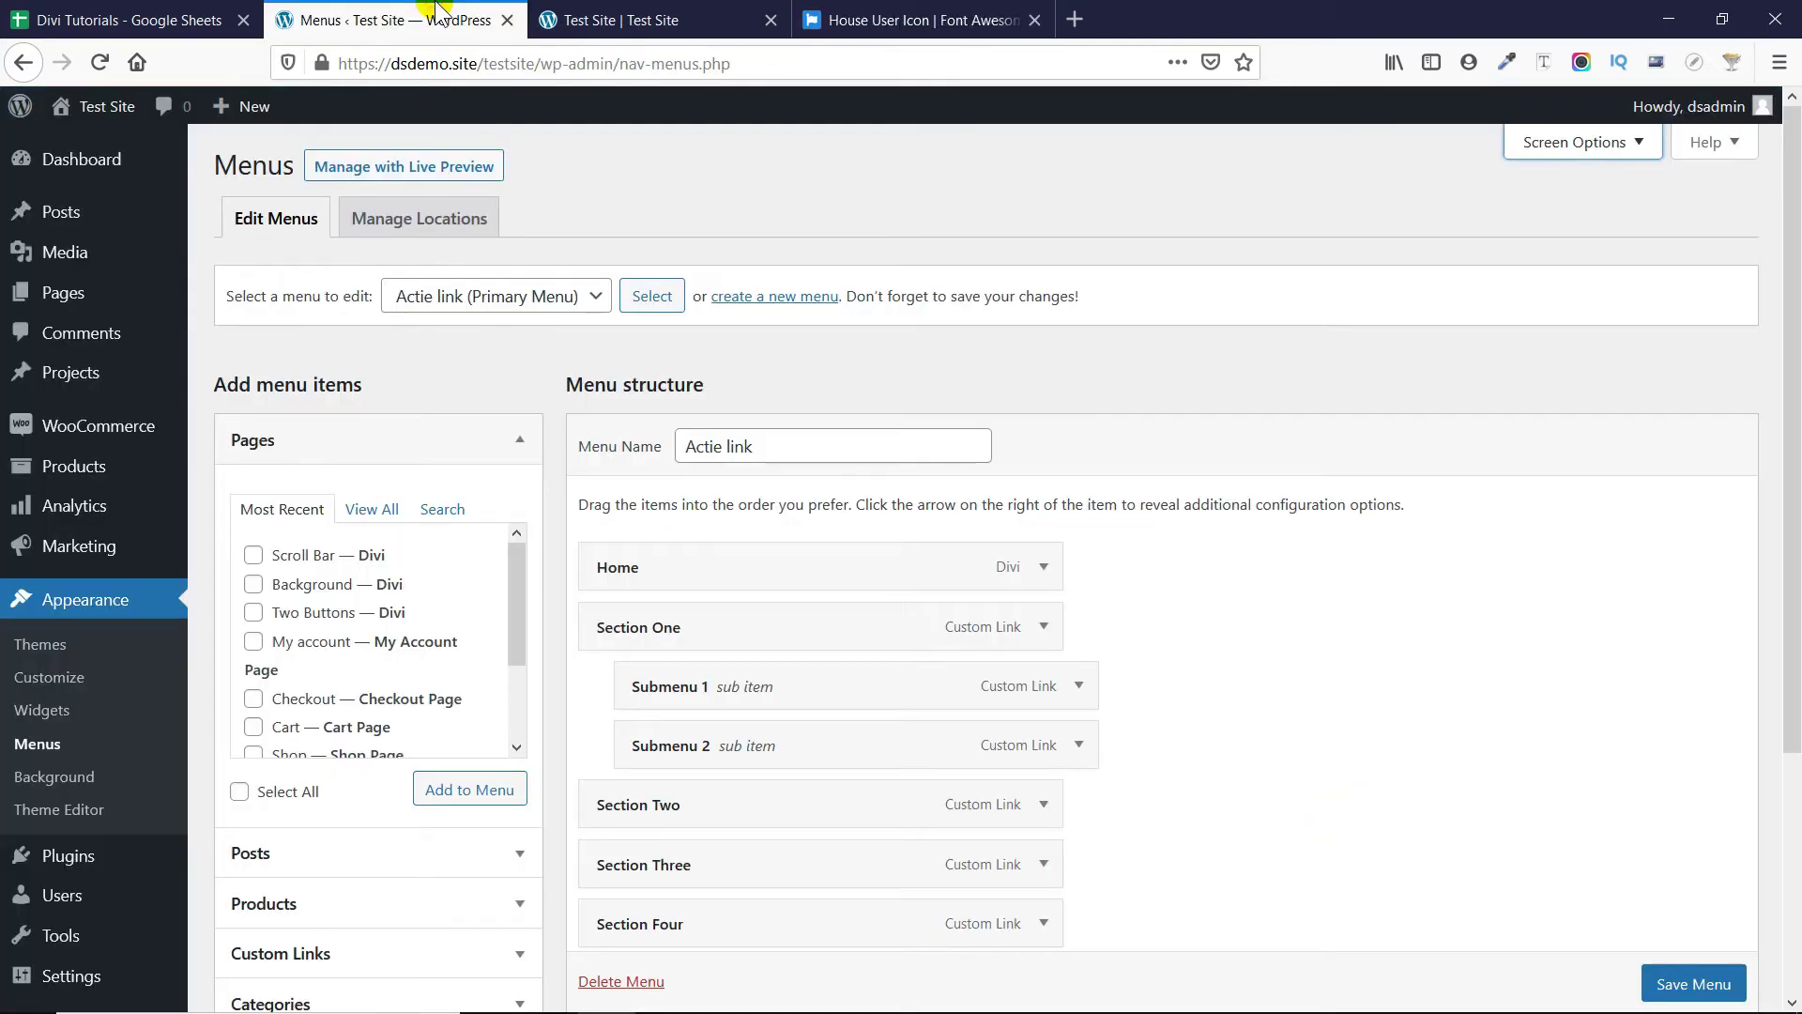
pyautogui.click(1044, 568)
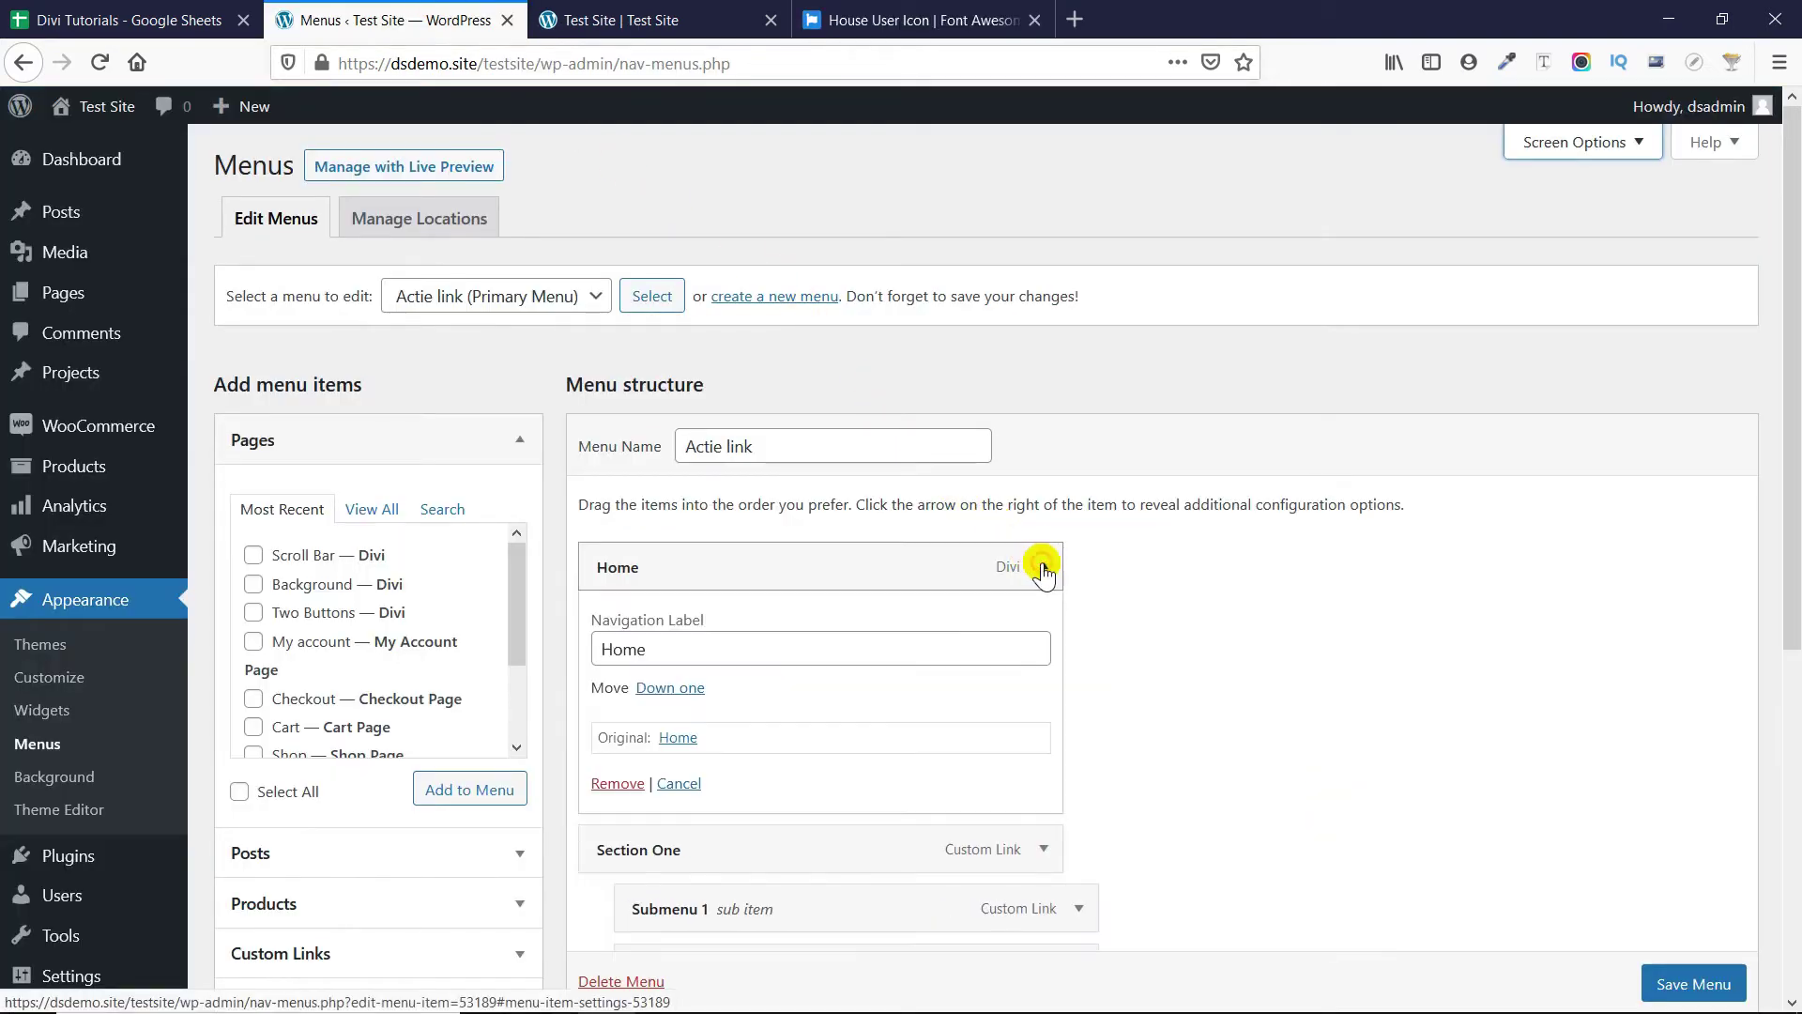
pyautogui.click(598, 648)
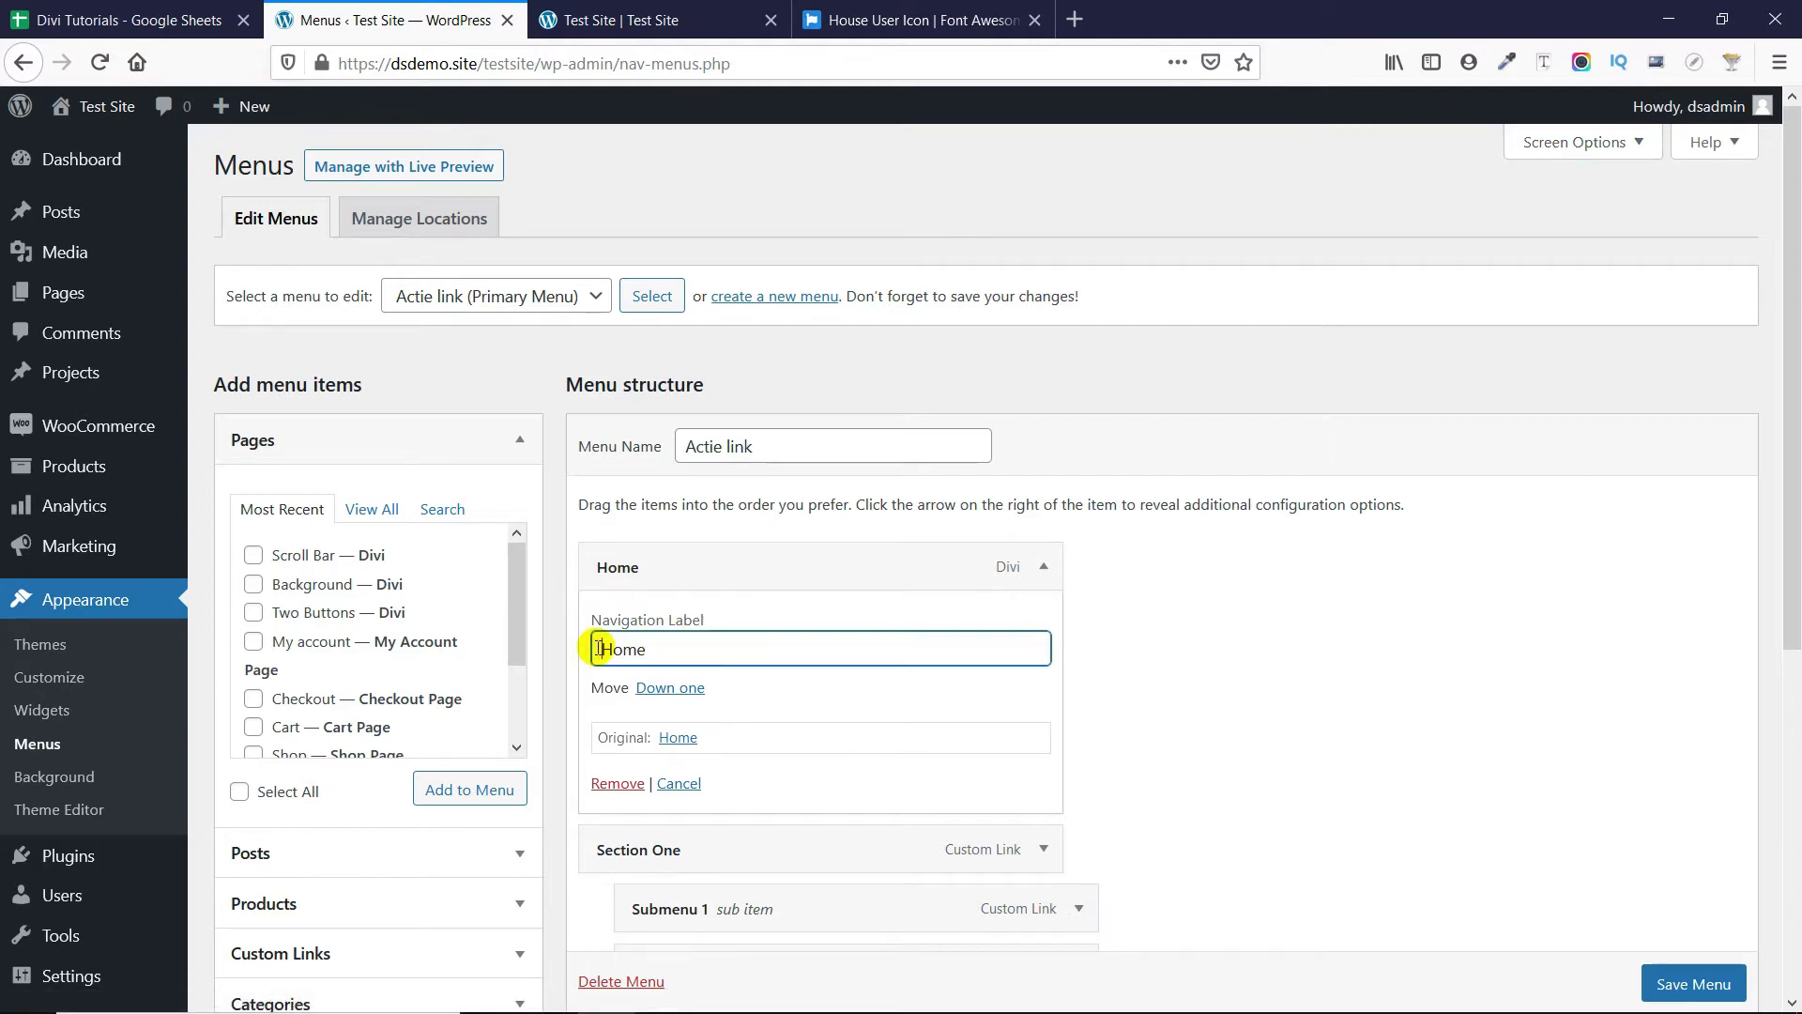
pyautogui.hotkey('ctrl', 'v')
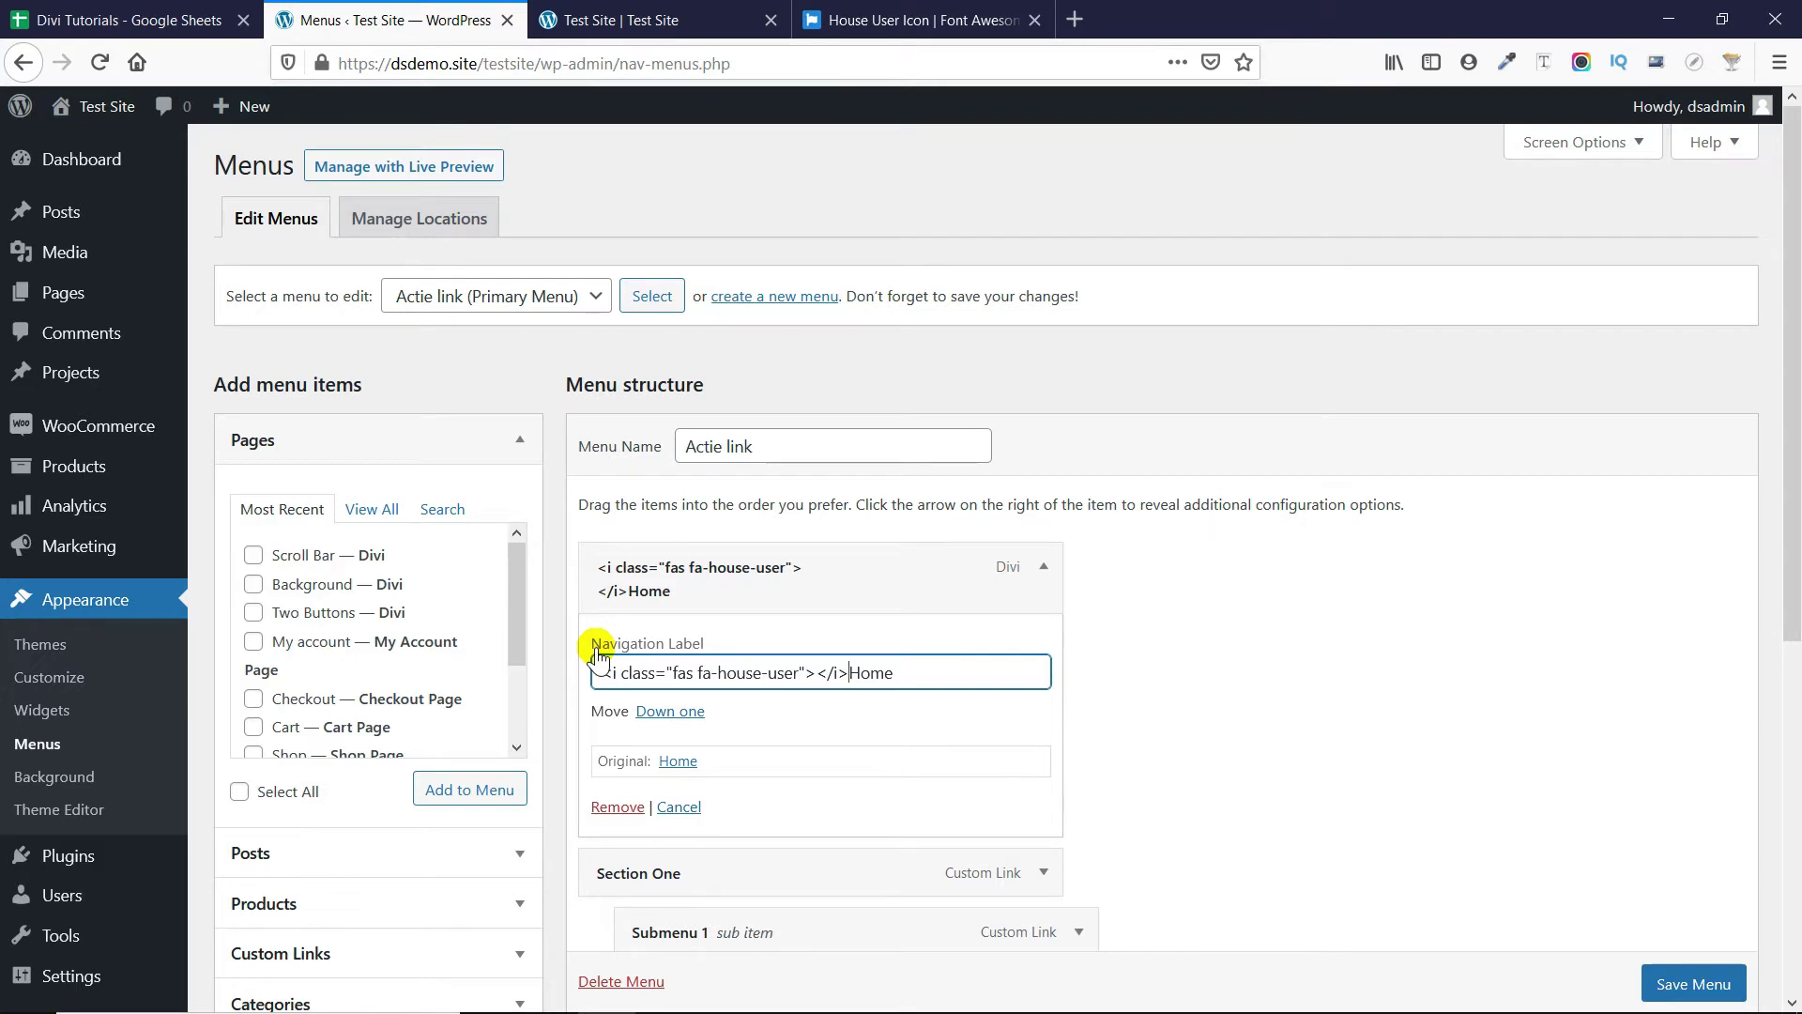
pyautogui.scroll(-2, 1441, 802)
pyautogui.click(1694, 985)
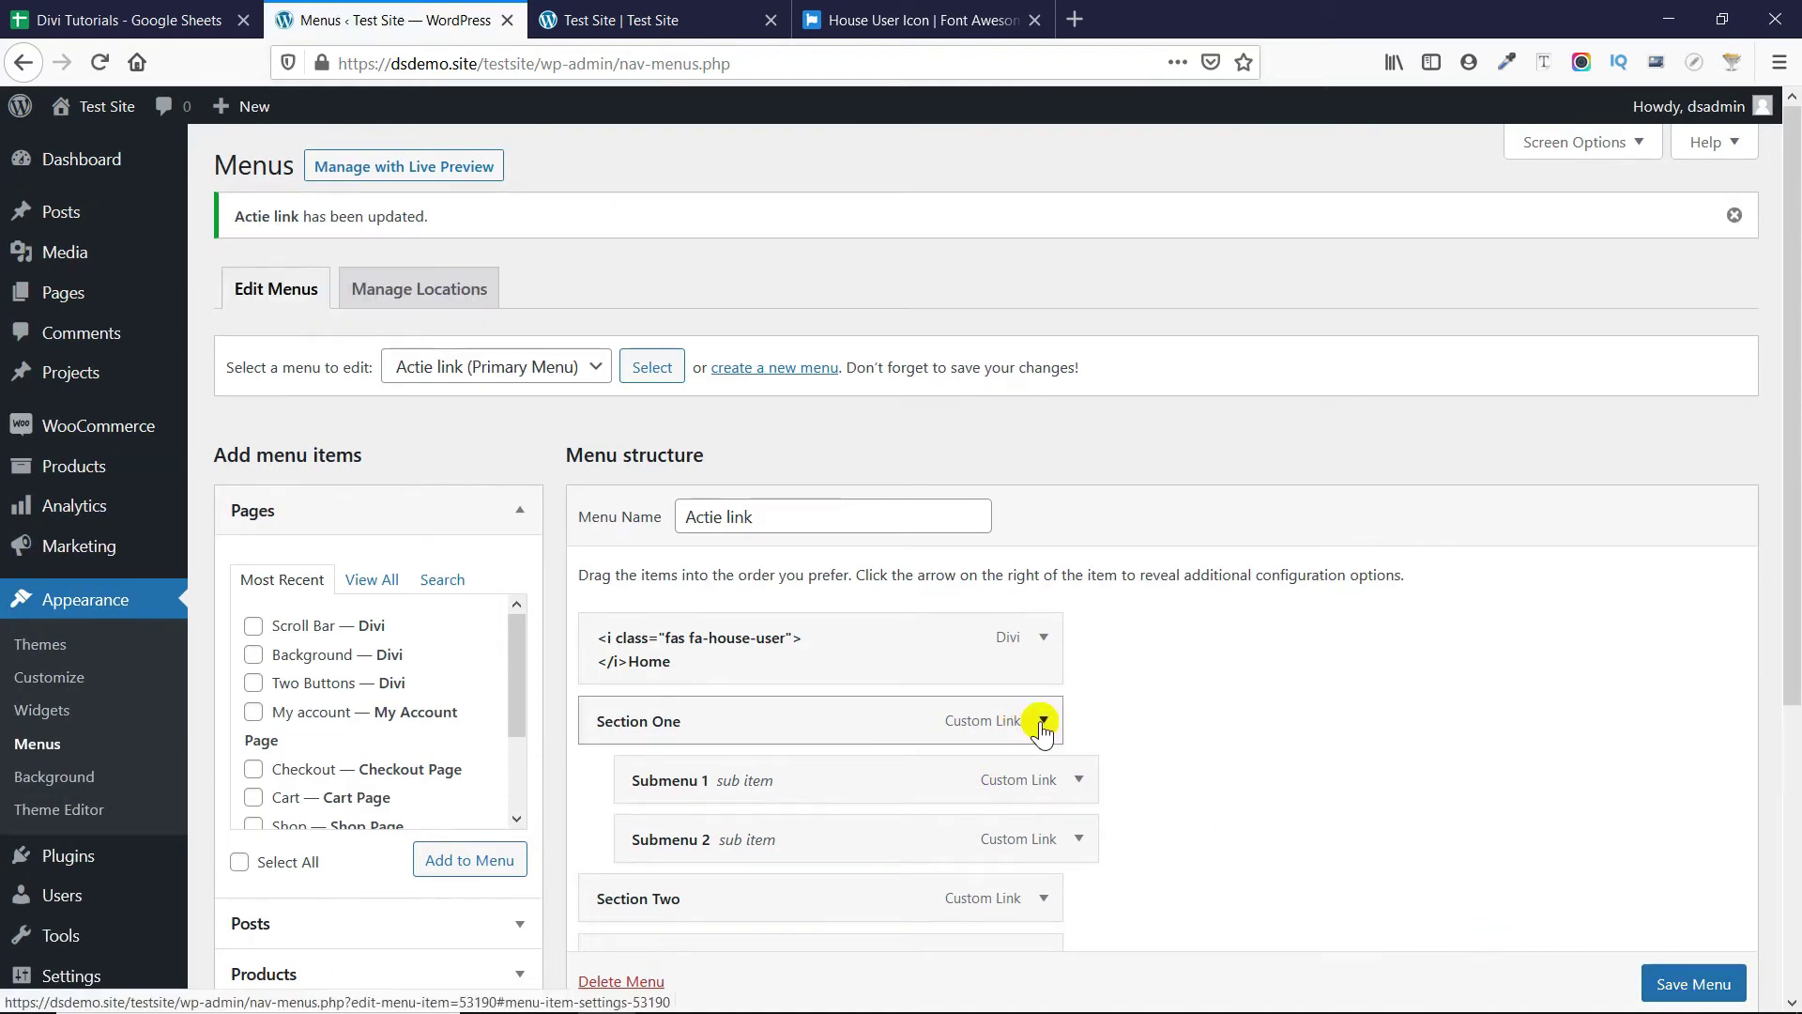
pyautogui.click(1042, 723)
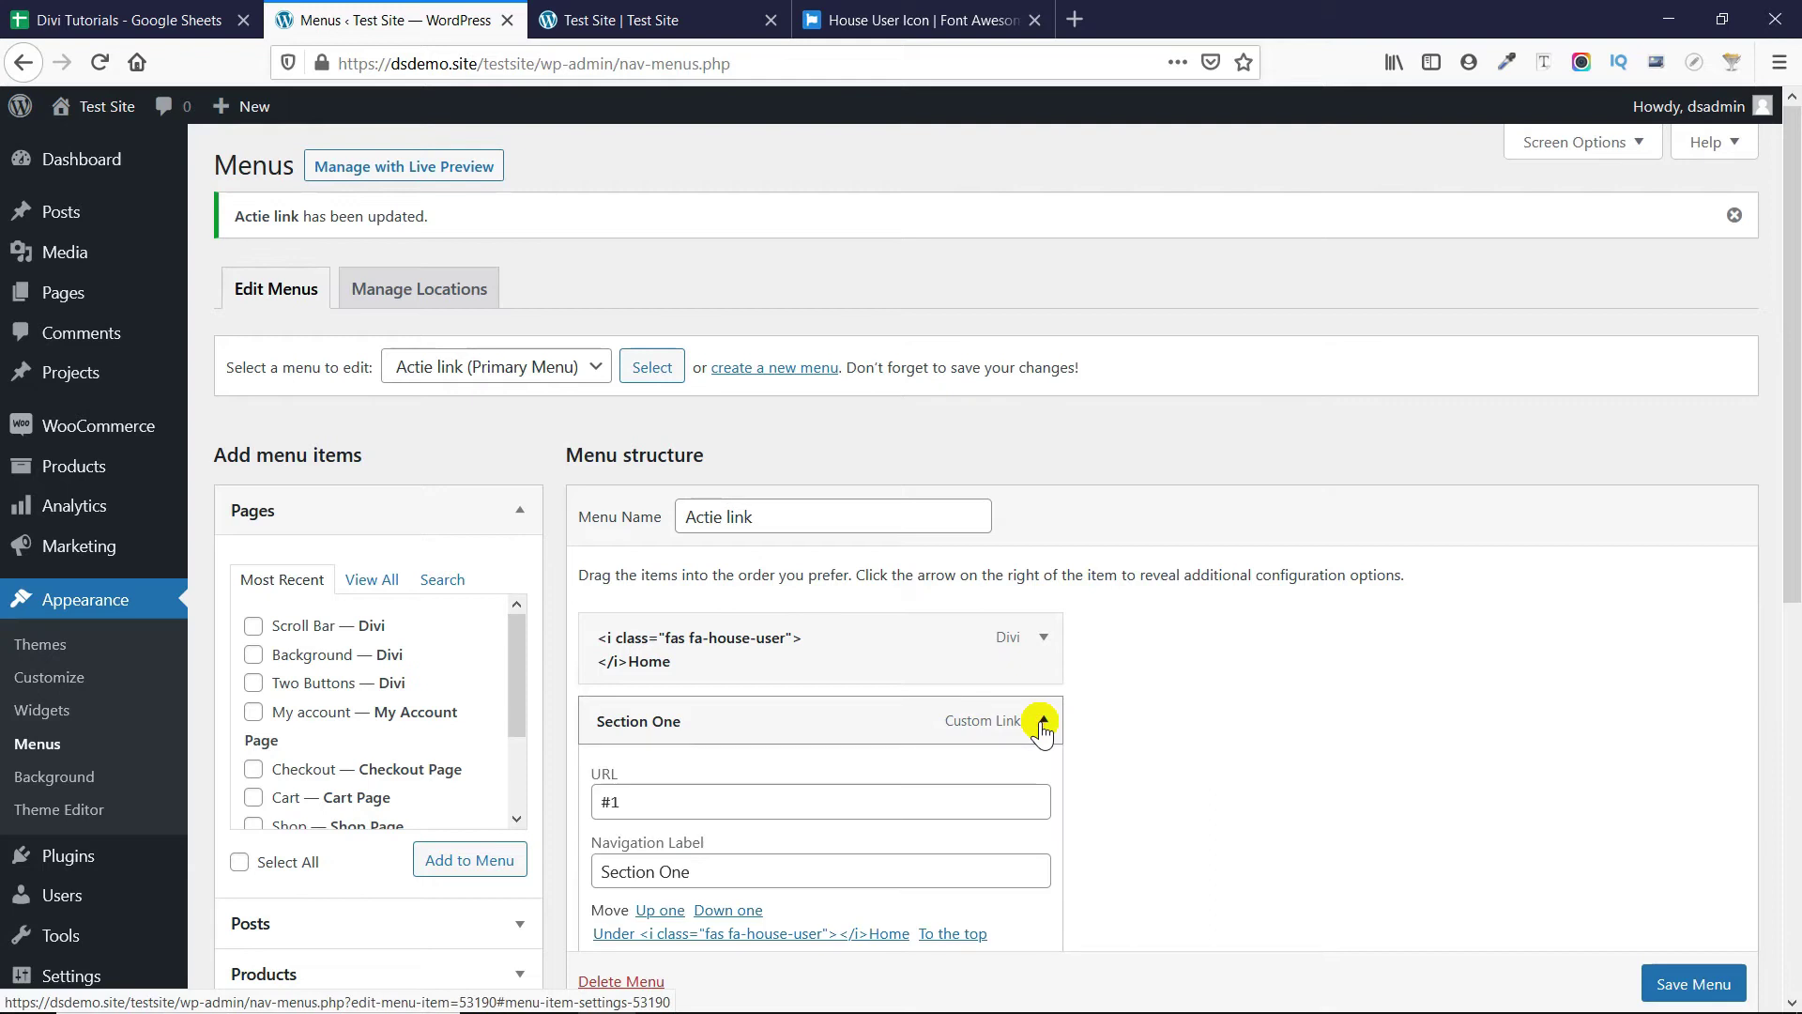
# Return to the 'hom' results, open the solid igloo icon, and copy <i class="fas fa-igloo"></i>.
pyautogui.click(924, 19)
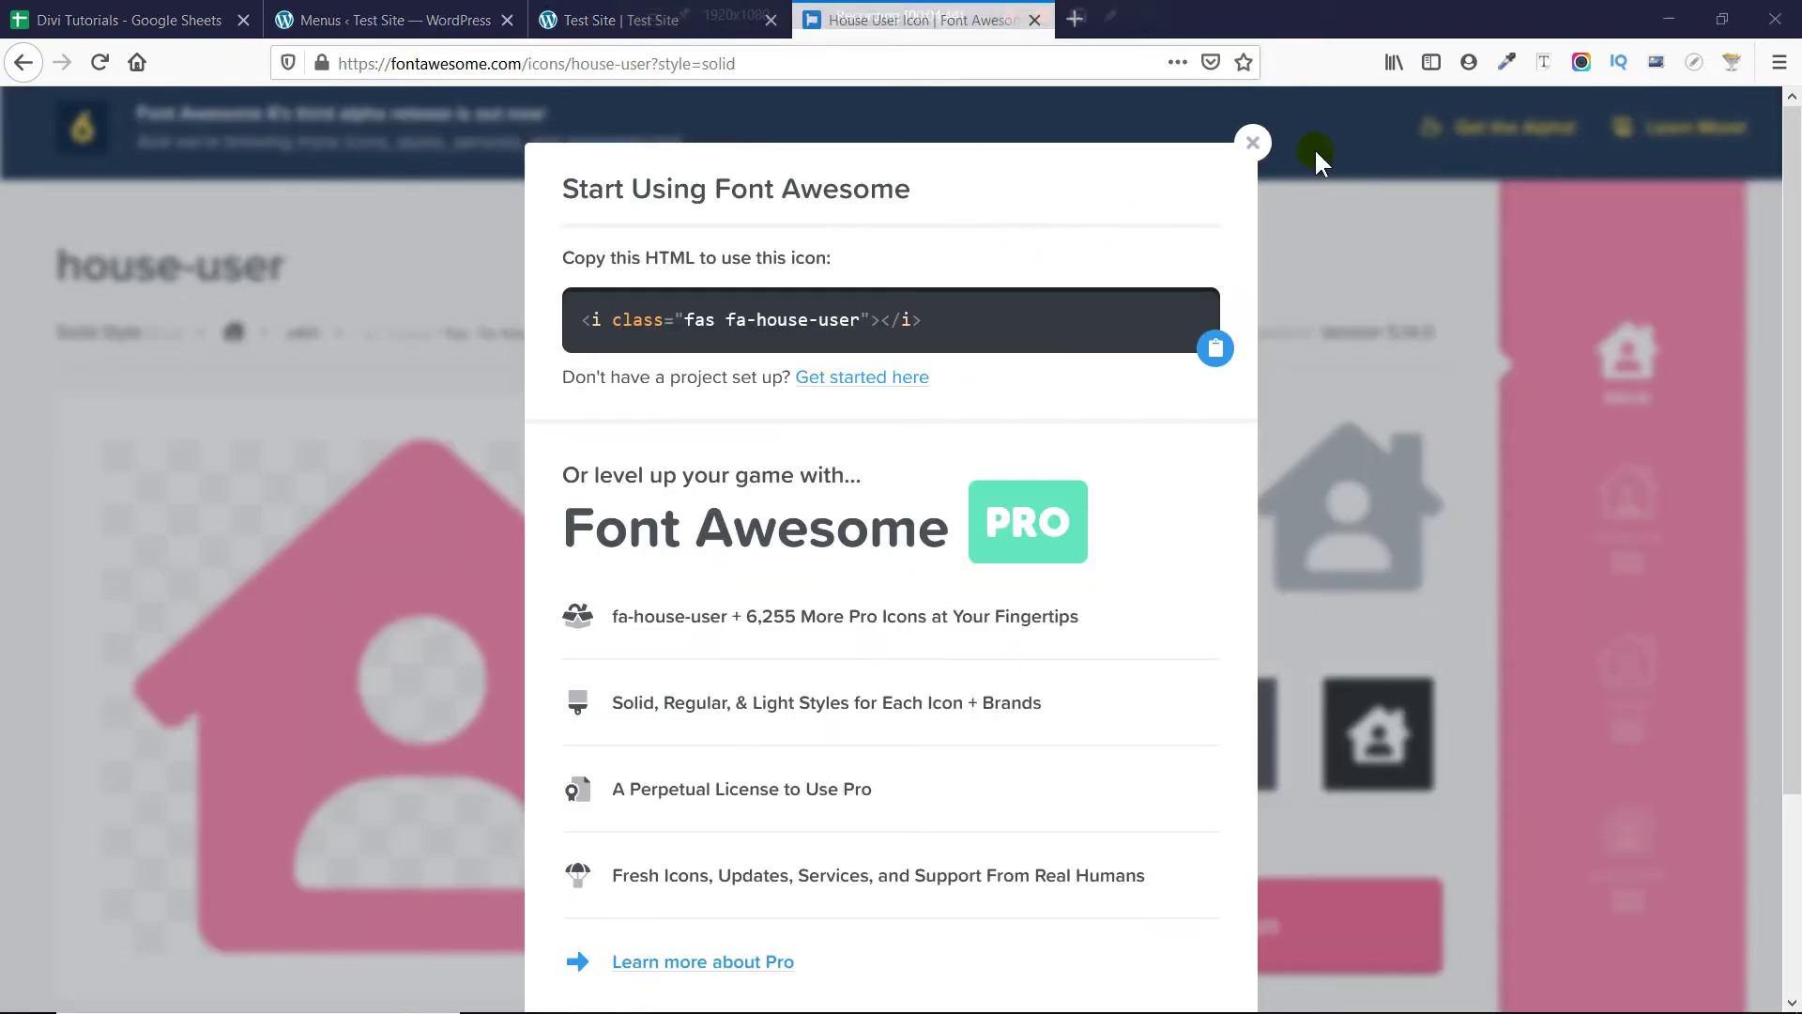
pyautogui.click(1253, 143)
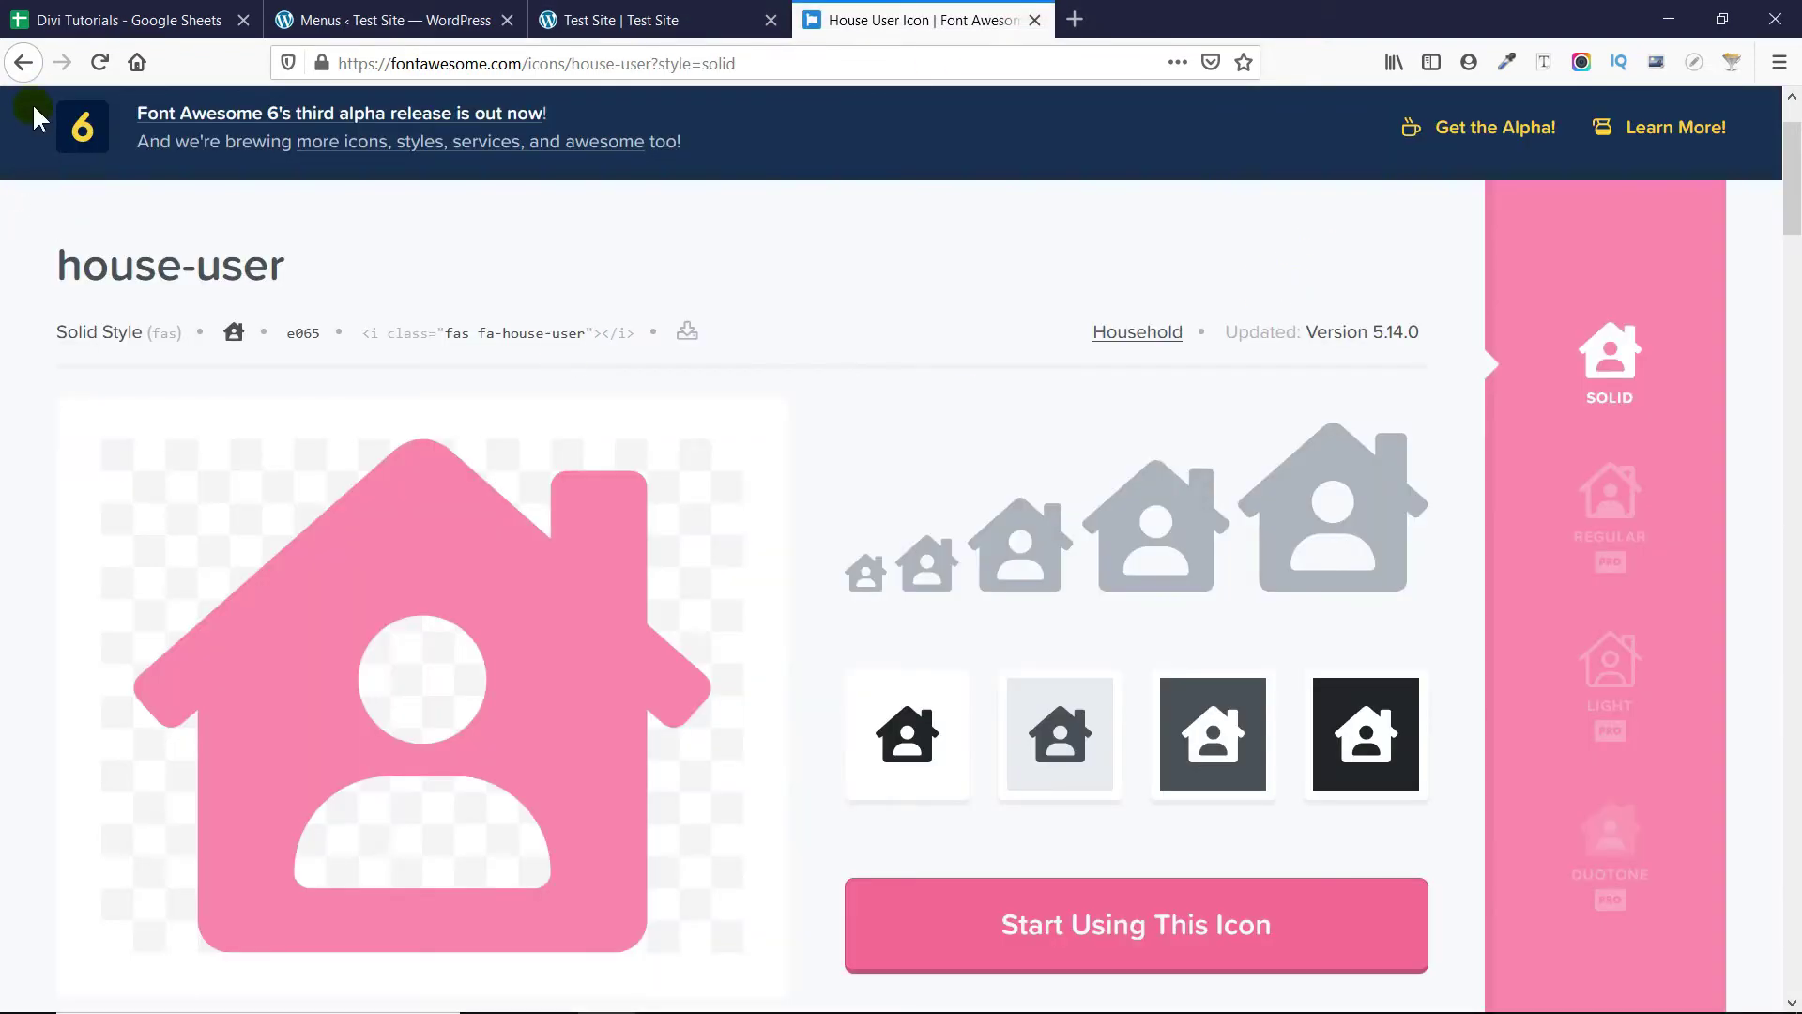
pyautogui.click(22, 62)
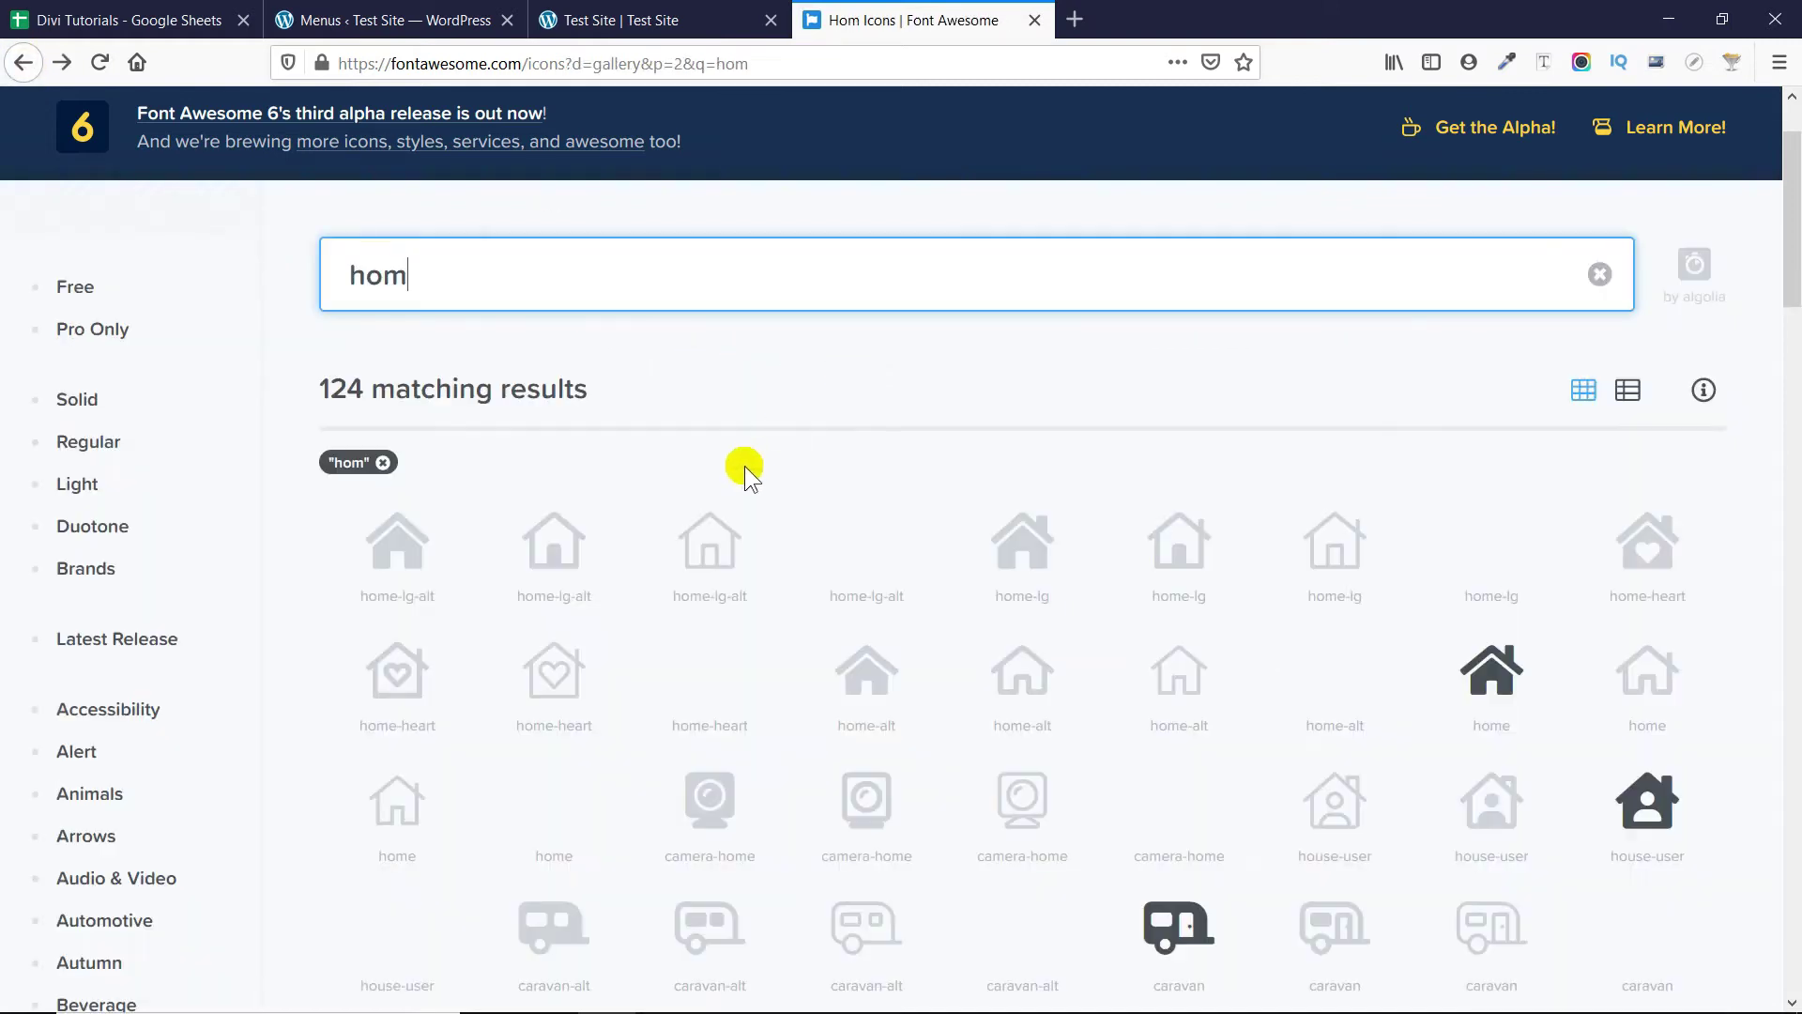
pyautogui.scroll(-5, 751, 466)
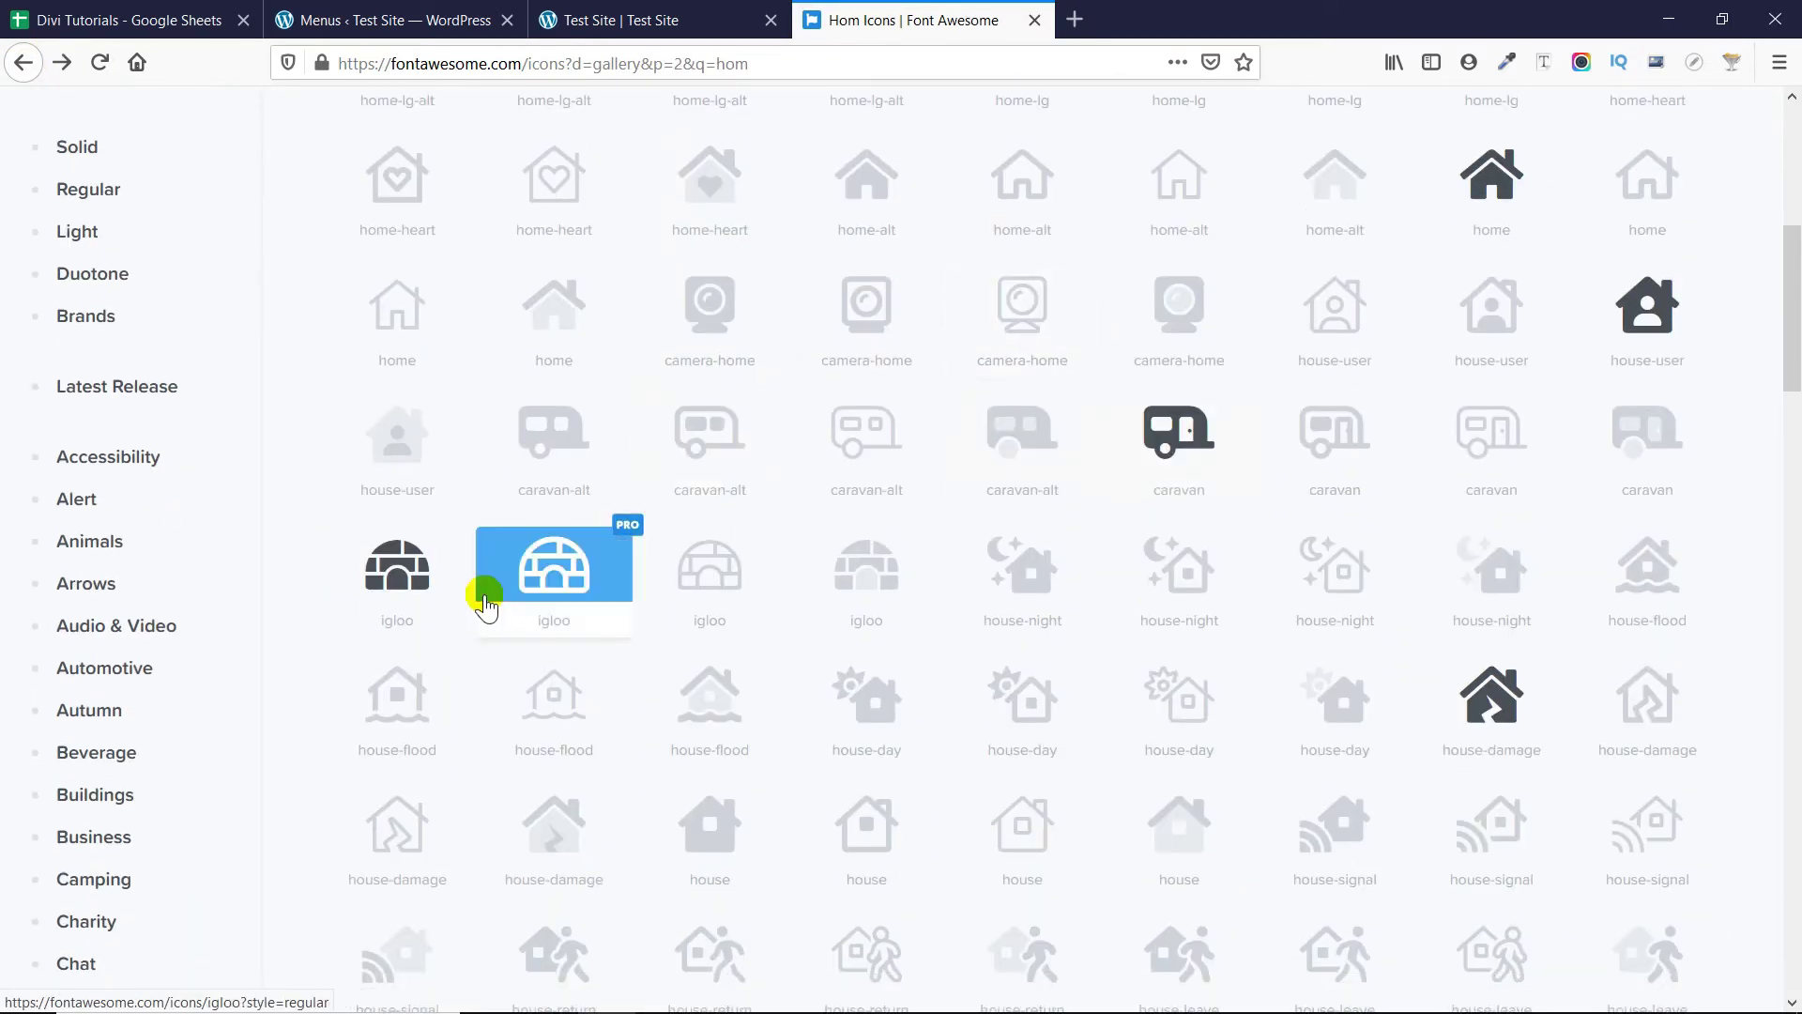
pyautogui.click(419, 564)
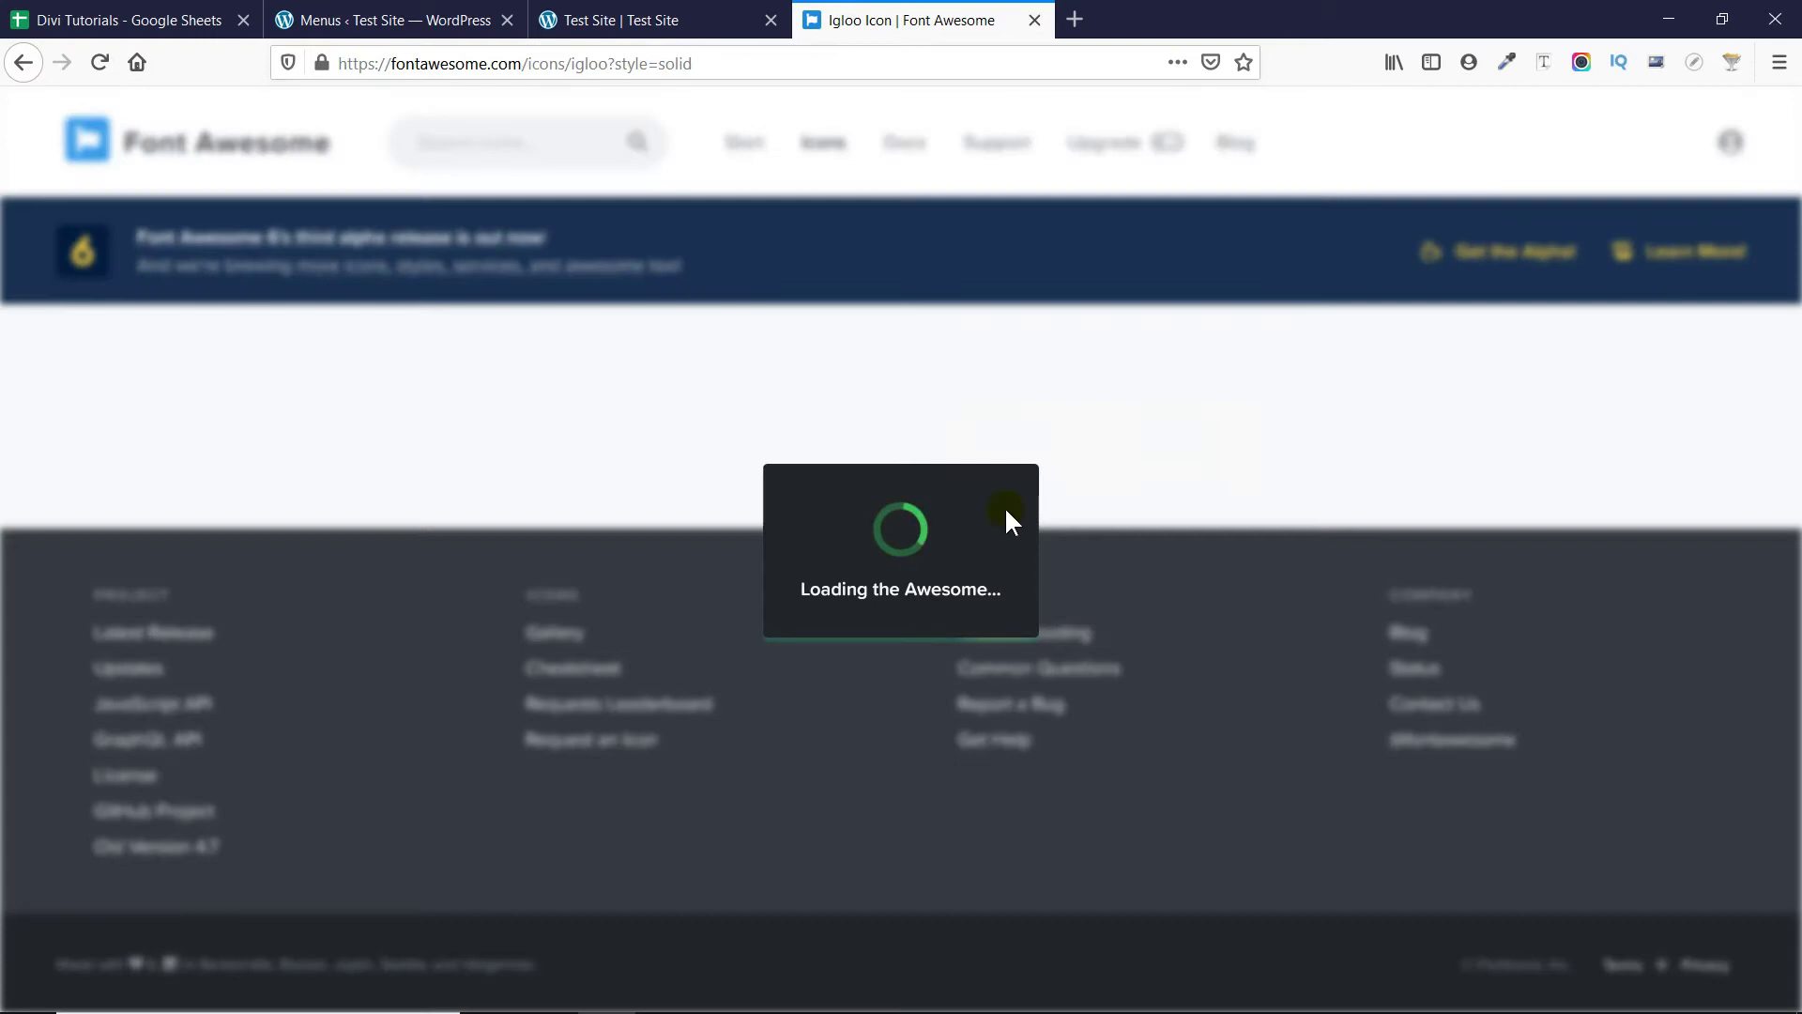
pyautogui.scroll(-3, 1158, 752)
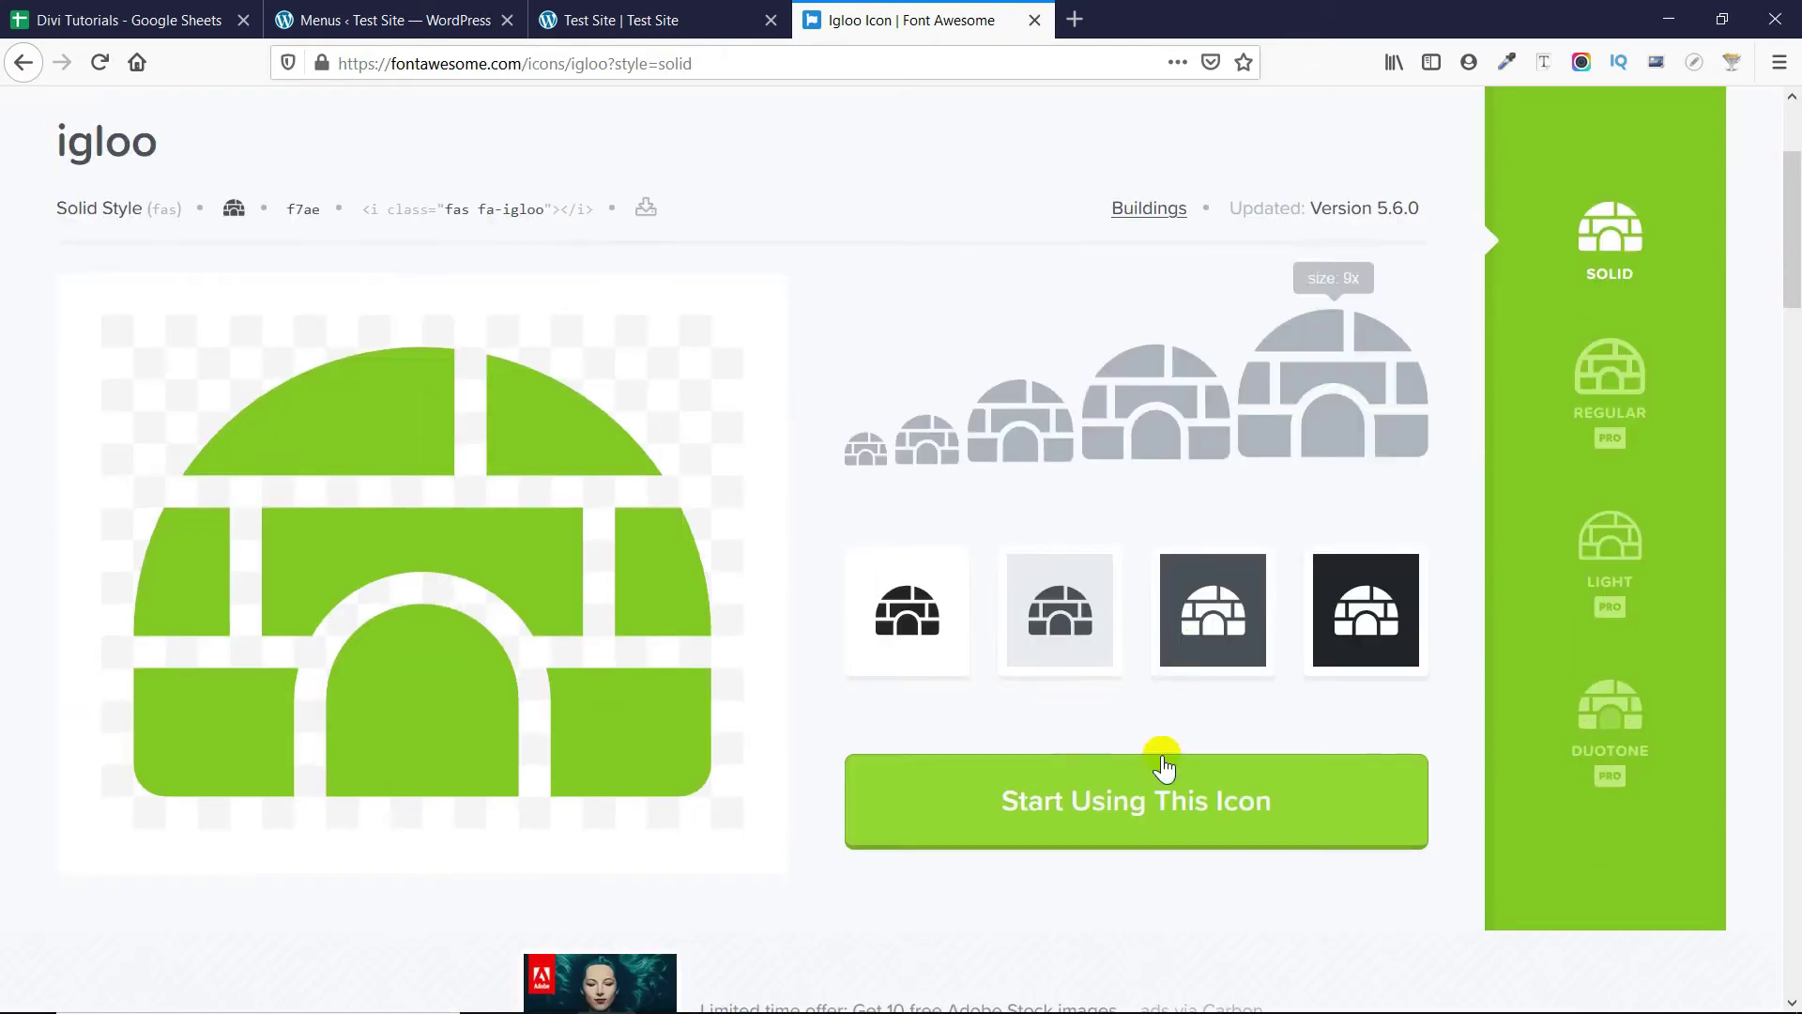
pyautogui.click(1133, 802)
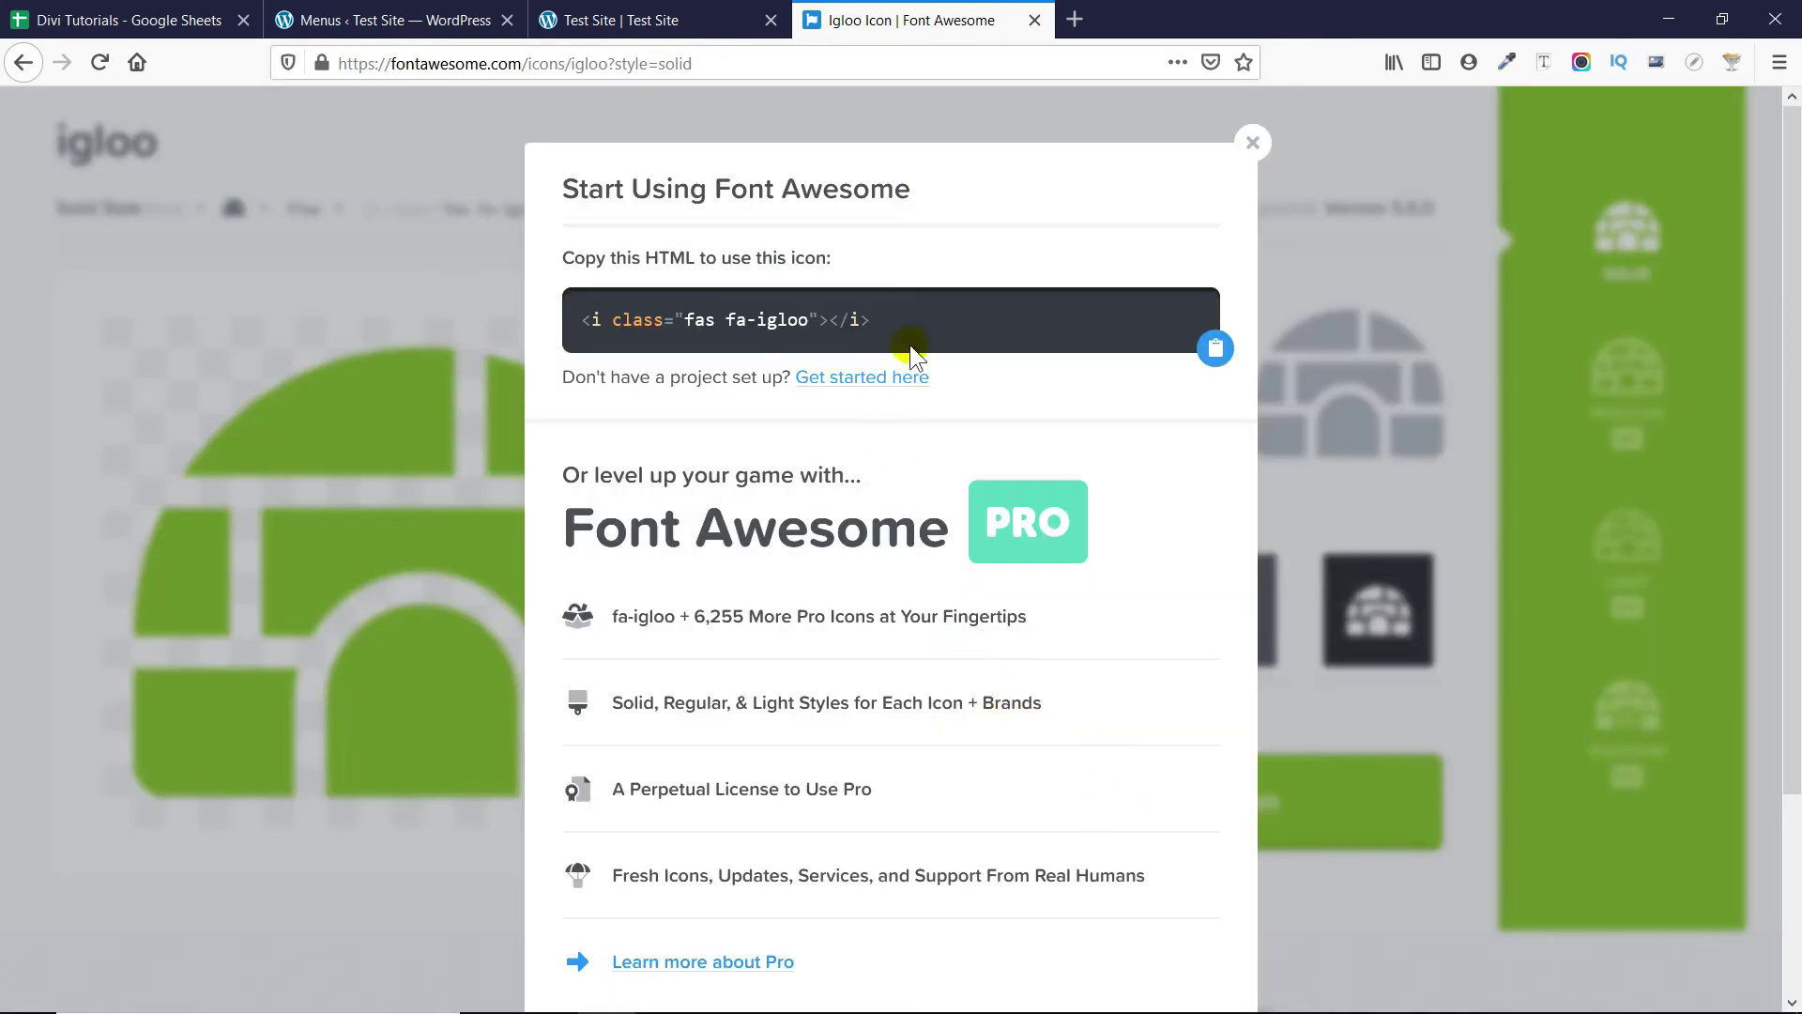
pyautogui.click(1216, 349)
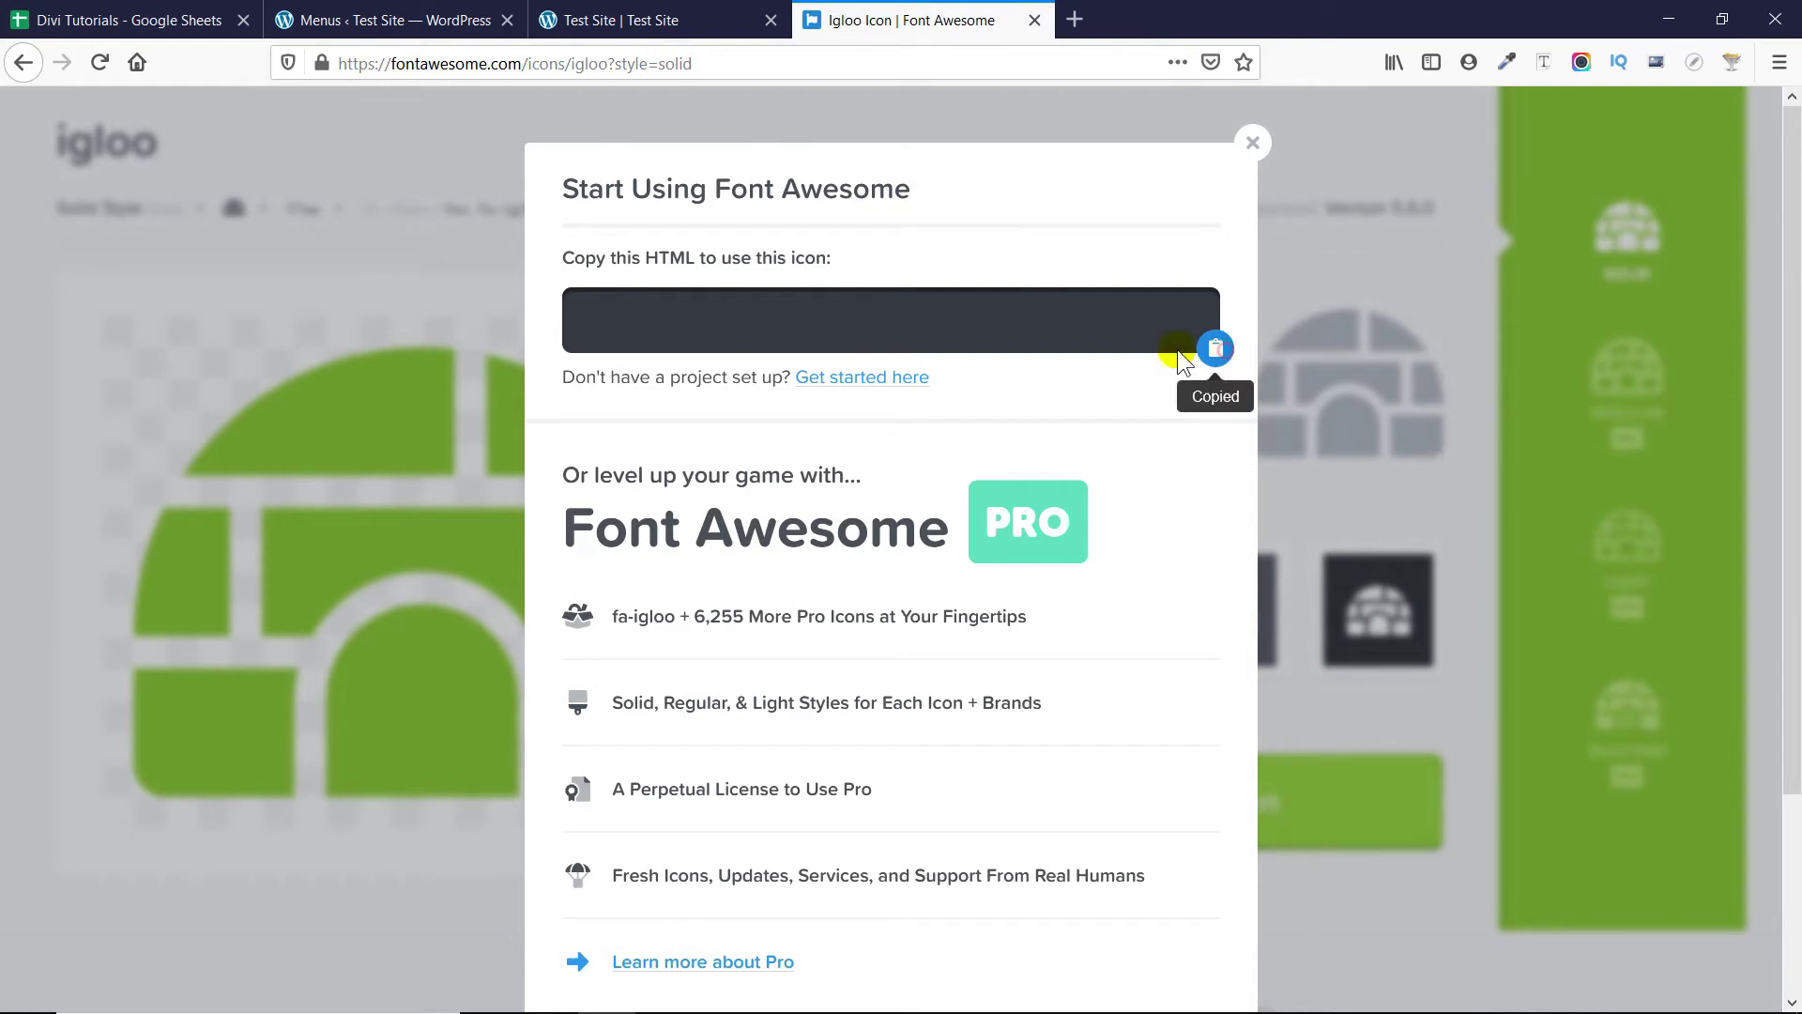
pyautogui.click(425, 14)
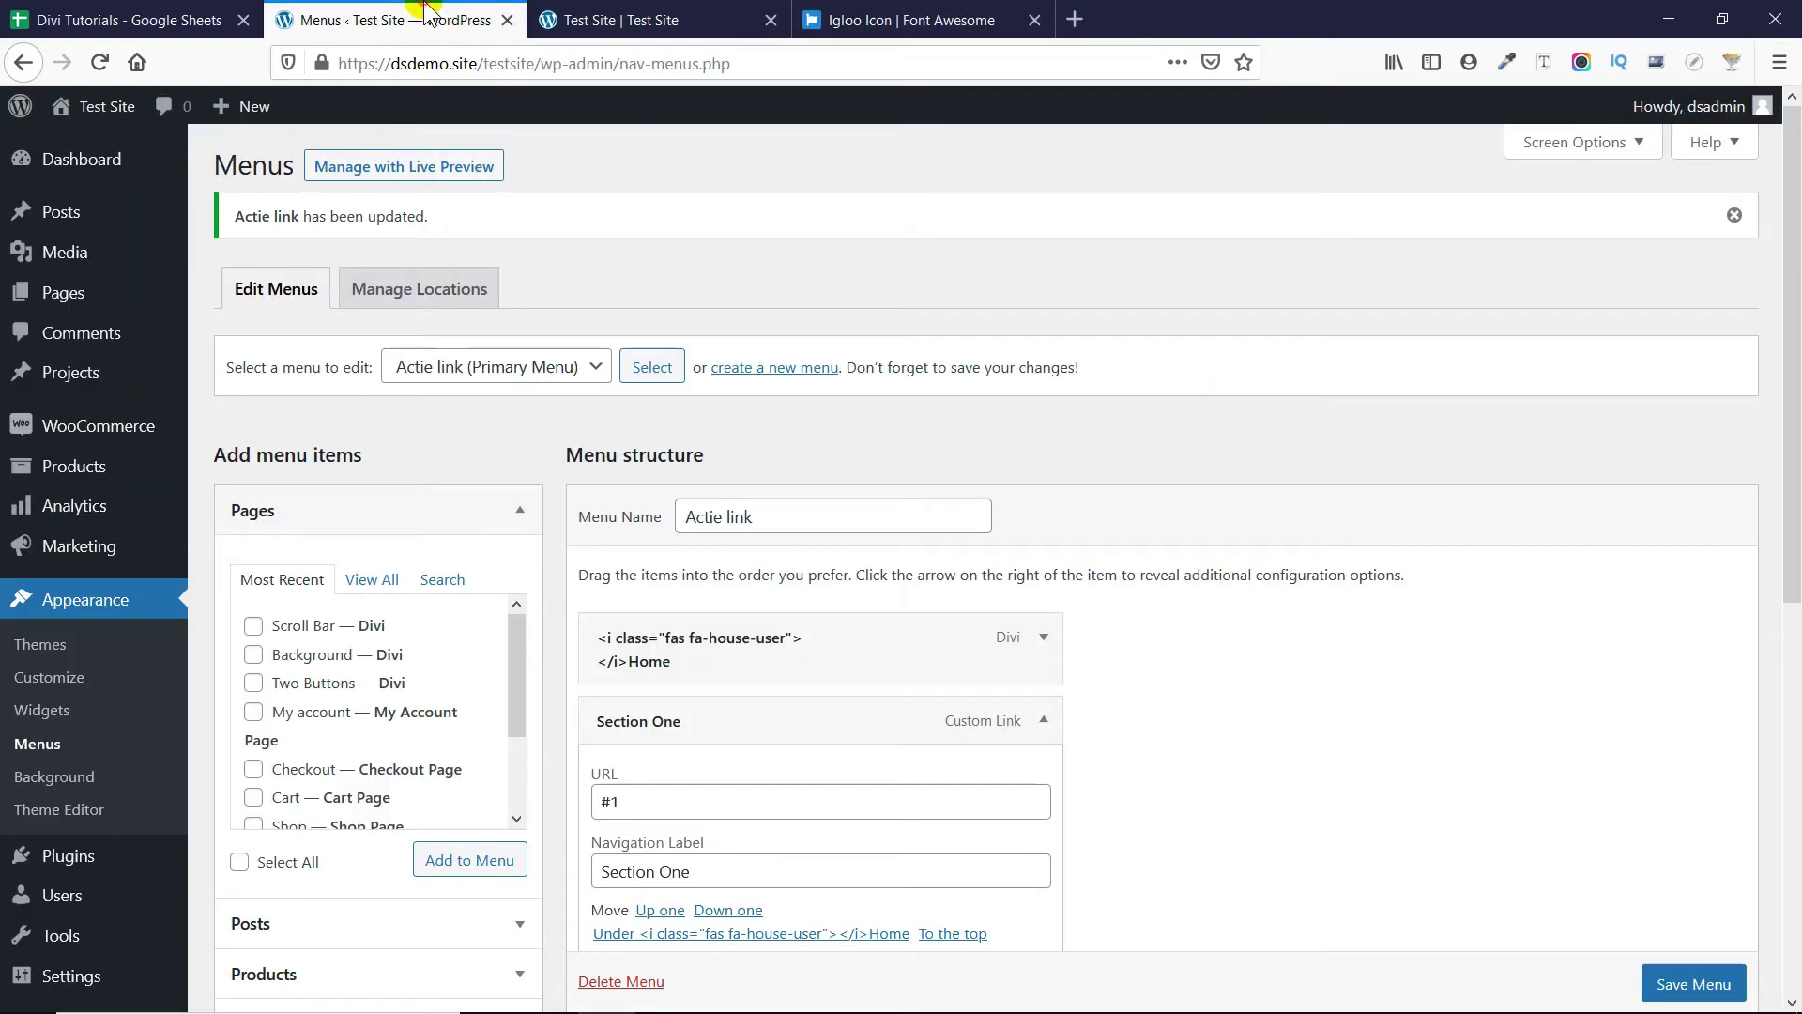
# Paste the igloo icon markup before the Section One, Submenu 1 and Submenu 2 labels.
pyautogui.click(599, 800)
pyautogui.click(602, 871)
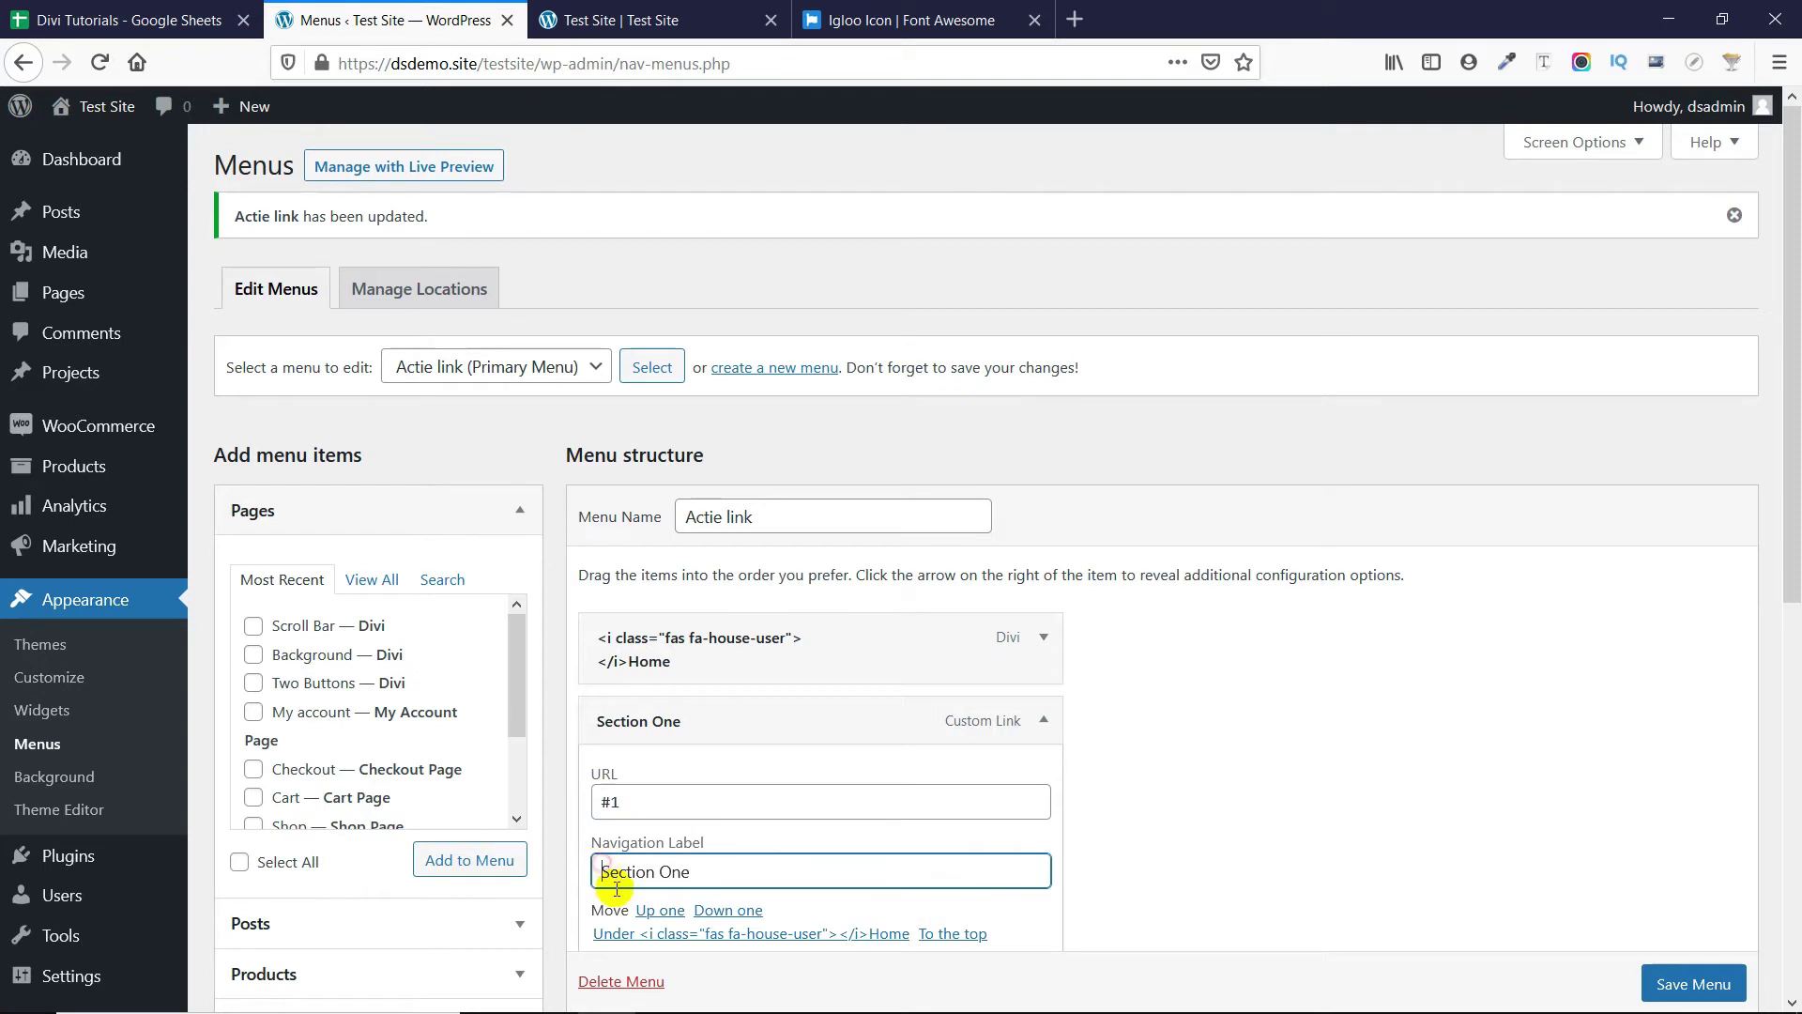
pyautogui.hotkey('ctrl', 'v')
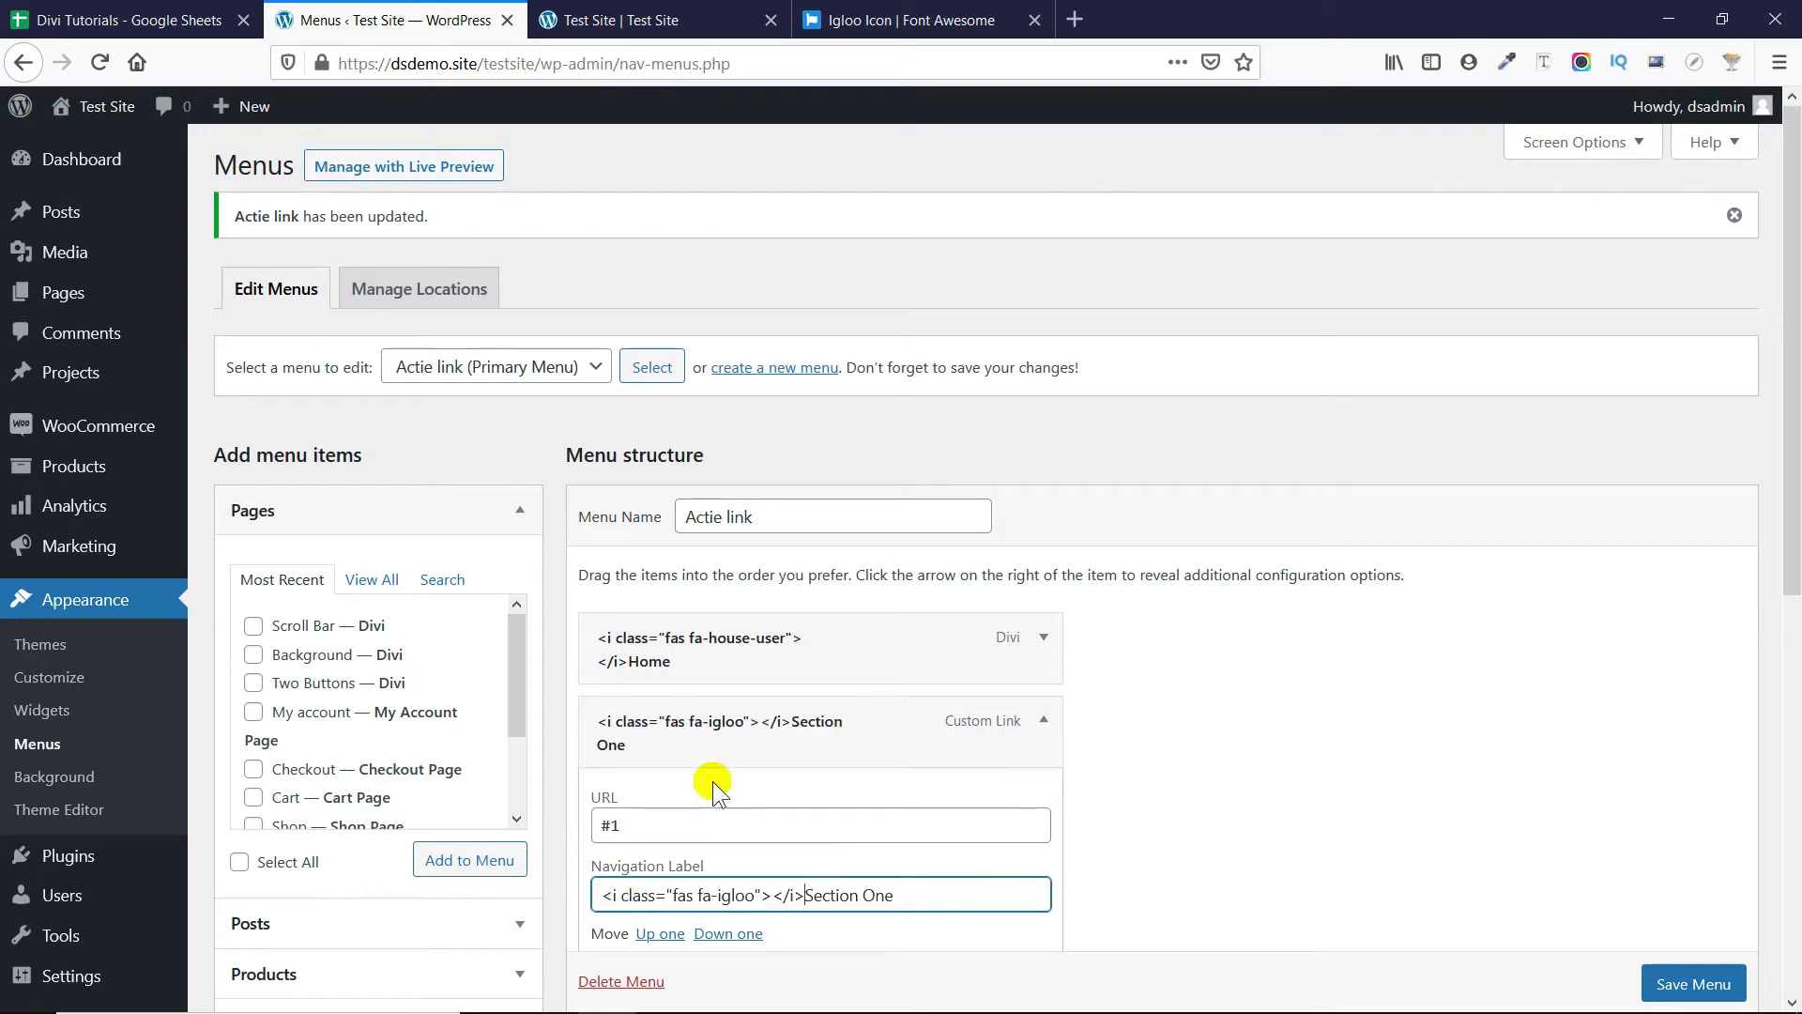
pyautogui.click(1038, 724)
pyautogui.scroll(-3, 1059, 744)
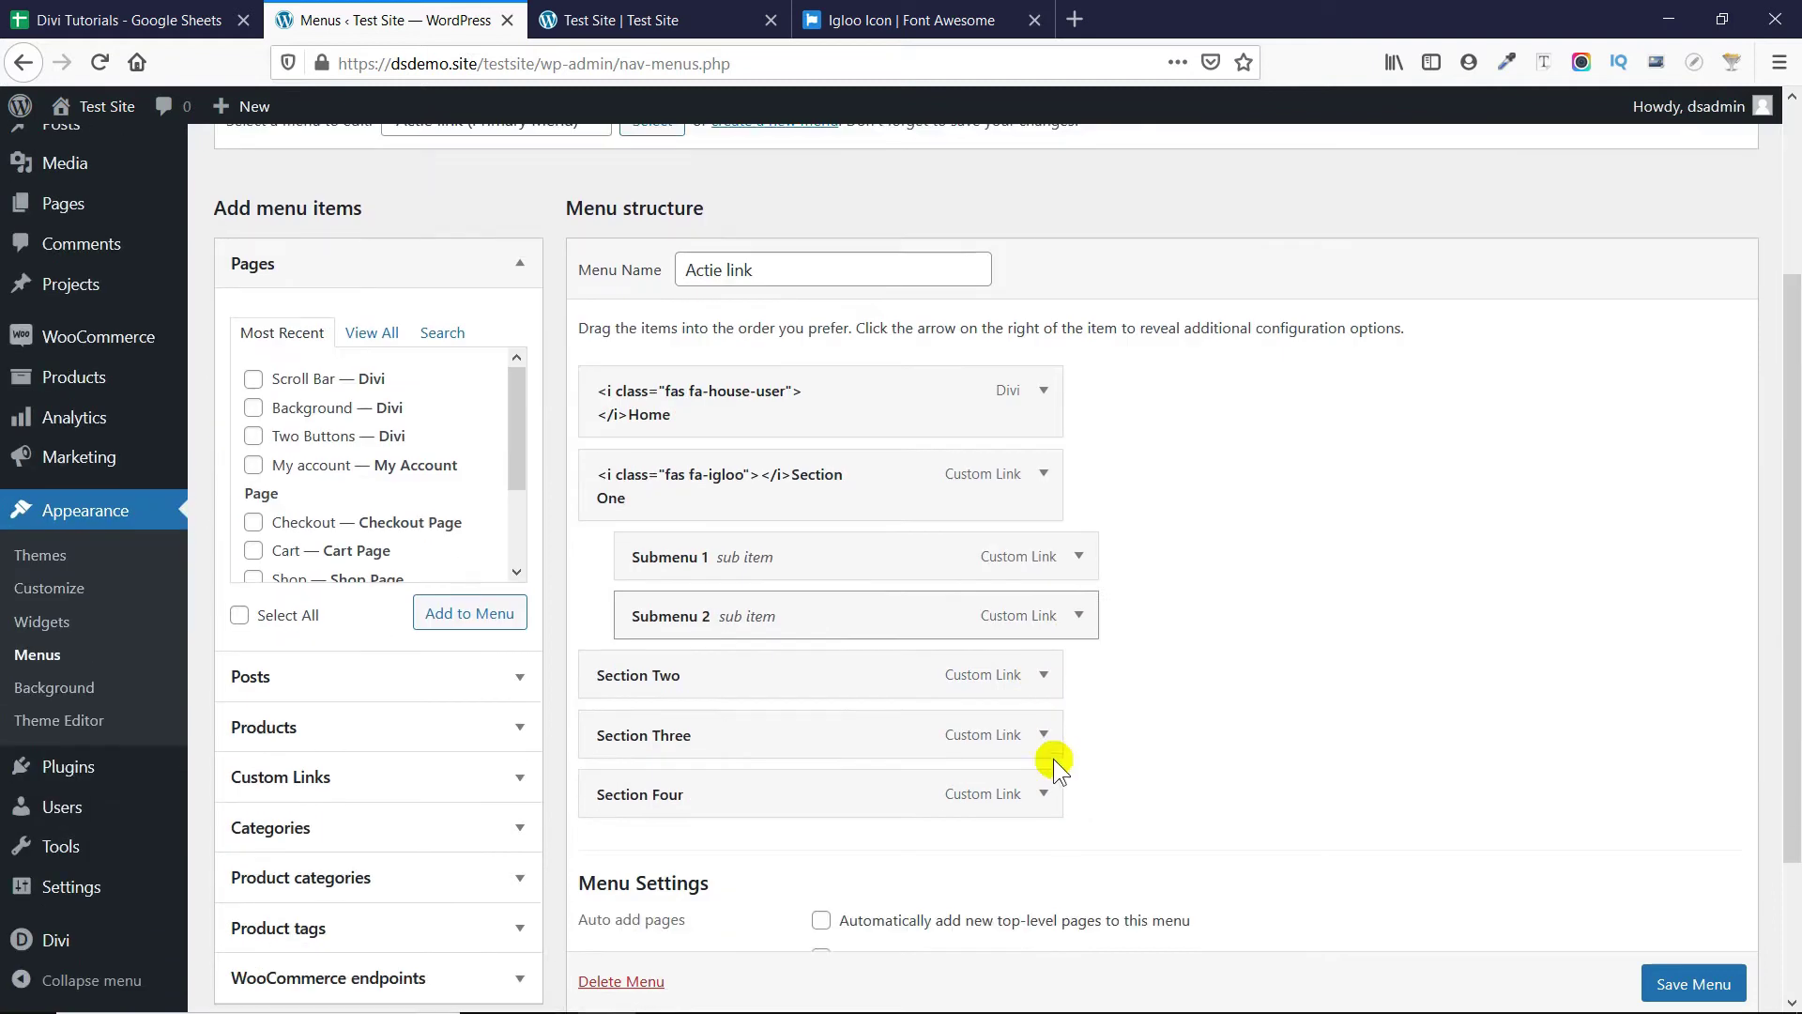
pyautogui.click(1080, 563)
pyautogui.click(639, 709)
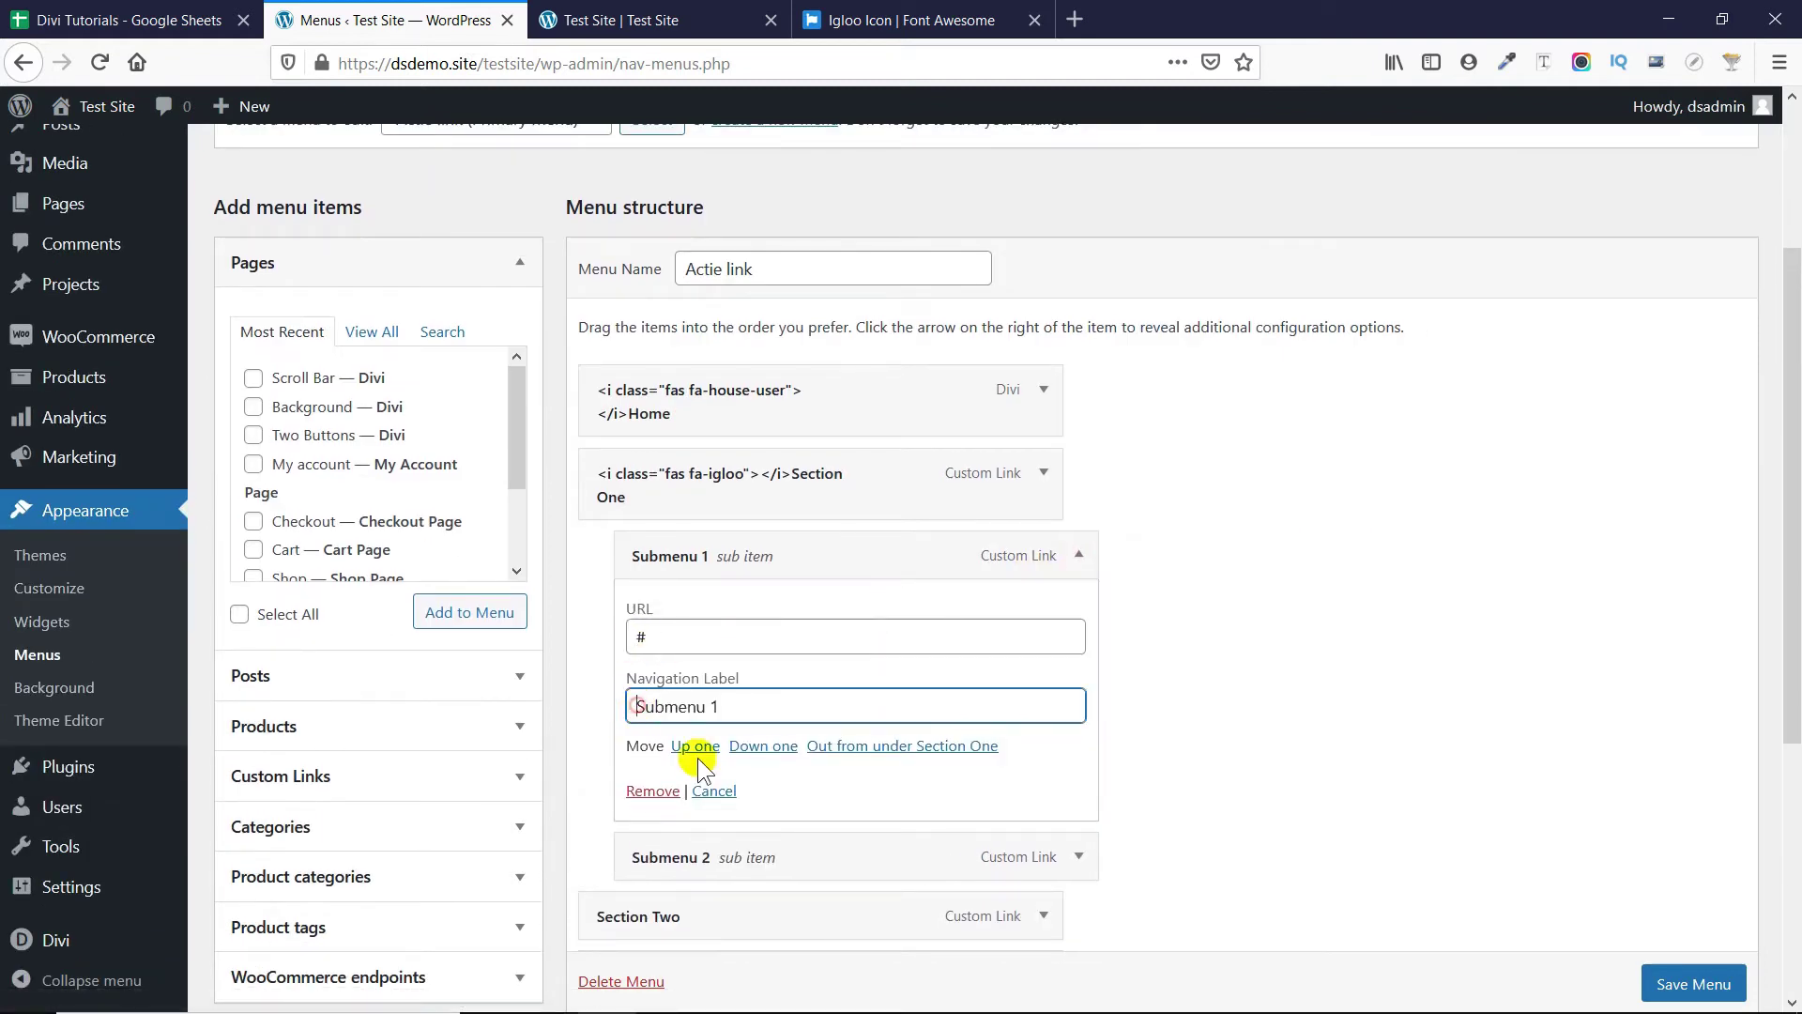
pyautogui.hotkey('ctrl', 'v')
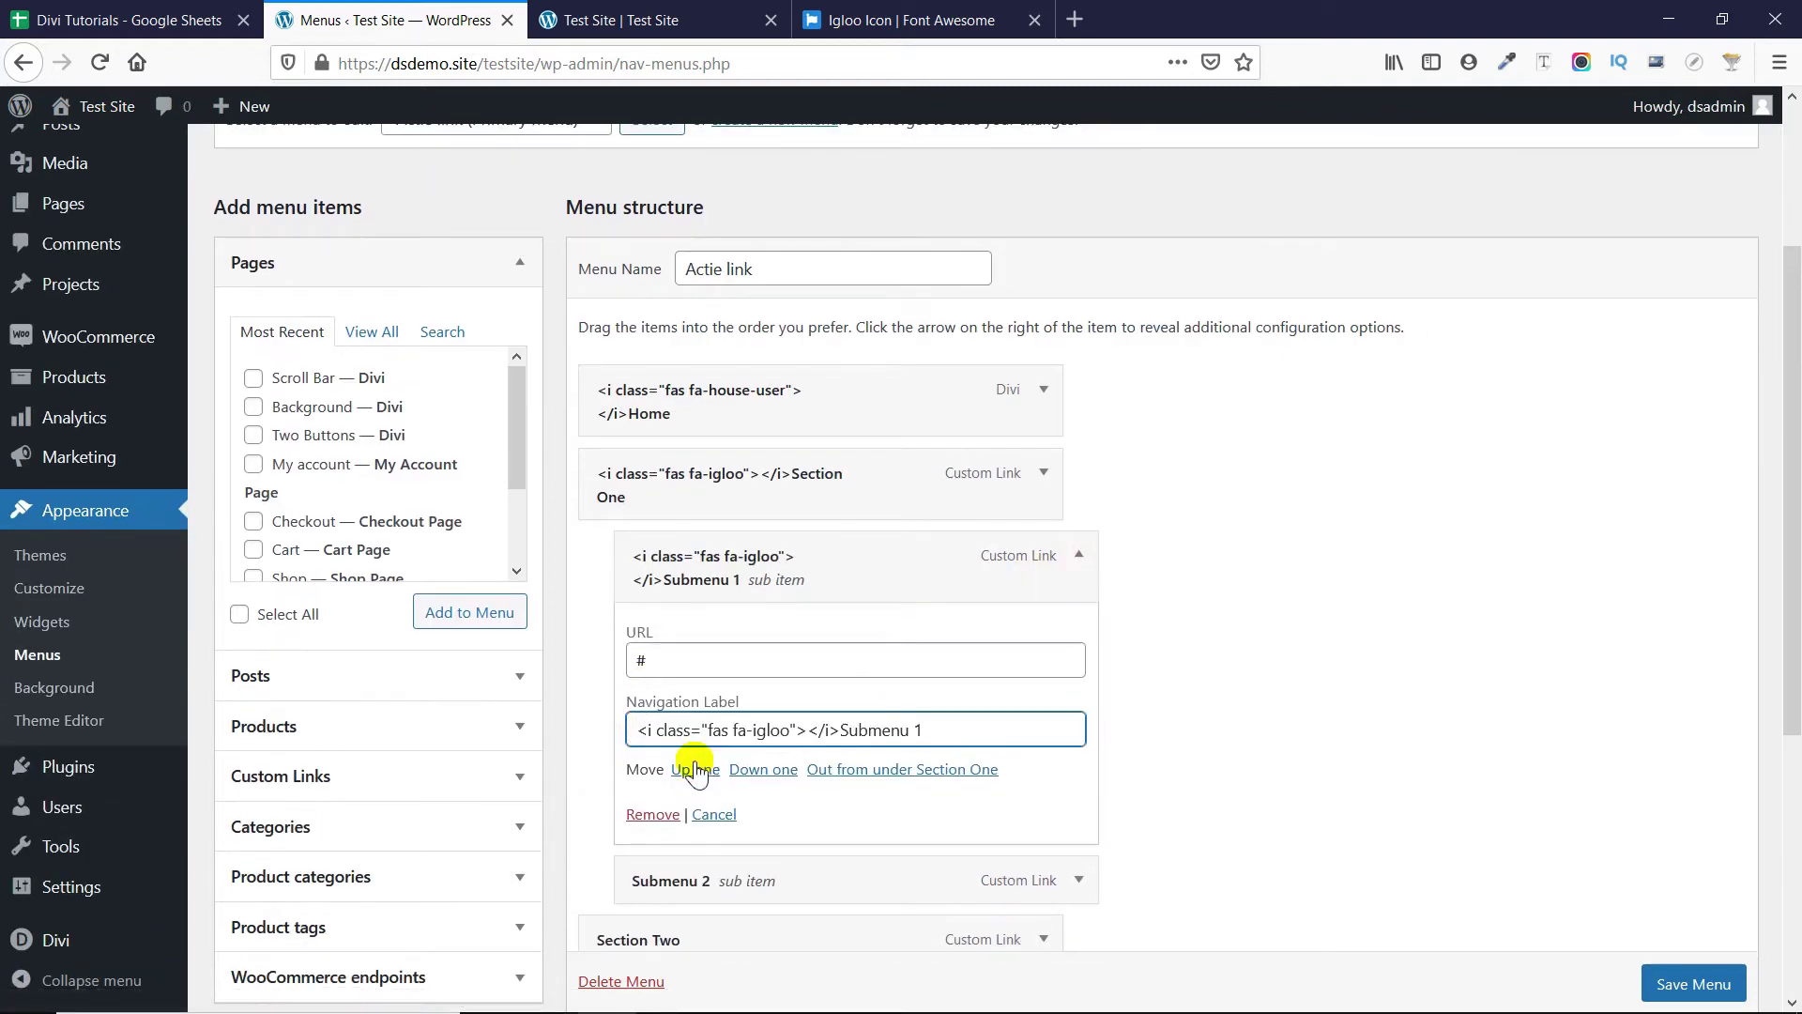
pyautogui.click(1077, 554)
pyautogui.click(1078, 638)
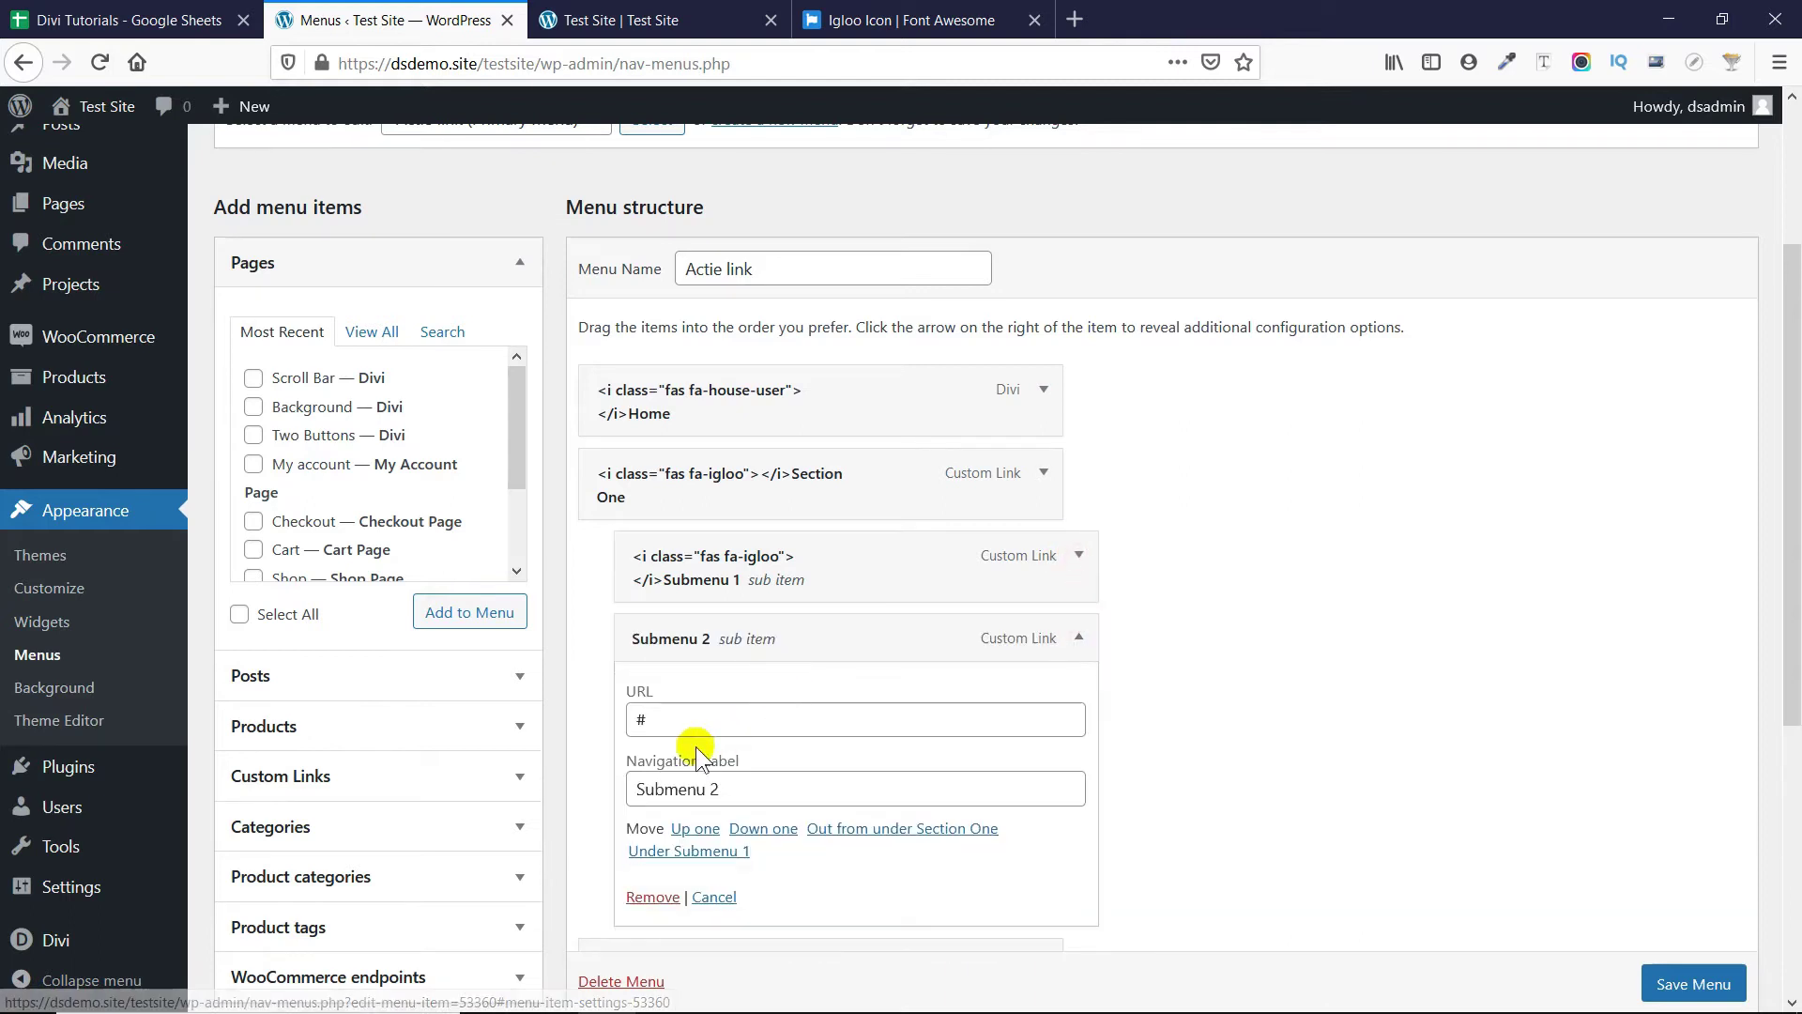
pyautogui.click(636, 788)
pyautogui.write('<i class="fas fa-igloo"></i>')
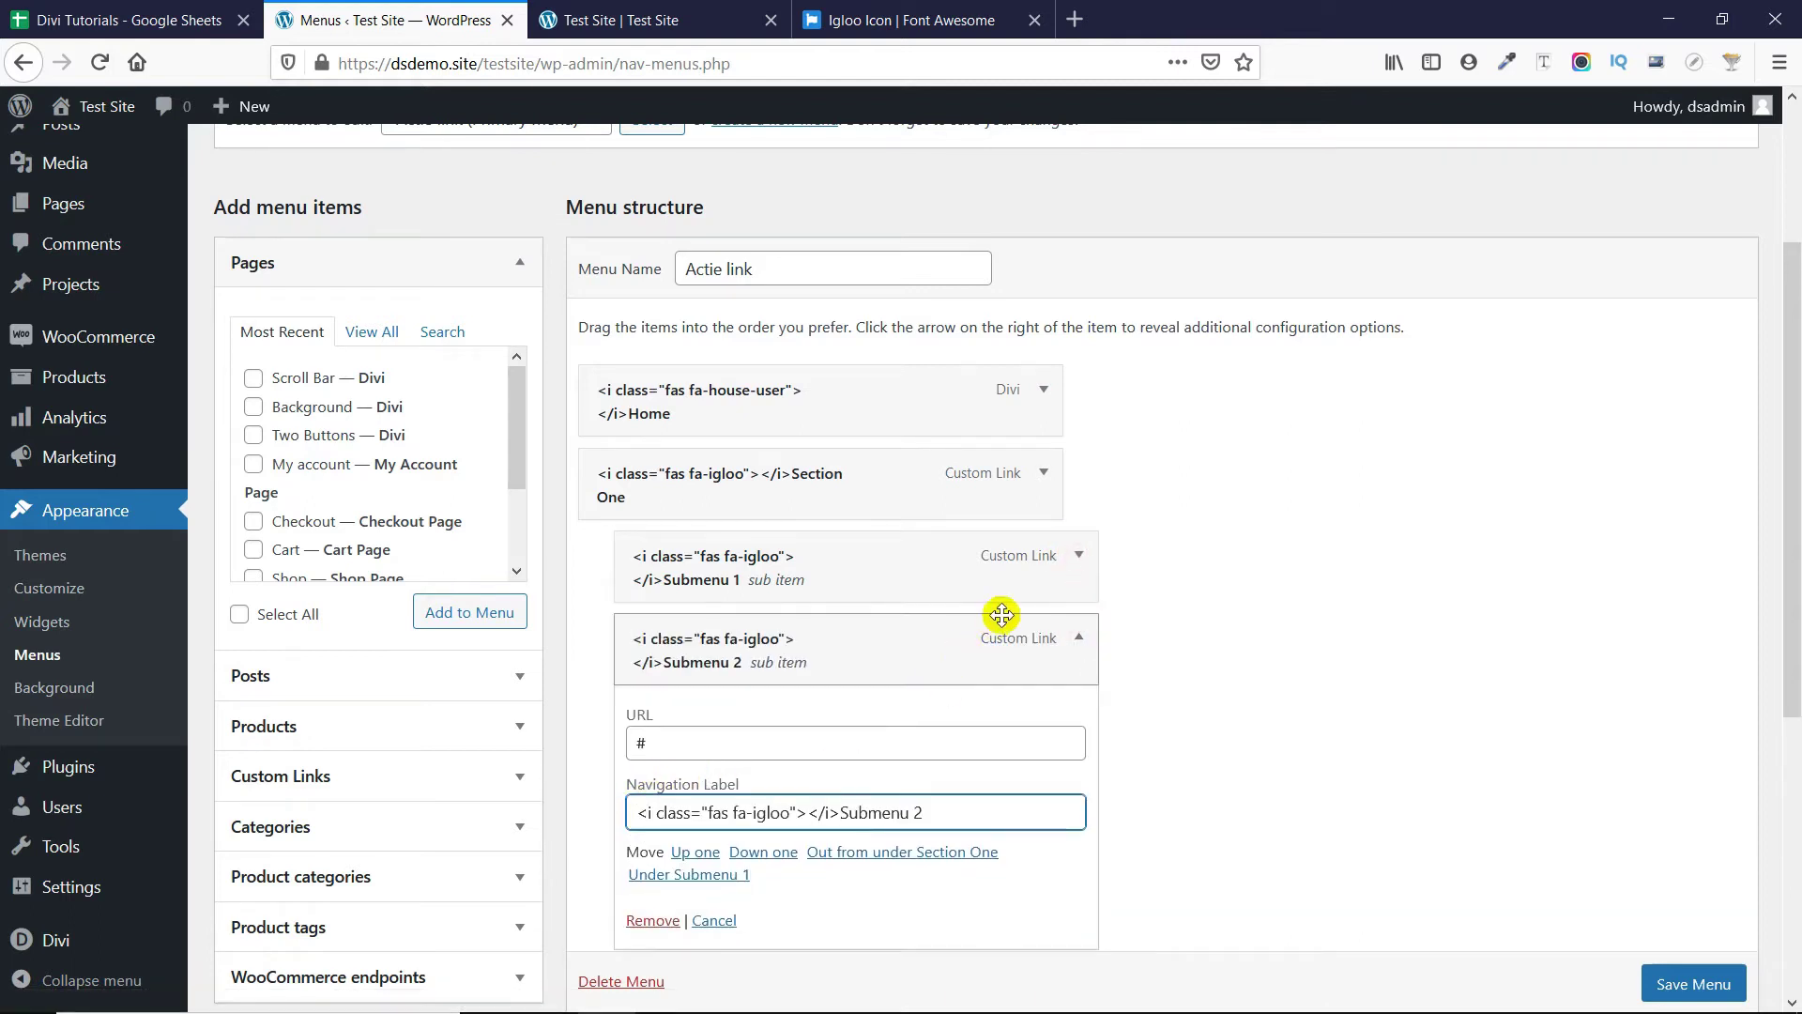
pyautogui.click(1078, 639)
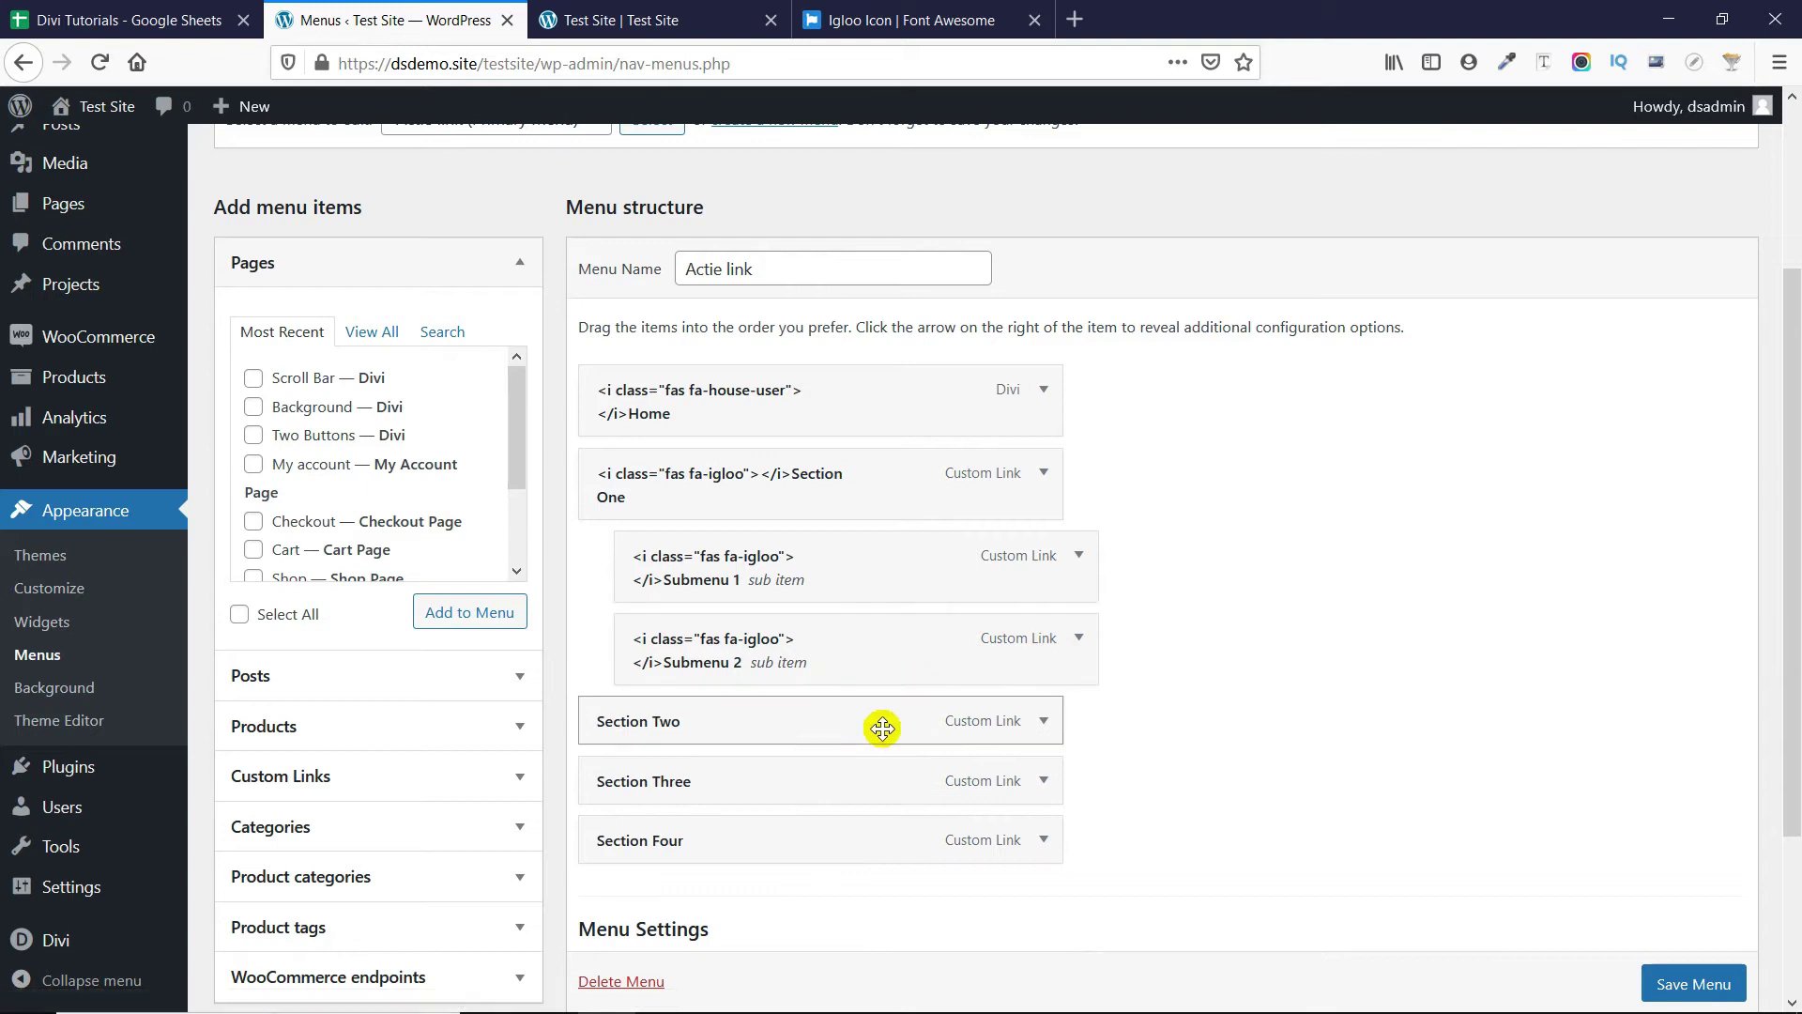
# Prefix the Section Two, Three and Four labels with the igloo markup and save the menu.
pyautogui.click(1043, 721)
pyautogui.click(597, 871)
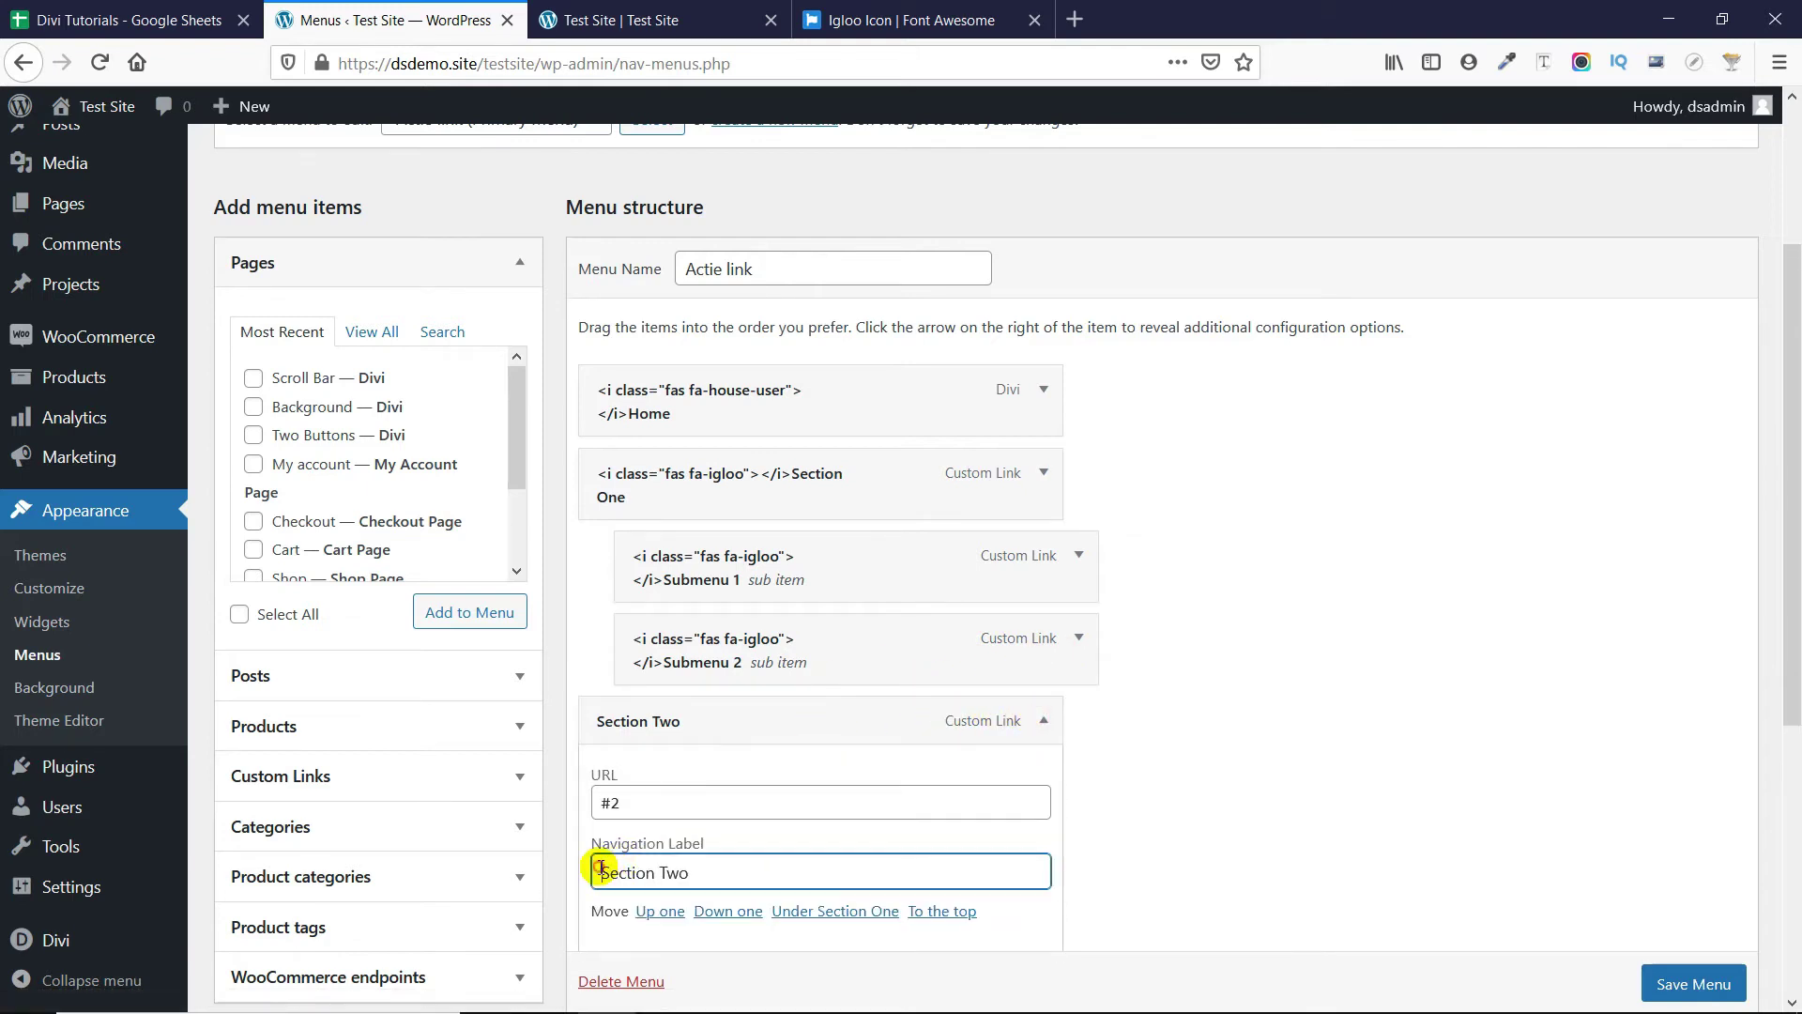
pyautogui.write('<i class="fas fa-igloo"></i>')
pyautogui.click(1043, 721)
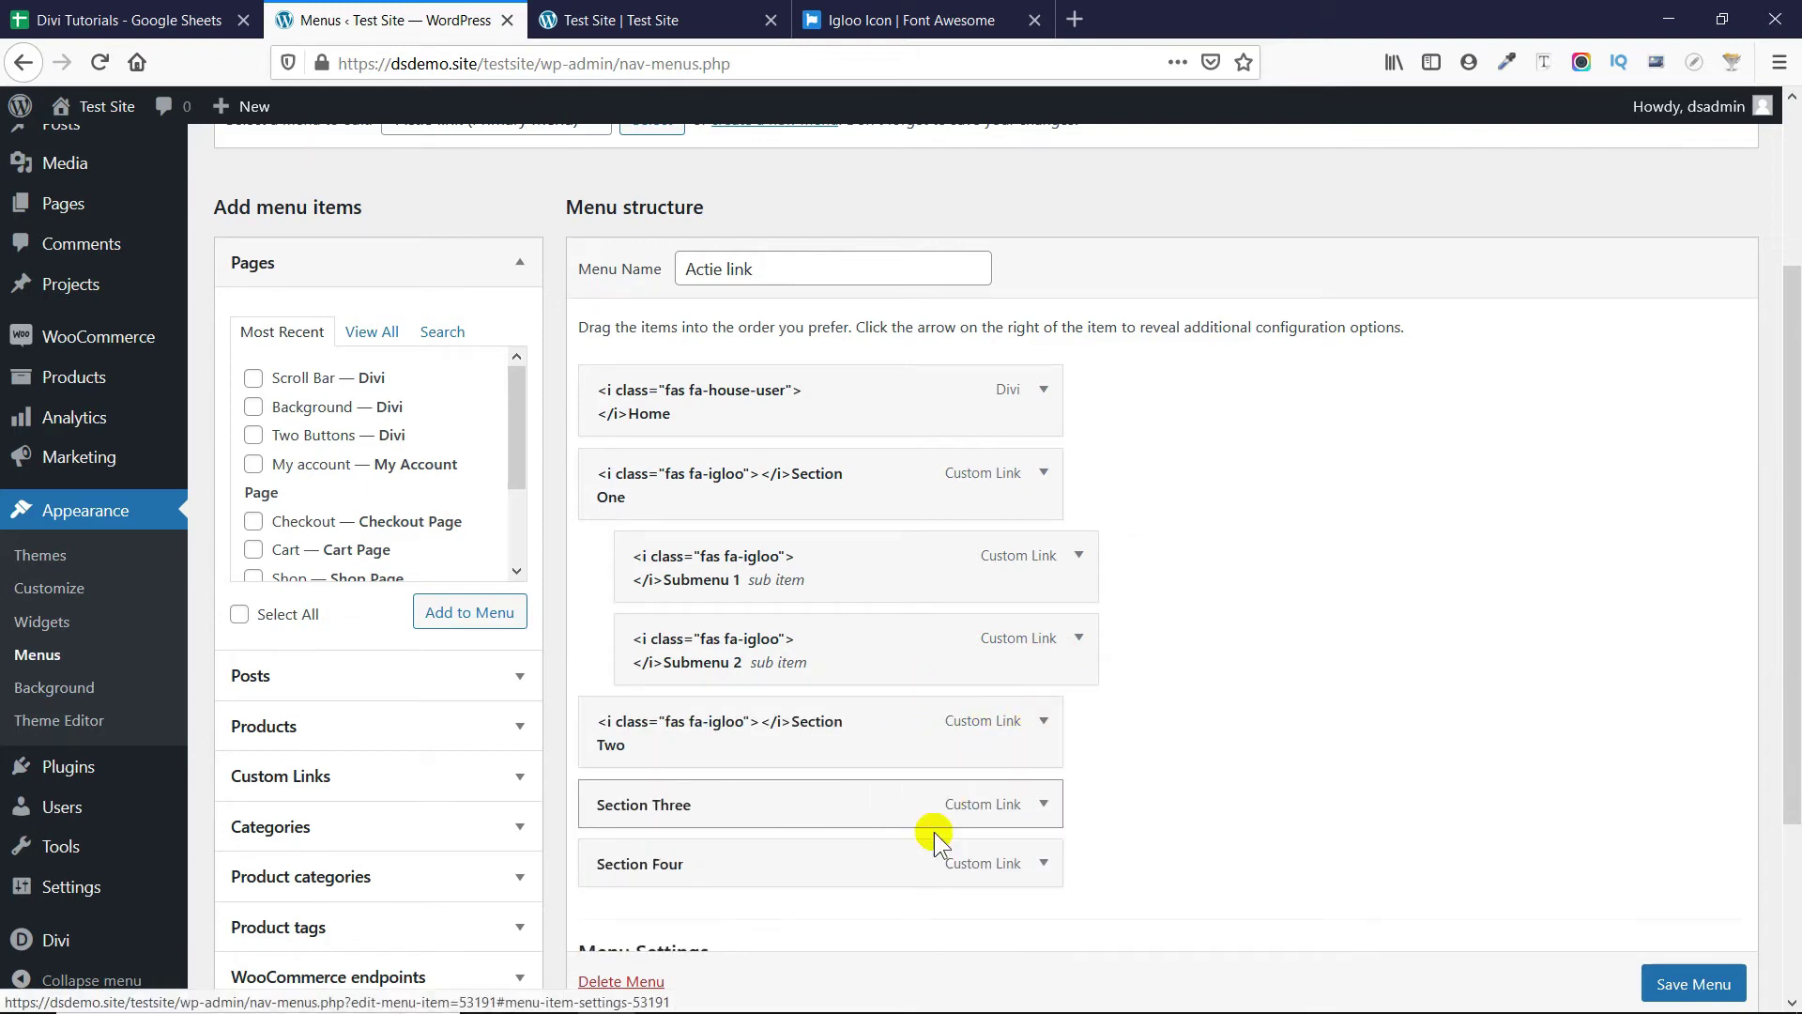
pyautogui.click(1048, 806)
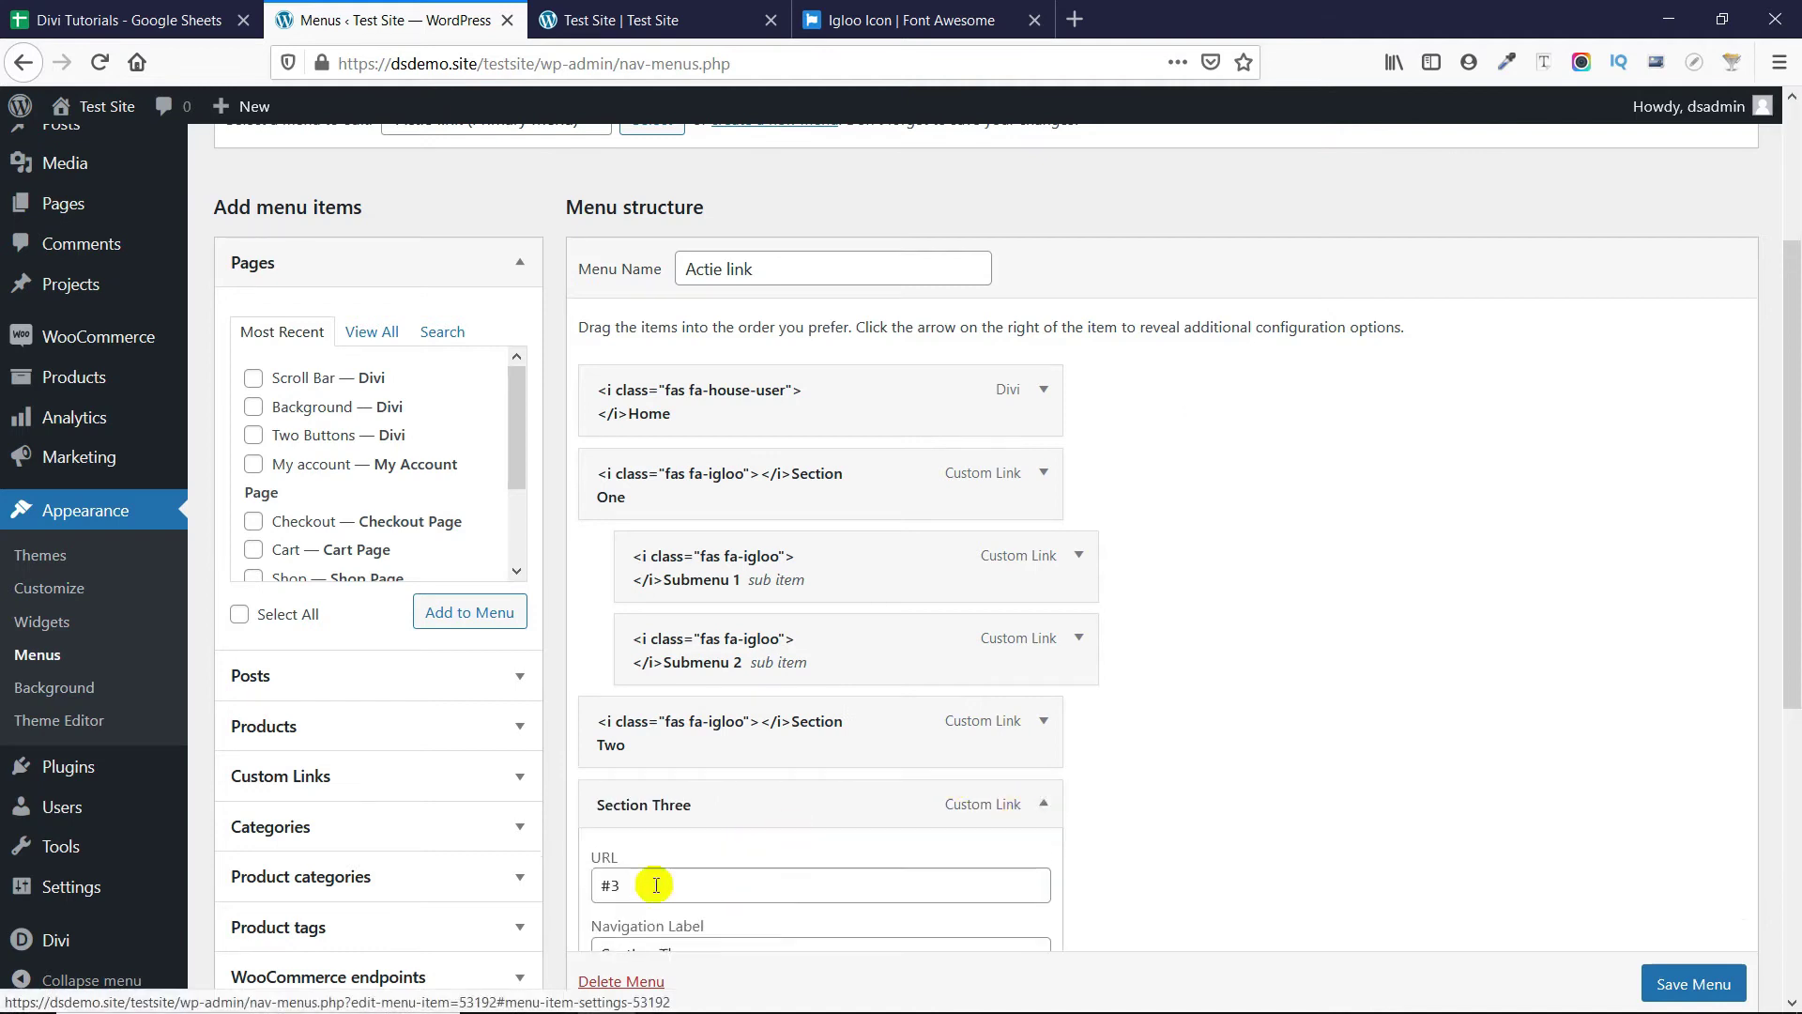
pyautogui.scroll(-3, 601, 845)
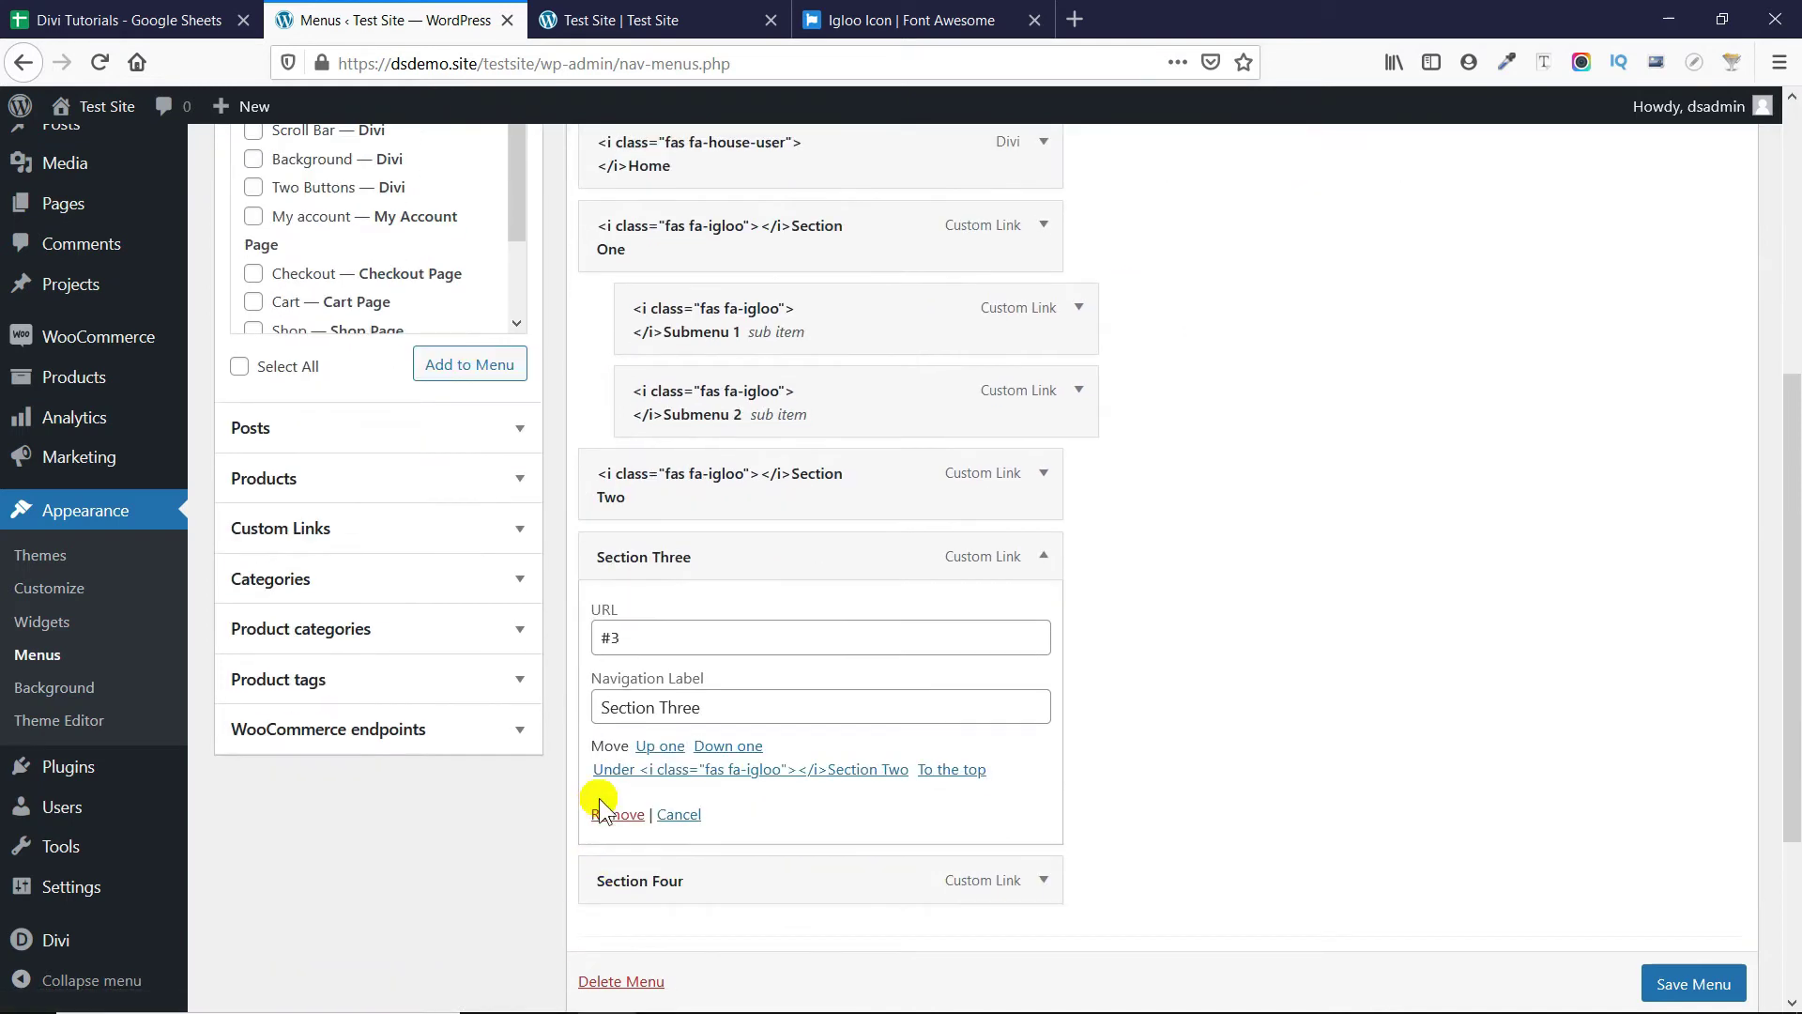
pyautogui.click(600, 706)
pyautogui.write('<i class="fas fa-igloo"></i>')
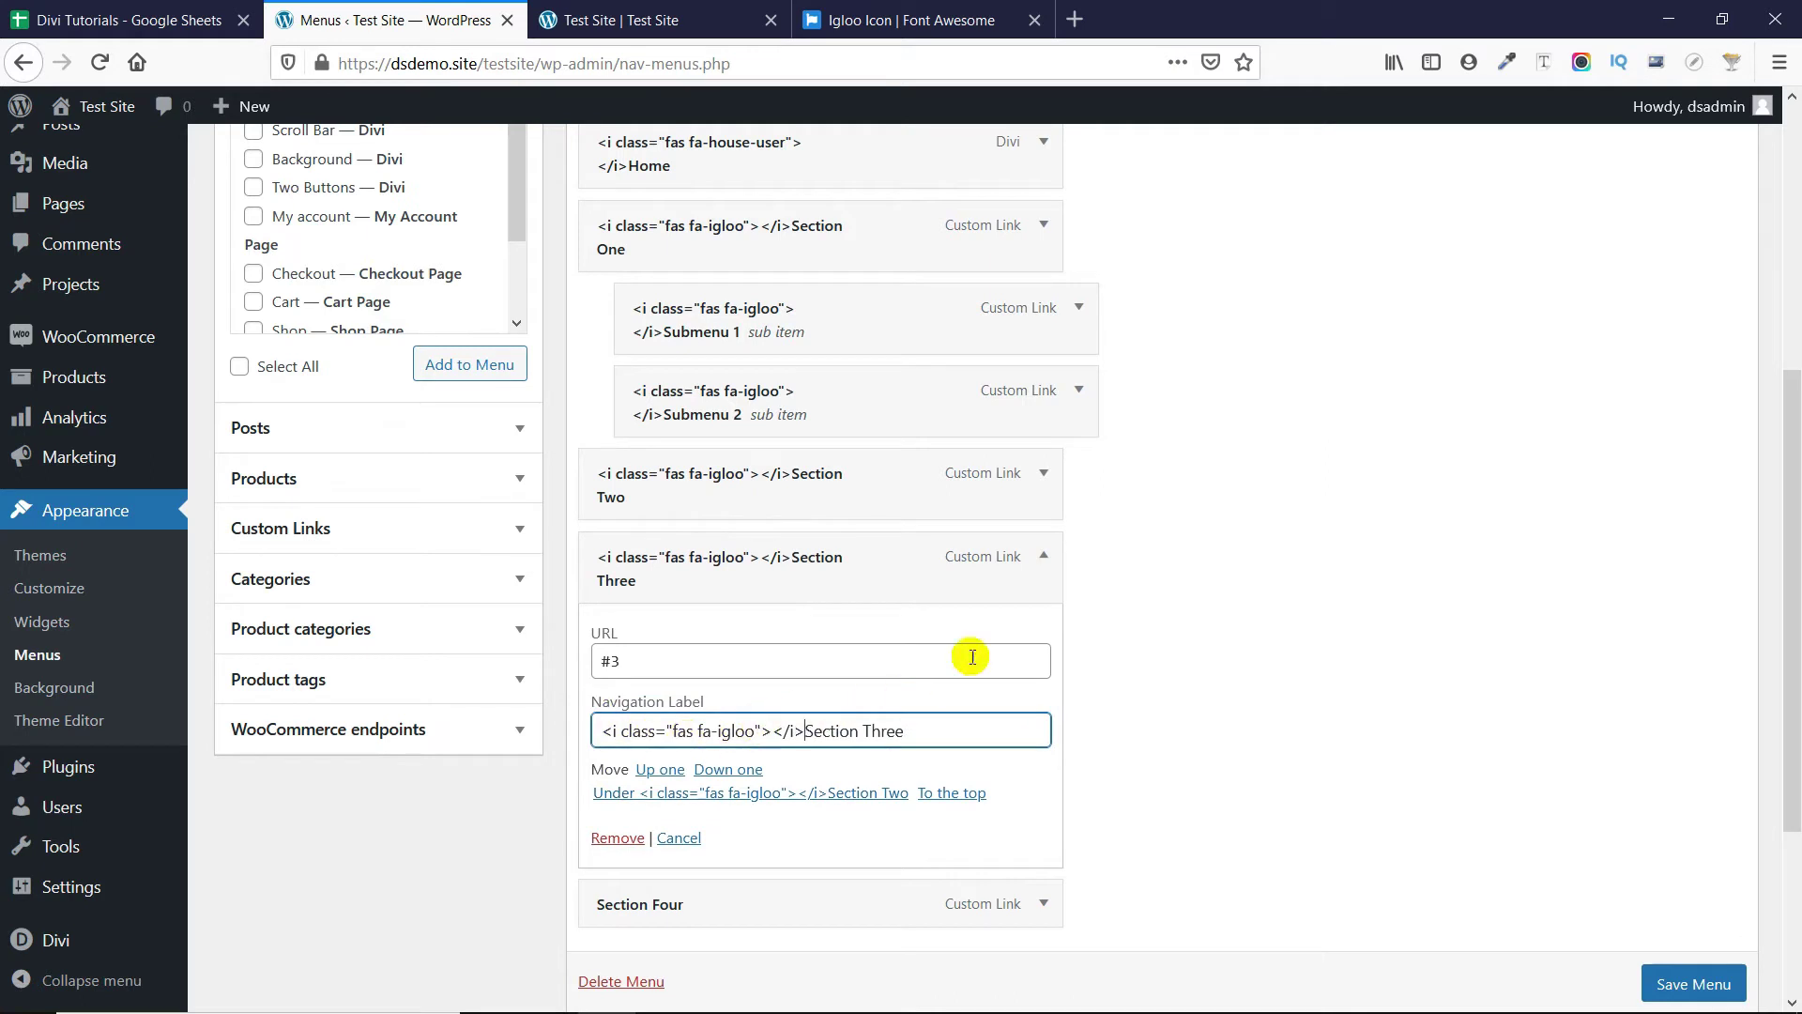
pyautogui.click(1043, 556)
pyautogui.click(1044, 638)
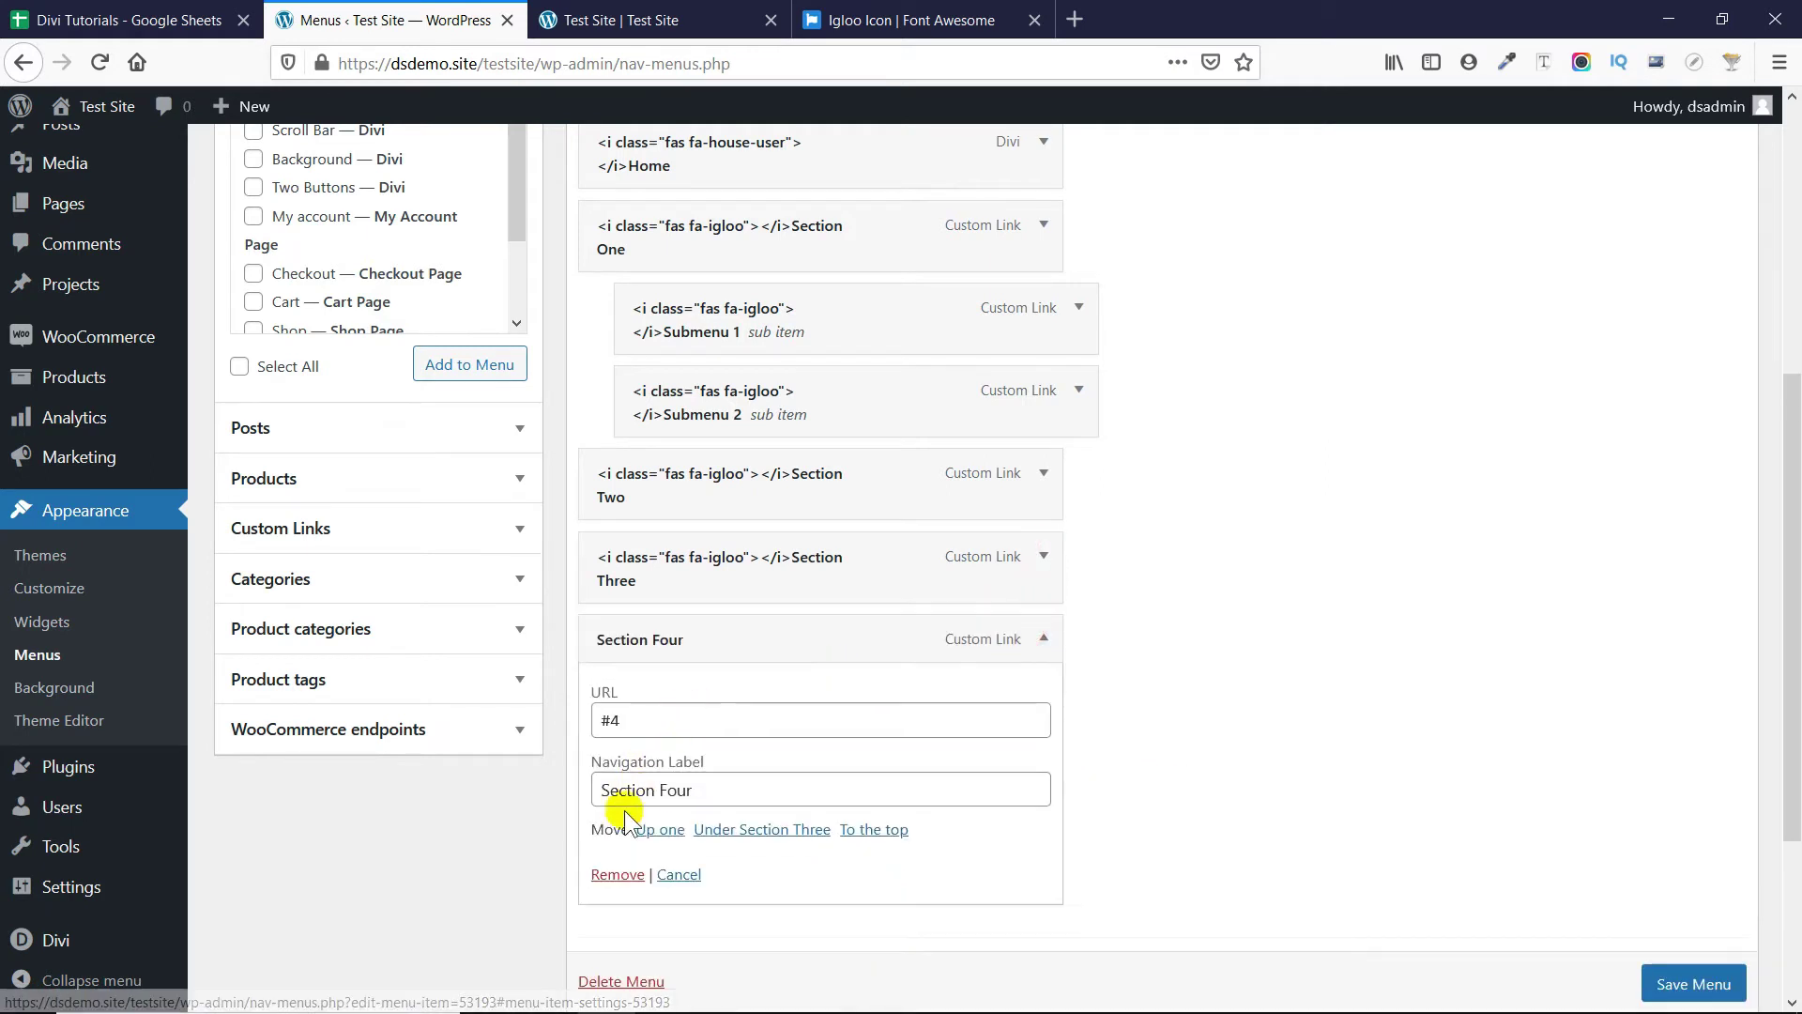
pyautogui.click(602, 790)
pyautogui.write('<i class="fas fa-igloo"></i>')
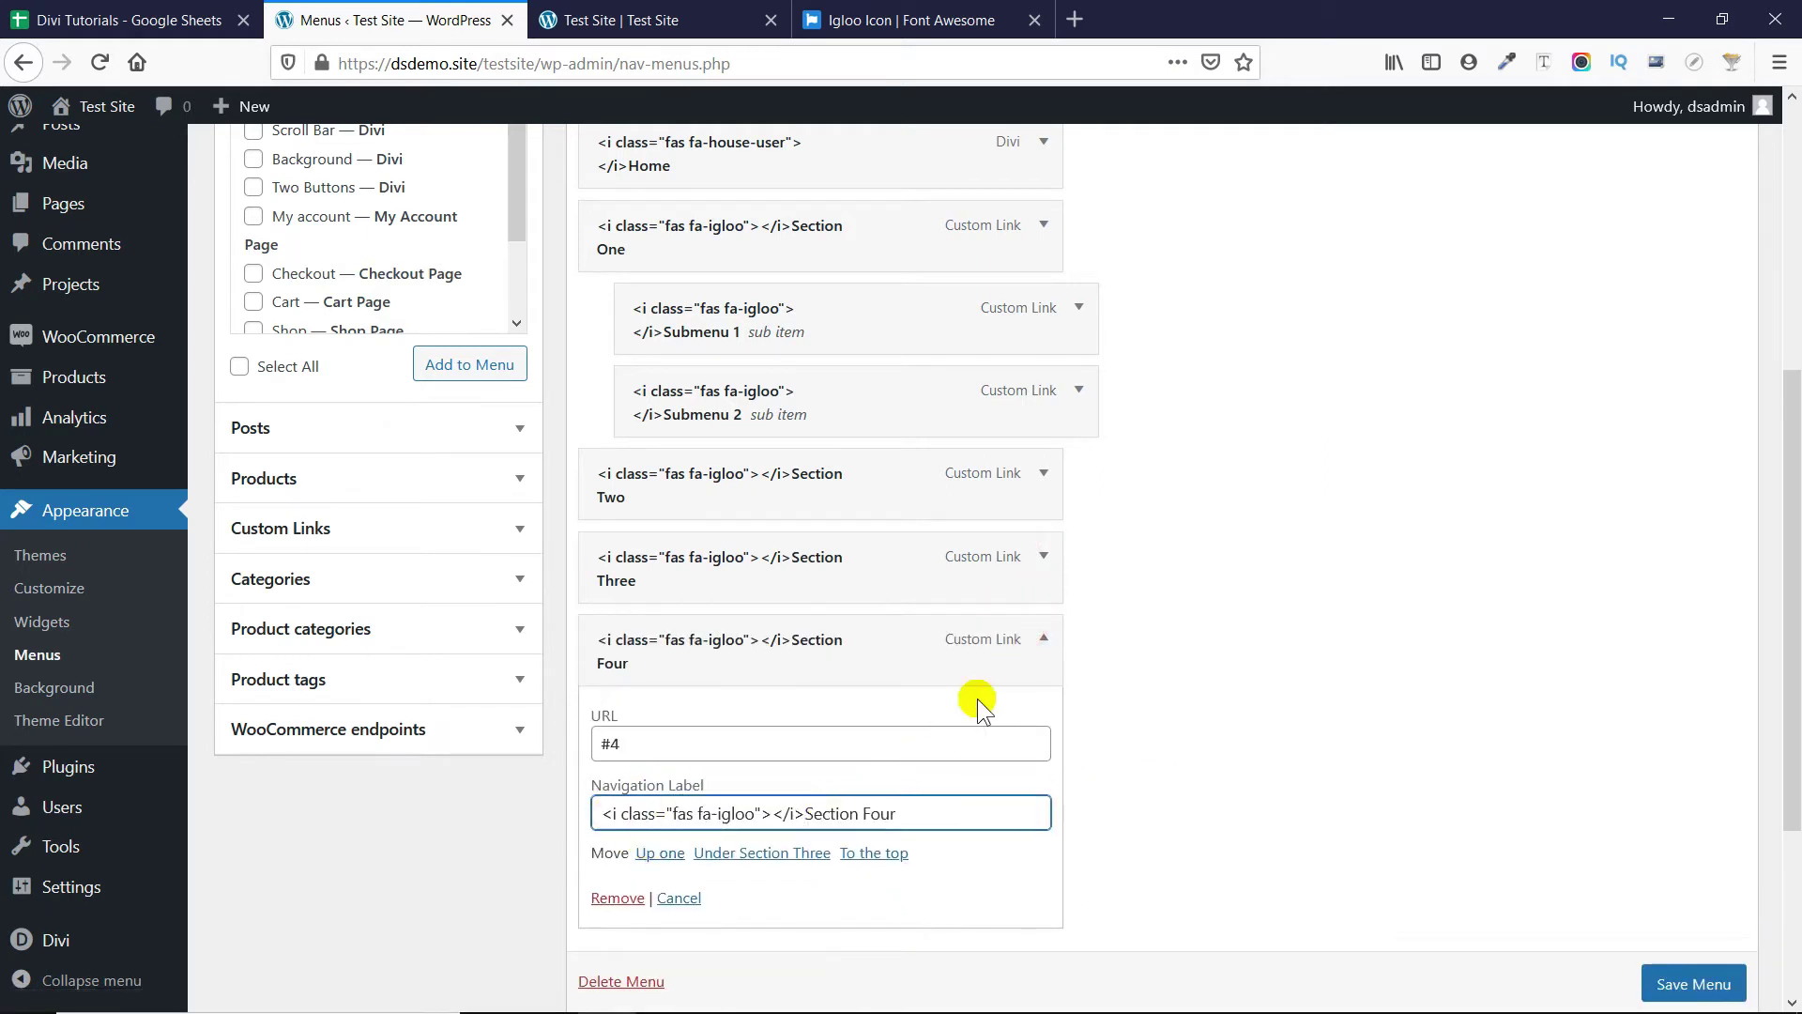
pyautogui.click(1042, 638)
pyautogui.click(1692, 950)
pyautogui.scroll(-1, 1689, 945)
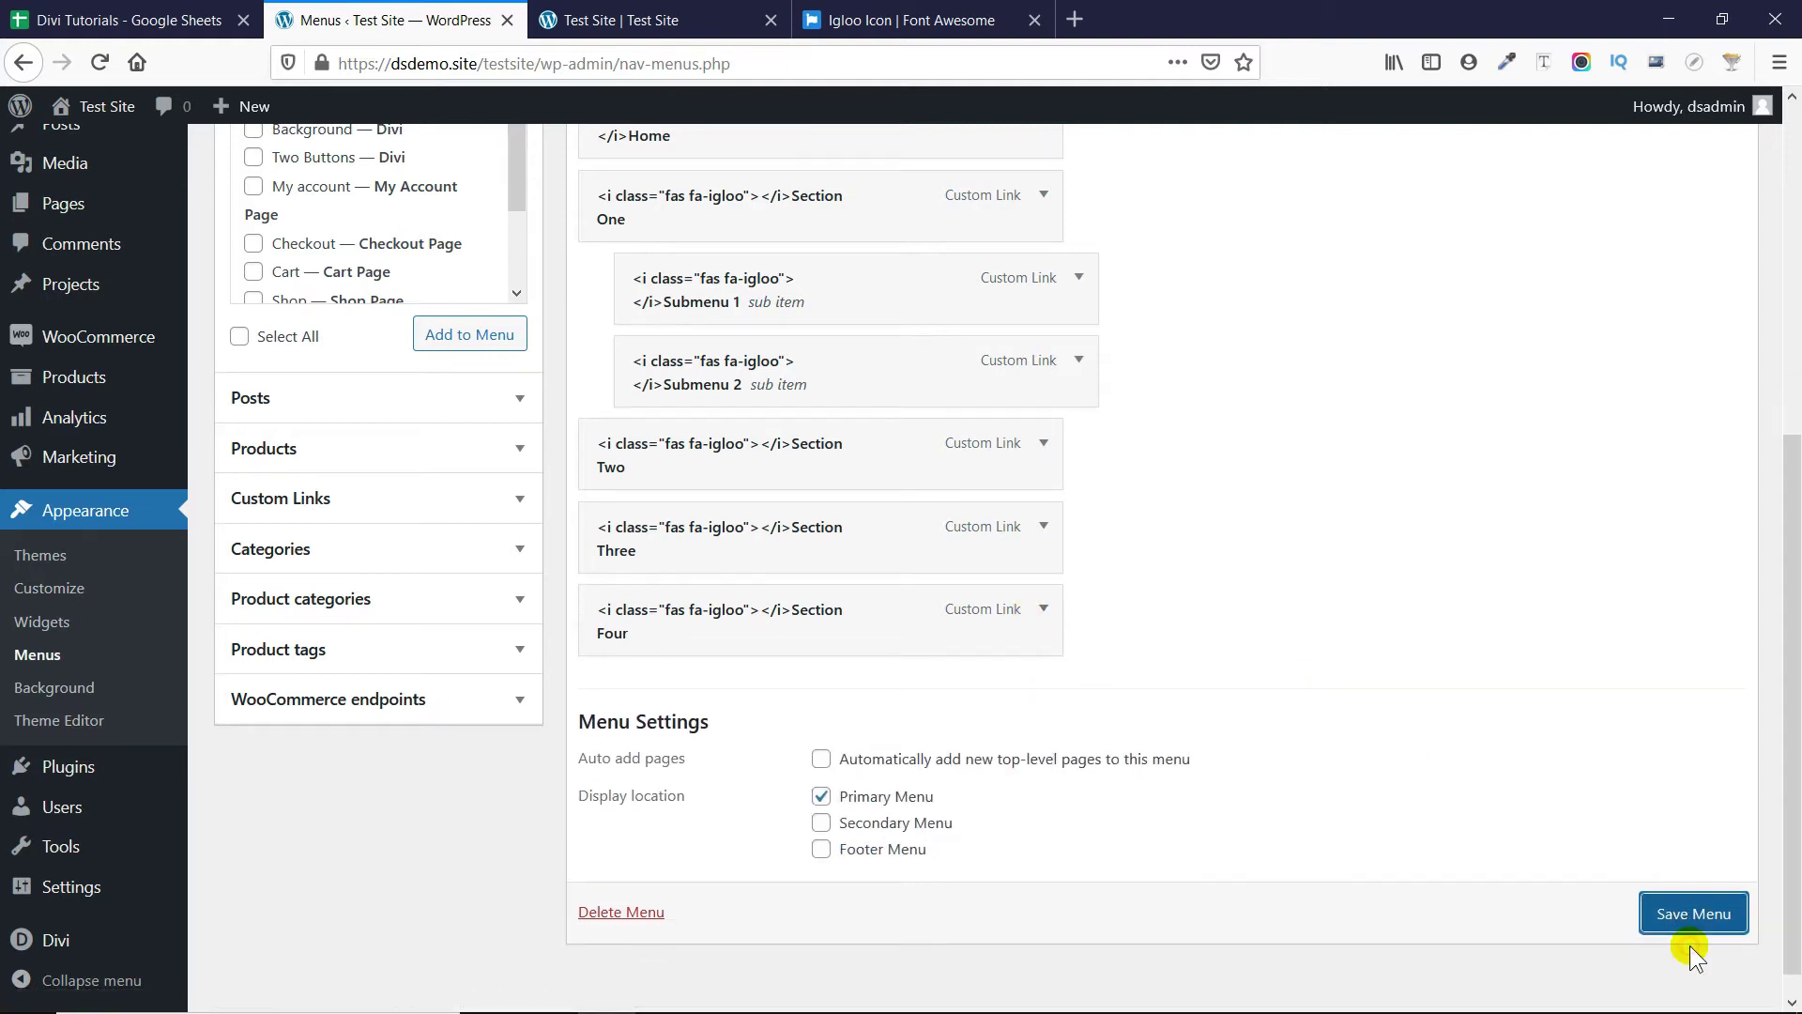
pyautogui.click(1685, 915)
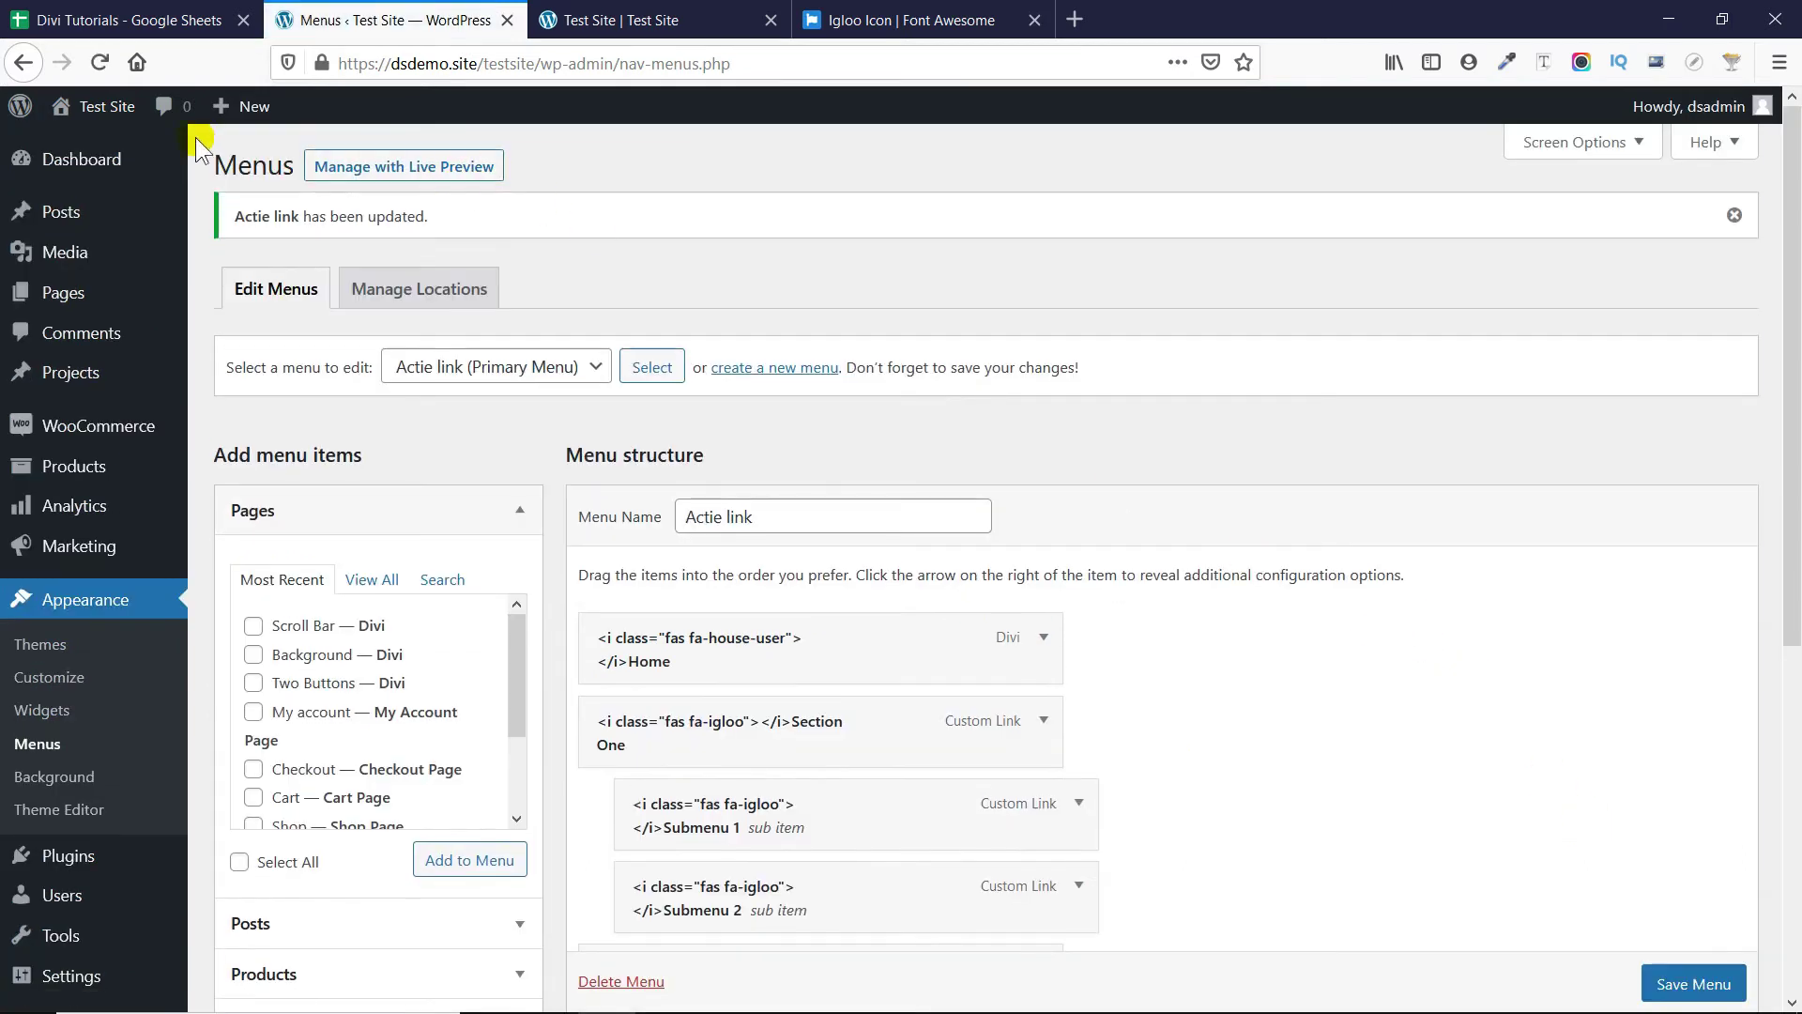
# Open the live site in a new tab and check the house and igloo icons on the menu items.
pyautogui.moveTo(92, 117)
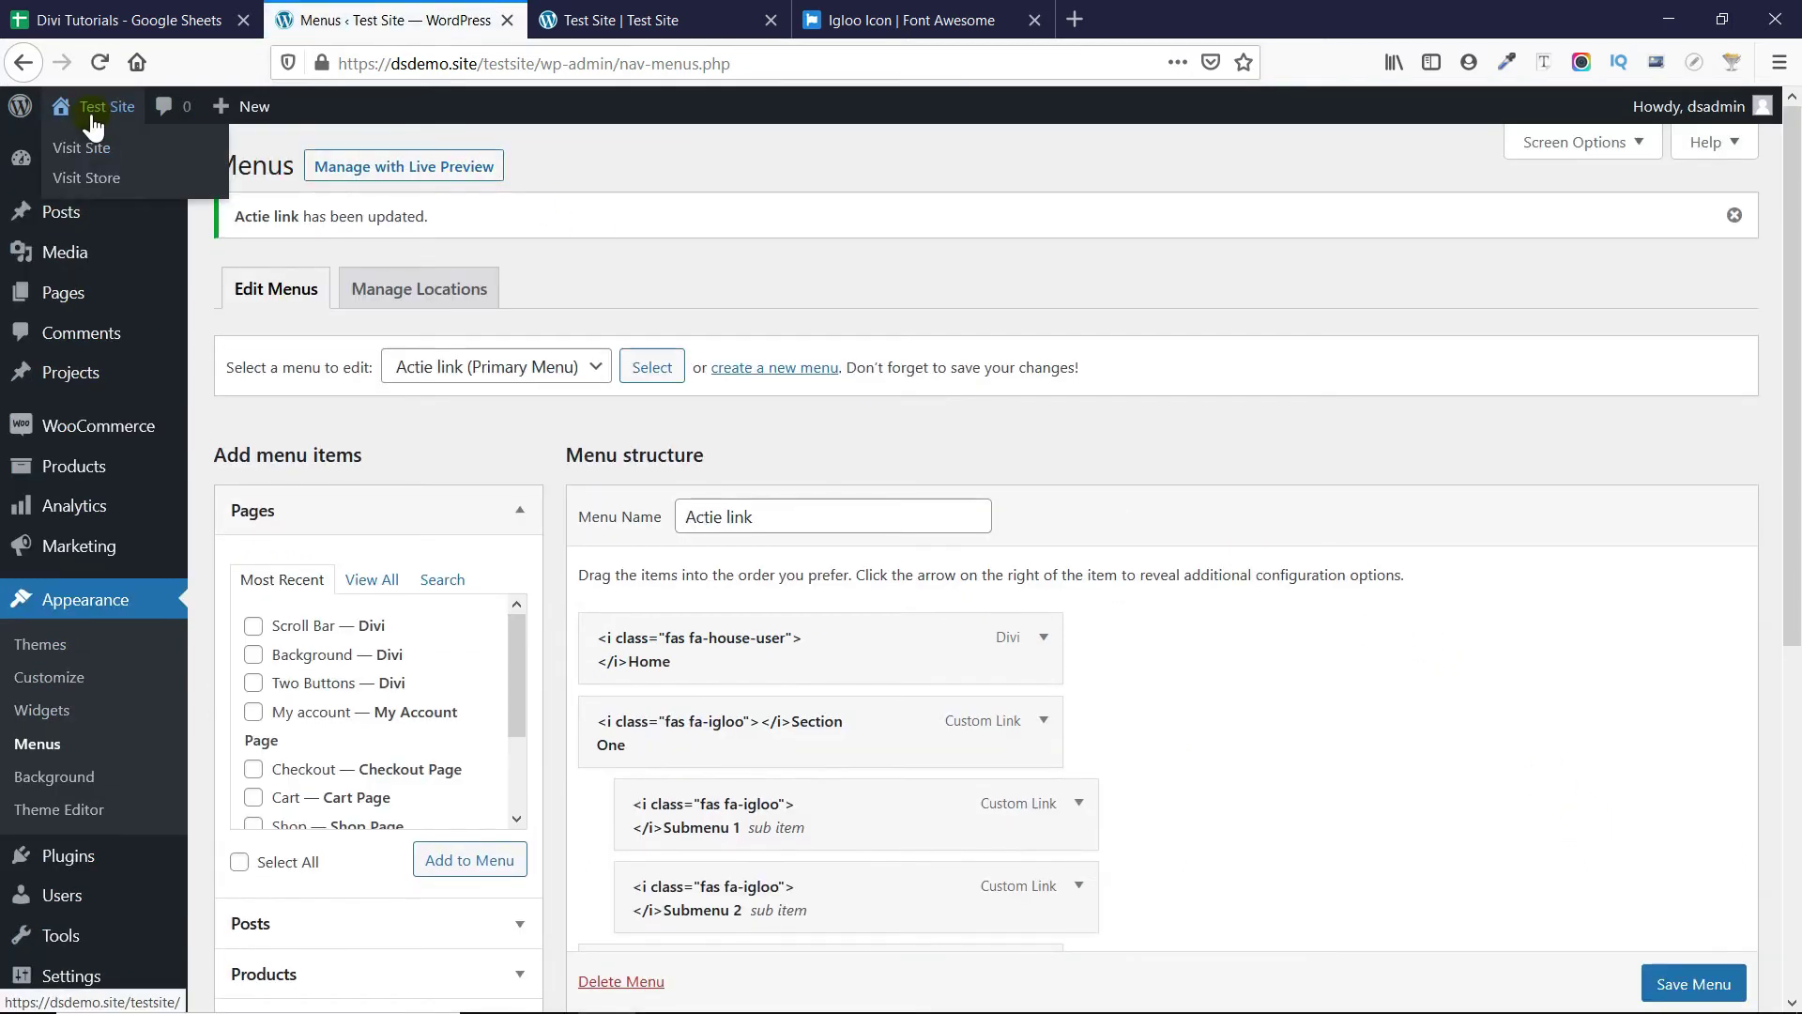
pyautogui.rightClick(90, 155)
pyautogui.click(117, 158)
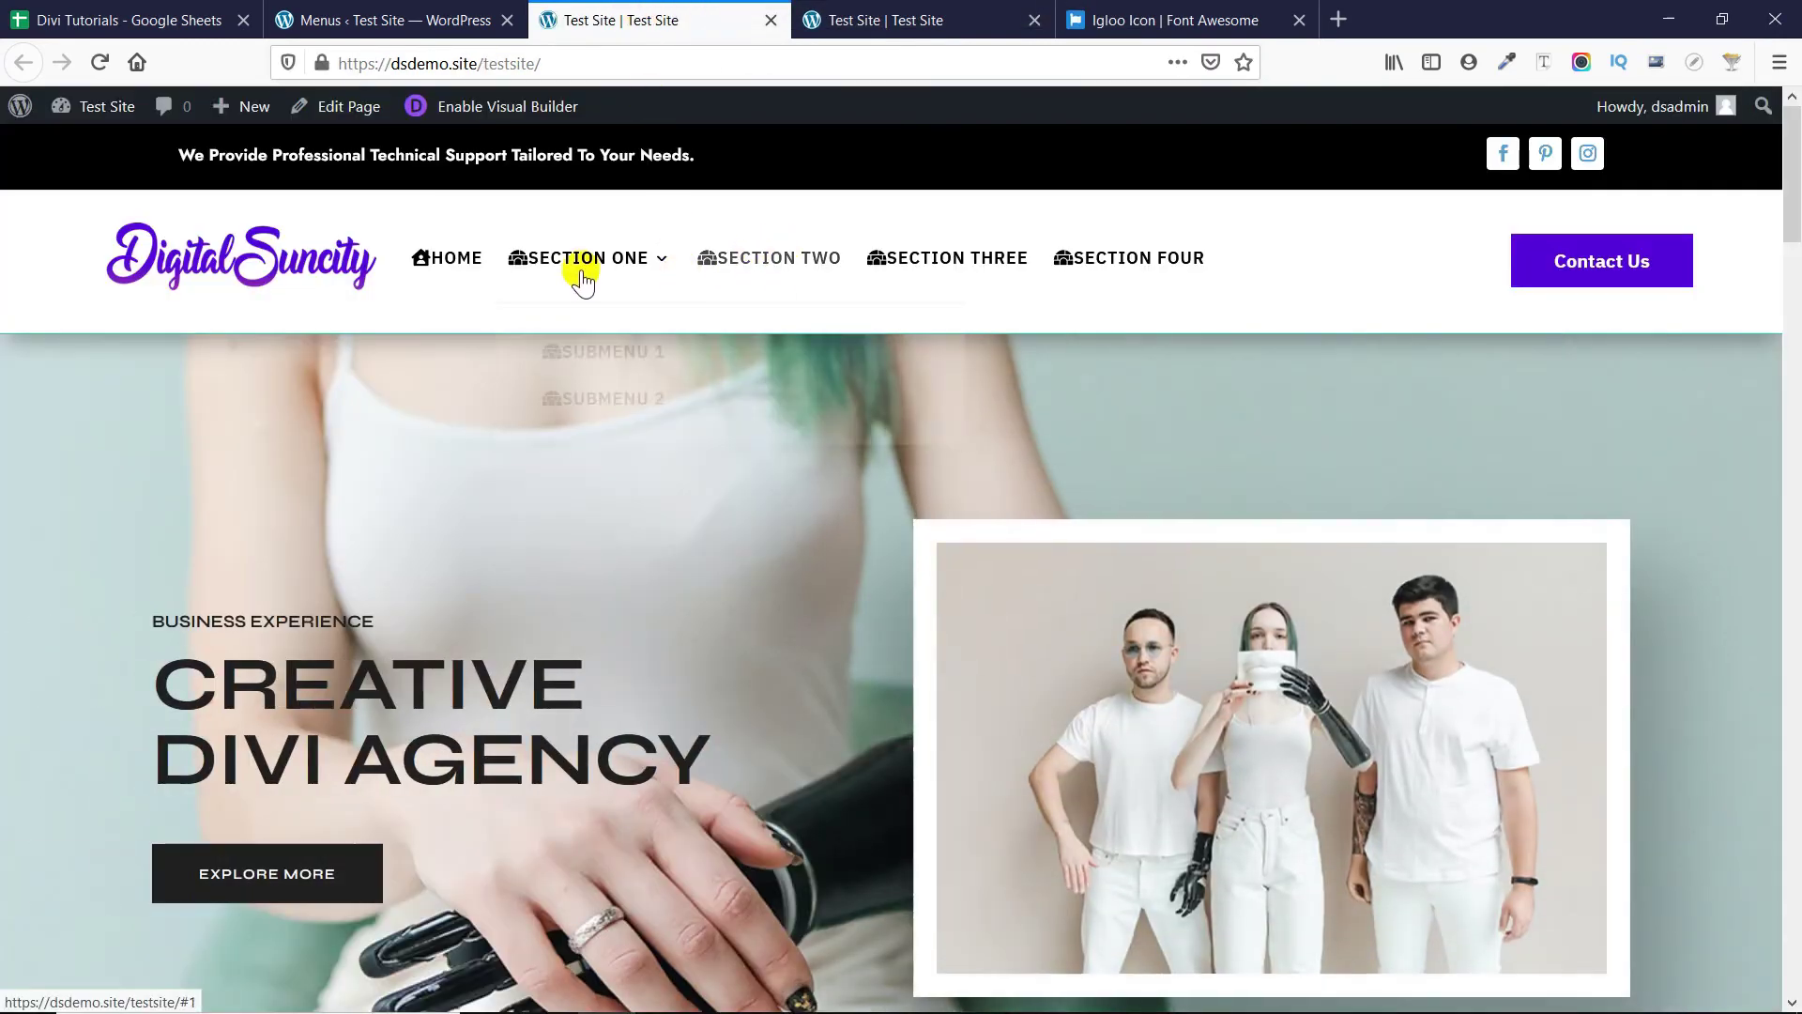
pyautogui.moveTo(583, 265)
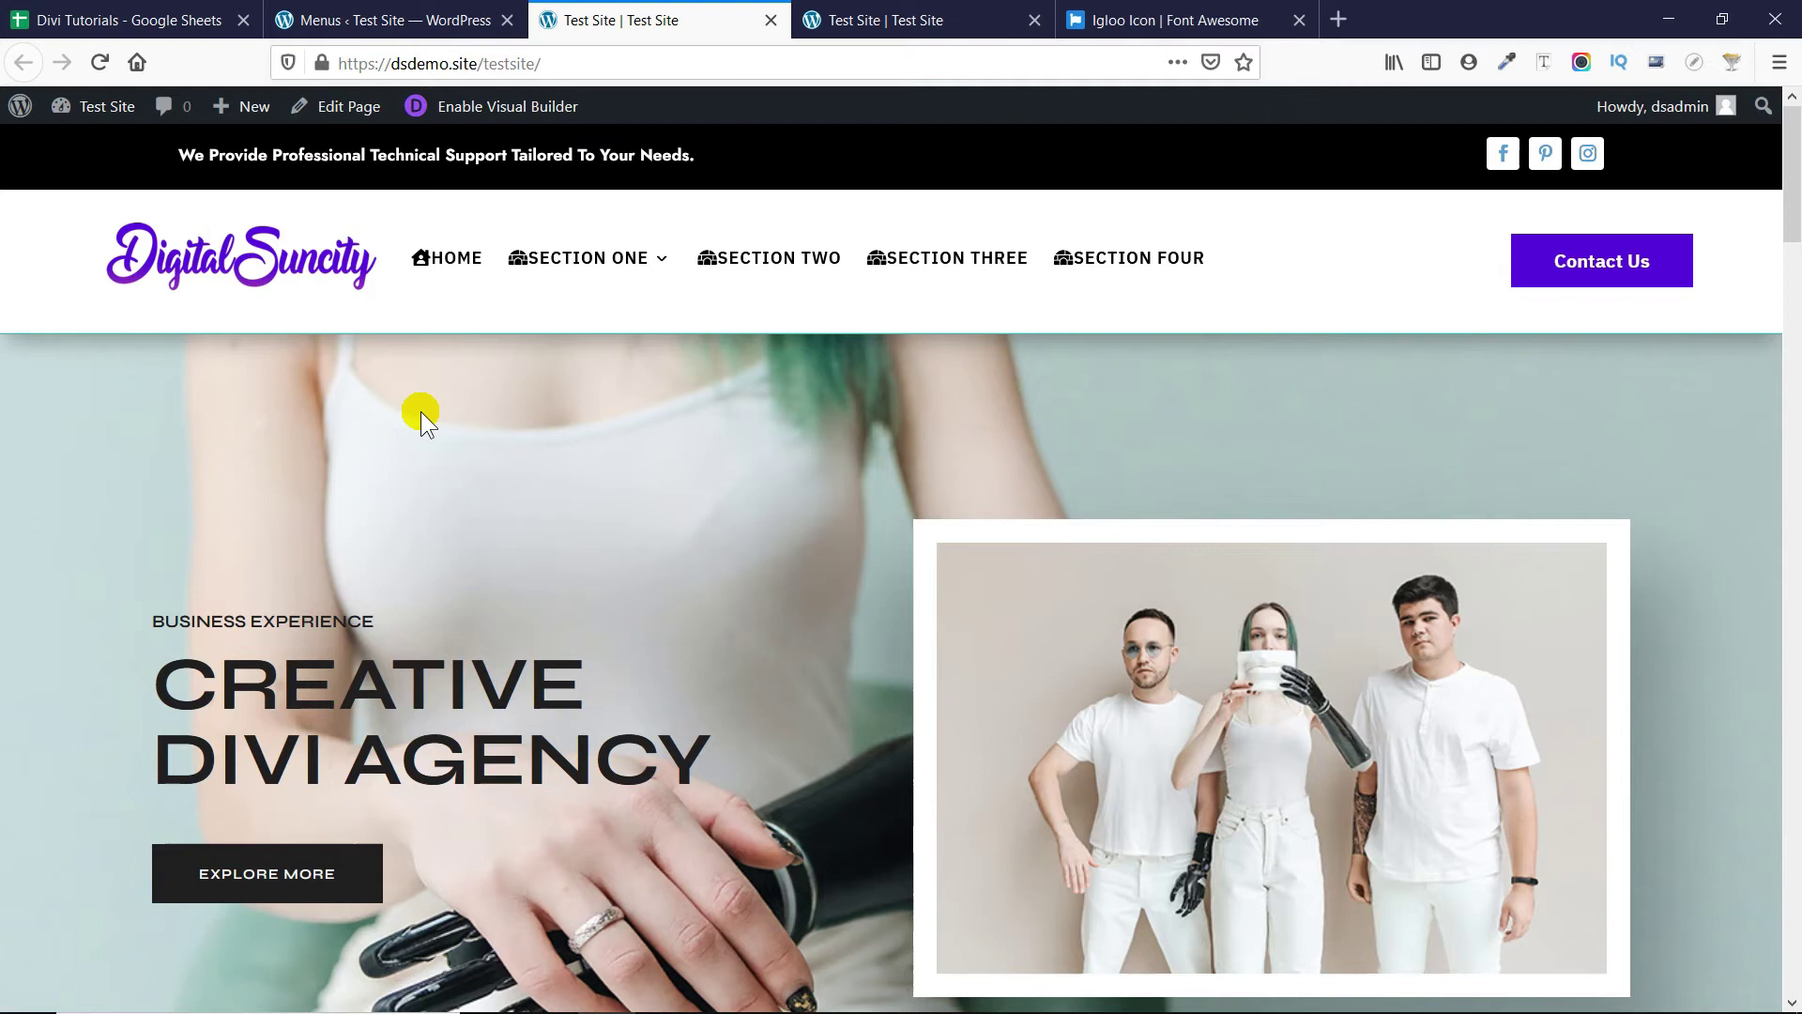
# Go to Divi Theme Options and place the cursor in the empty Custom CSS box.
pyautogui.click(398, 17)
pyautogui.scroll(-4, 78, 613)
pyautogui.moveTo(62, 937)
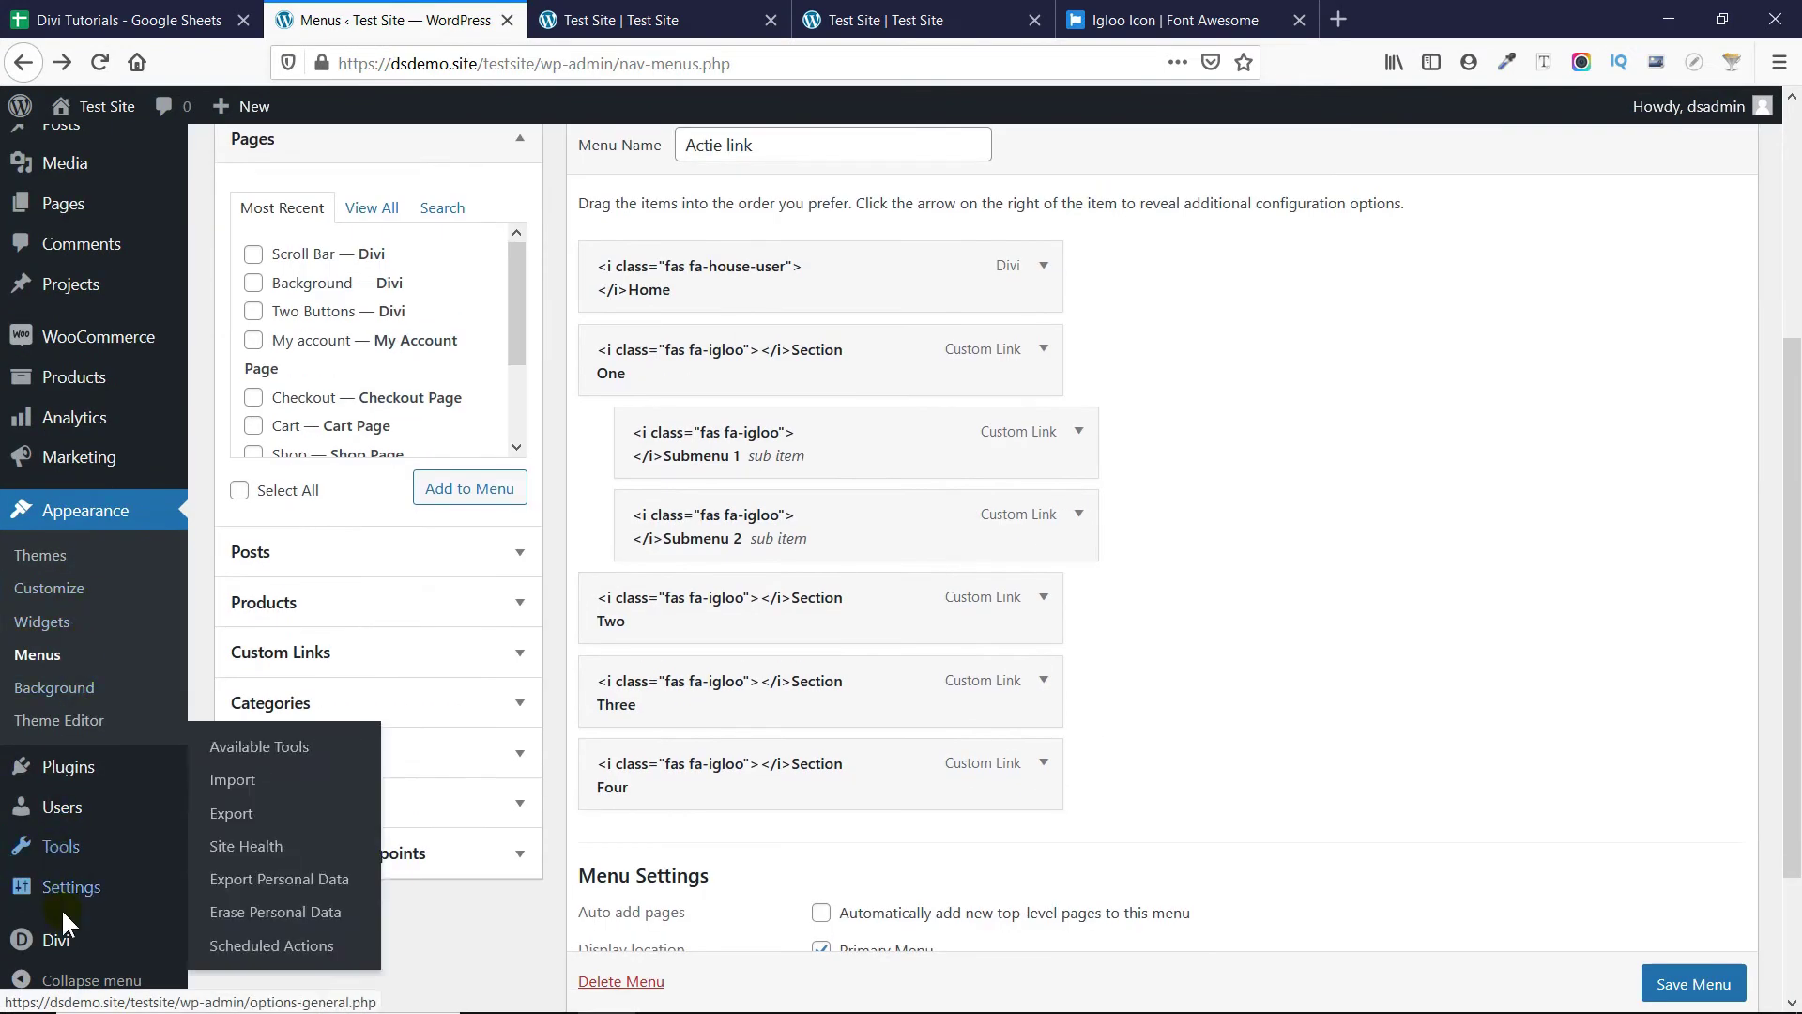
pyautogui.click(264, 777)
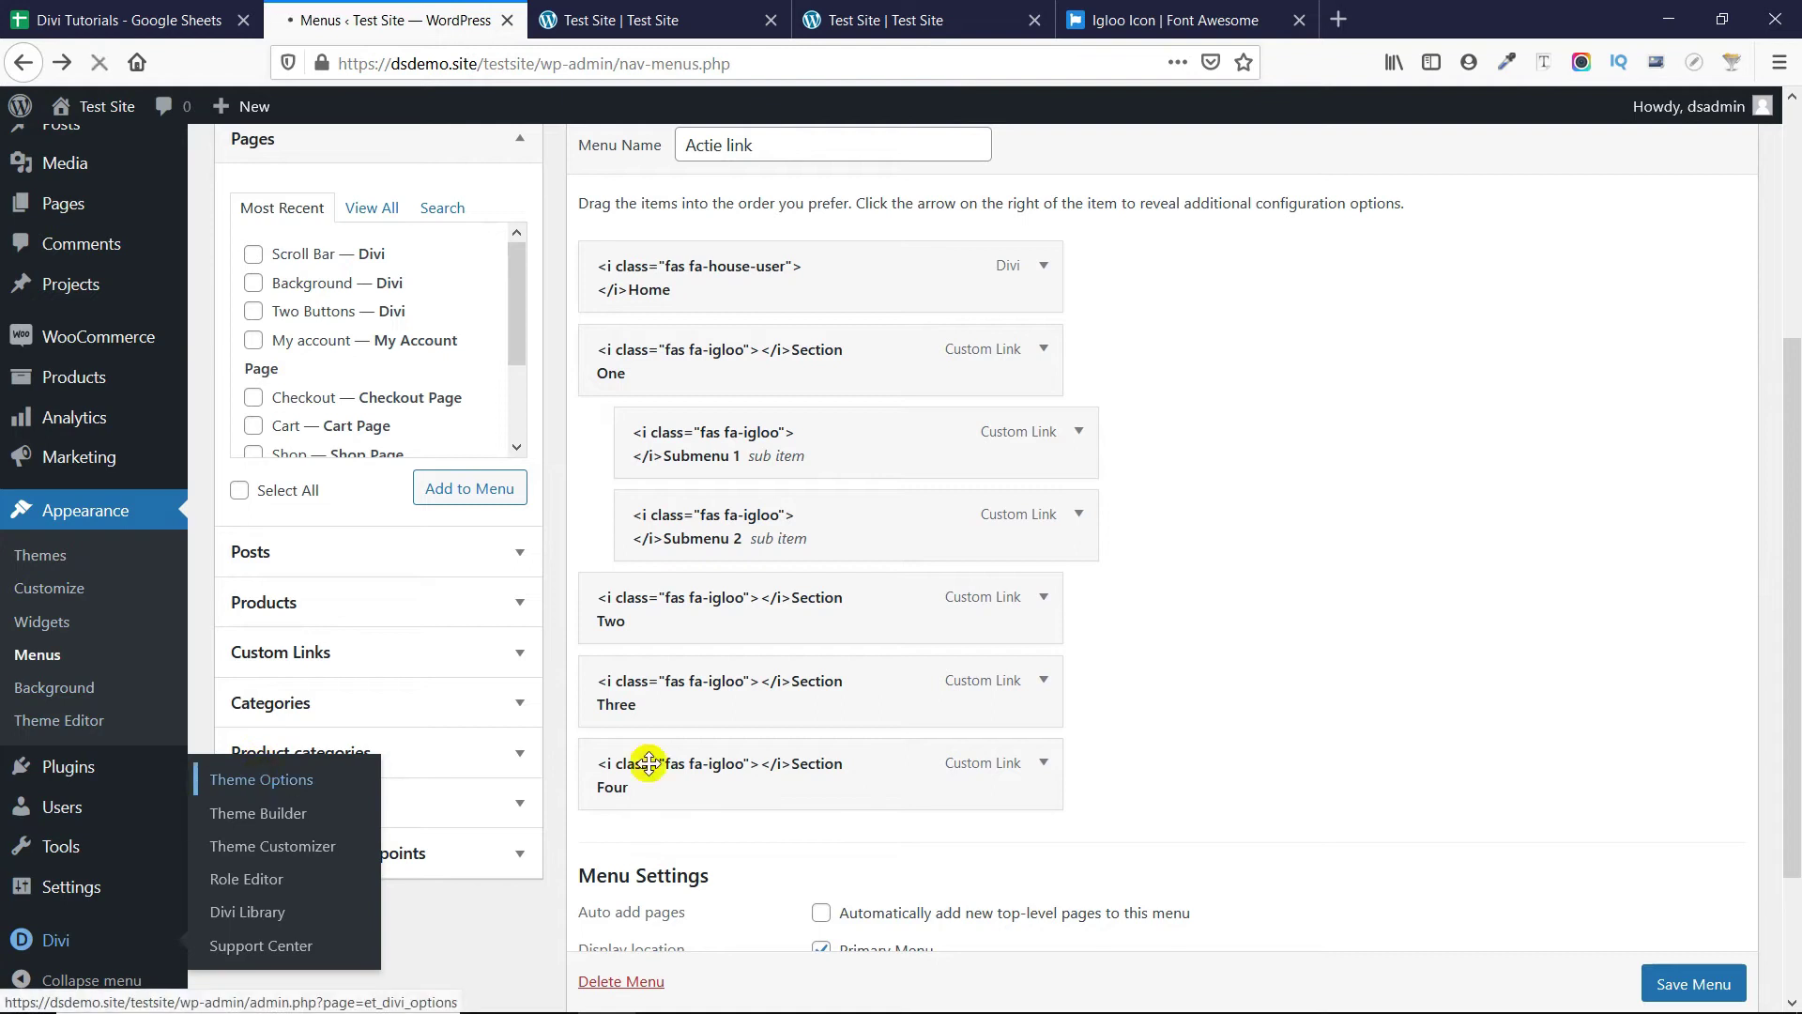
pyautogui.scroll(-18, 886, 680)
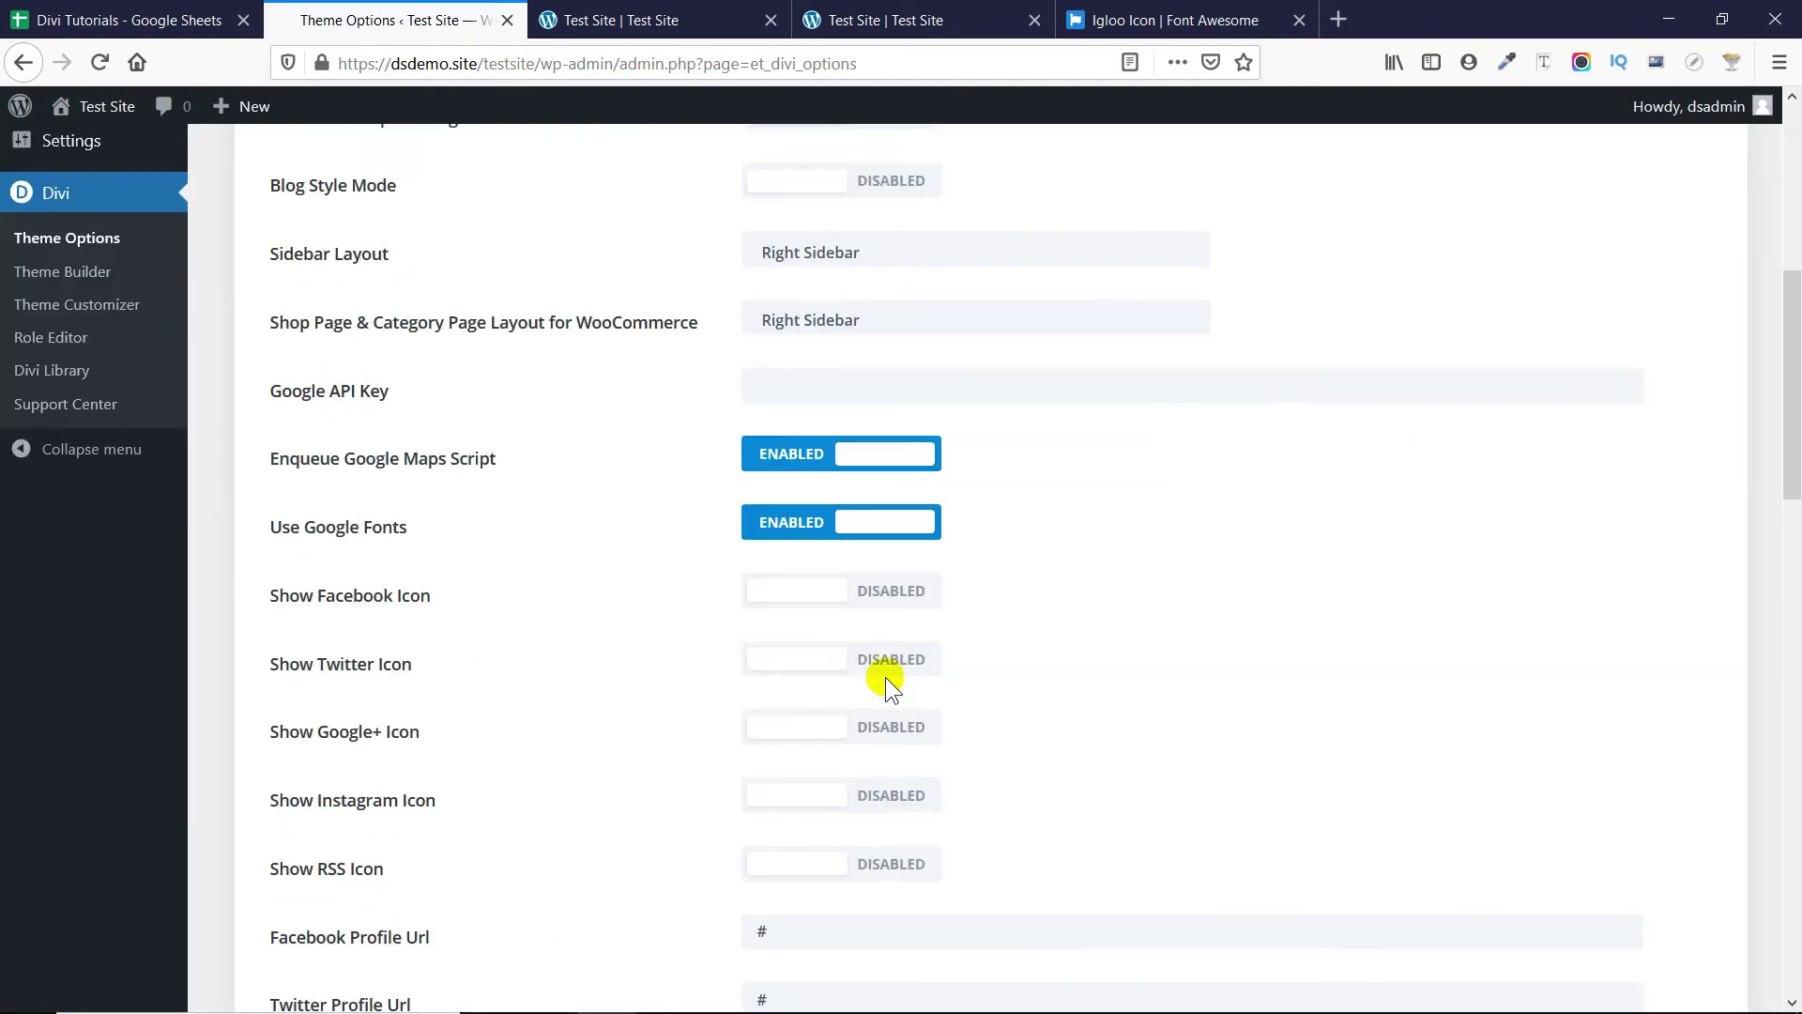
pyautogui.scroll(-4, 886, 677)
pyautogui.click(879, 591)
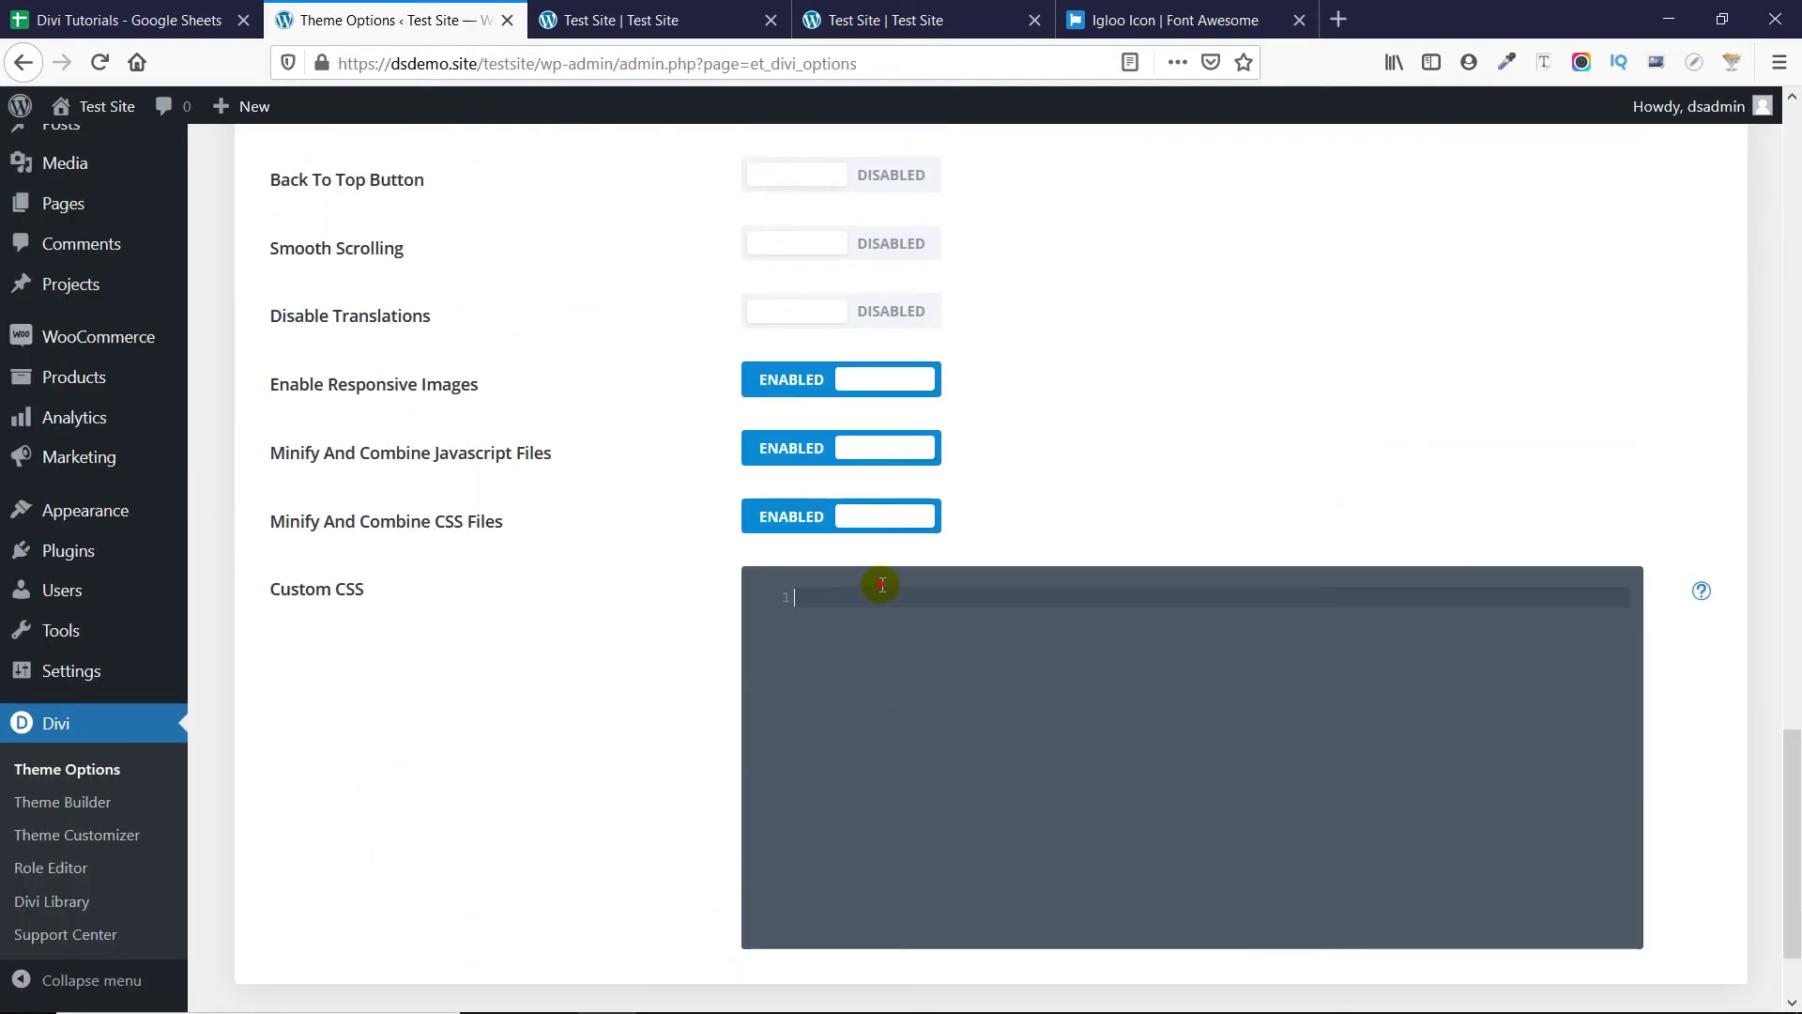
pyautogui.scroll(-2, 773, 625)
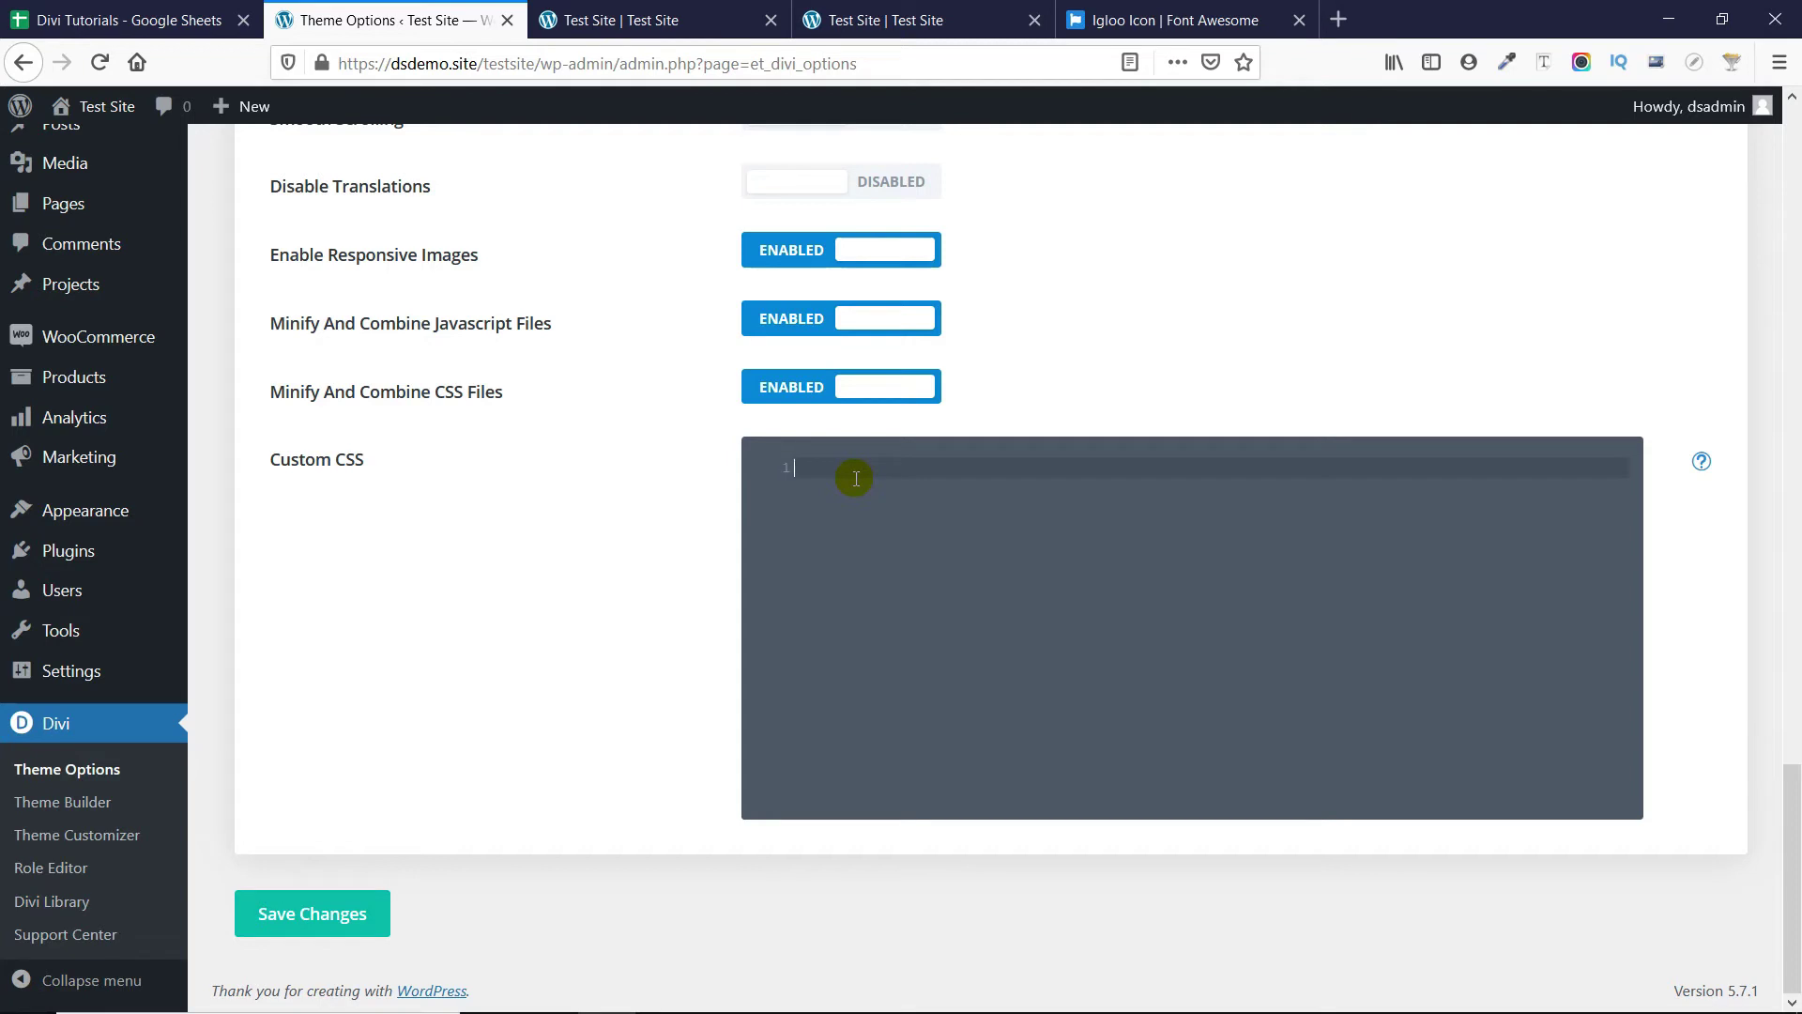
# Select the whole .fa-building CSS rule in the Font Awesome tutorial notes.
pyautogui.hotkey('alt', 'Tab')
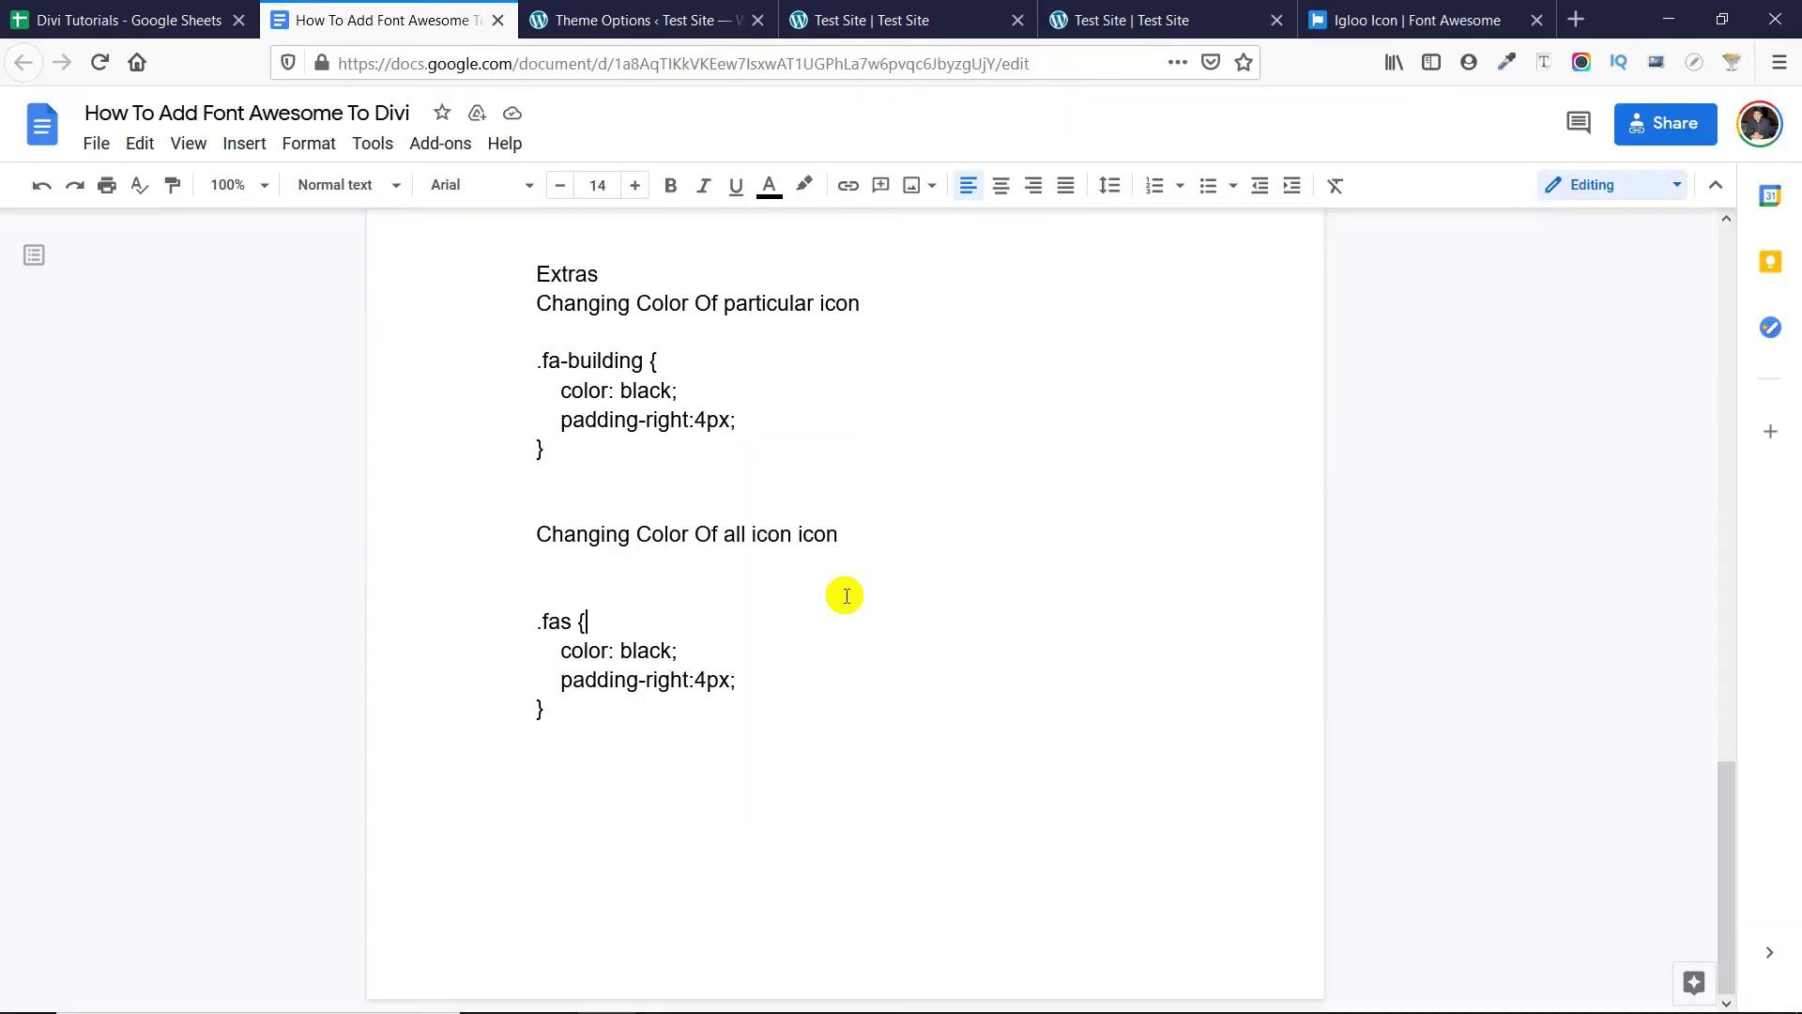
pyautogui.scroll(1, 847, 591)
pyautogui.scroll(-3, 848, 591)
pyautogui.moveTo(525, 355); pyautogui.dragTo(611, 454)
pyautogui.moveTo(526, 619); pyautogui.dragTo(607, 710)
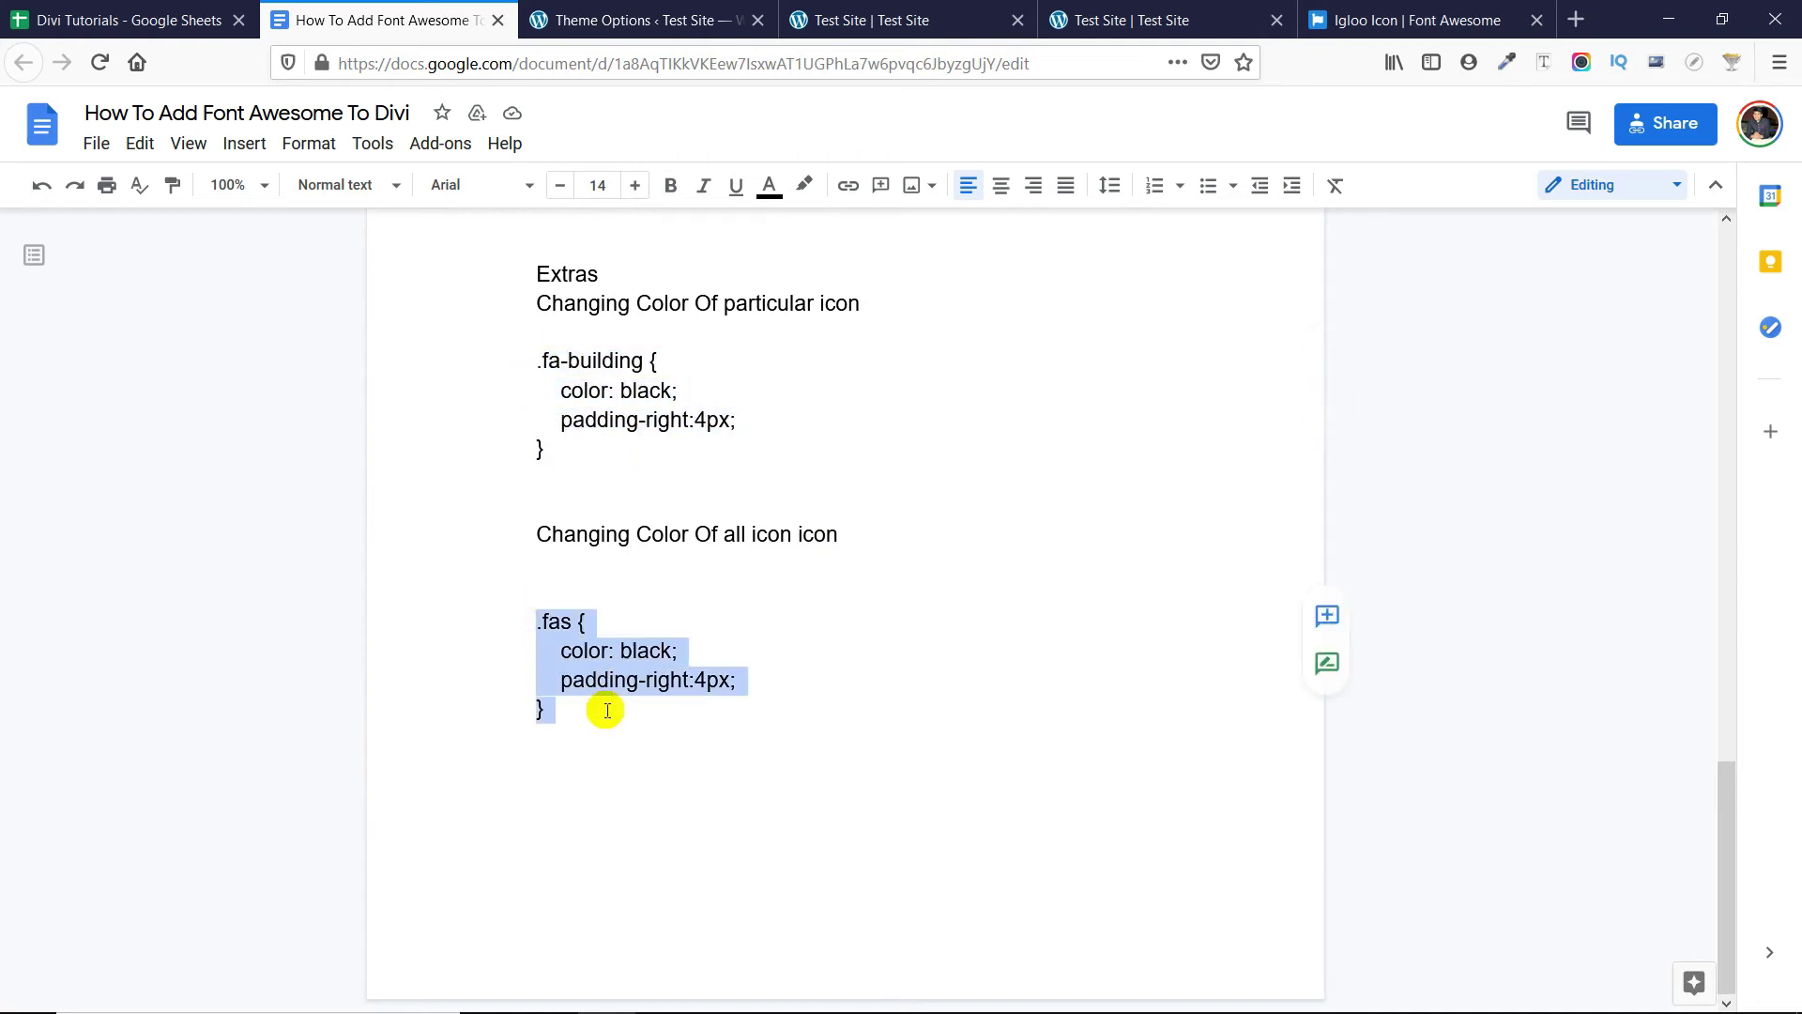
pyautogui.click(770, 534)
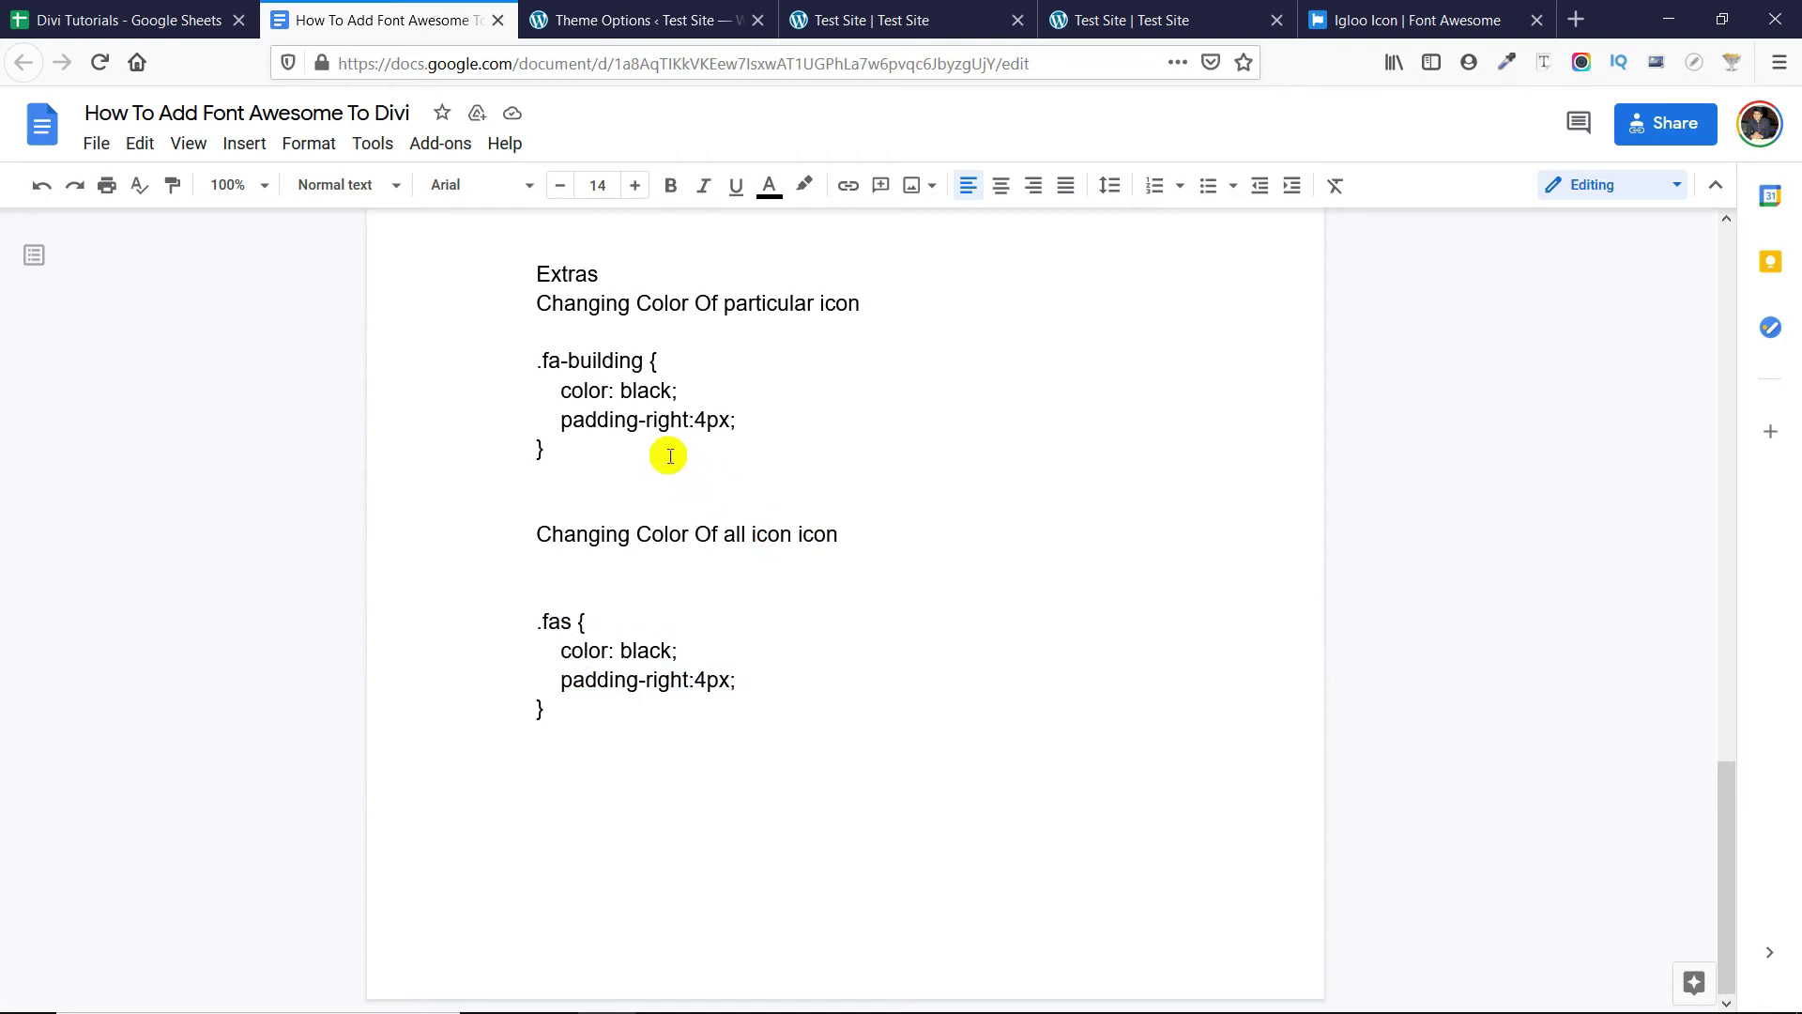
pyautogui.moveTo(578, 476); pyautogui.dragTo(534, 369)
pyautogui.hotkey('ctrl', 'c')
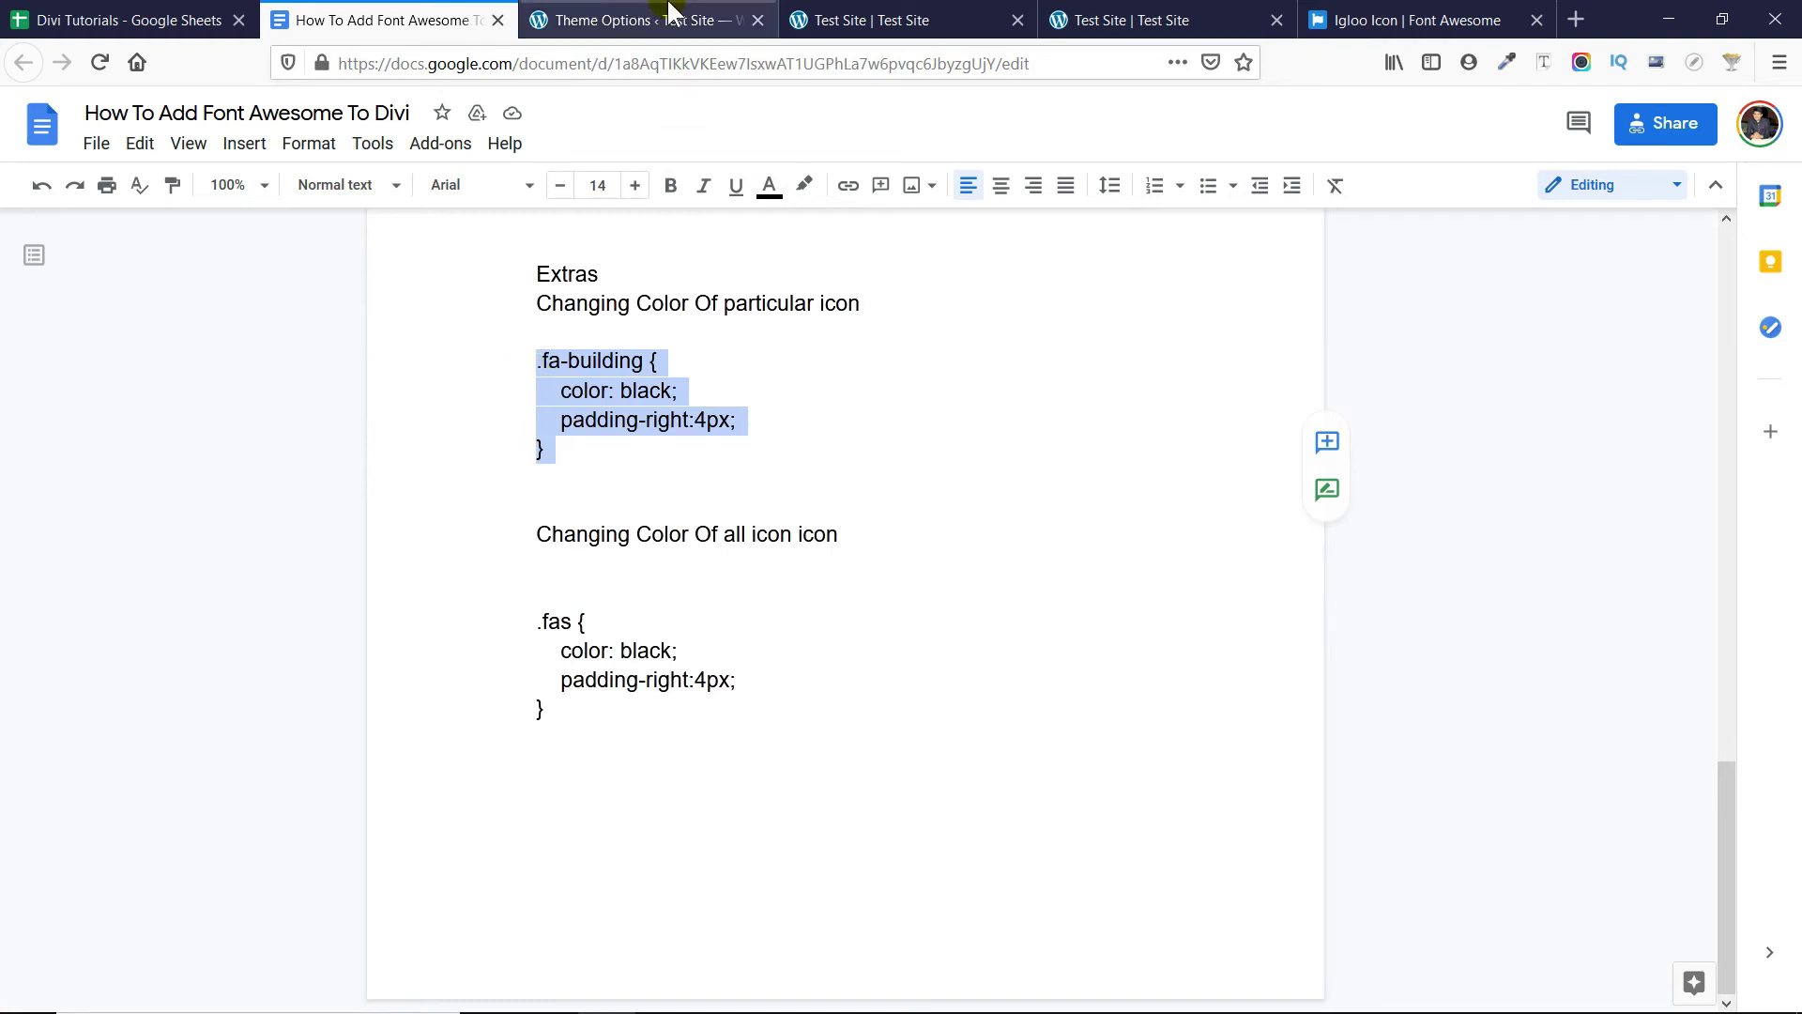
# Paste the .fa-building rule into Custom CSS and change its colour from black to #000111.
pyautogui.click(634, 13)
pyautogui.click(824, 522)
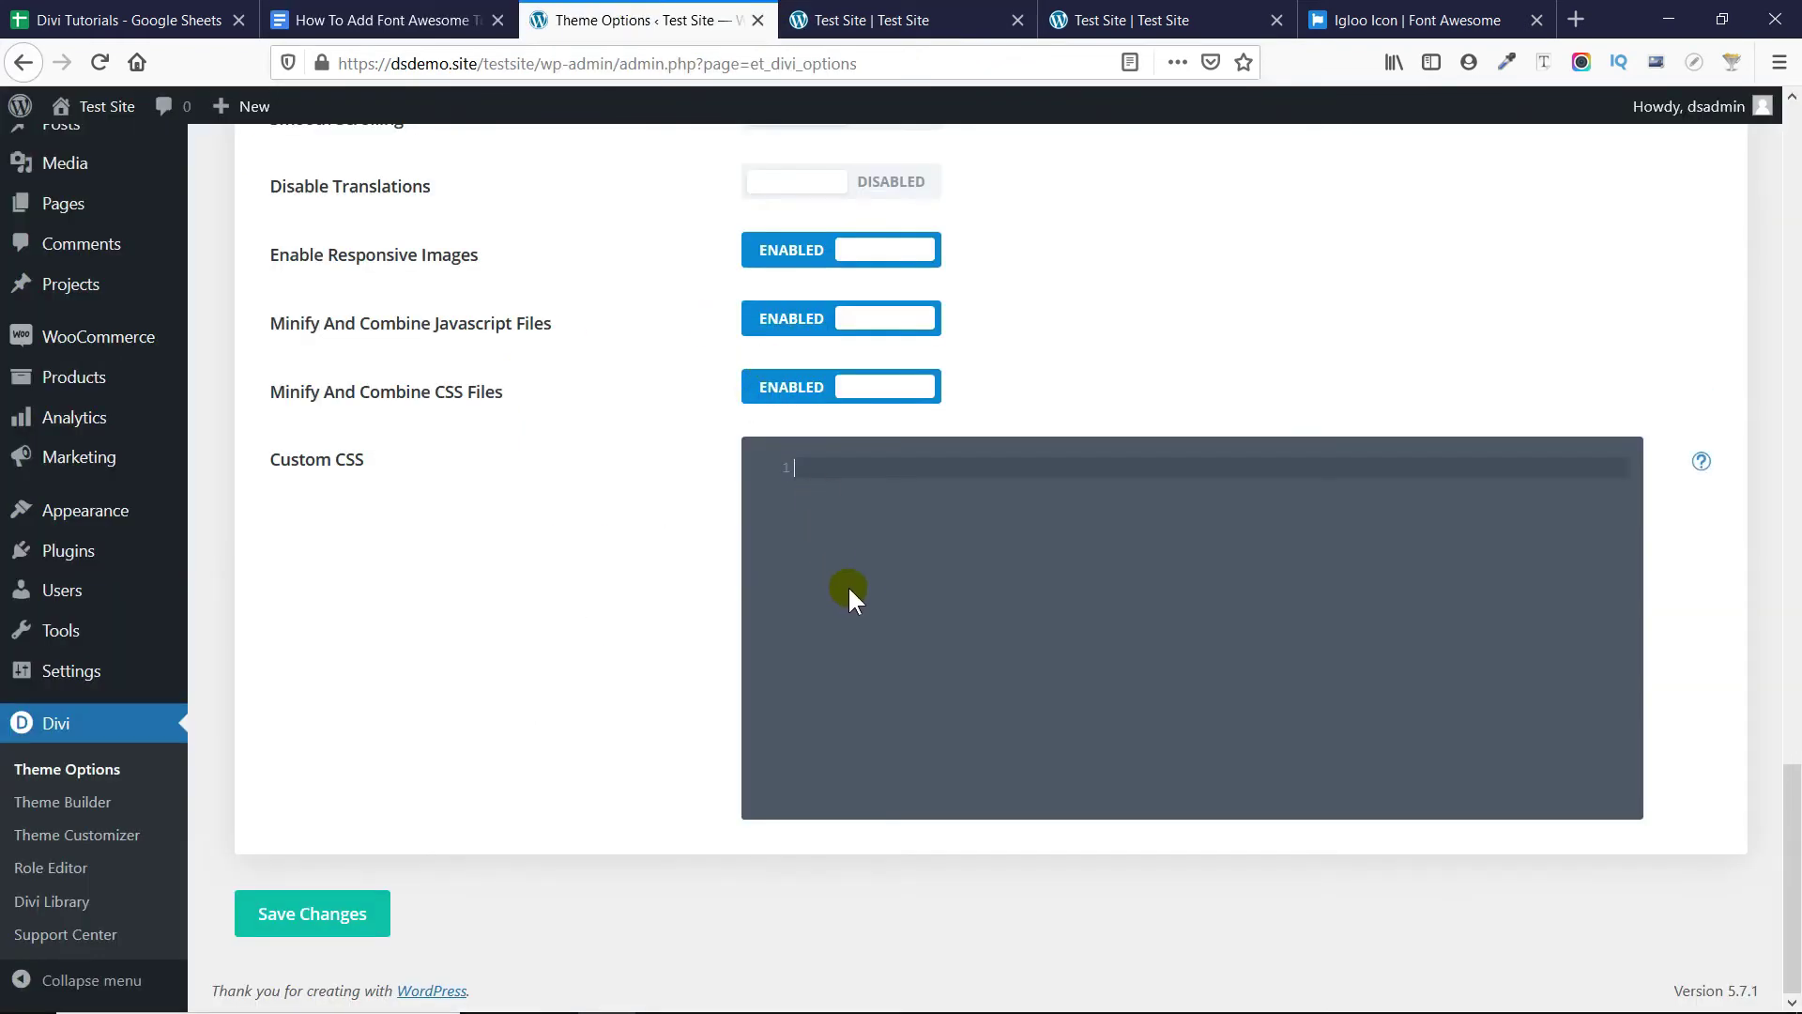
pyautogui.hotkey('ctrl', 'v')
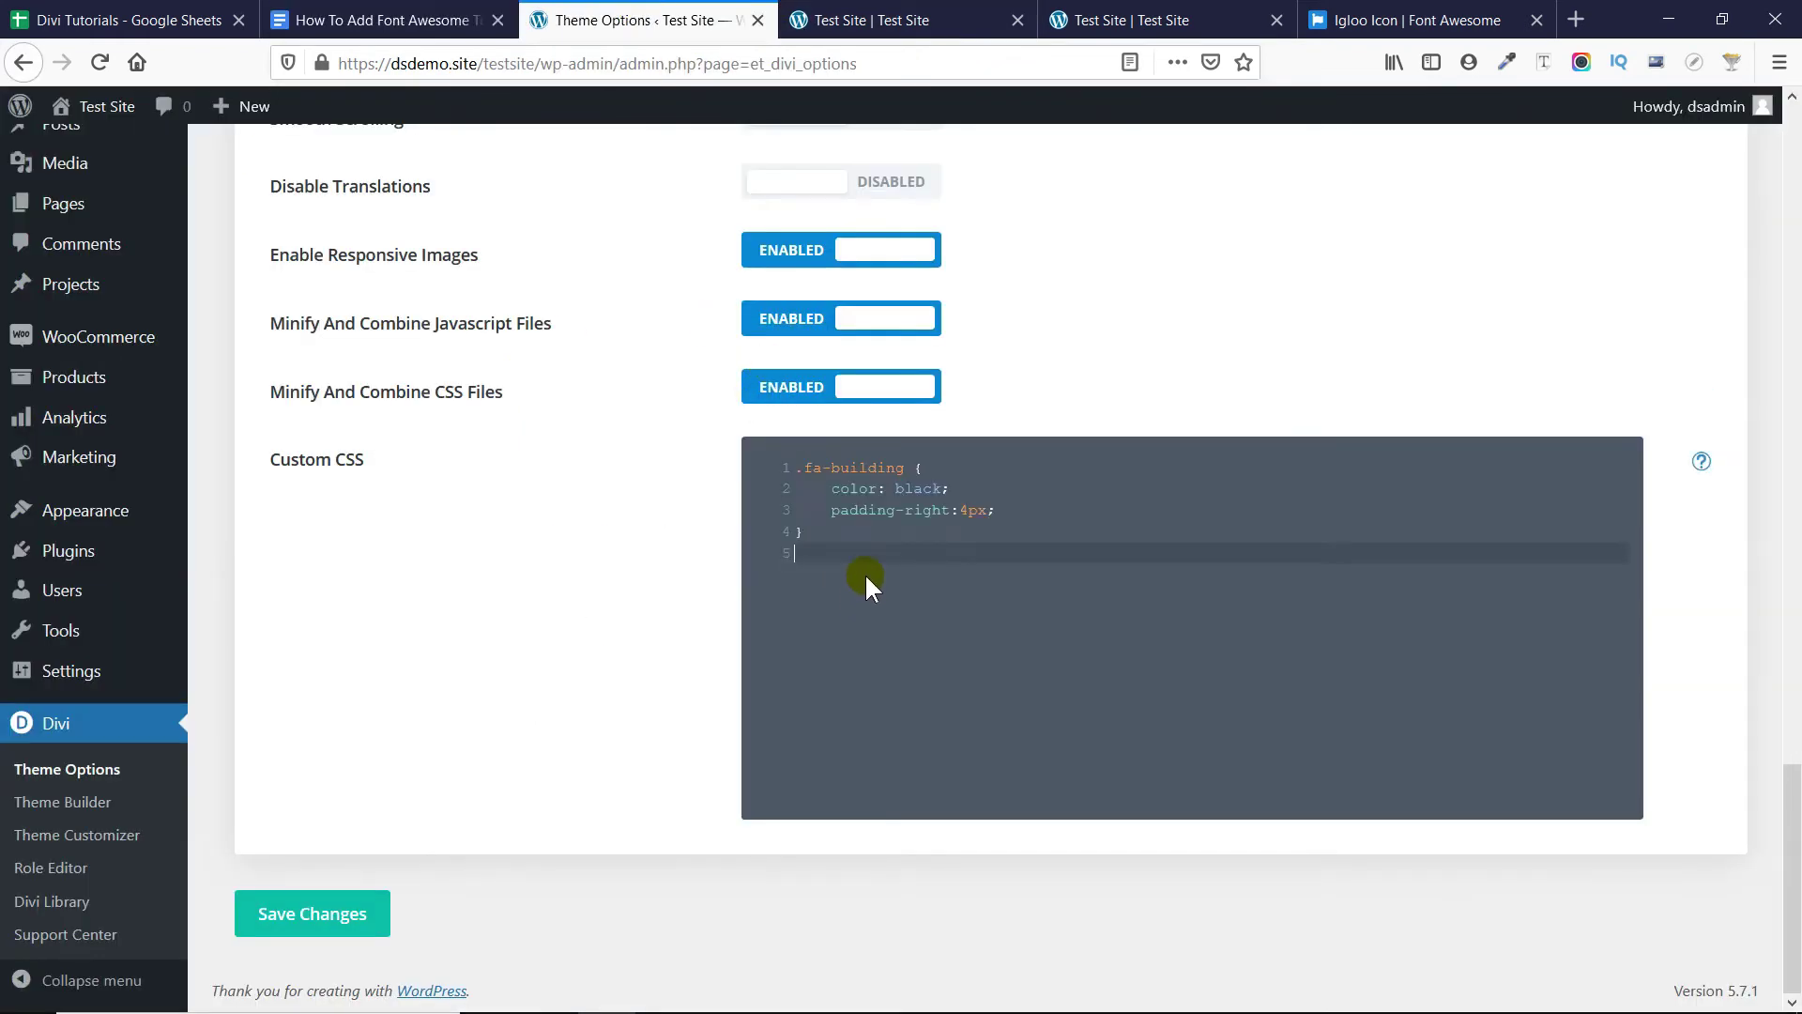
pyautogui.click(925, 488)
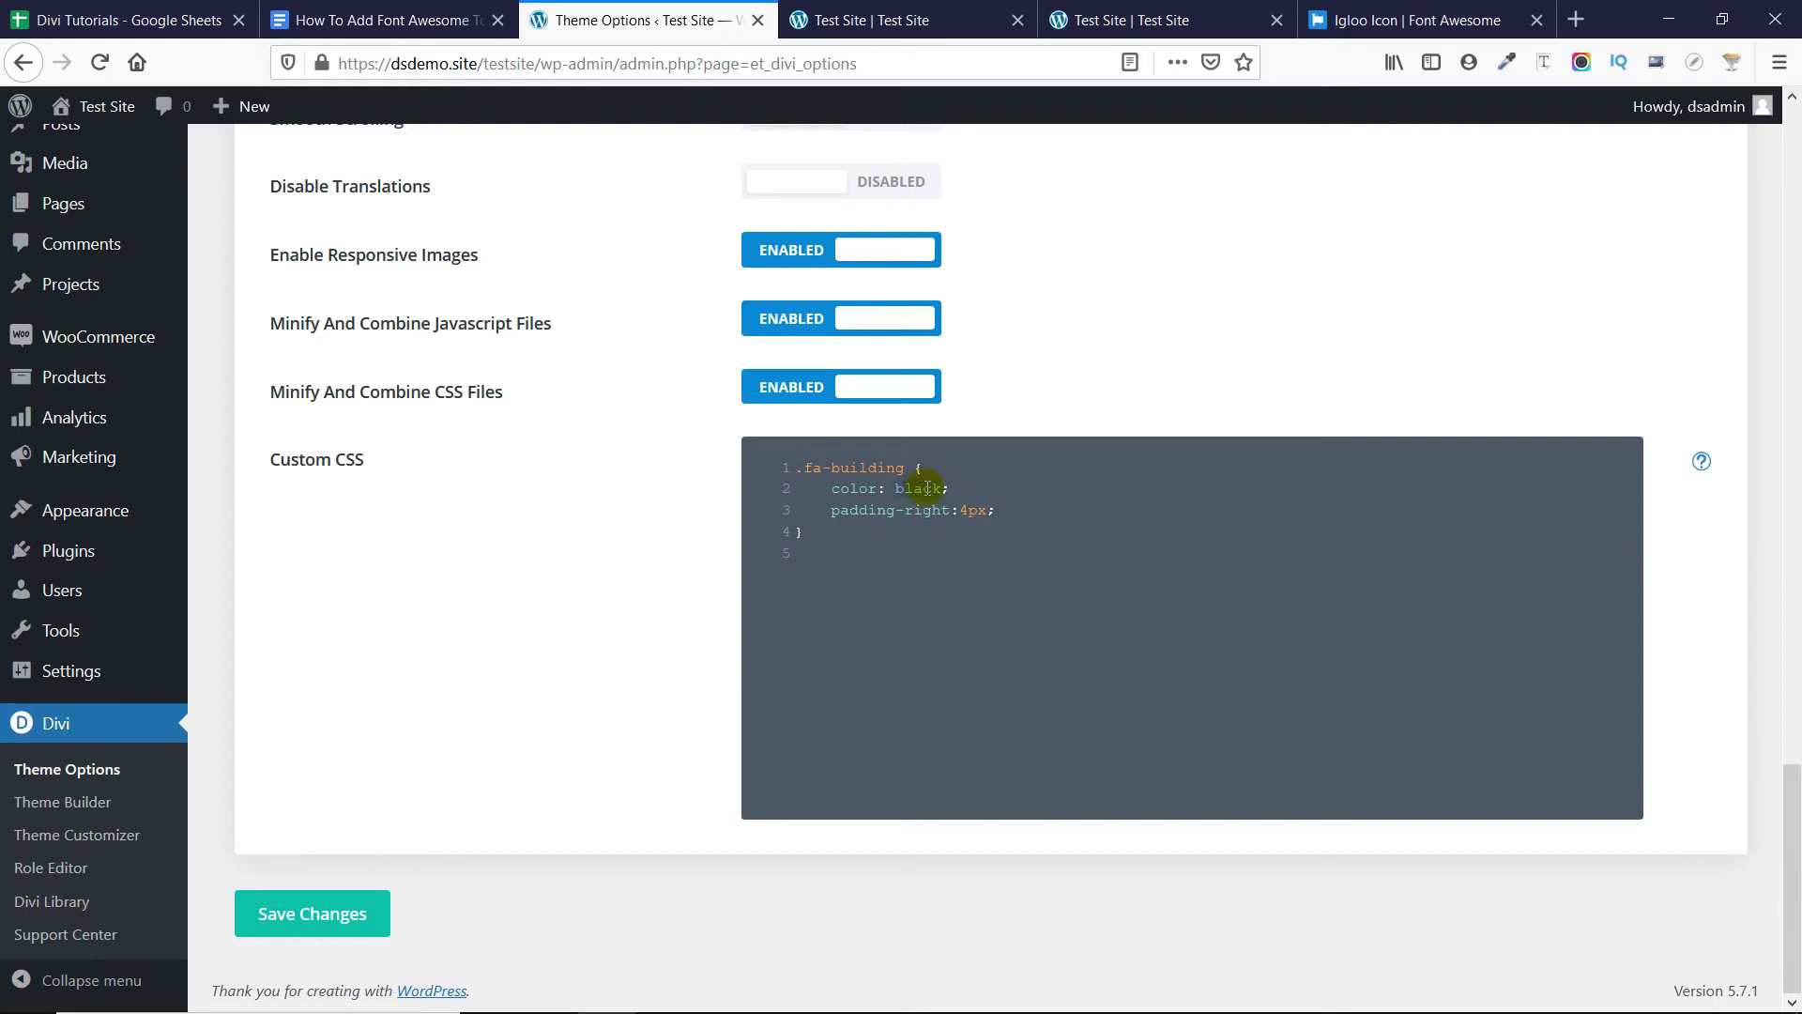
pyautogui.doubleClick(927, 488)
pyautogui.write('#000')
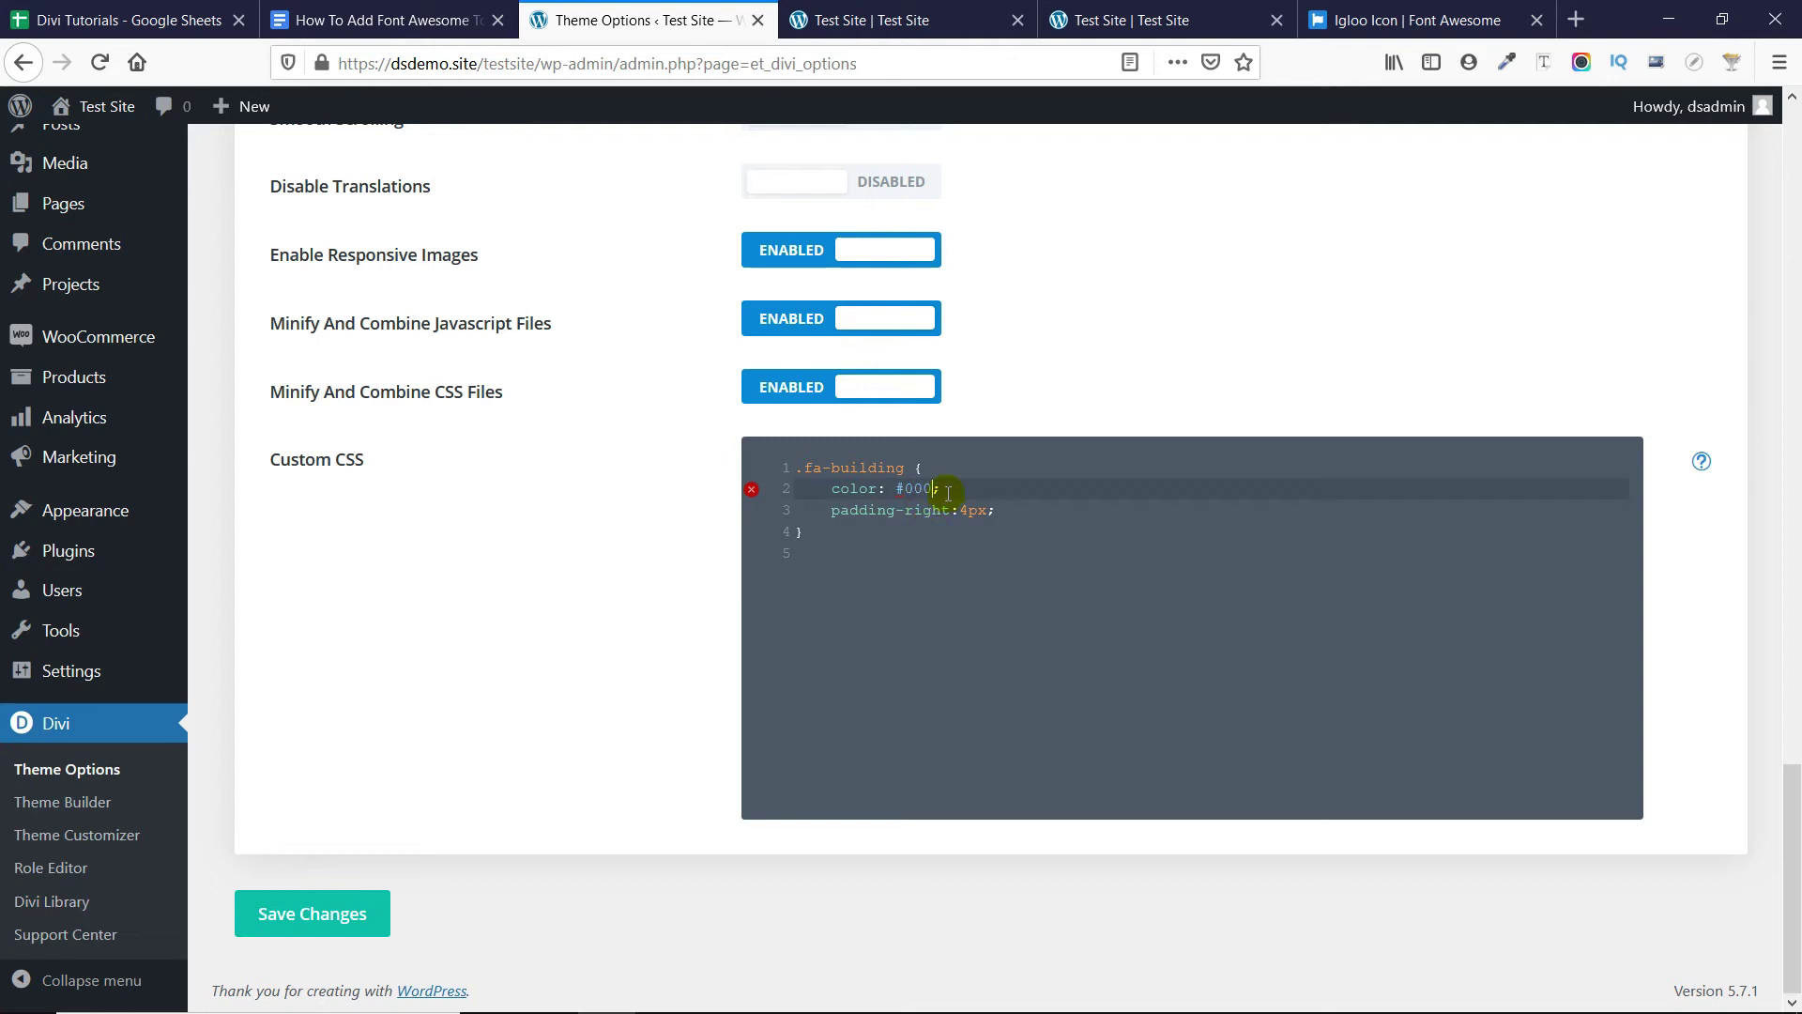
pyautogui.click(956, 512)
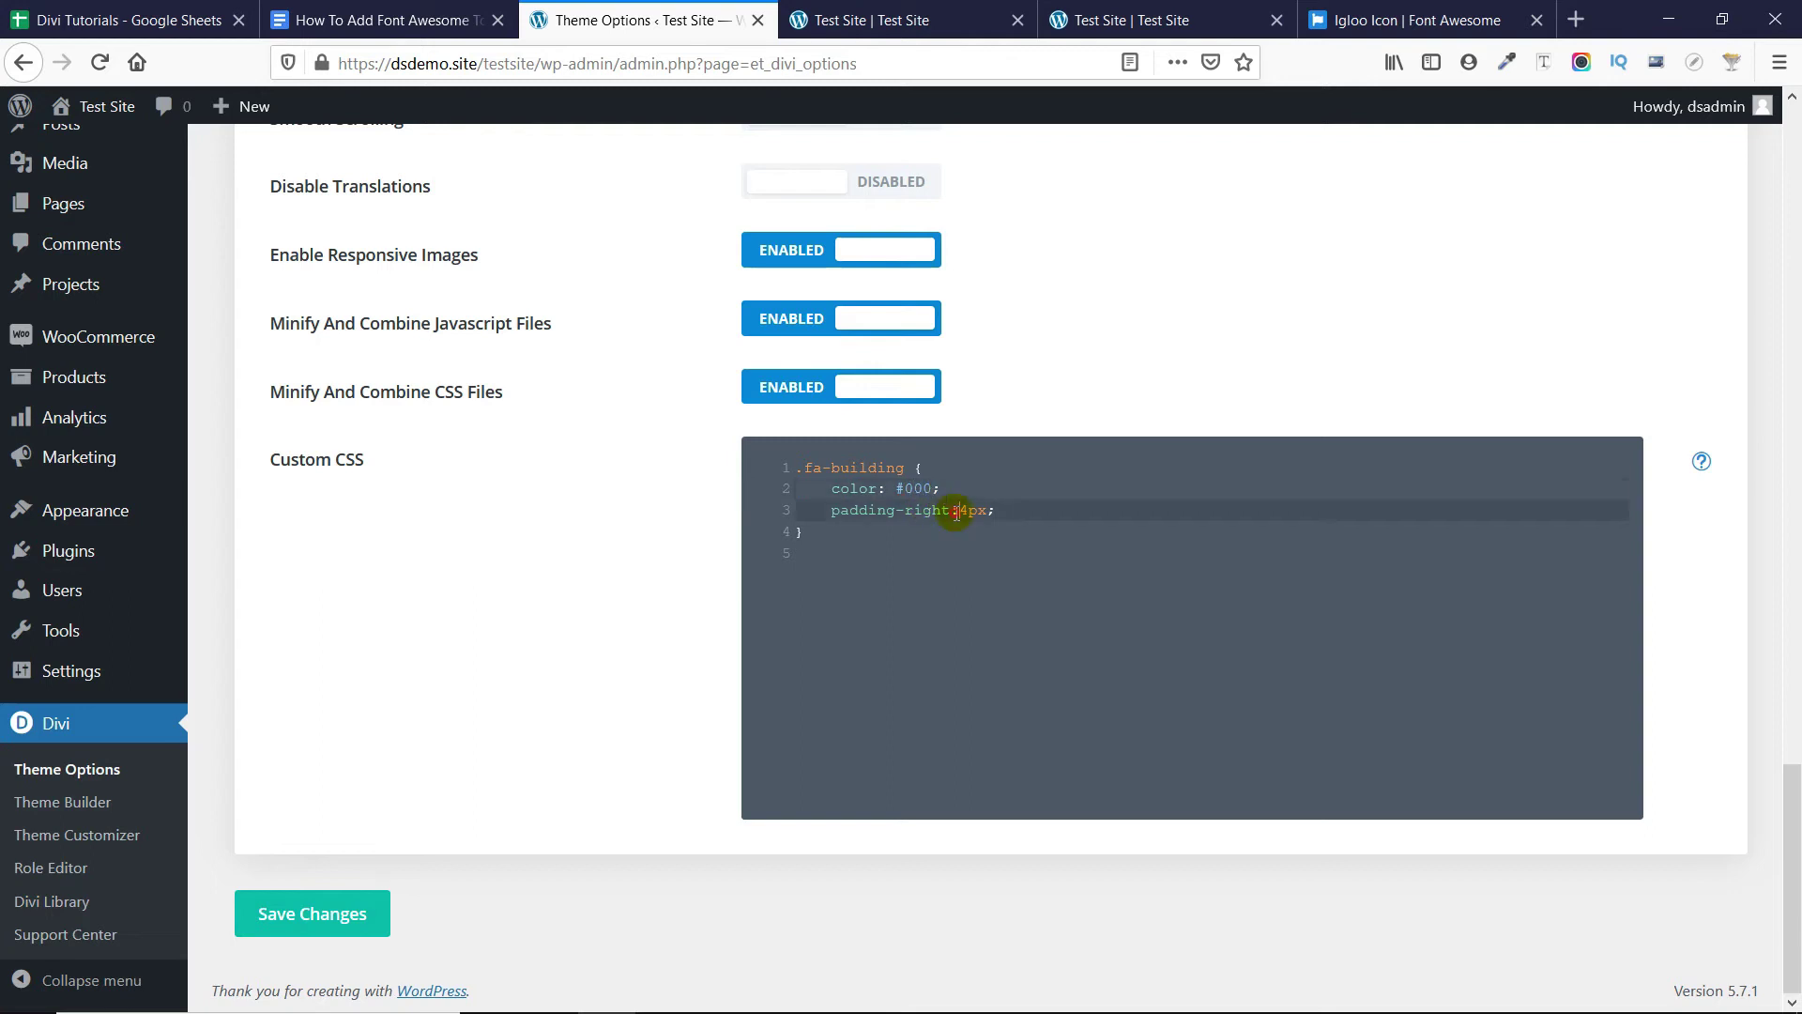
pyautogui.click(934, 484)
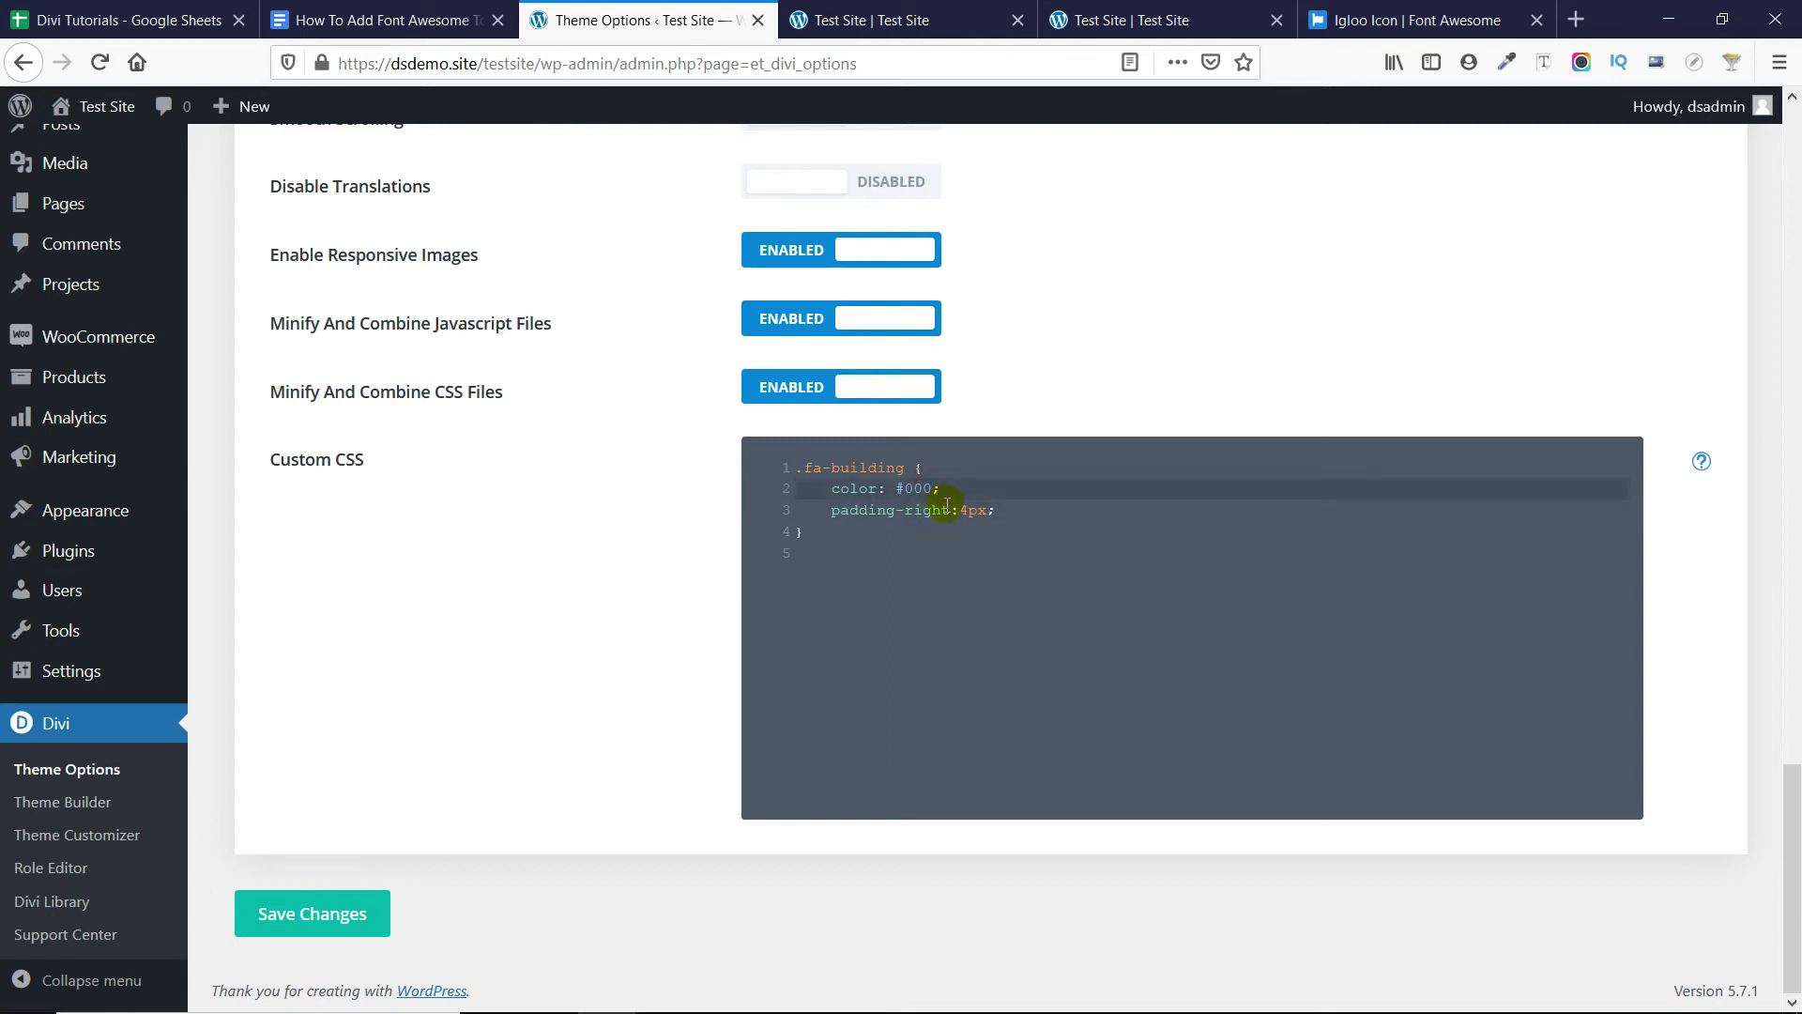
pyautogui.write('000111')
pyautogui.click(1029, 546)
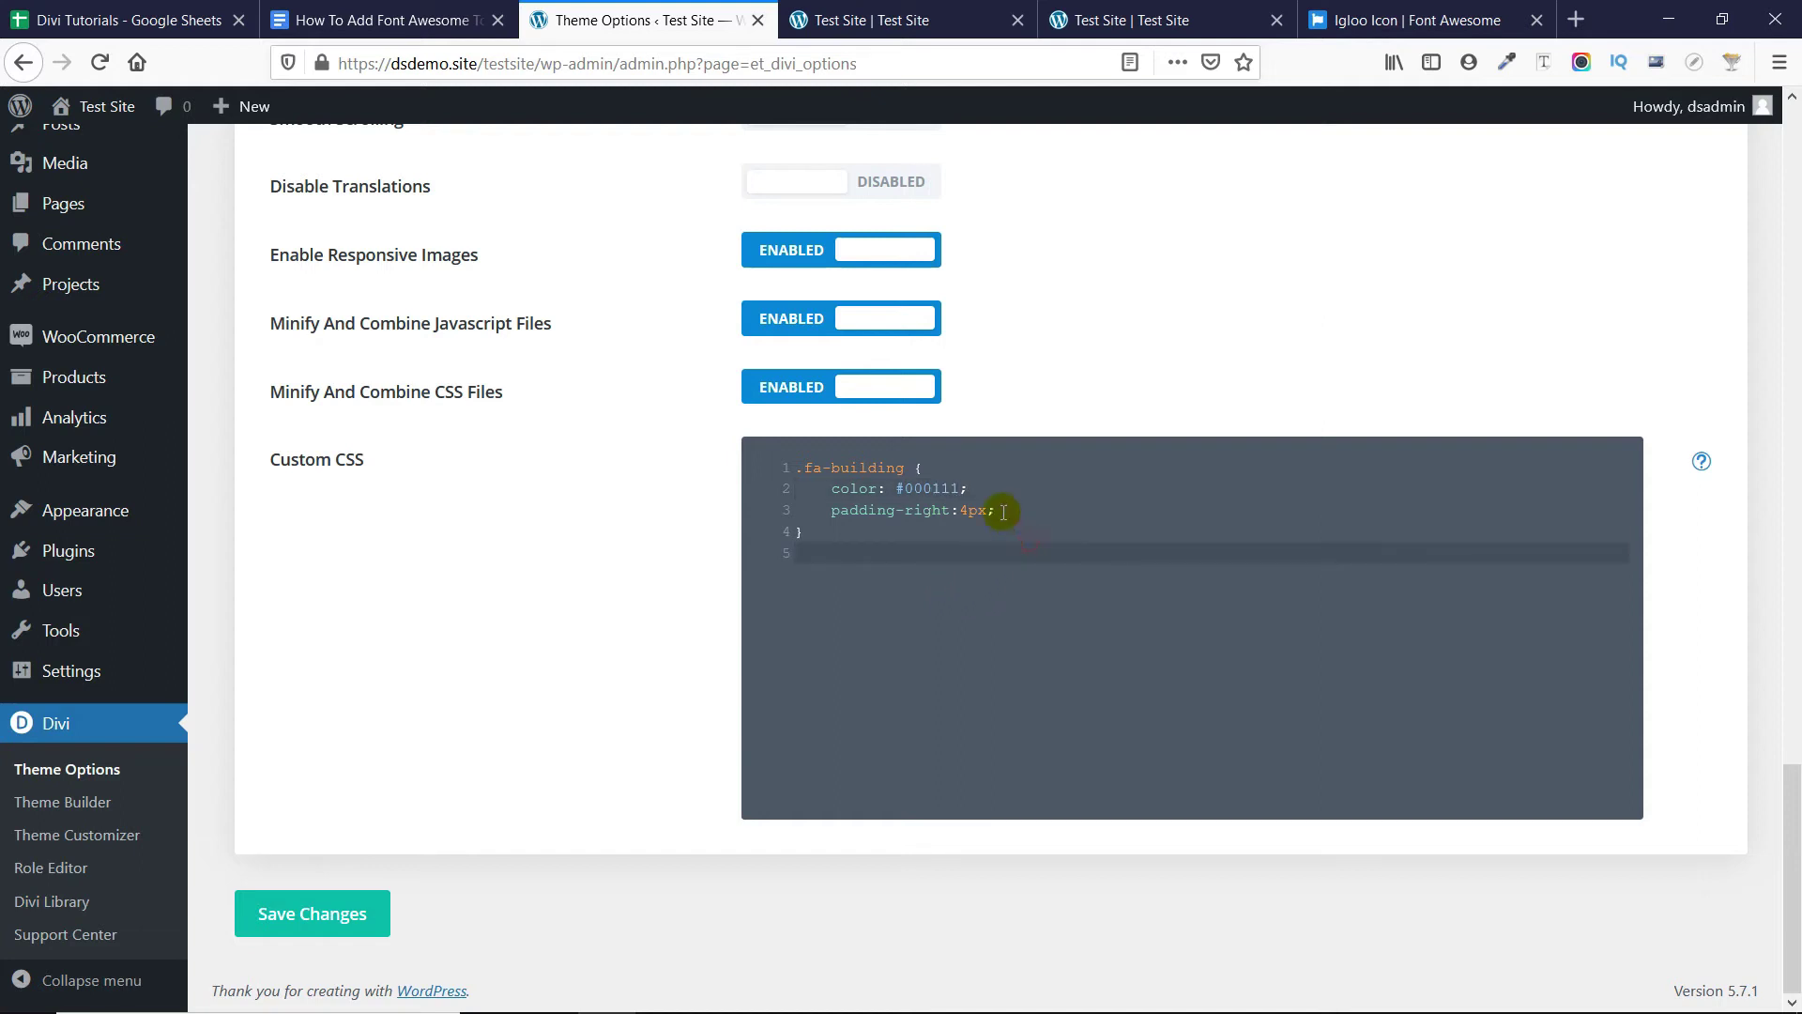
# Search 'hex code', pick bright blue #334FFF on HTML Color Codes and copy the hex value.
pyautogui.click(1577, 19)
pyautogui.write('hex')
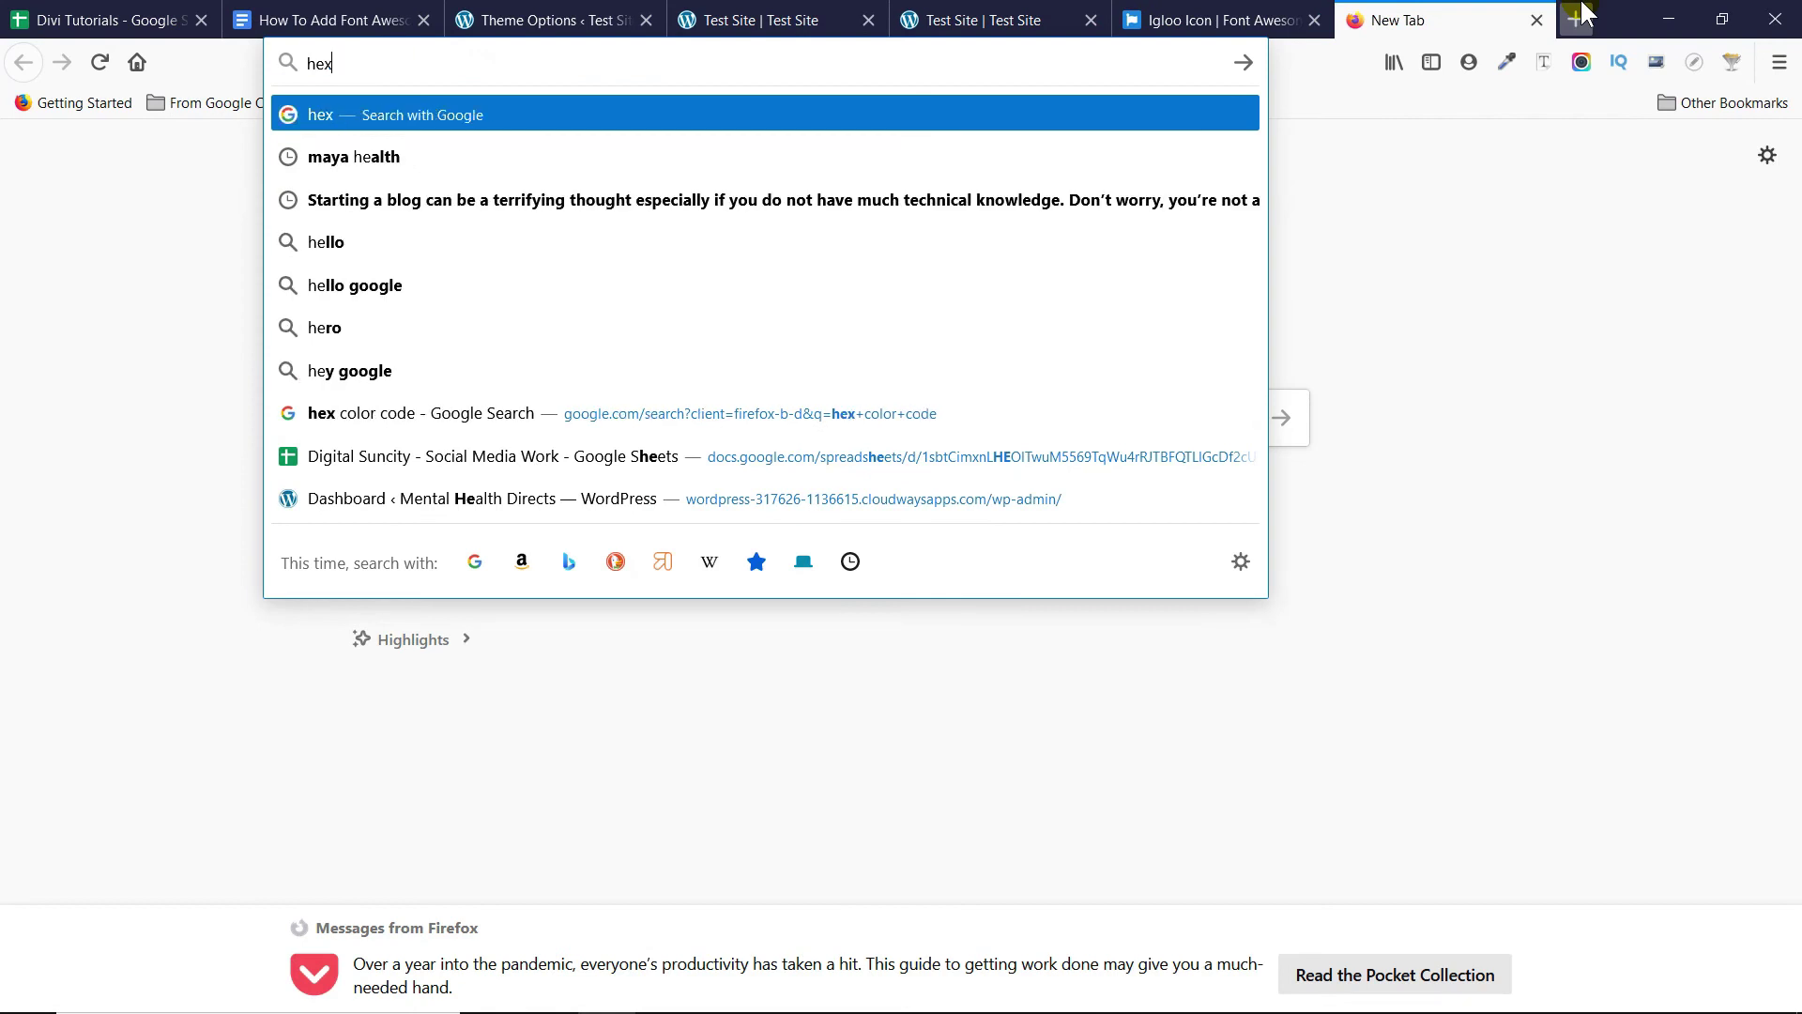
pyautogui.write('c')
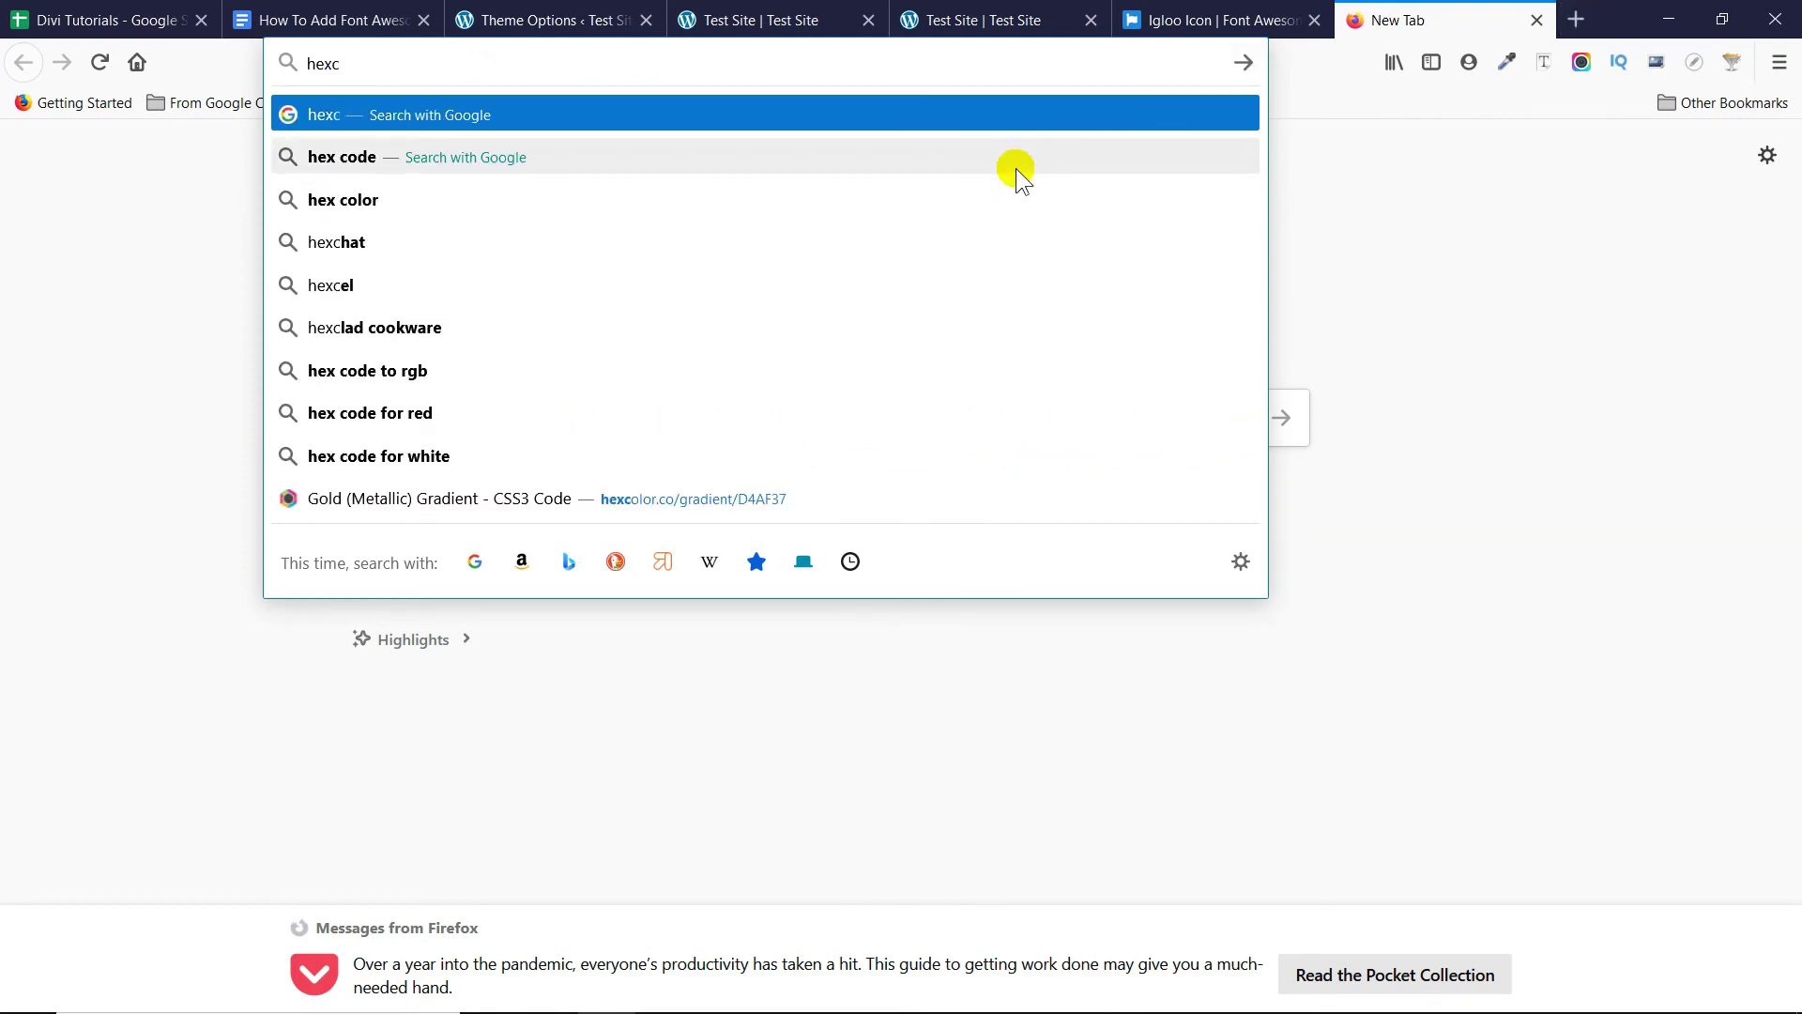
pyautogui.click(1016, 170)
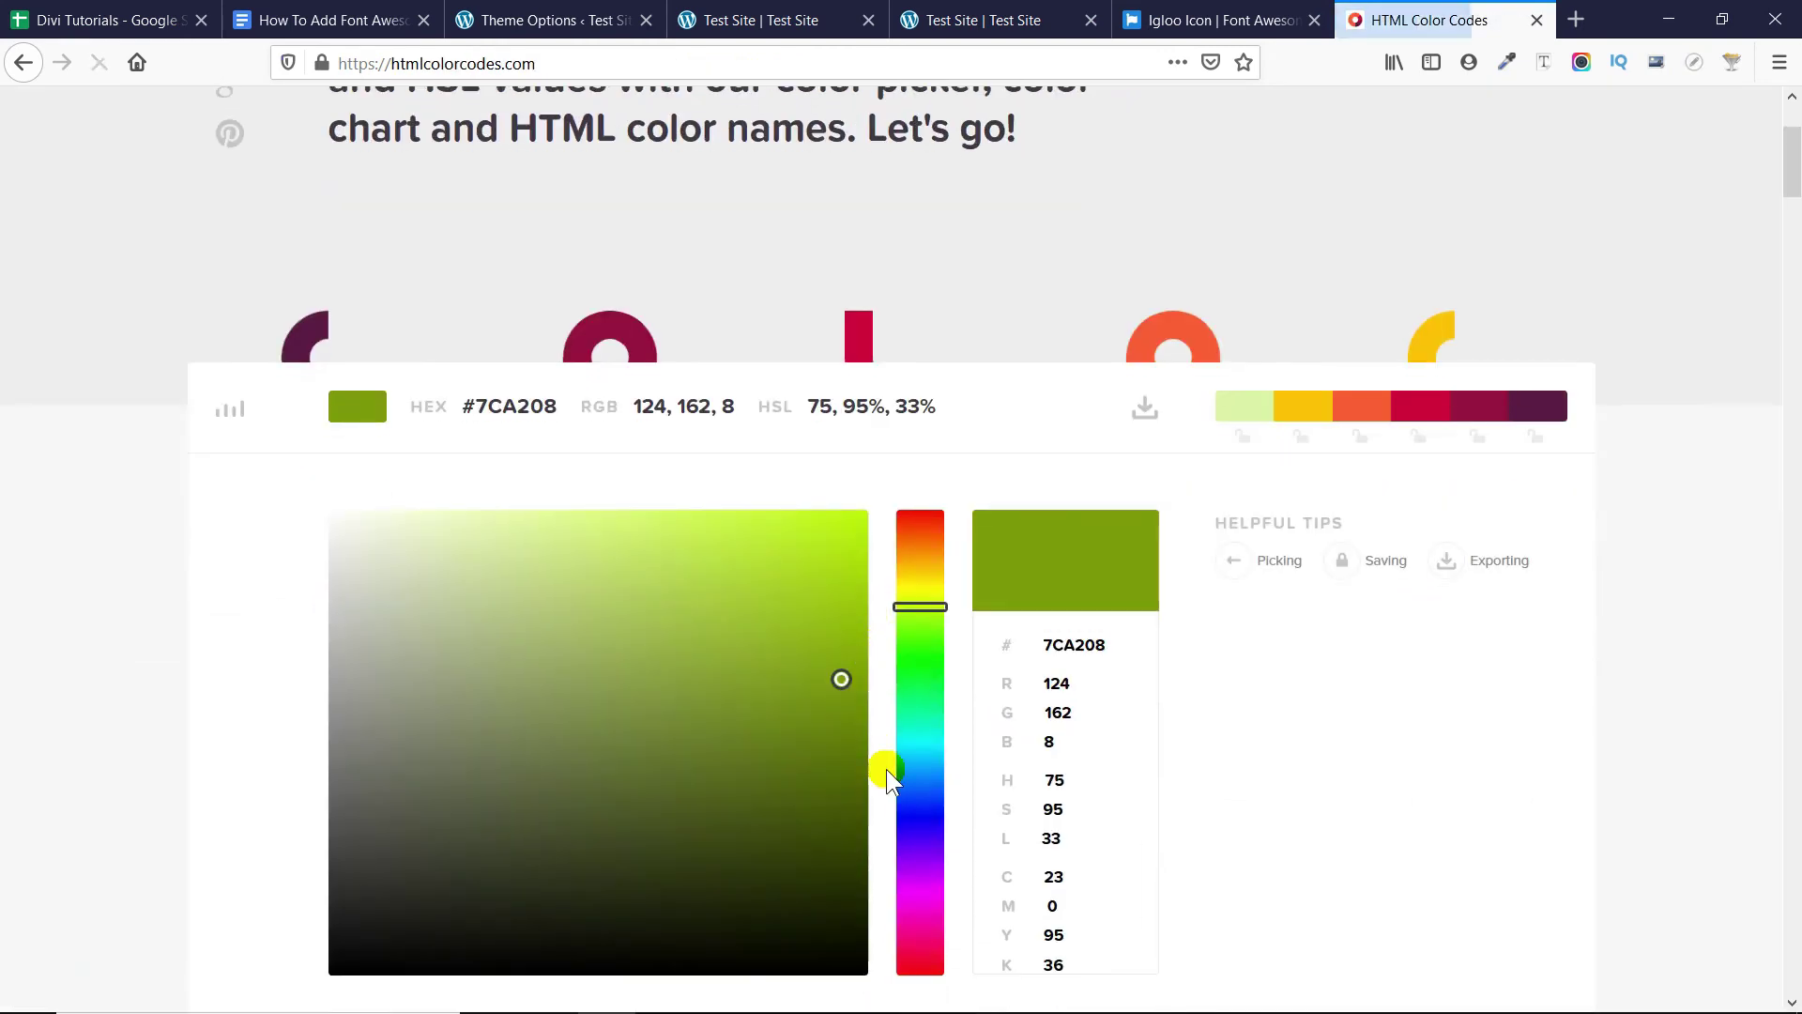
pyautogui.click(913, 808)
pyautogui.moveTo(791, 578); pyautogui.dragTo(760, 463)
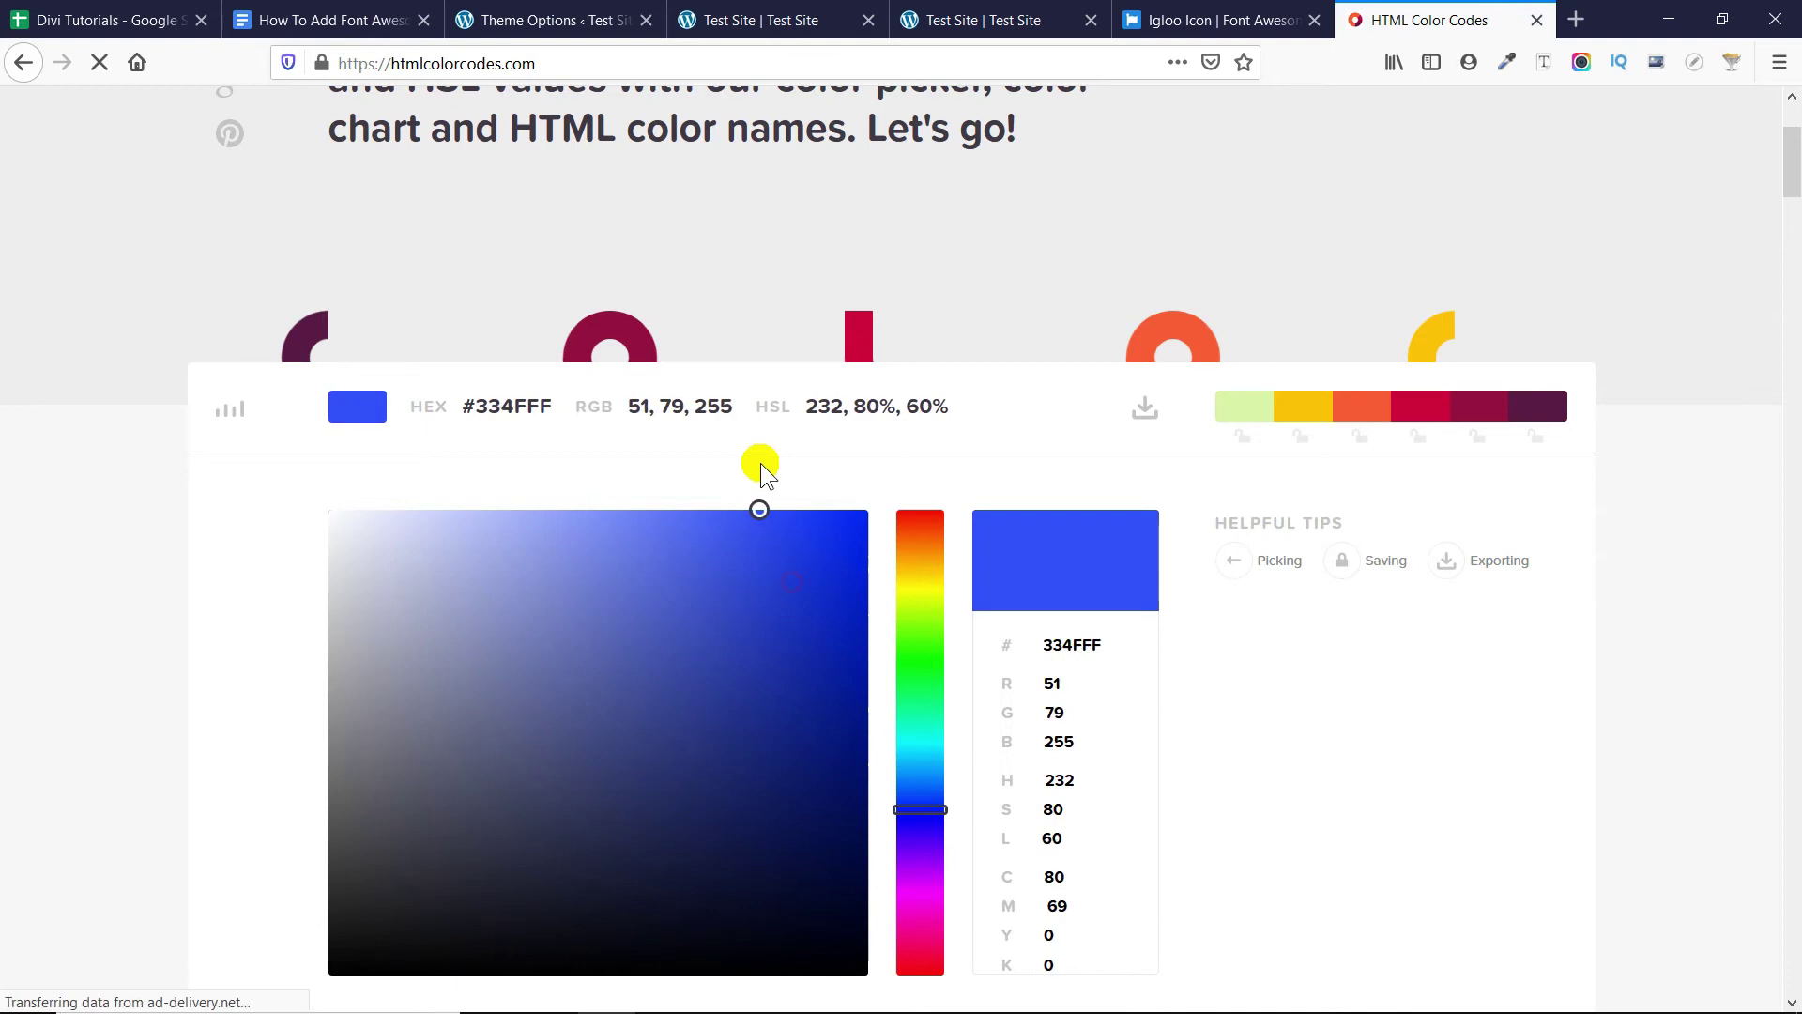
pyautogui.moveTo(1117, 646); pyautogui.dragTo(986, 645)
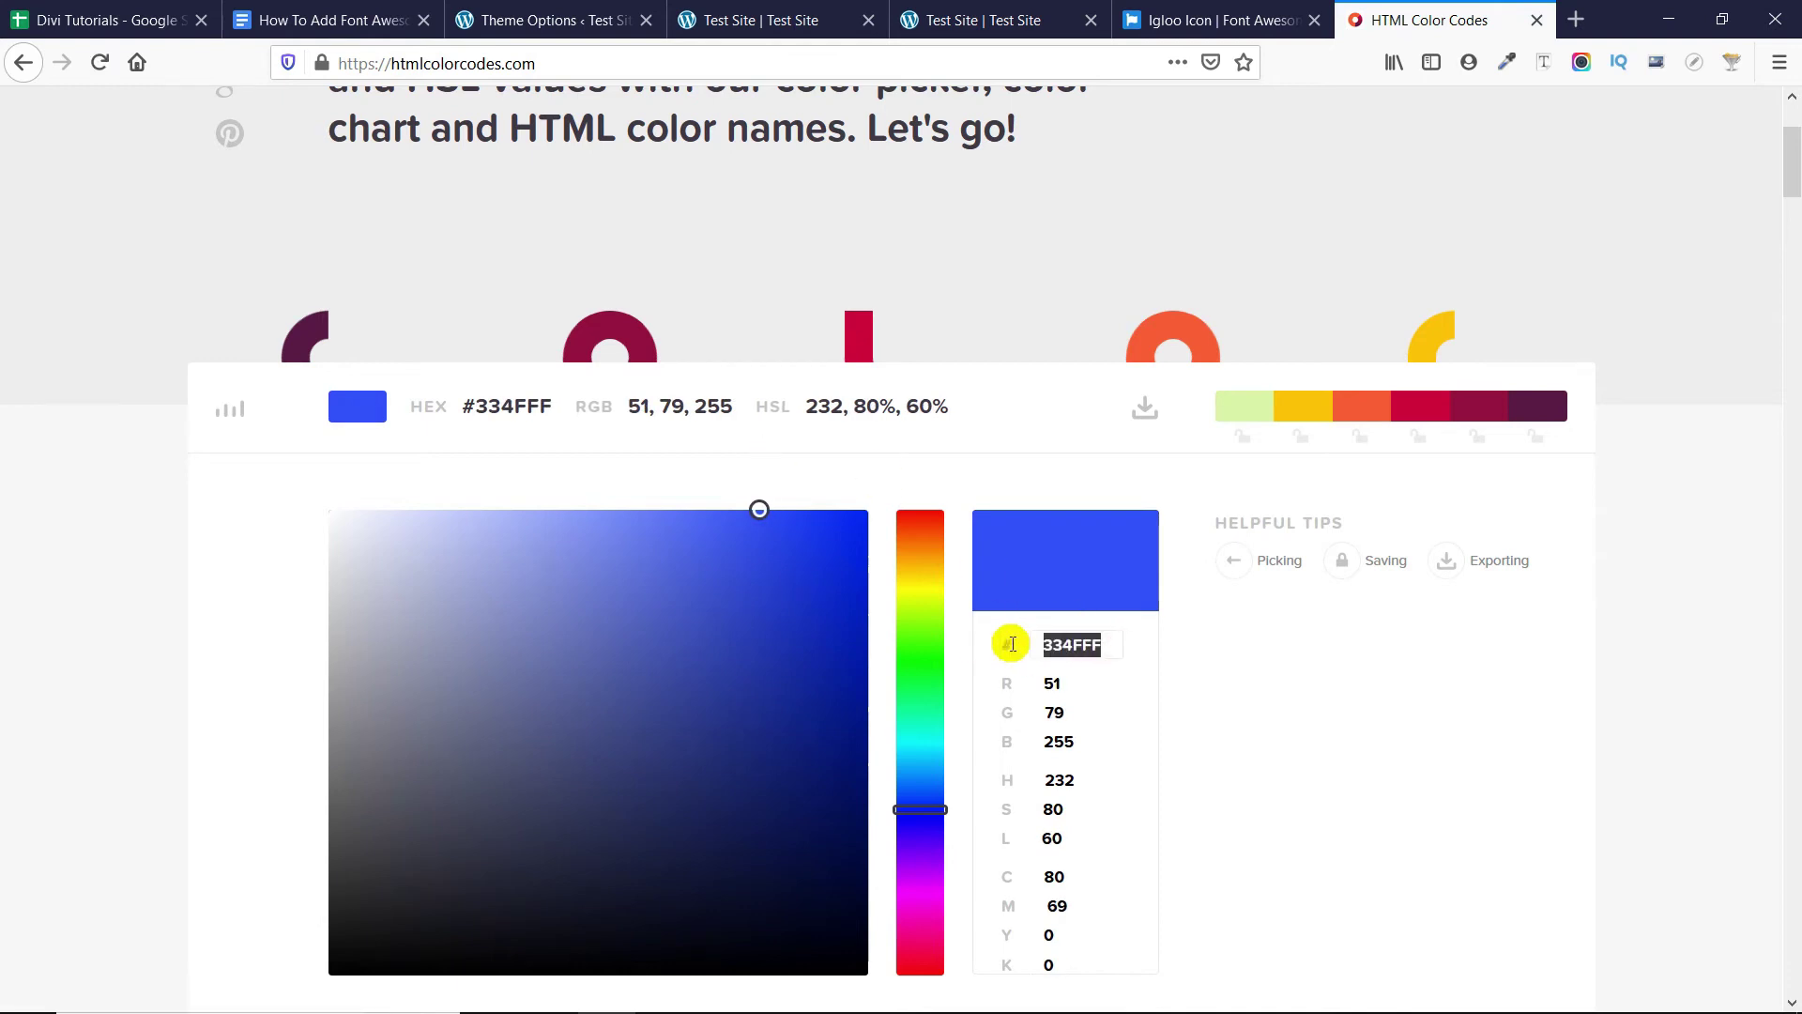
pyautogui.rightClick(1056, 644)
pyautogui.click(1099, 707)
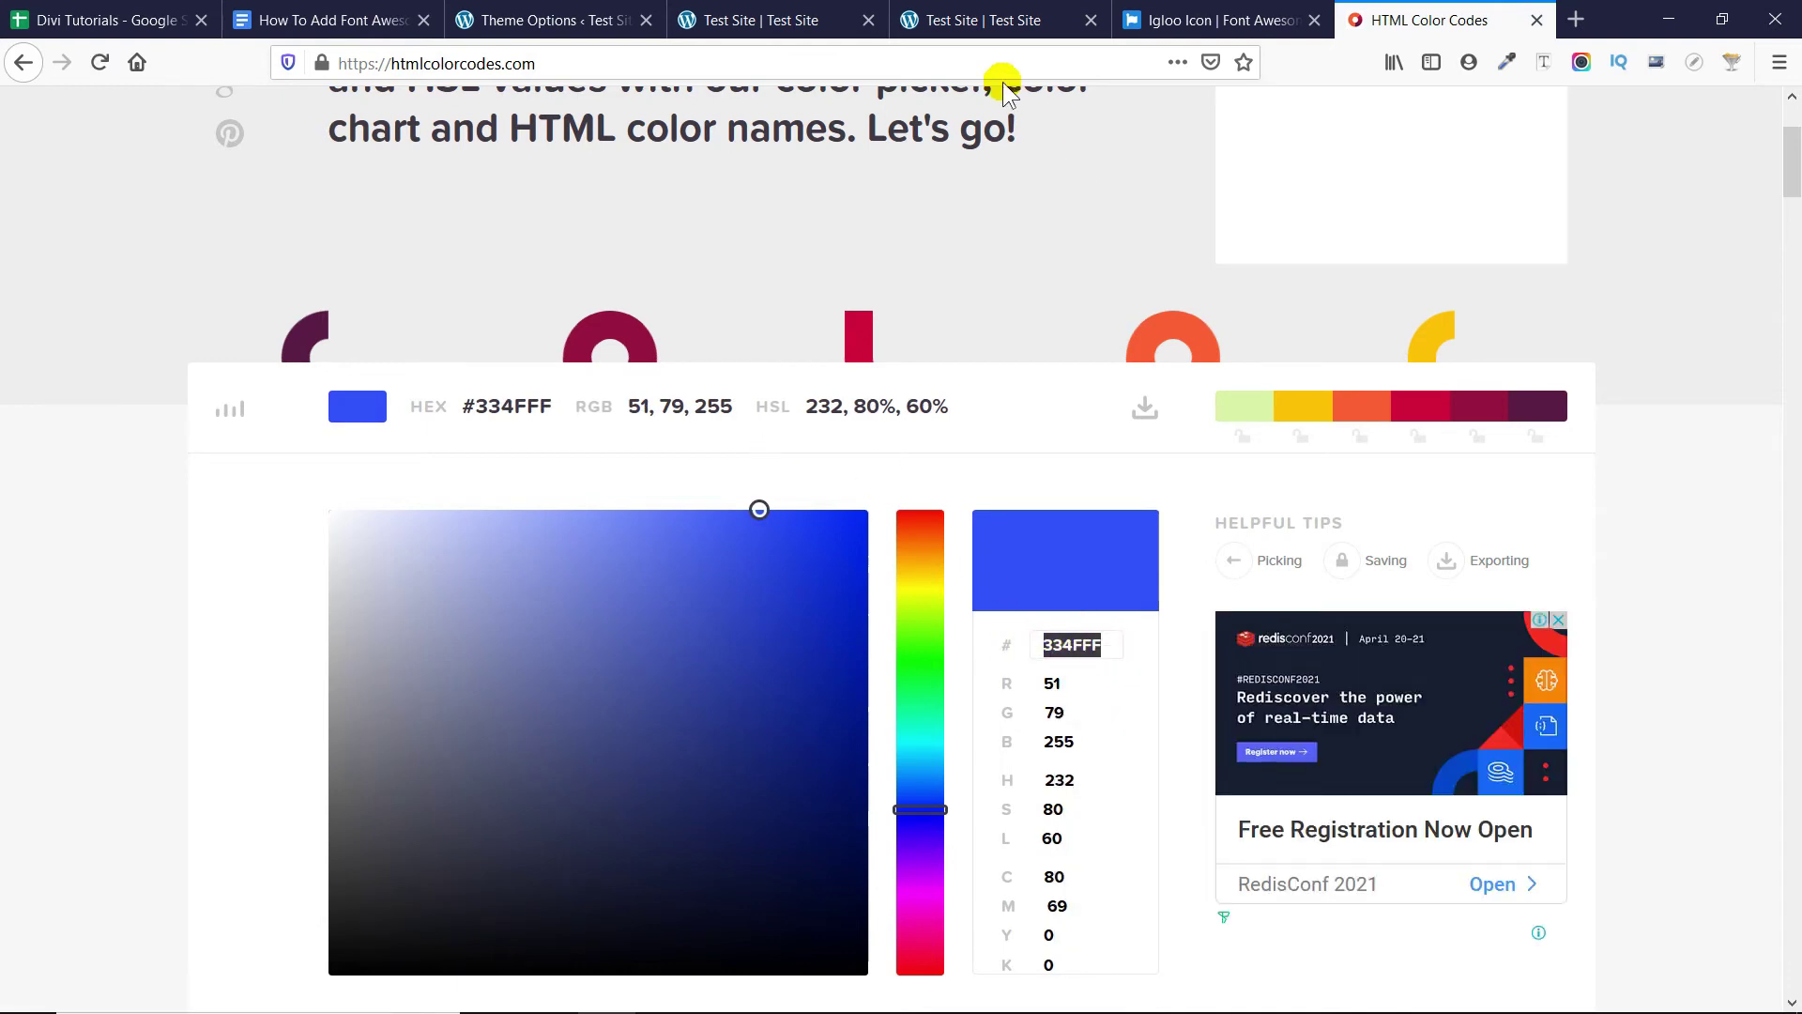
pyautogui.click(587, 18)
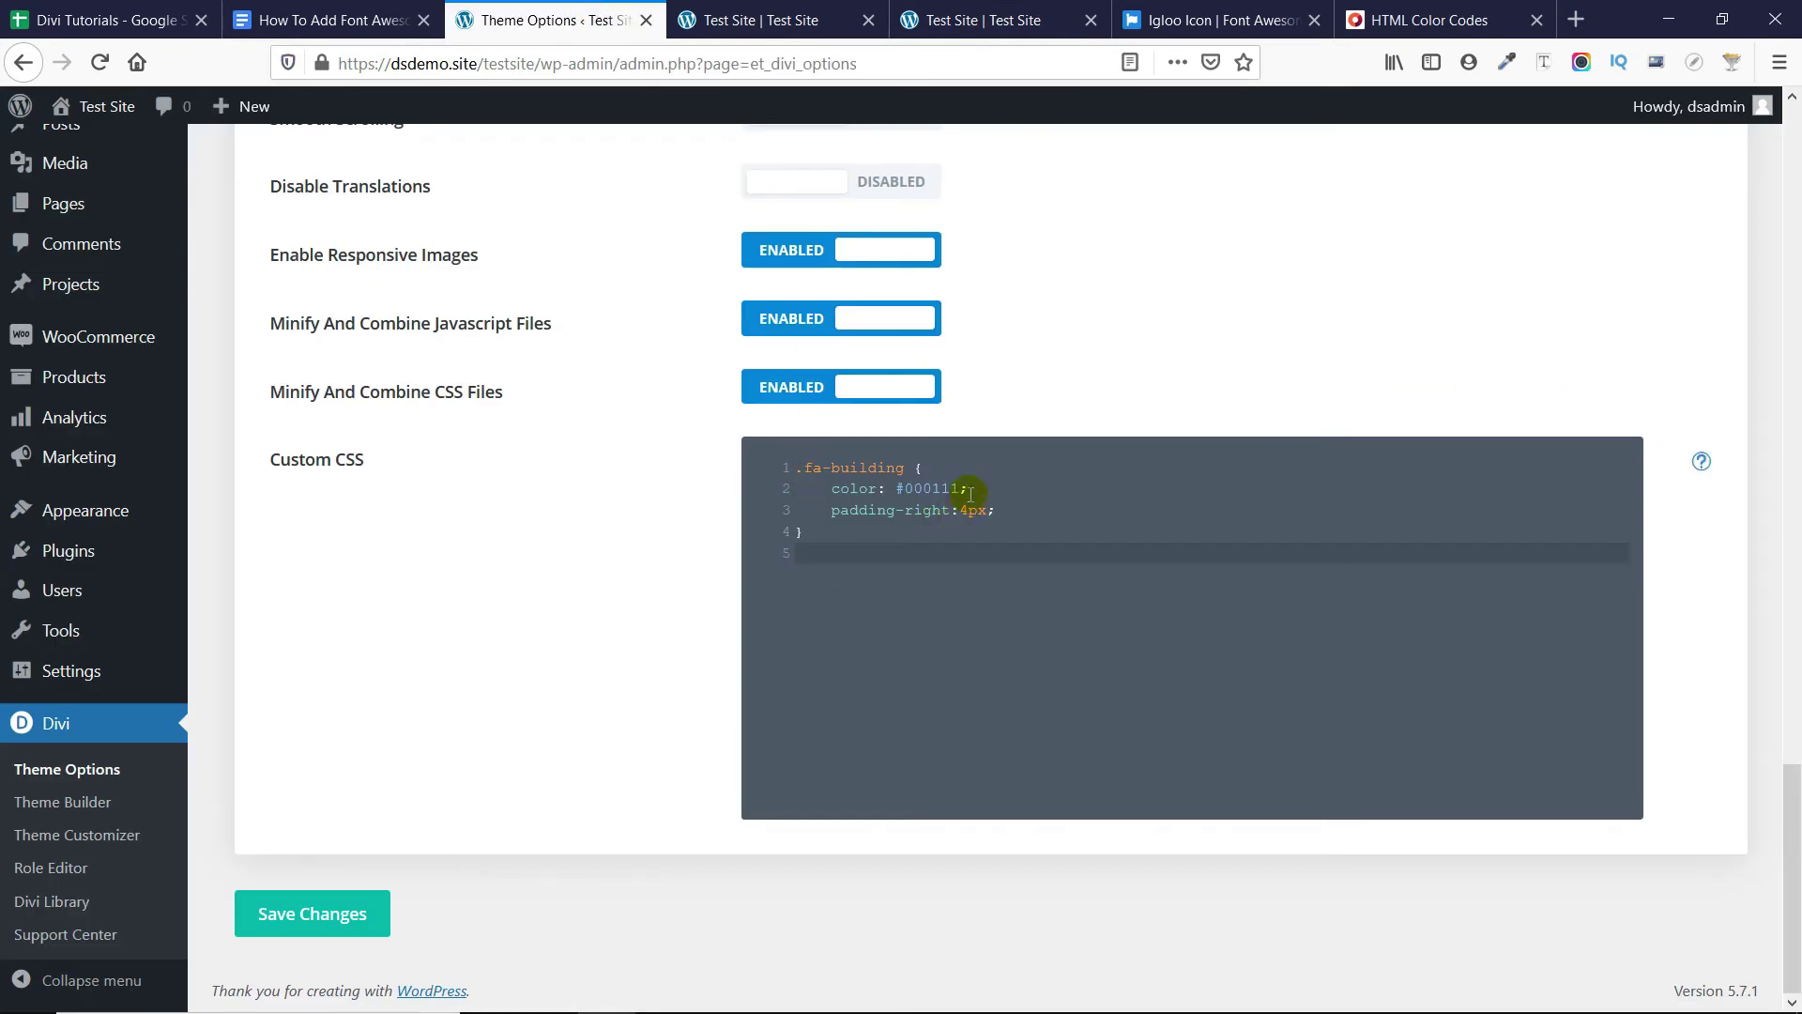
# Paste 334fff over the 000111 colour value in the .fa-building rule.
pyautogui.doubleClick(928, 488)
pyautogui.rightClick(929, 485)
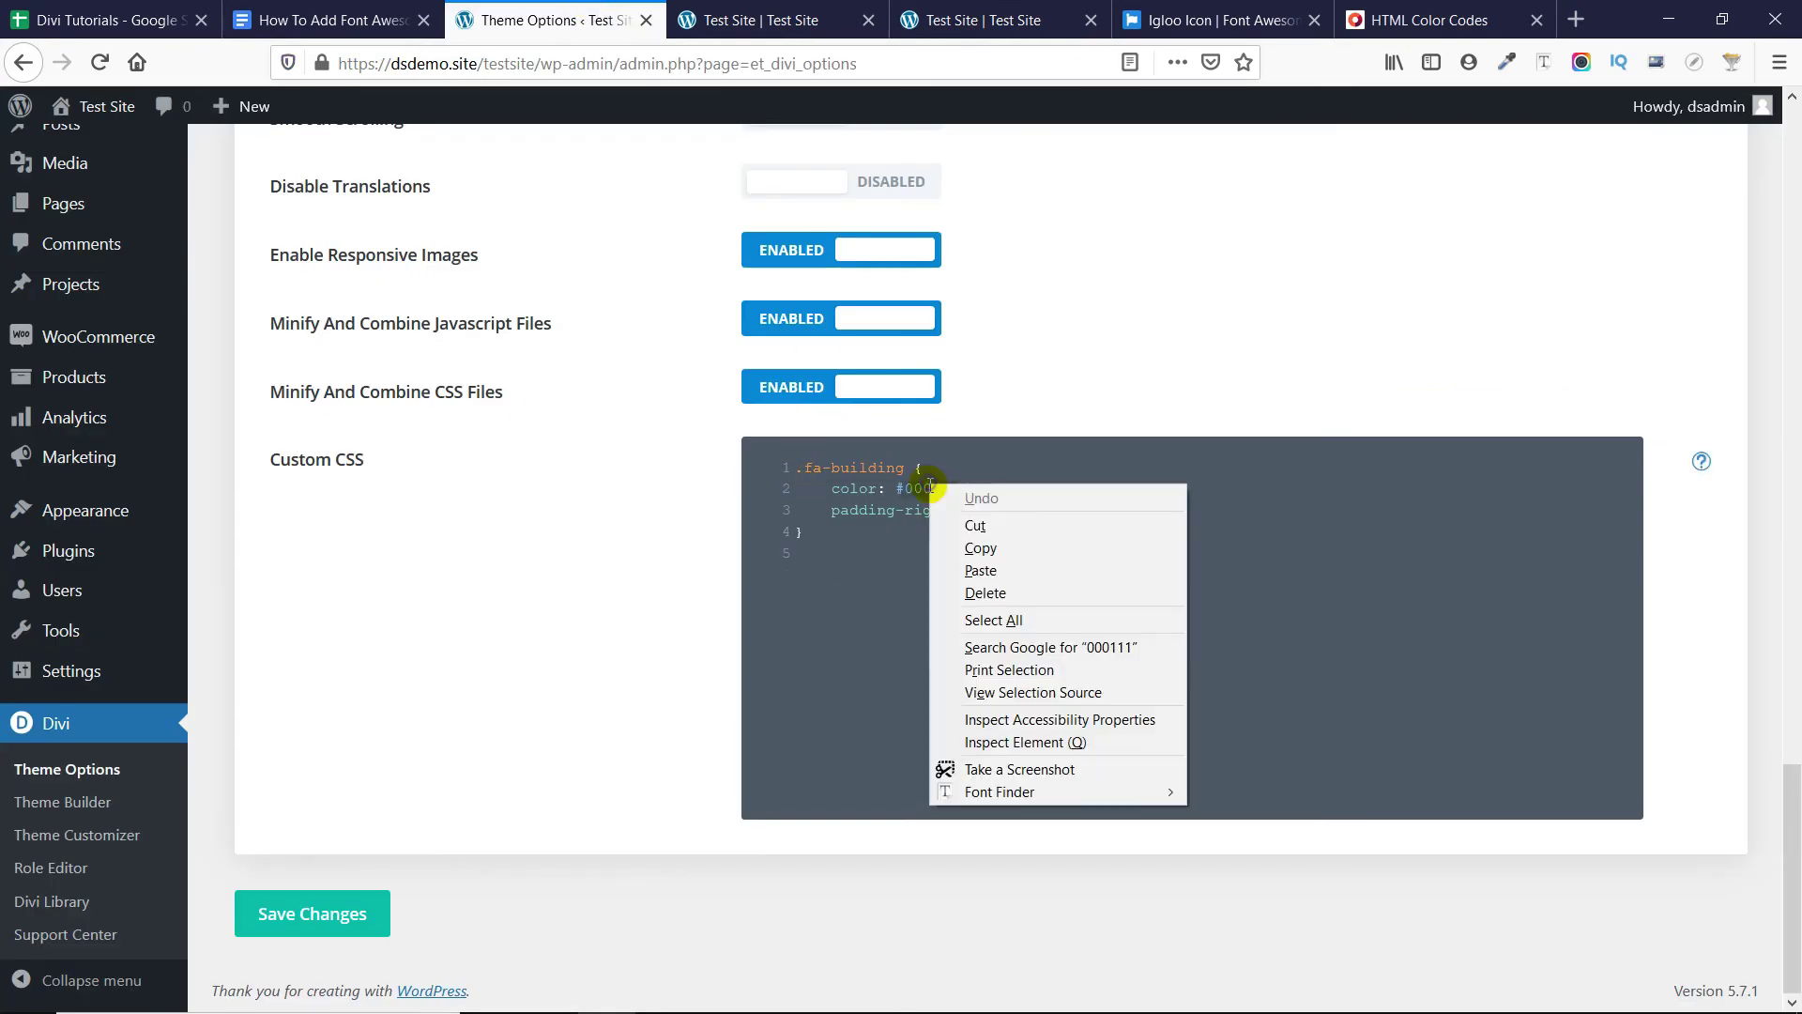
pyautogui.click(983, 570)
pyautogui.click(953, 510)
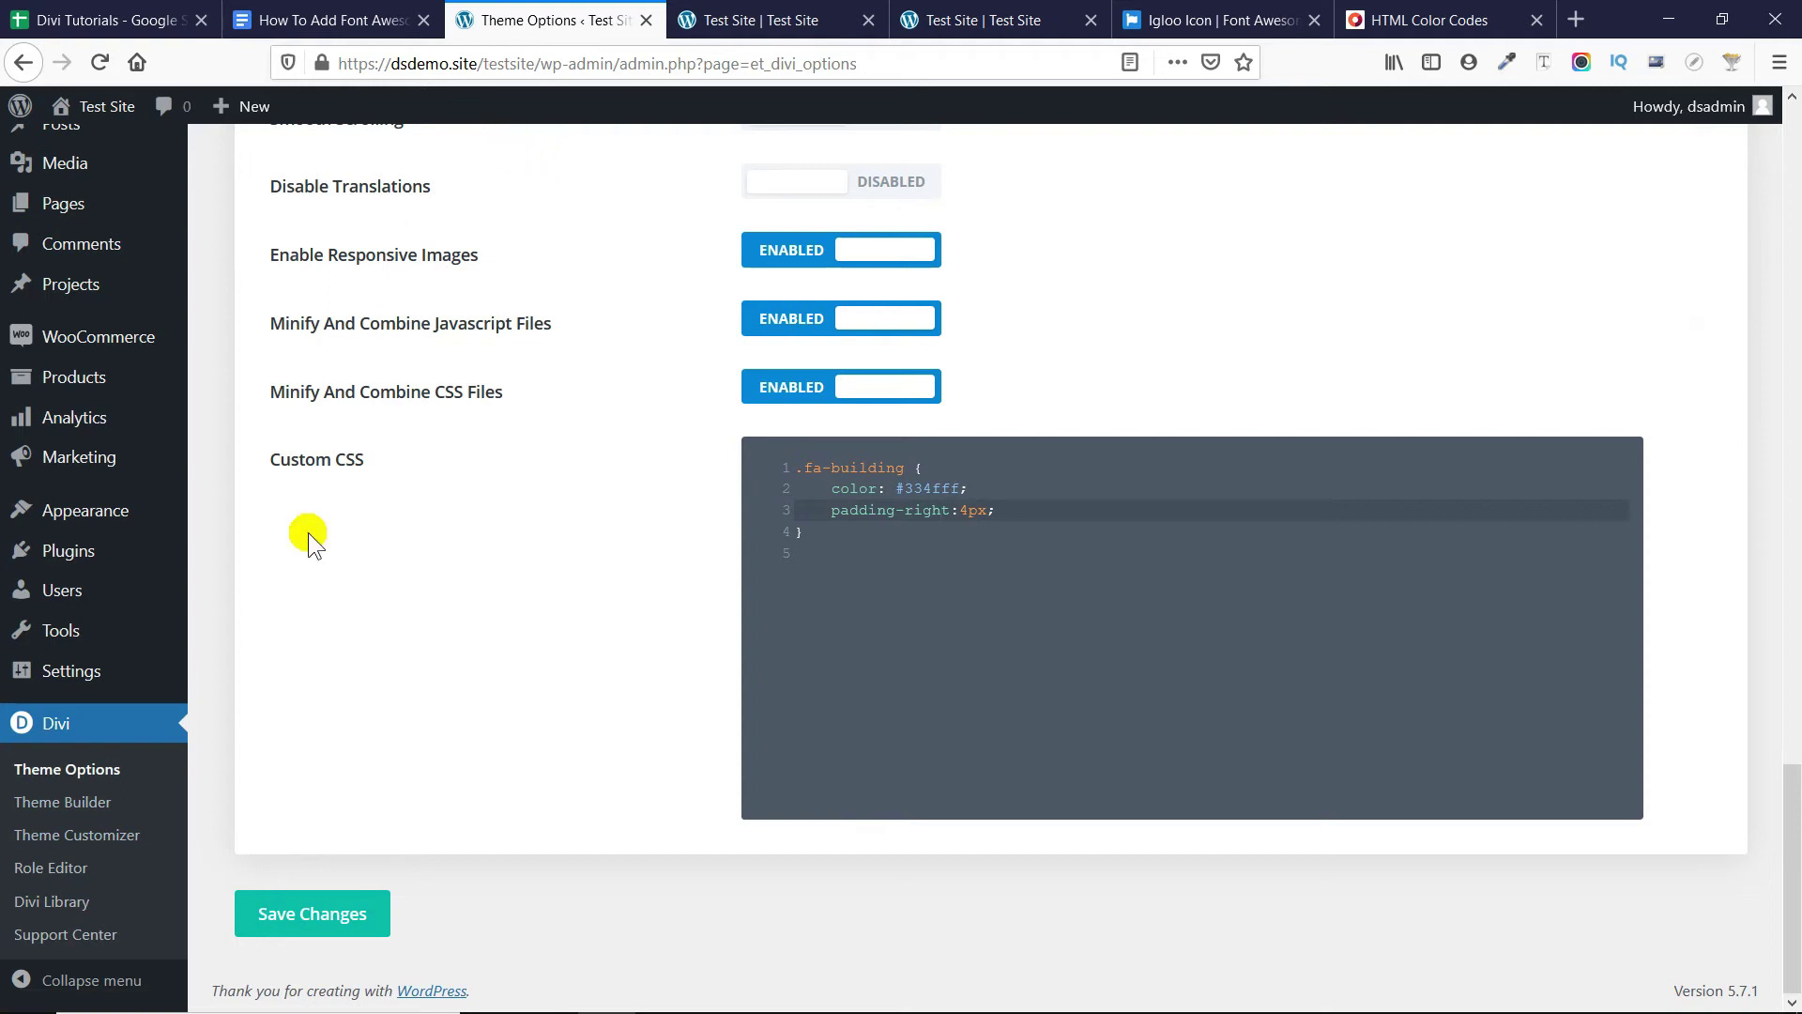
# Copy the fa-house-user class from the Home menu item's Navigation Label.
pyautogui.moveTo(113, 532)
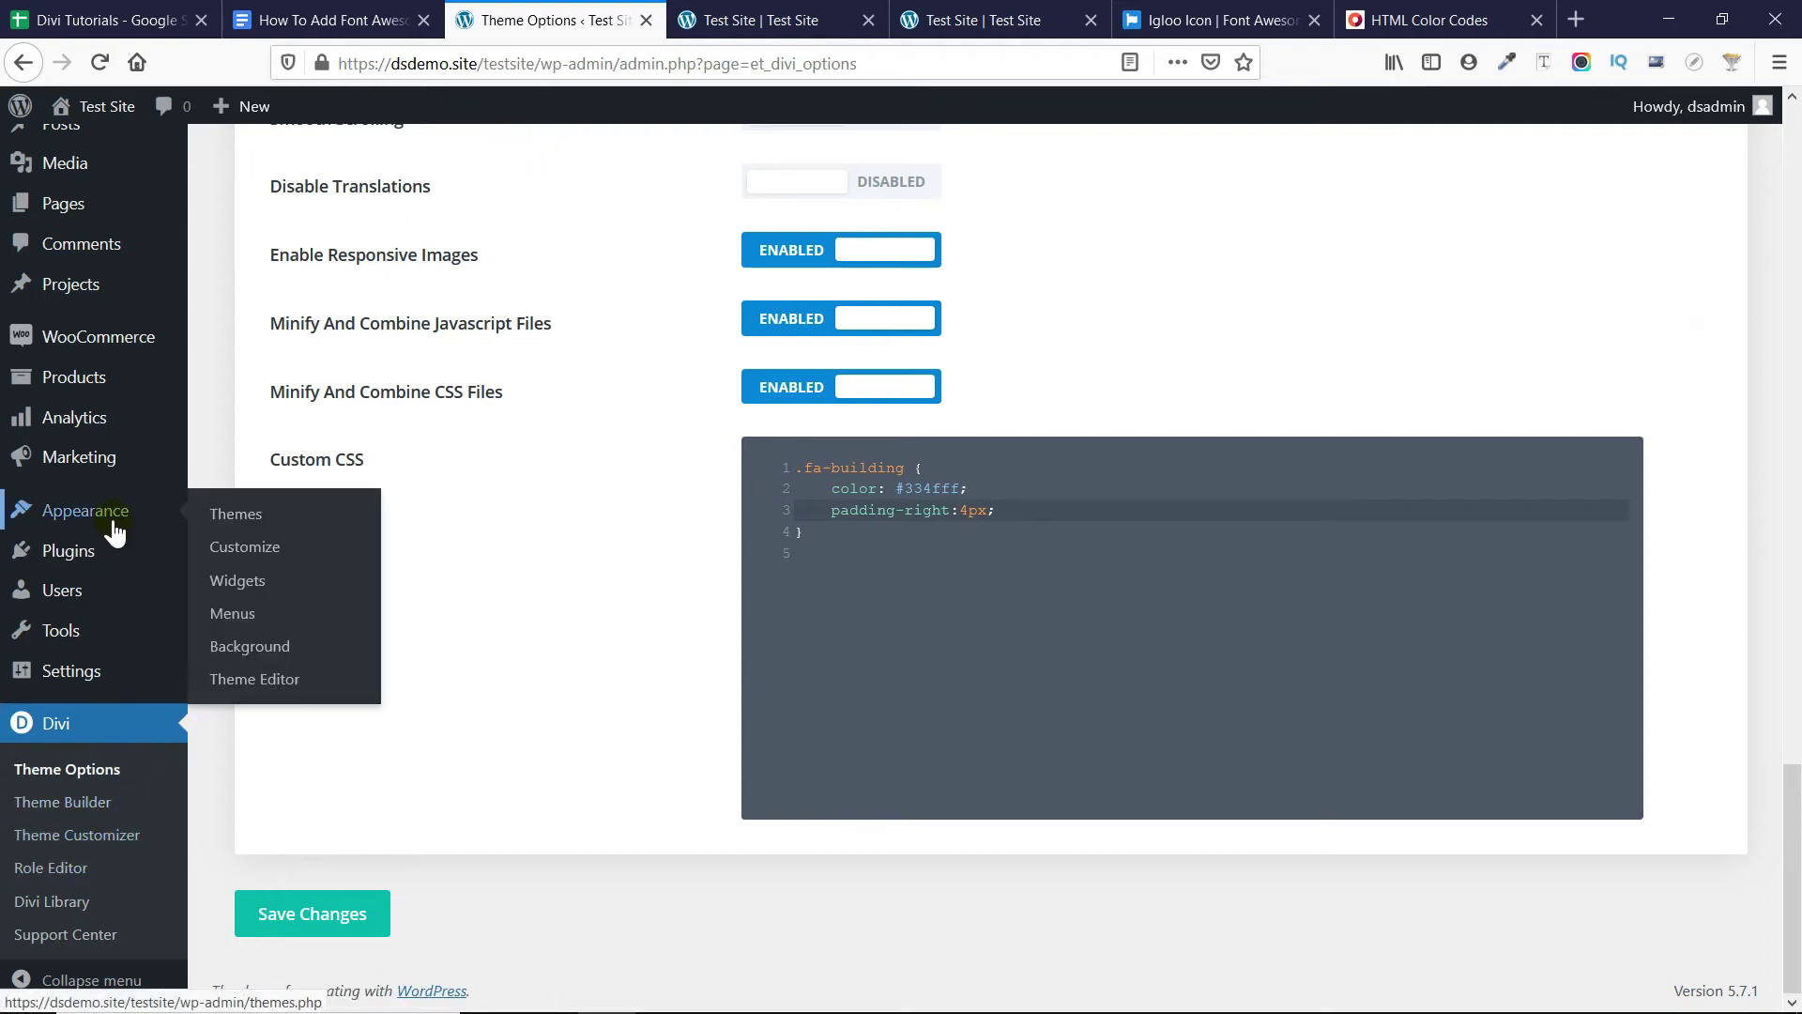
pyautogui.rightClick(226, 622)
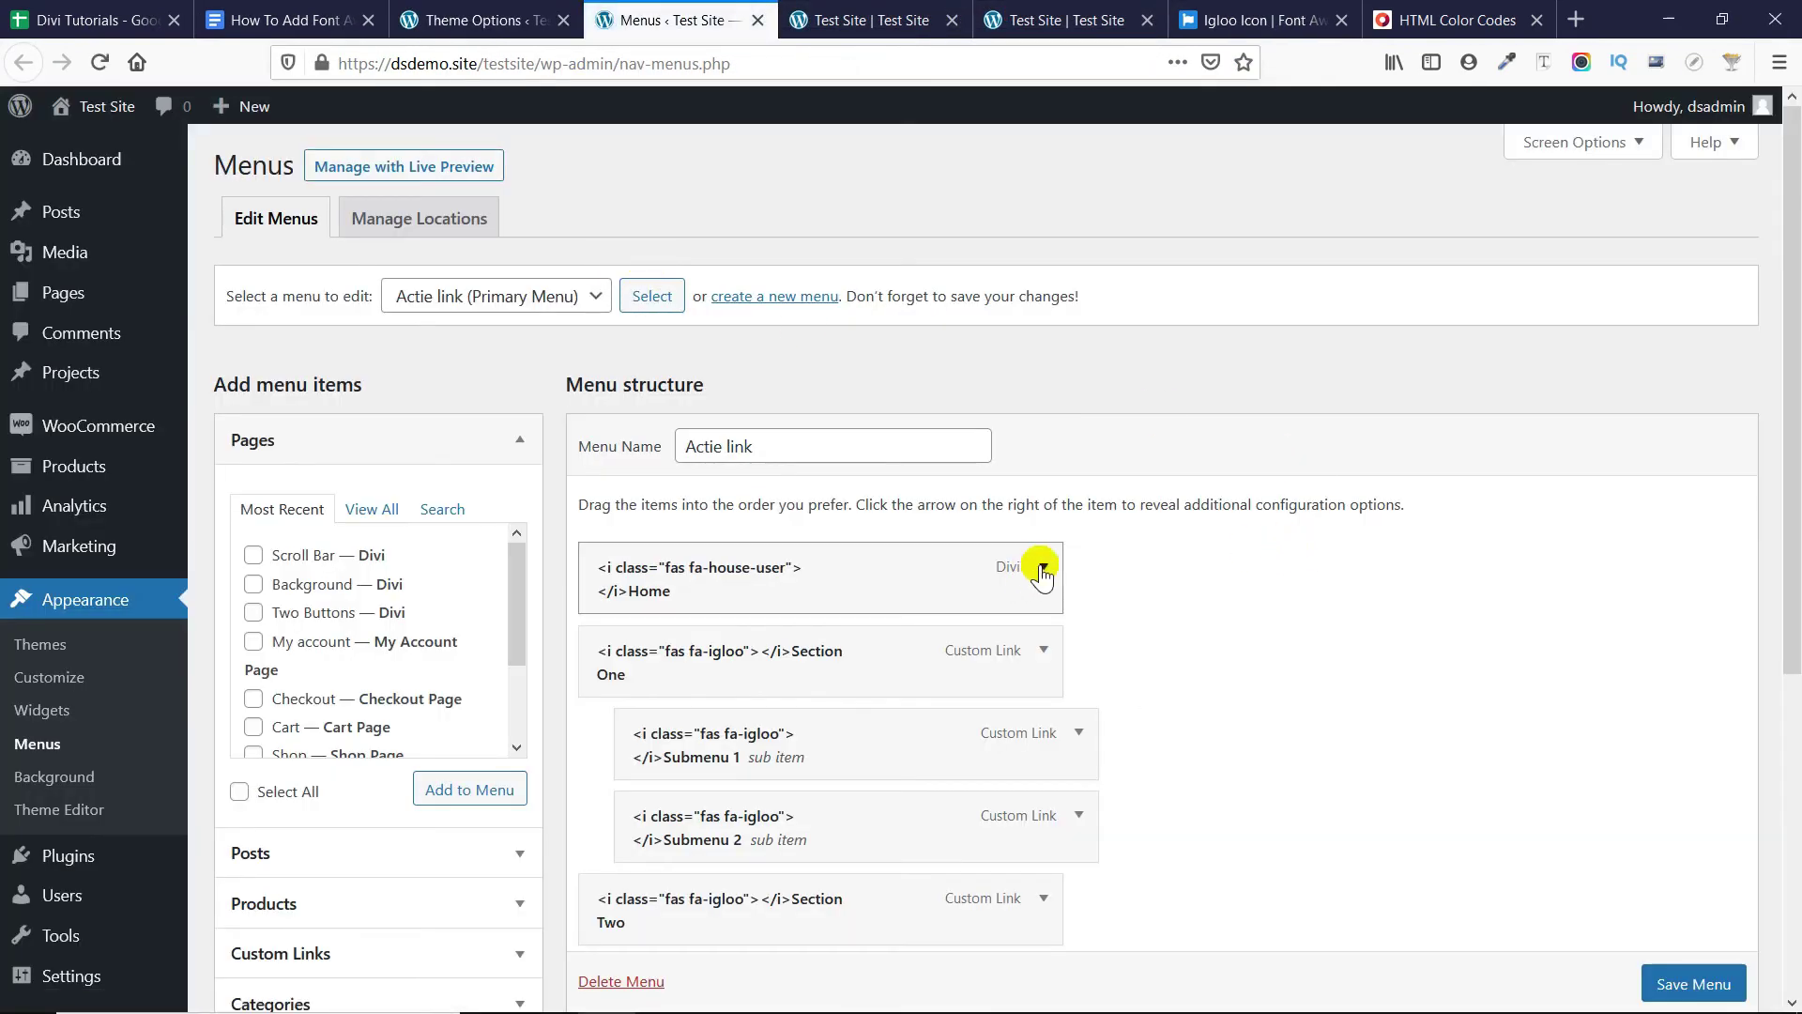
pyautogui.click(1042, 568)
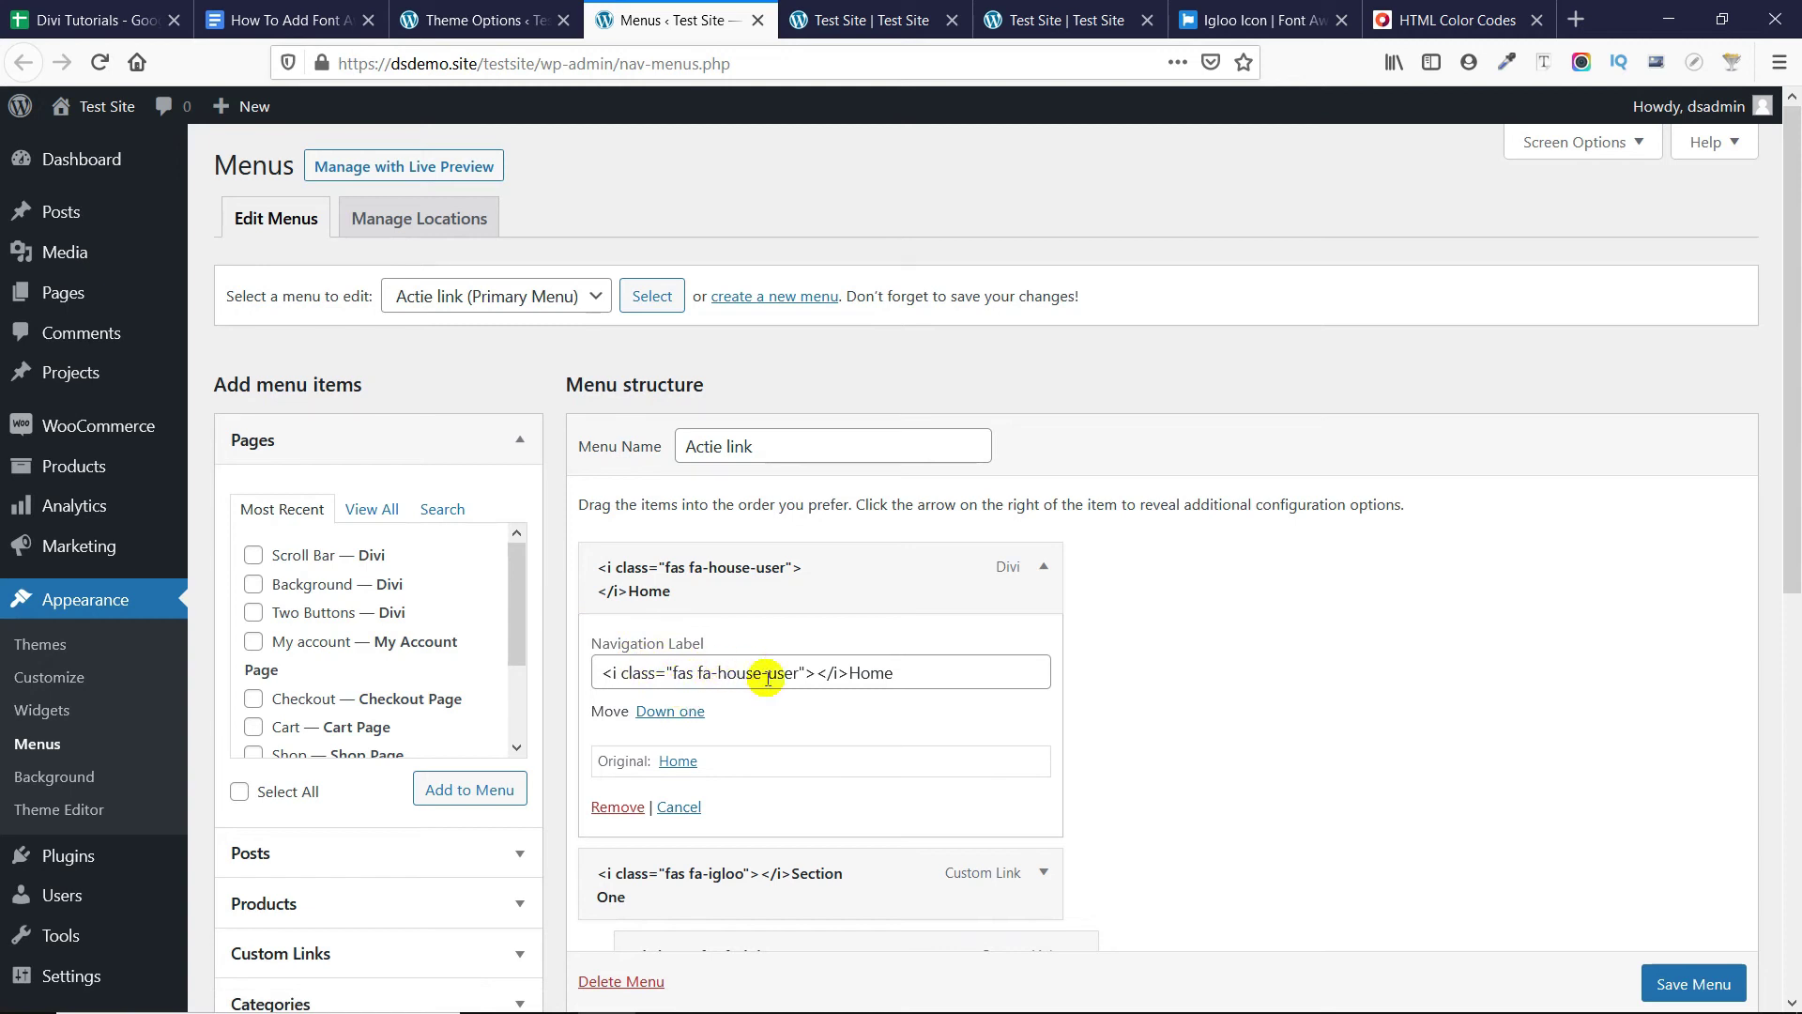
pyautogui.moveTo(799, 674); pyautogui.dragTo(699, 675)
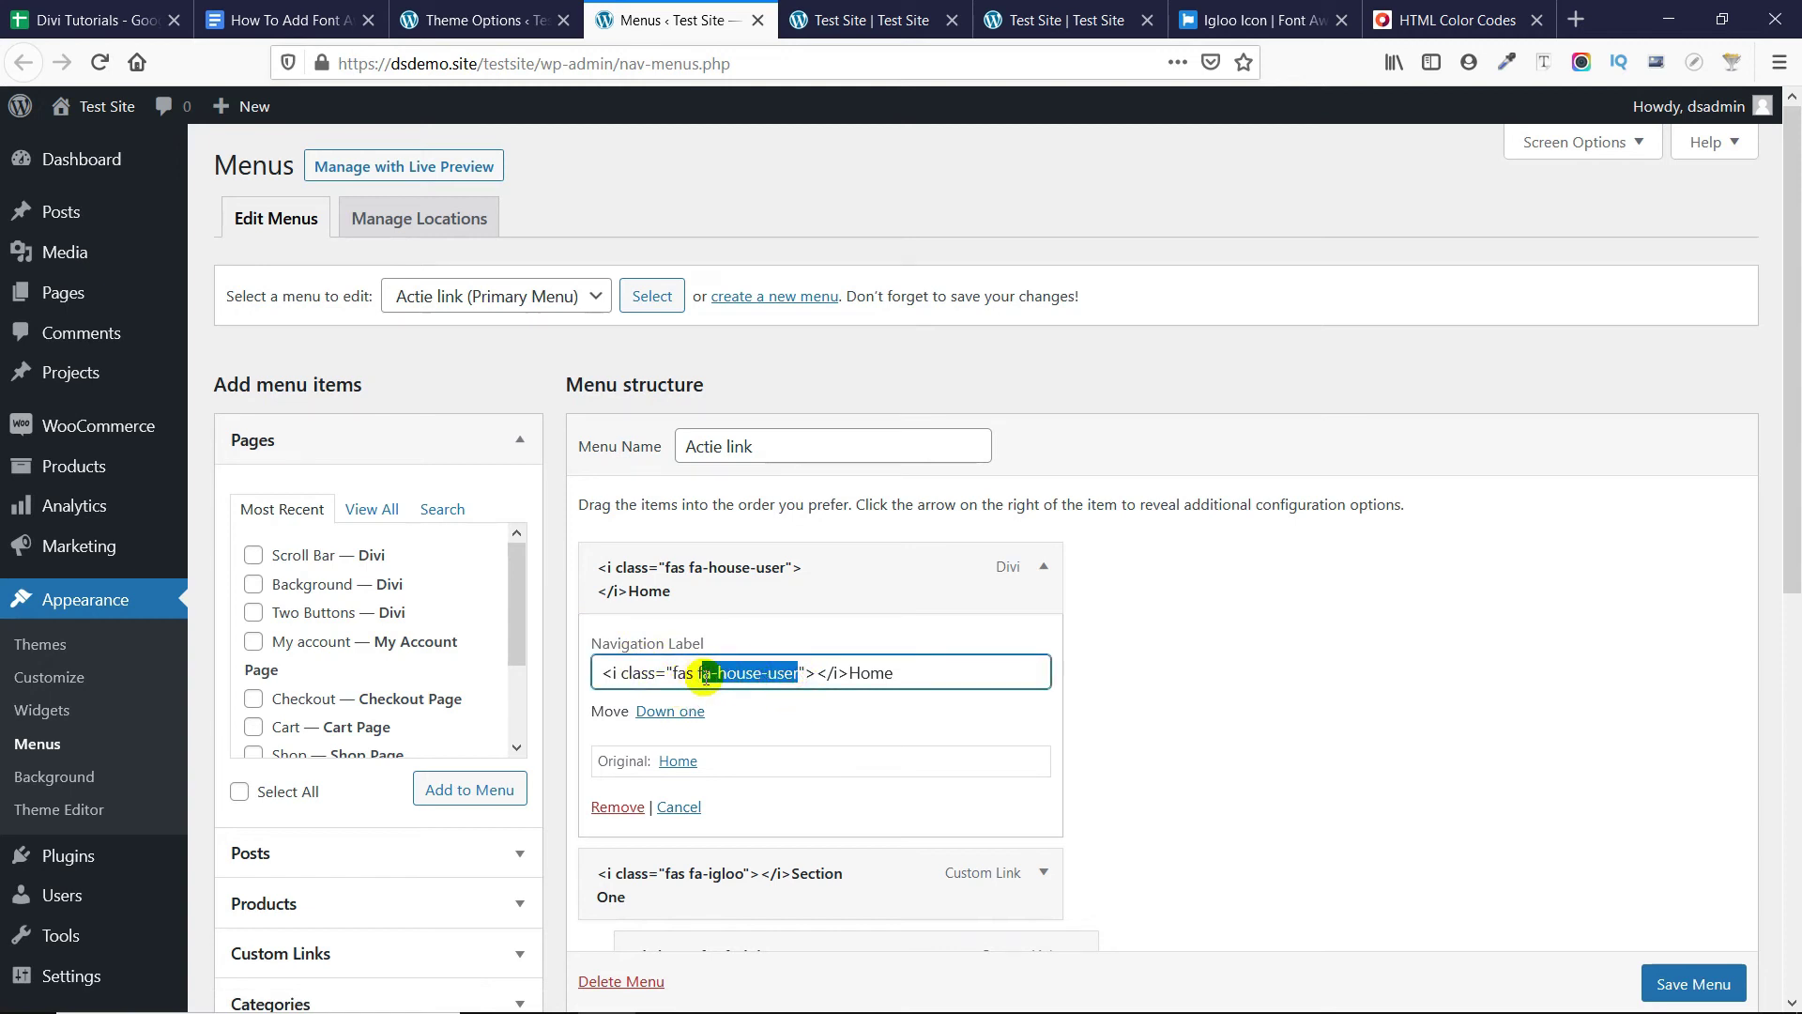
pyautogui.rightClick(702, 674)
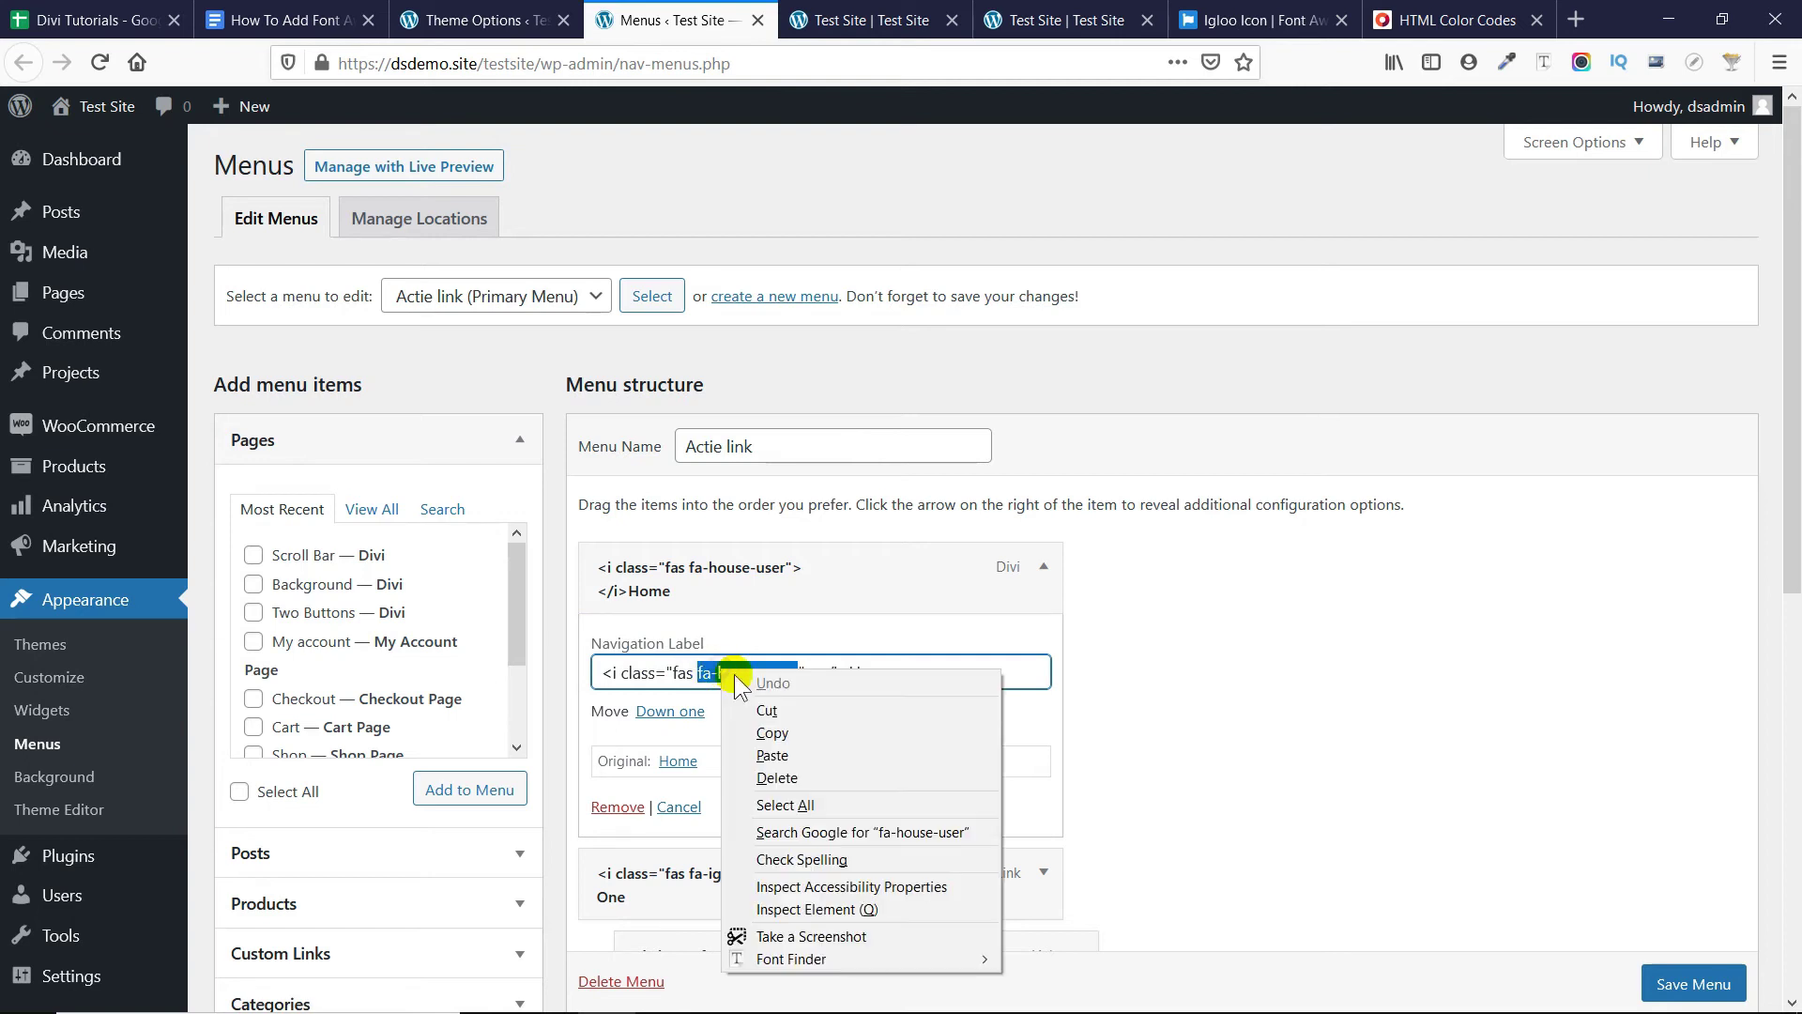
pyautogui.click(751, 728)
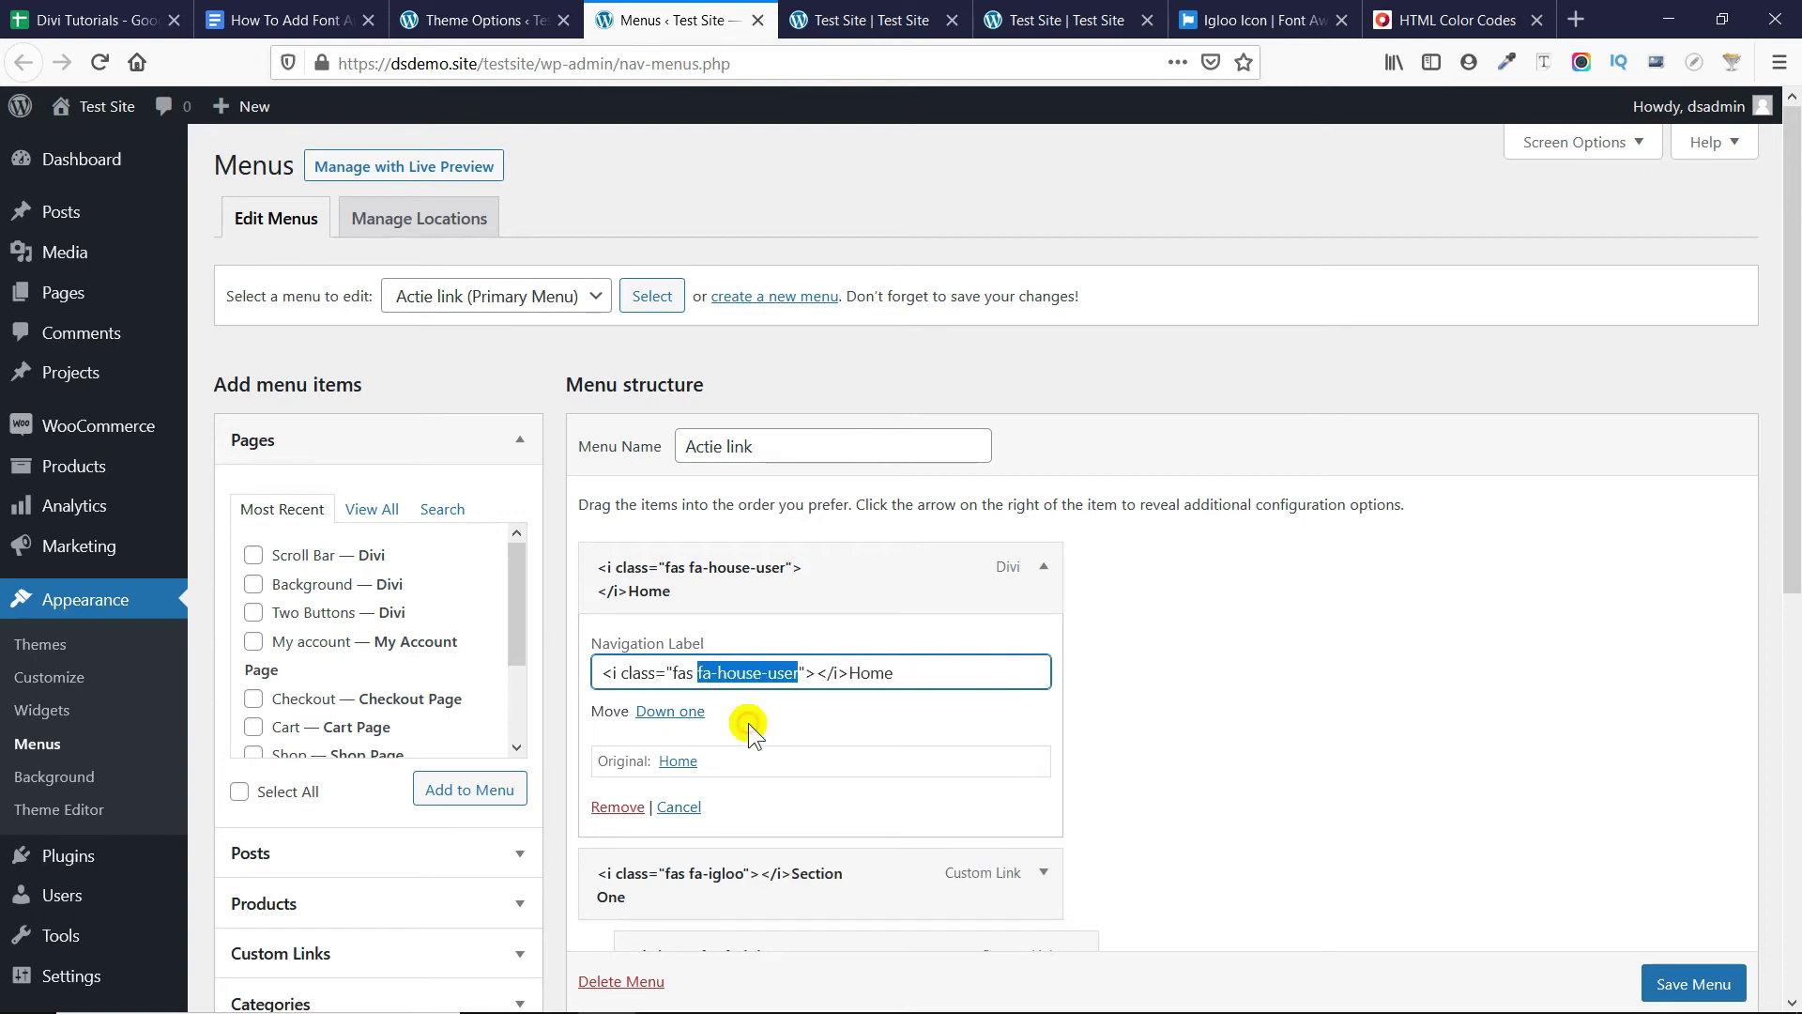
pyautogui.click(497, 20)
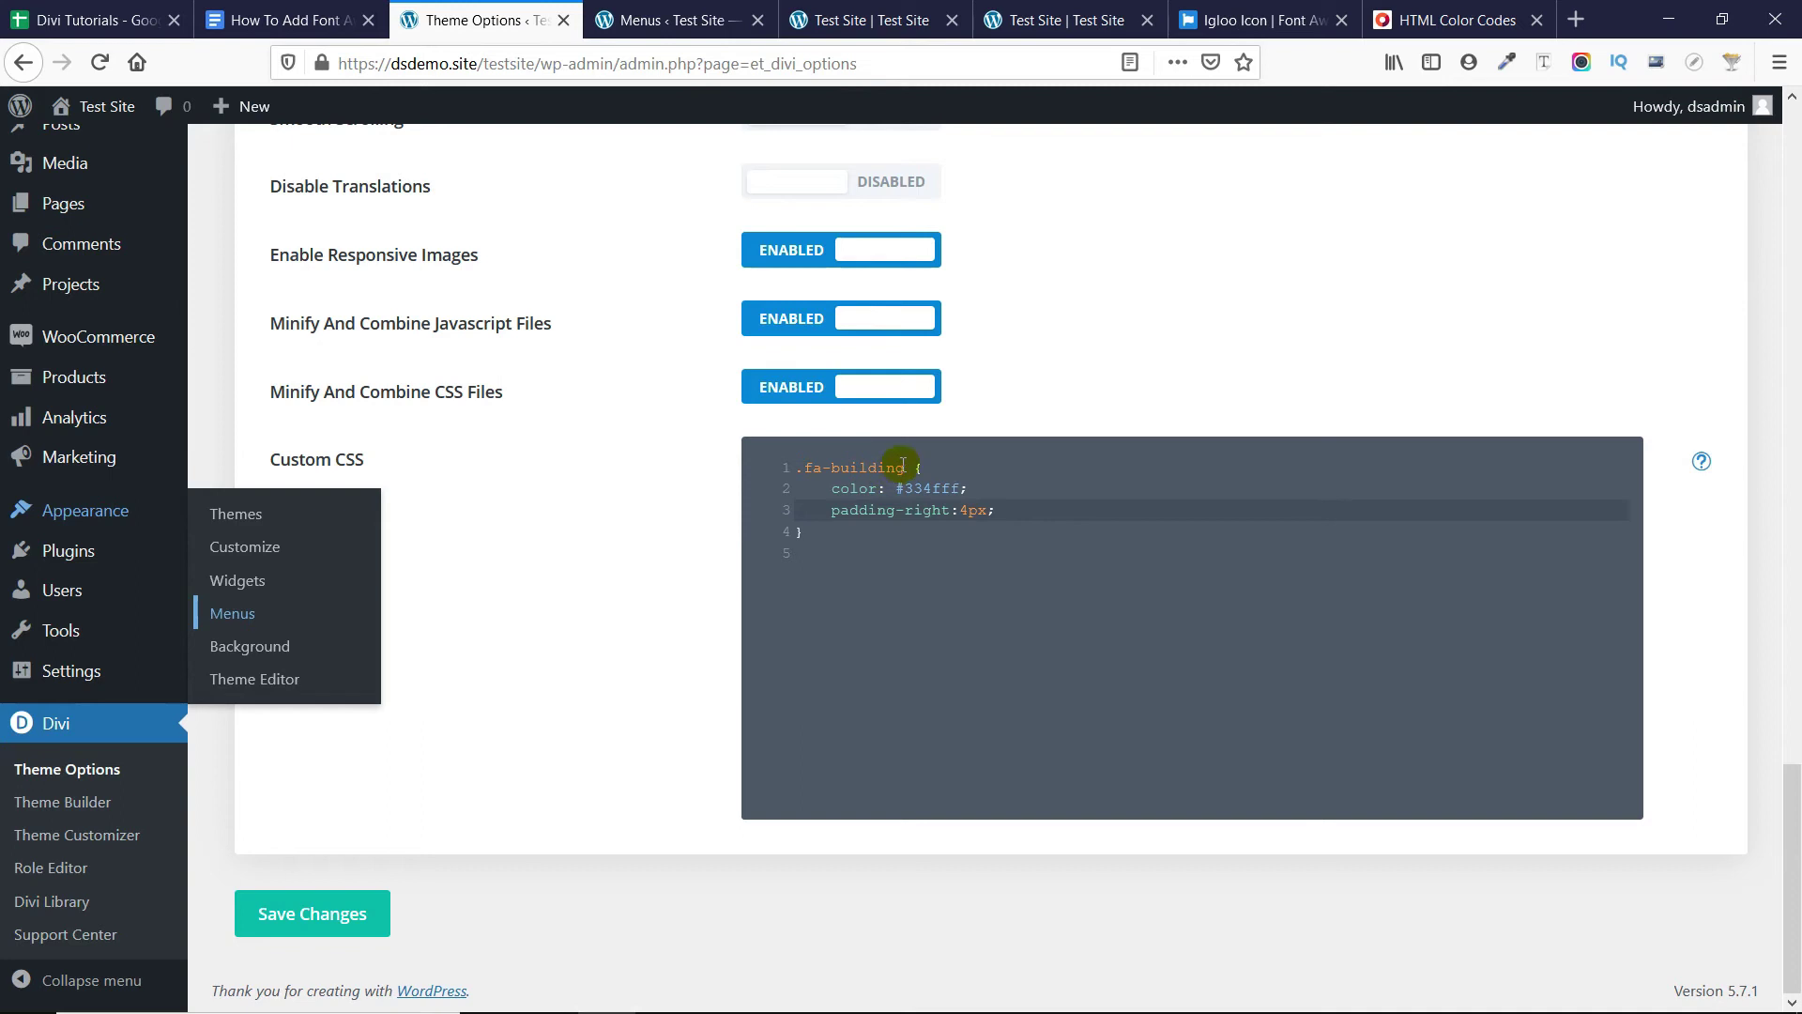
# Replace fa-building with fa-house-user in the CSS selector and save the theme options.
pyautogui.moveTo(903, 466); pyautogui.dragTo(823, 467)
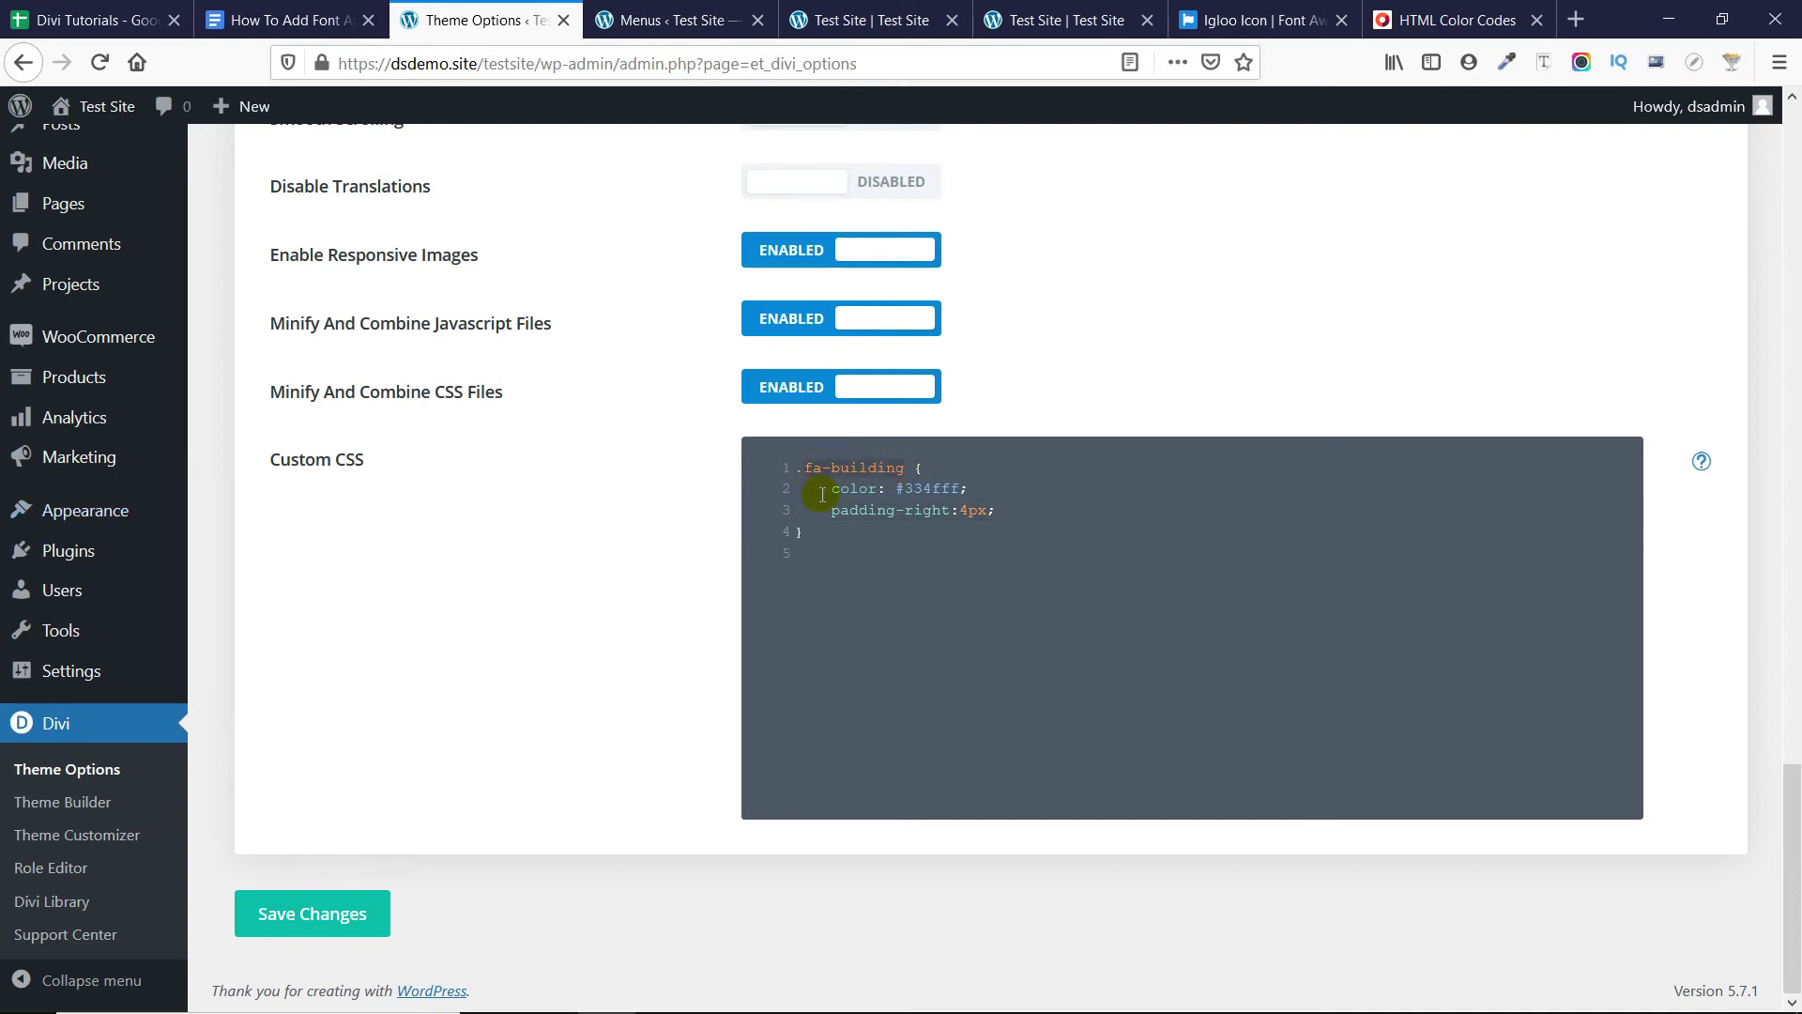
pyautogui.hotkey('ctrl', 'v')
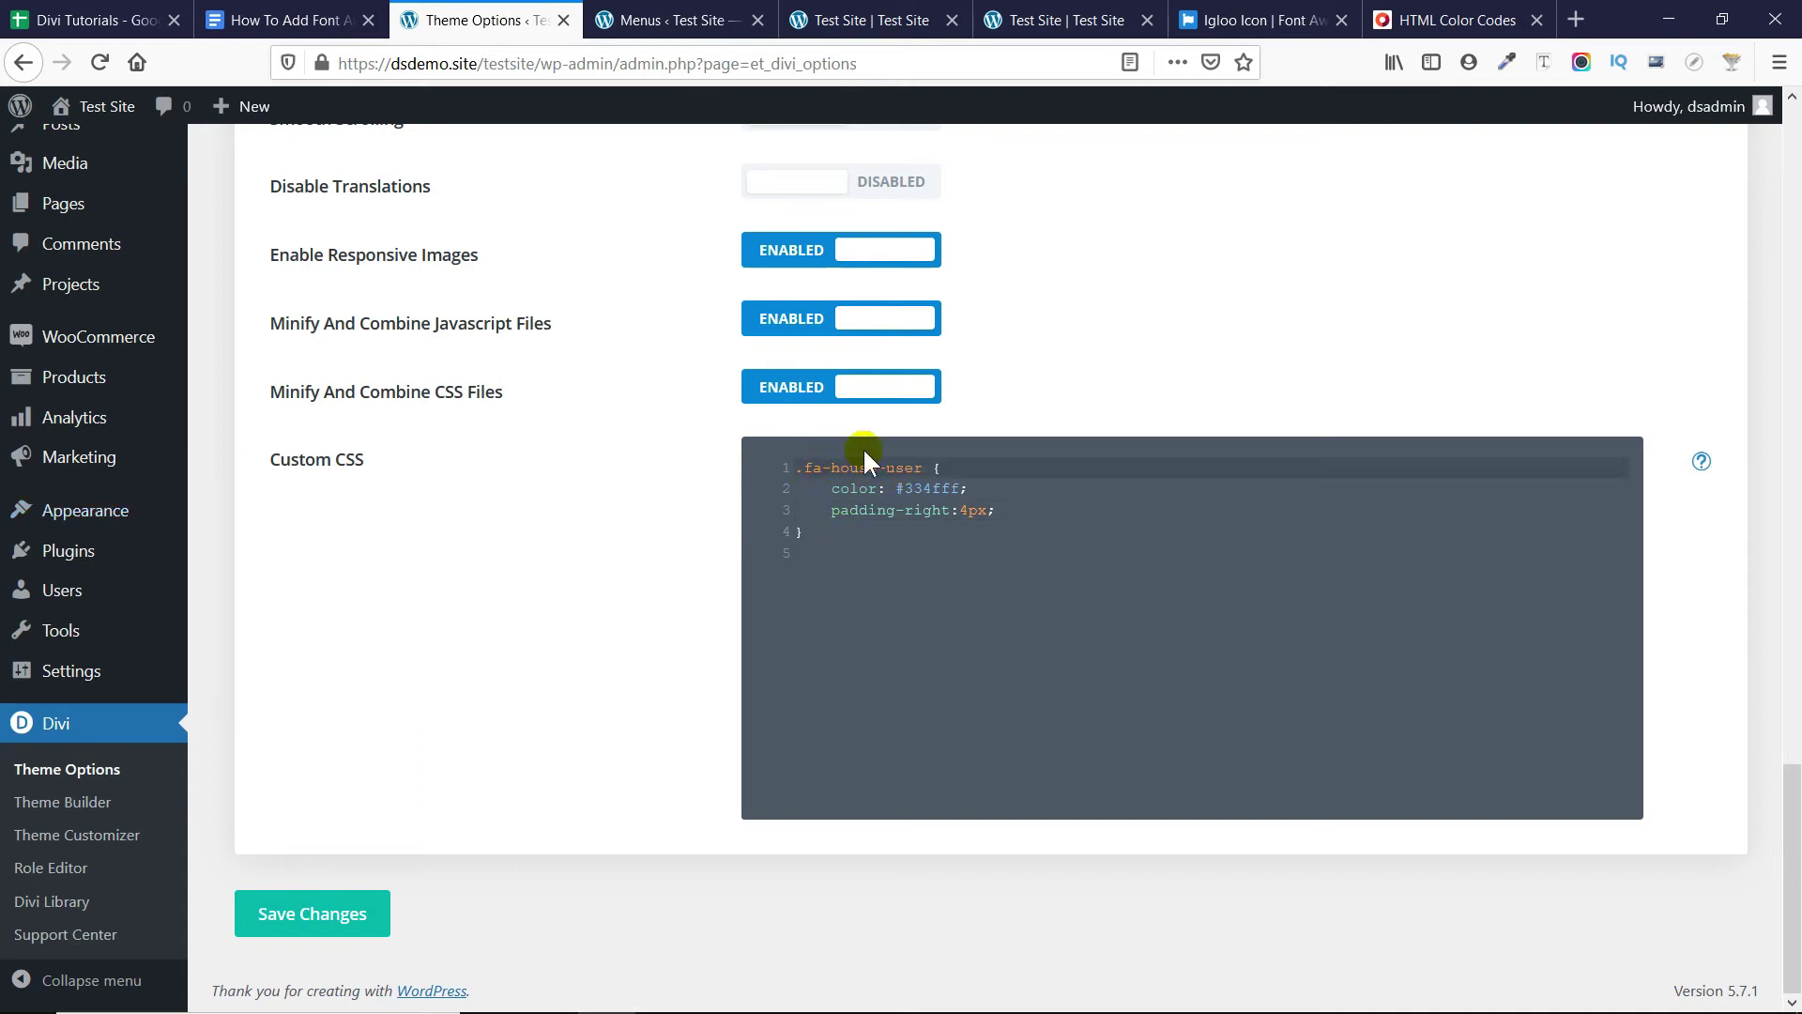
pyautogui.click(330, 916)
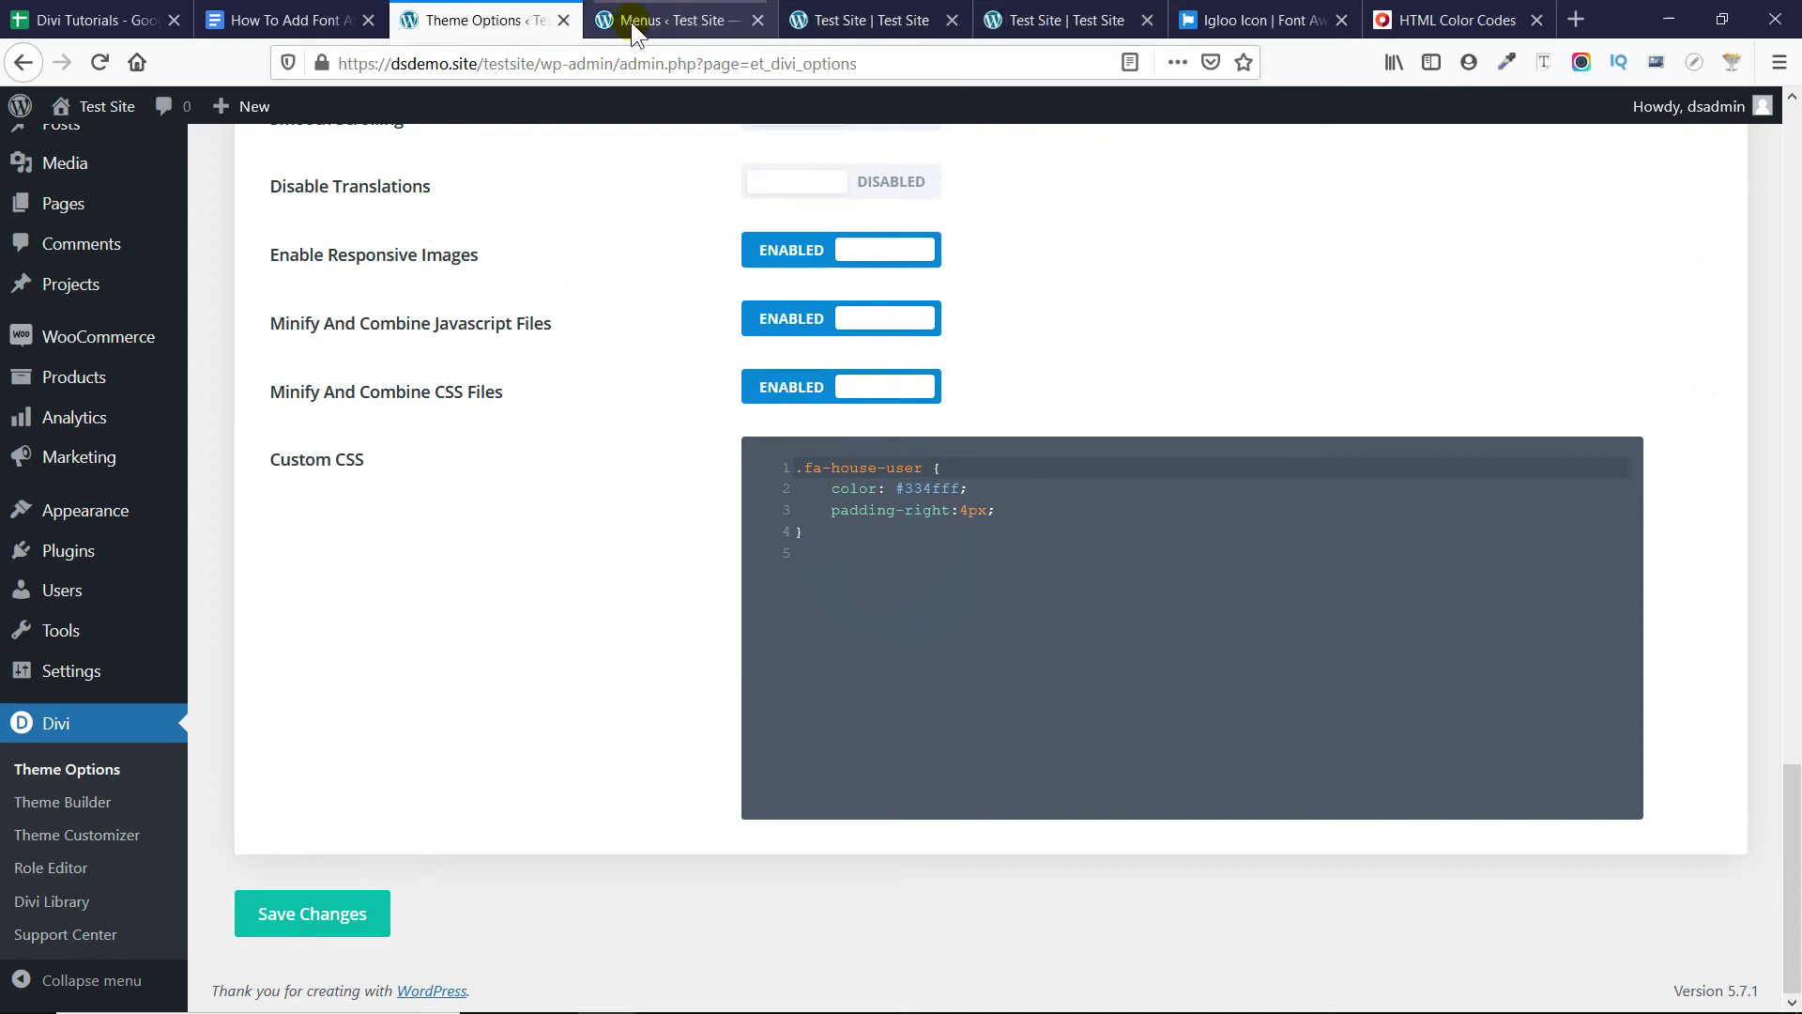
# Reload the live site to check the blue Home icon, then review the CSS padding-right line.
pyautogui.click(865, 19)
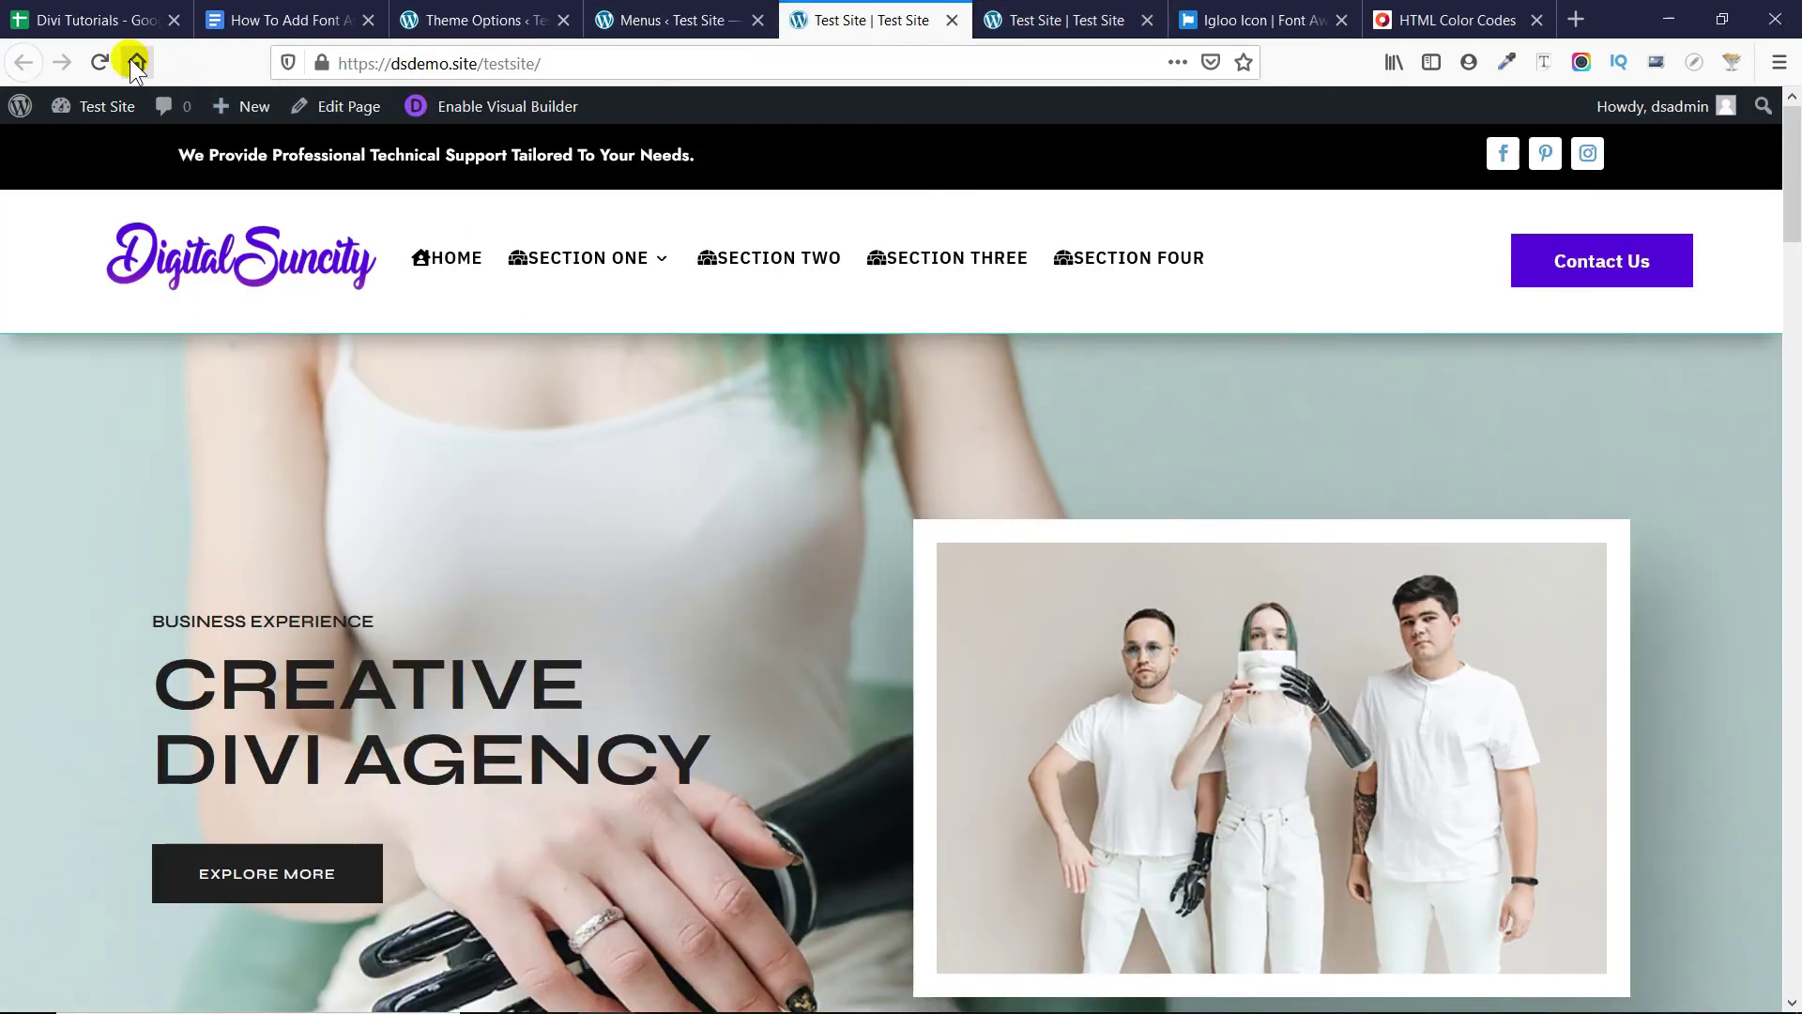
pyautogui.click(101, 62)
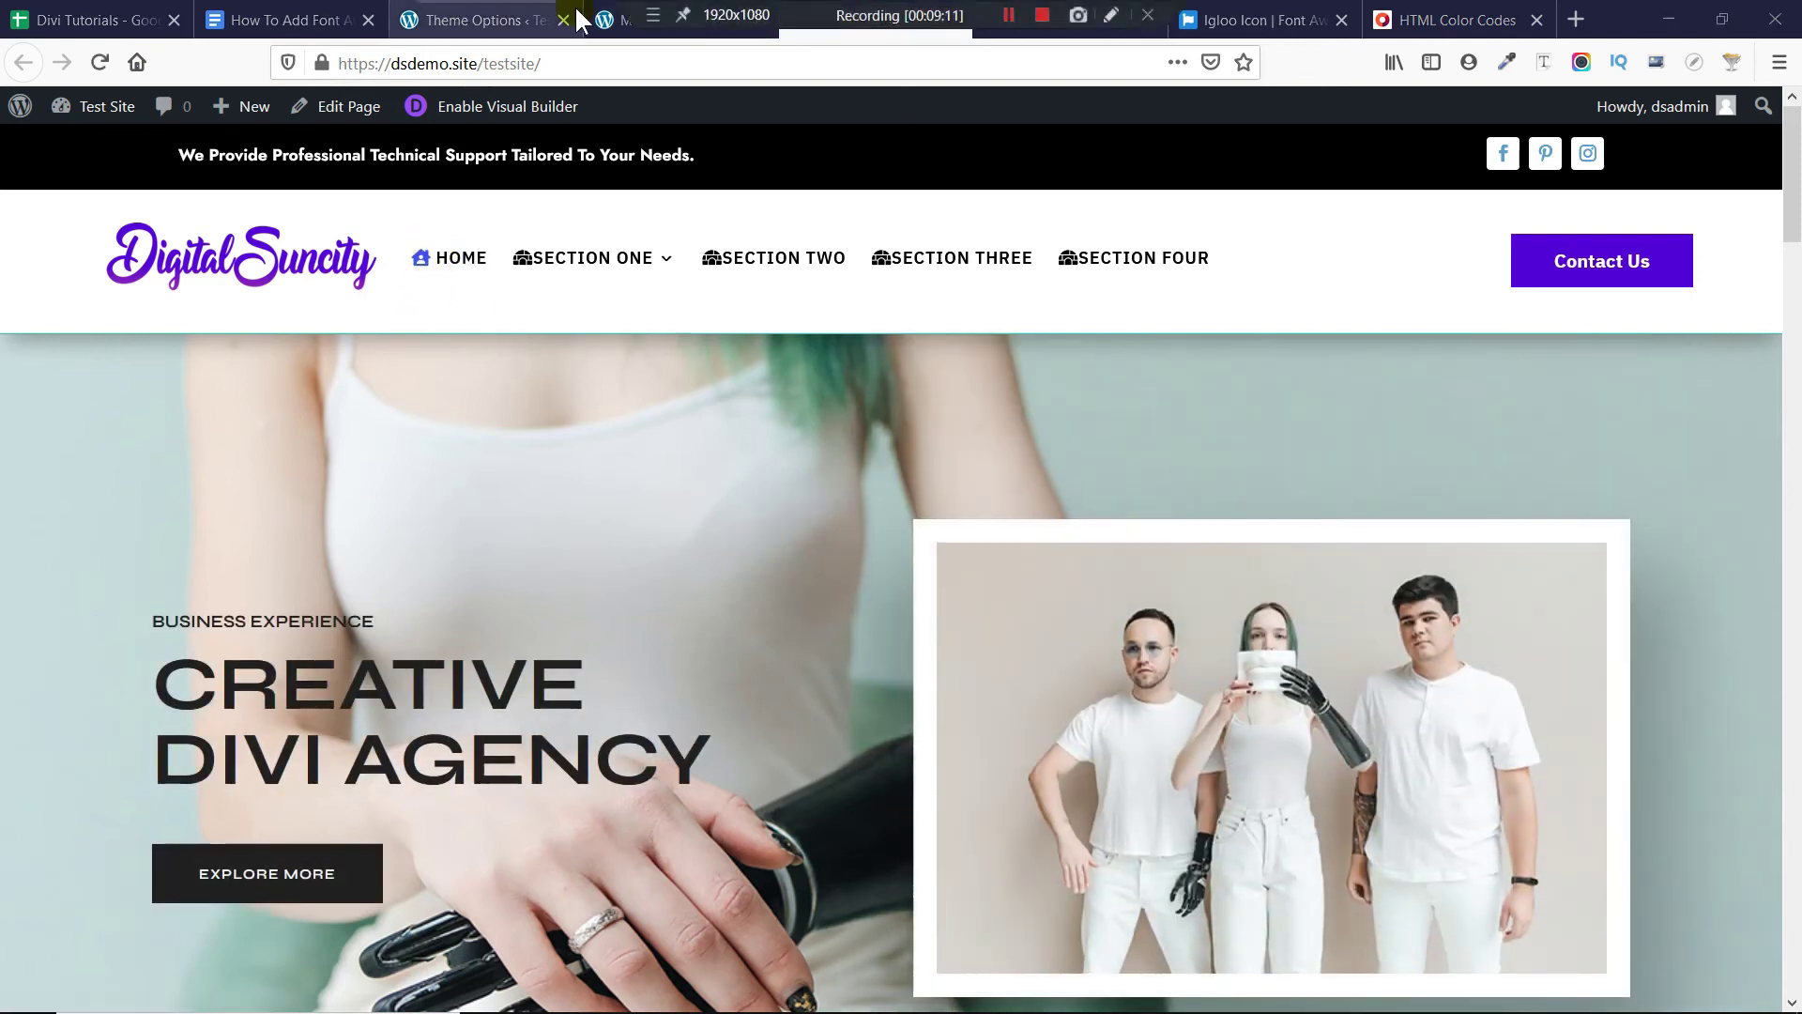
pyautogui.click(465, 19)
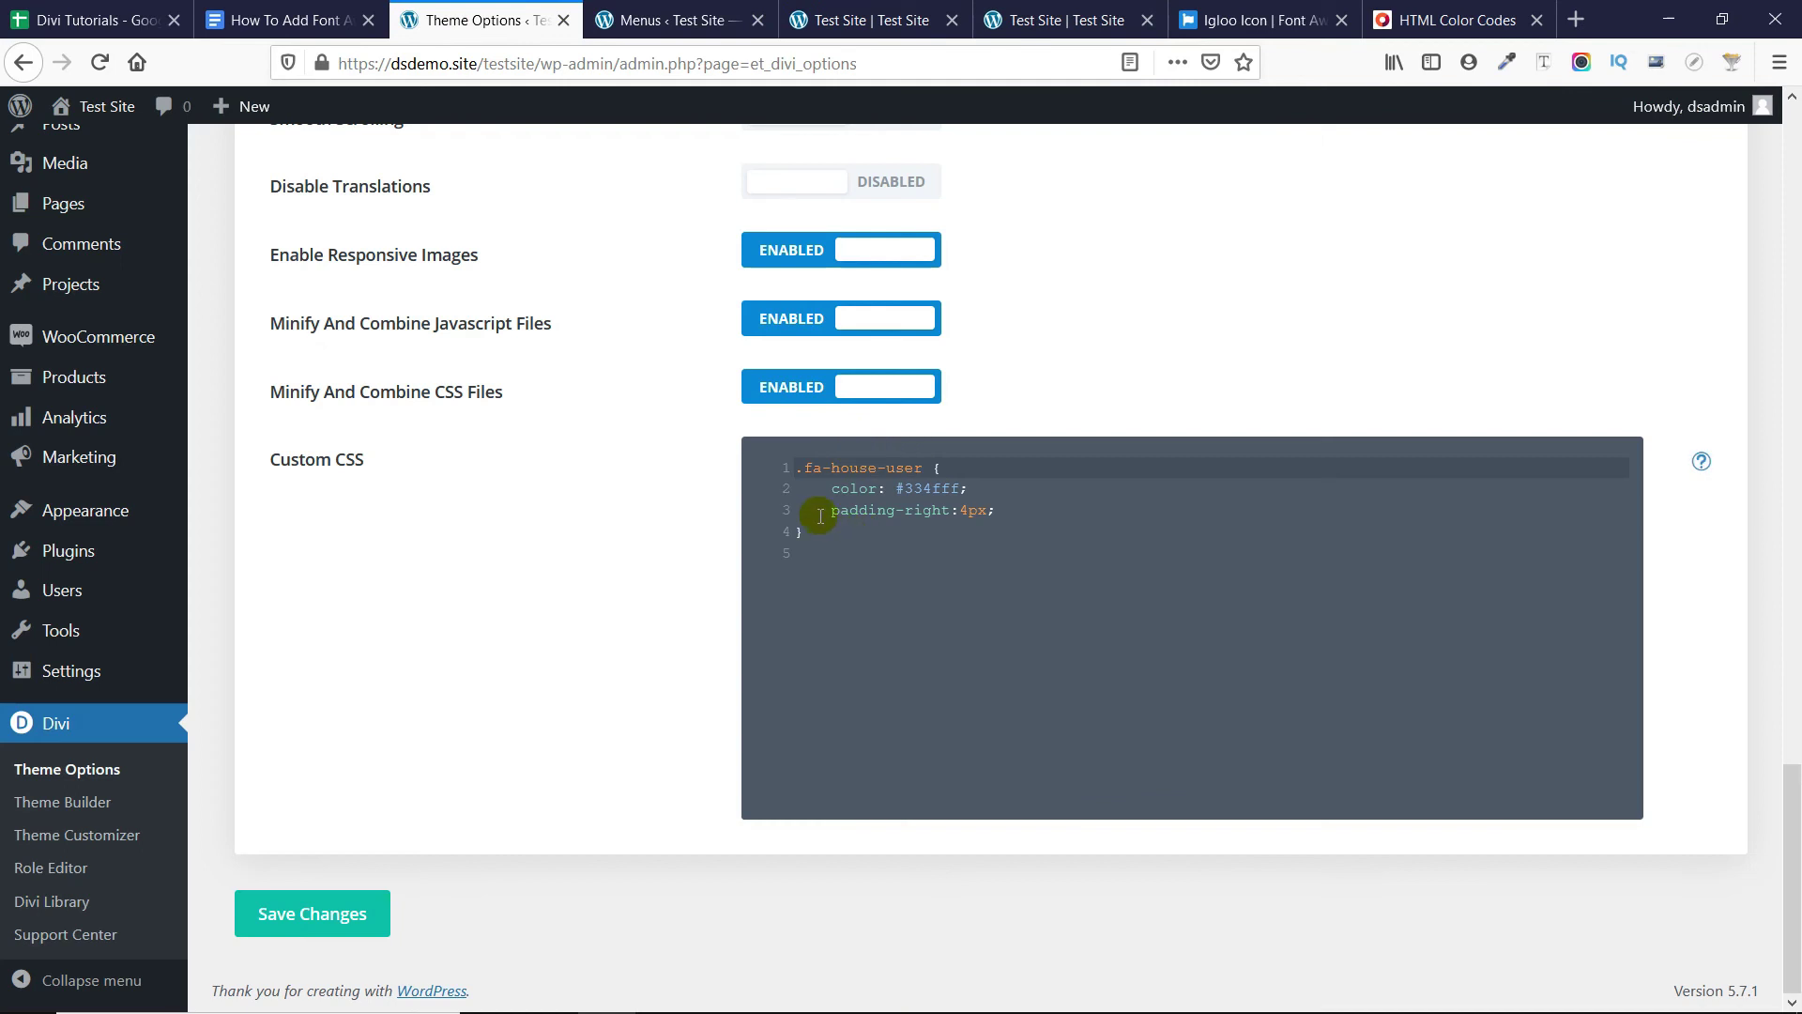
pyautogui.moveTo(822, 513); pyautogui.dragTo(947, 514)
pyautogui.click(992, 513)
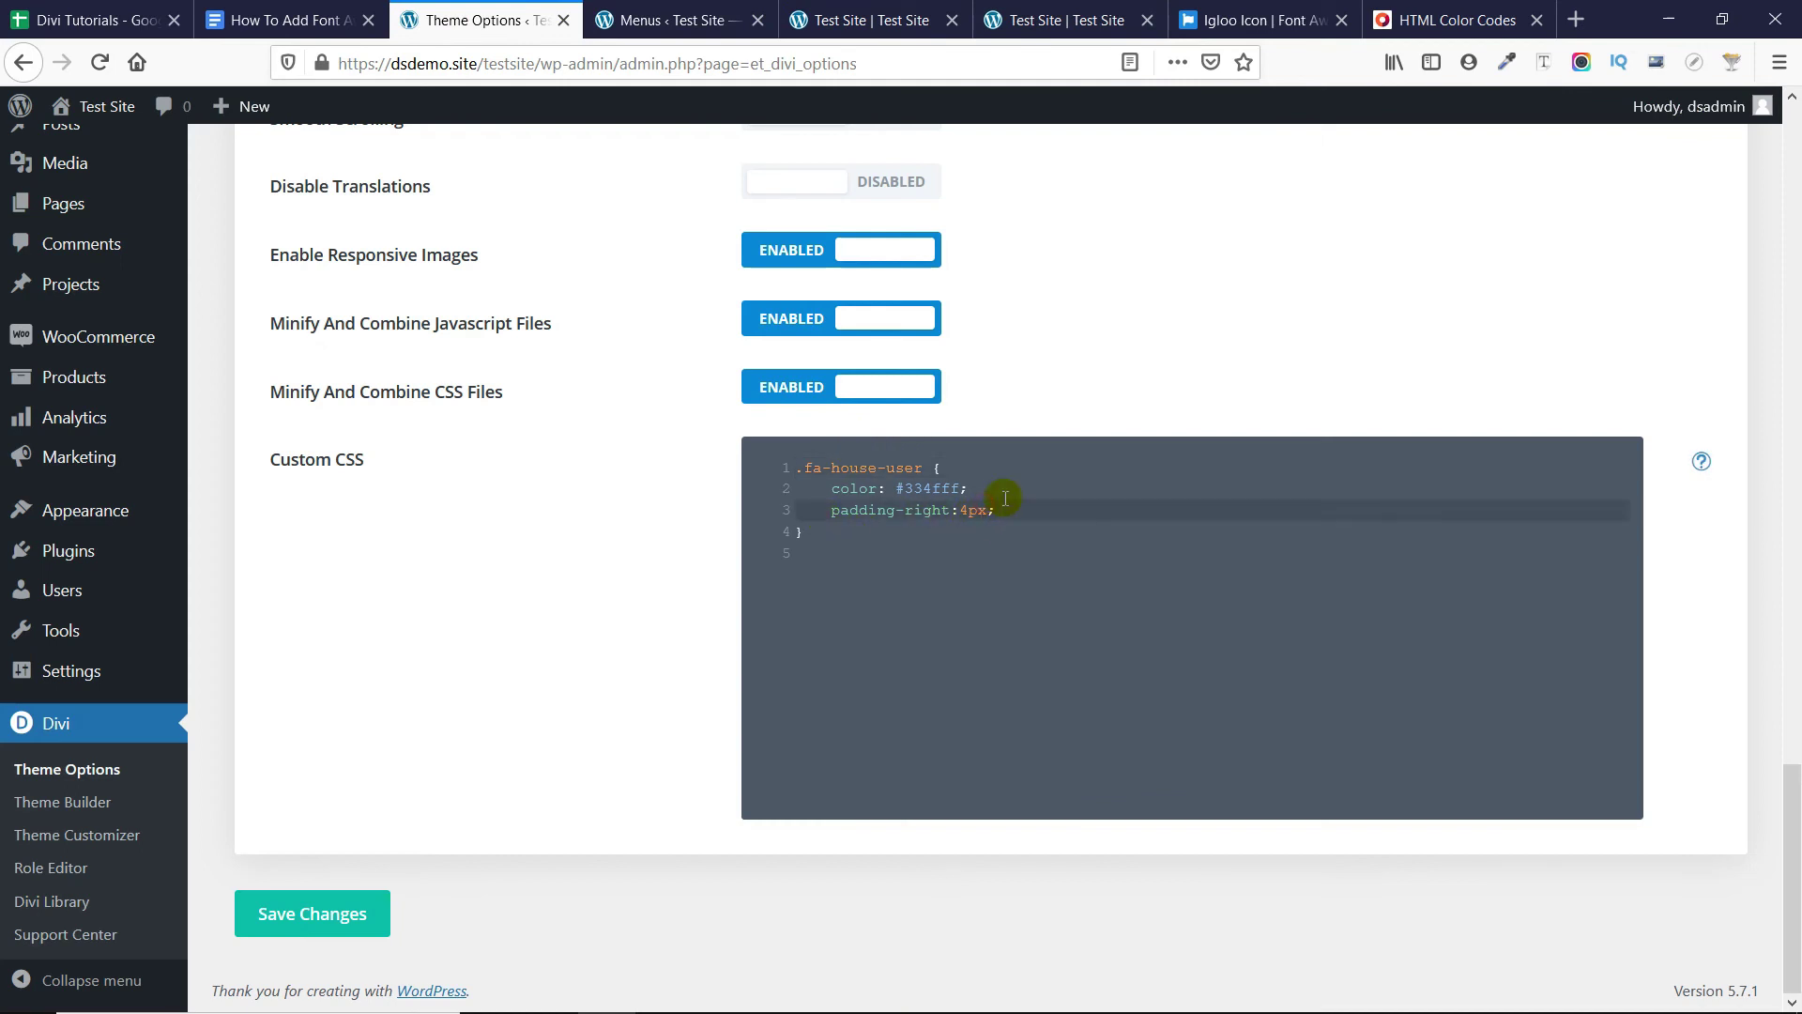
pyautogui.click(961, 539)
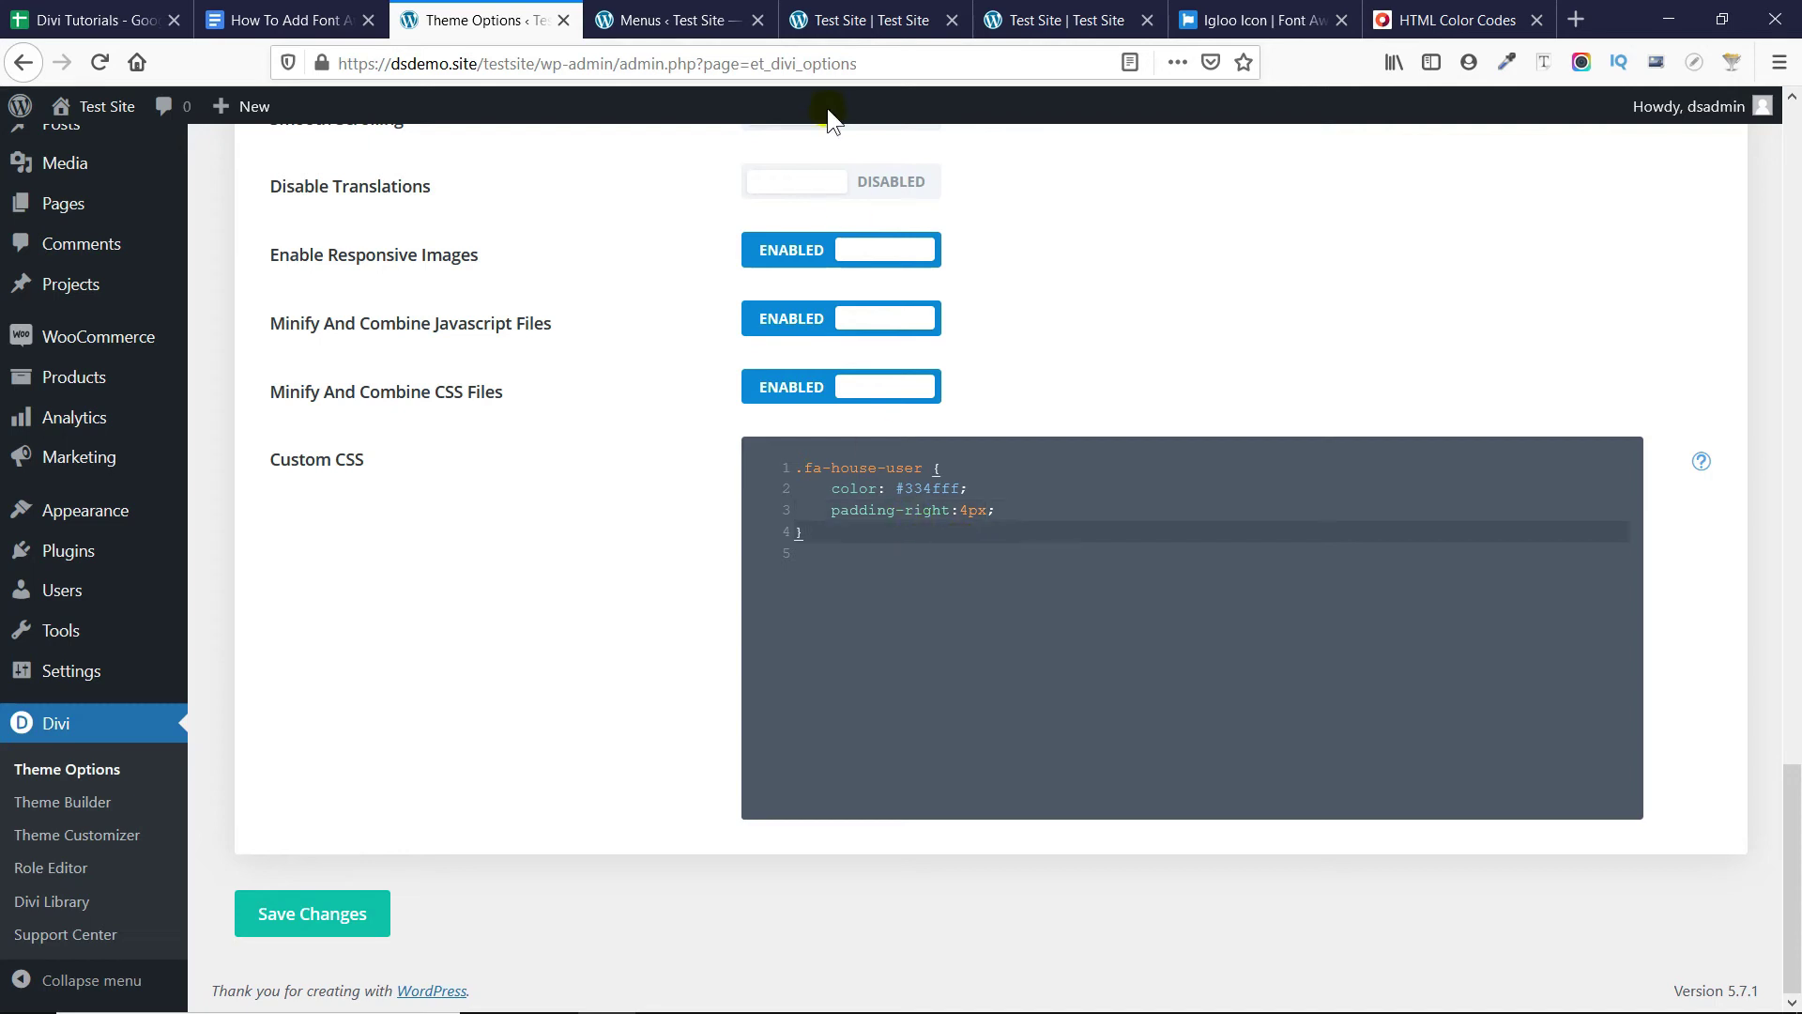
pyautogui.click(705, 20)
pyautogui.click(866, 13)
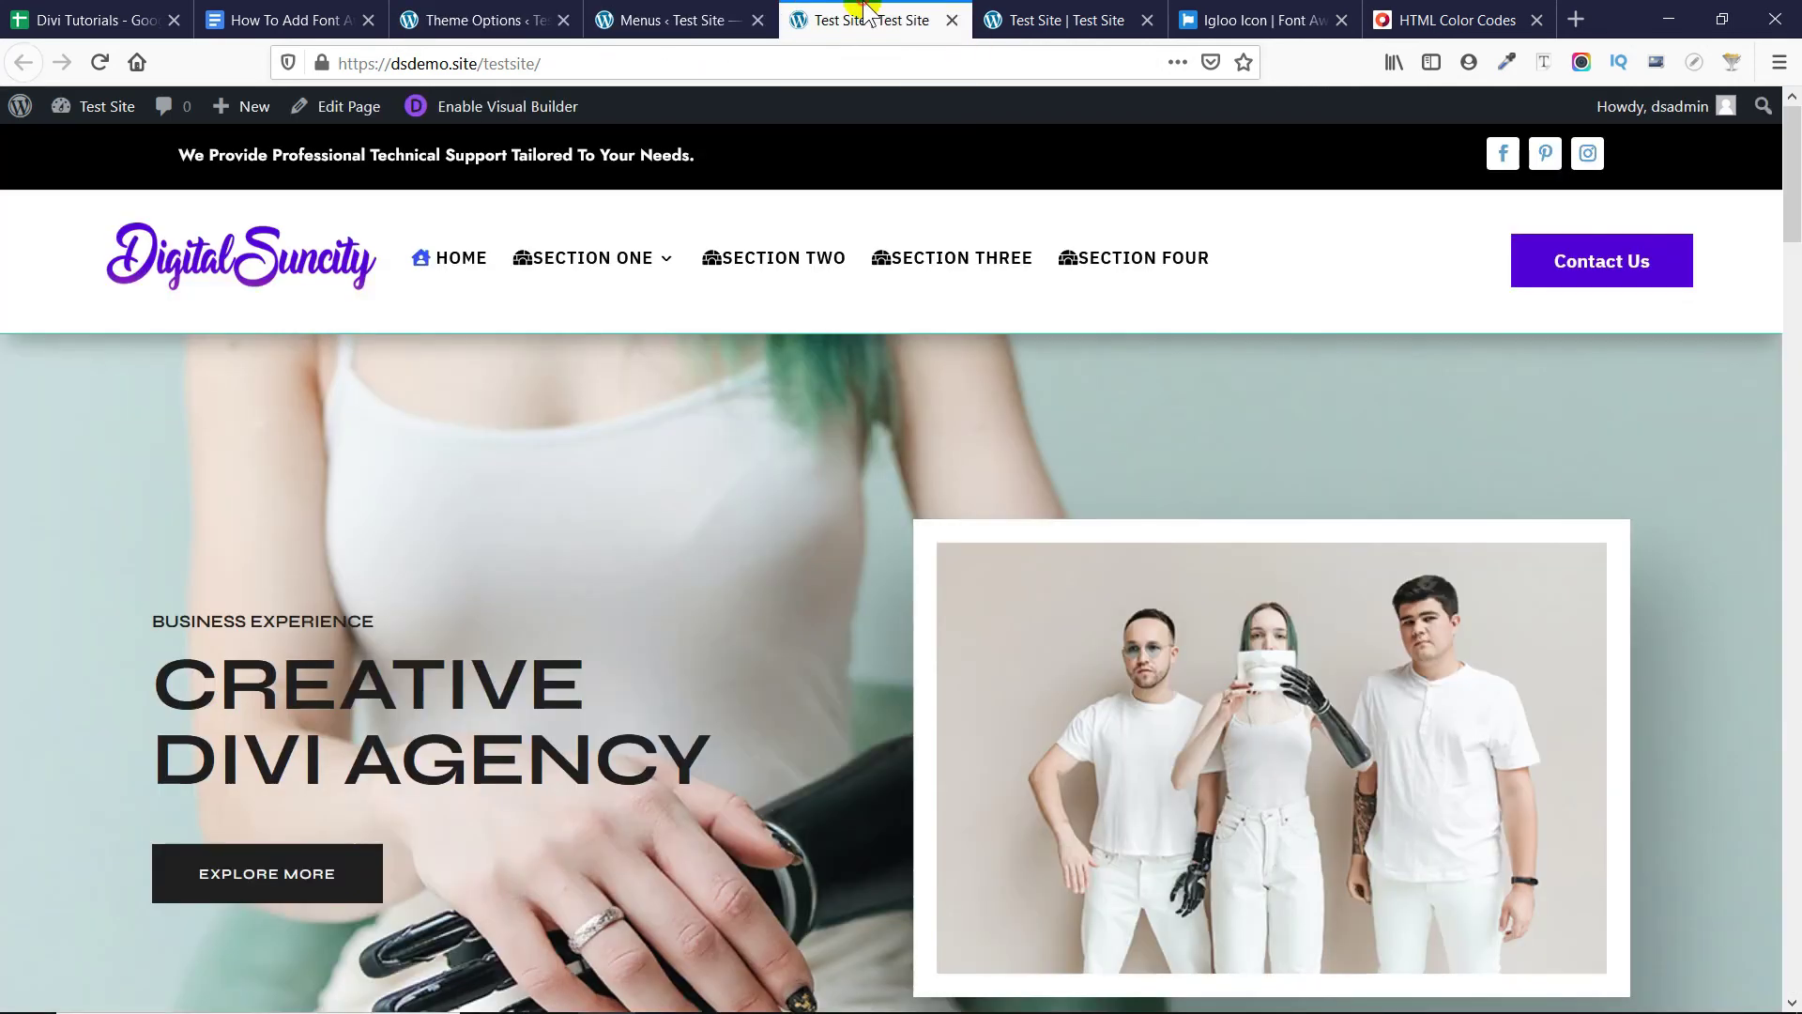
# Locate the fas class in the Home item's Navigation Label icon markup.
pyautogui.click(676, 17)
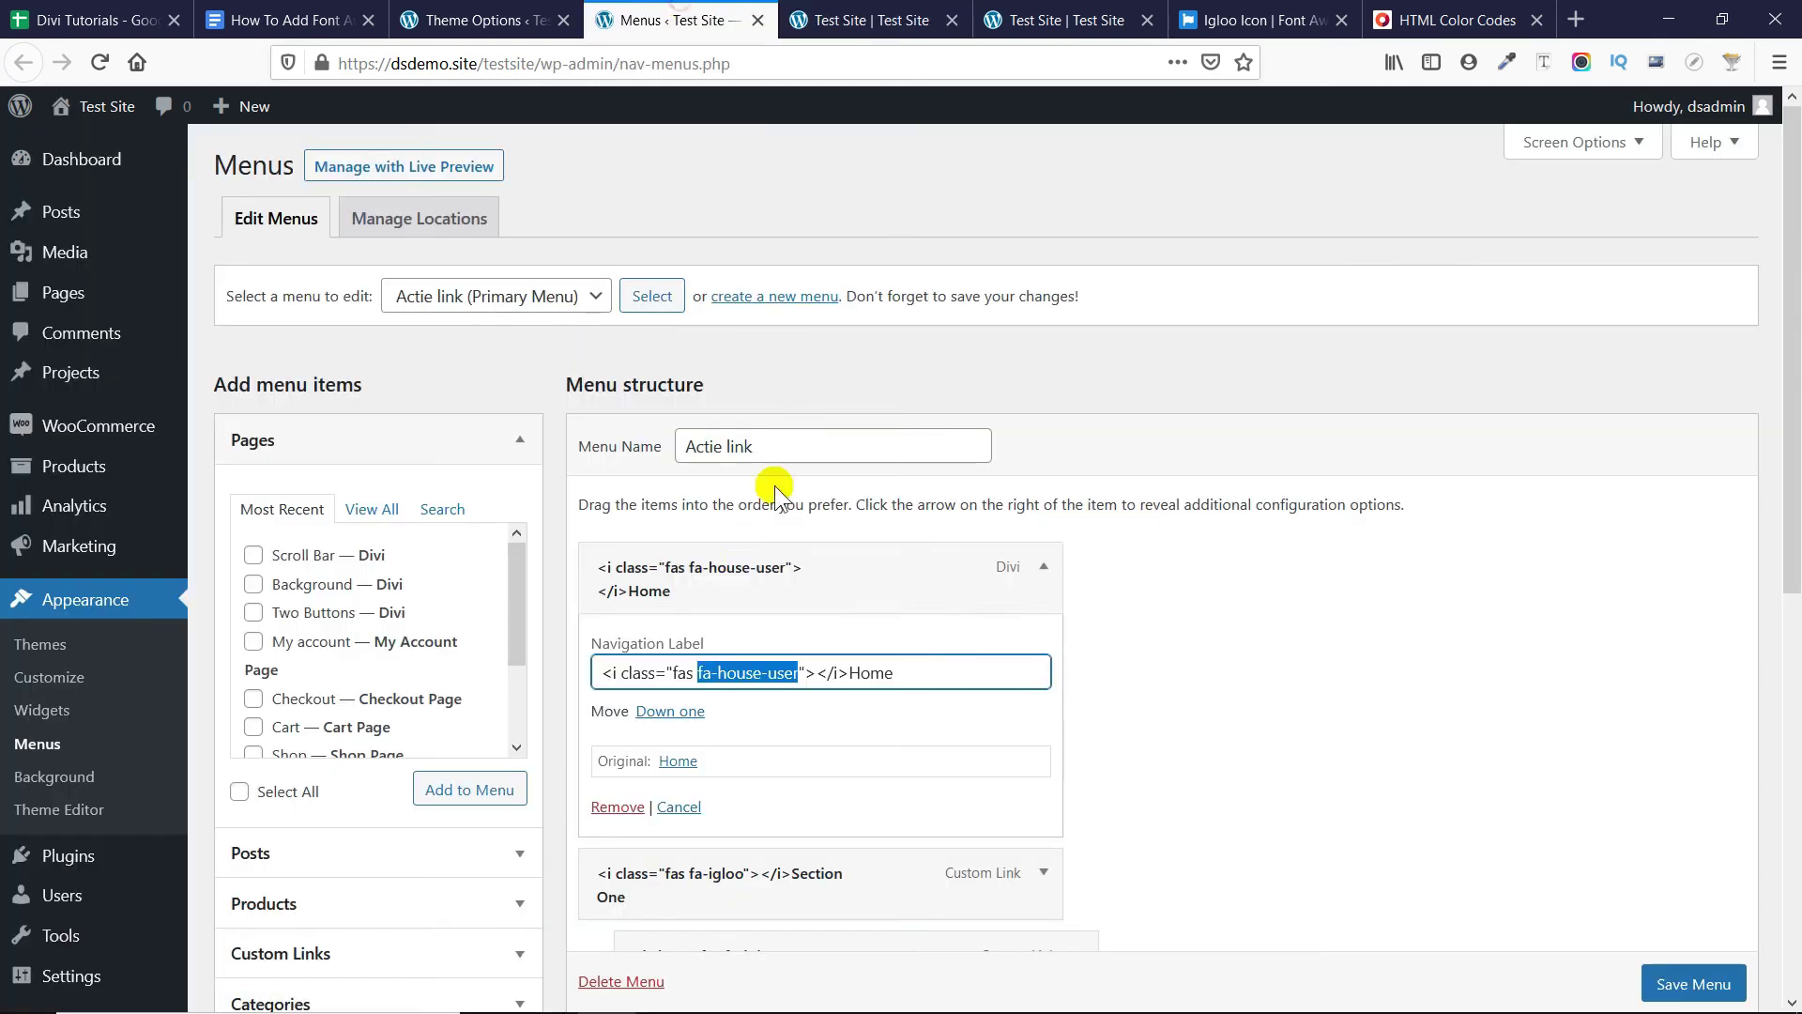
pyautogui.click(738, 681)
pyautogui.doubleClick(702, 673)
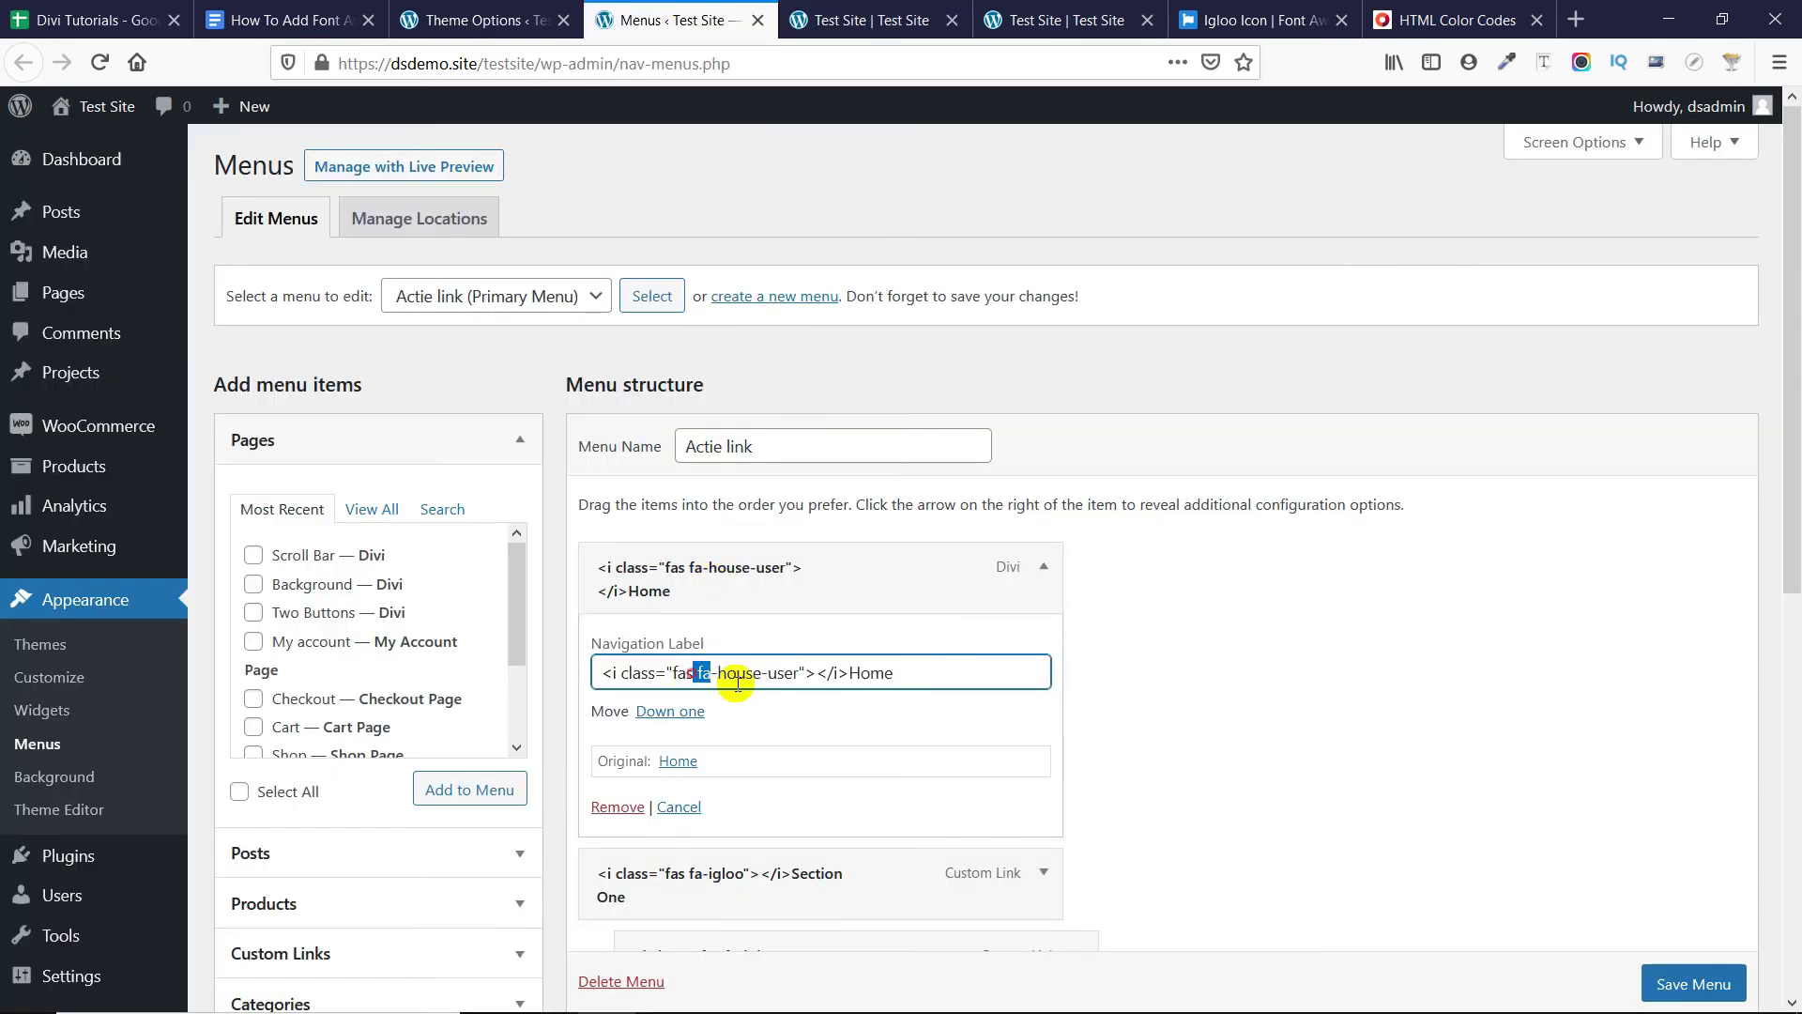
pyautogui.moveTo(738, 684); pyautogui.dragTo(785, 685)
pyautogui.click(729, 676)
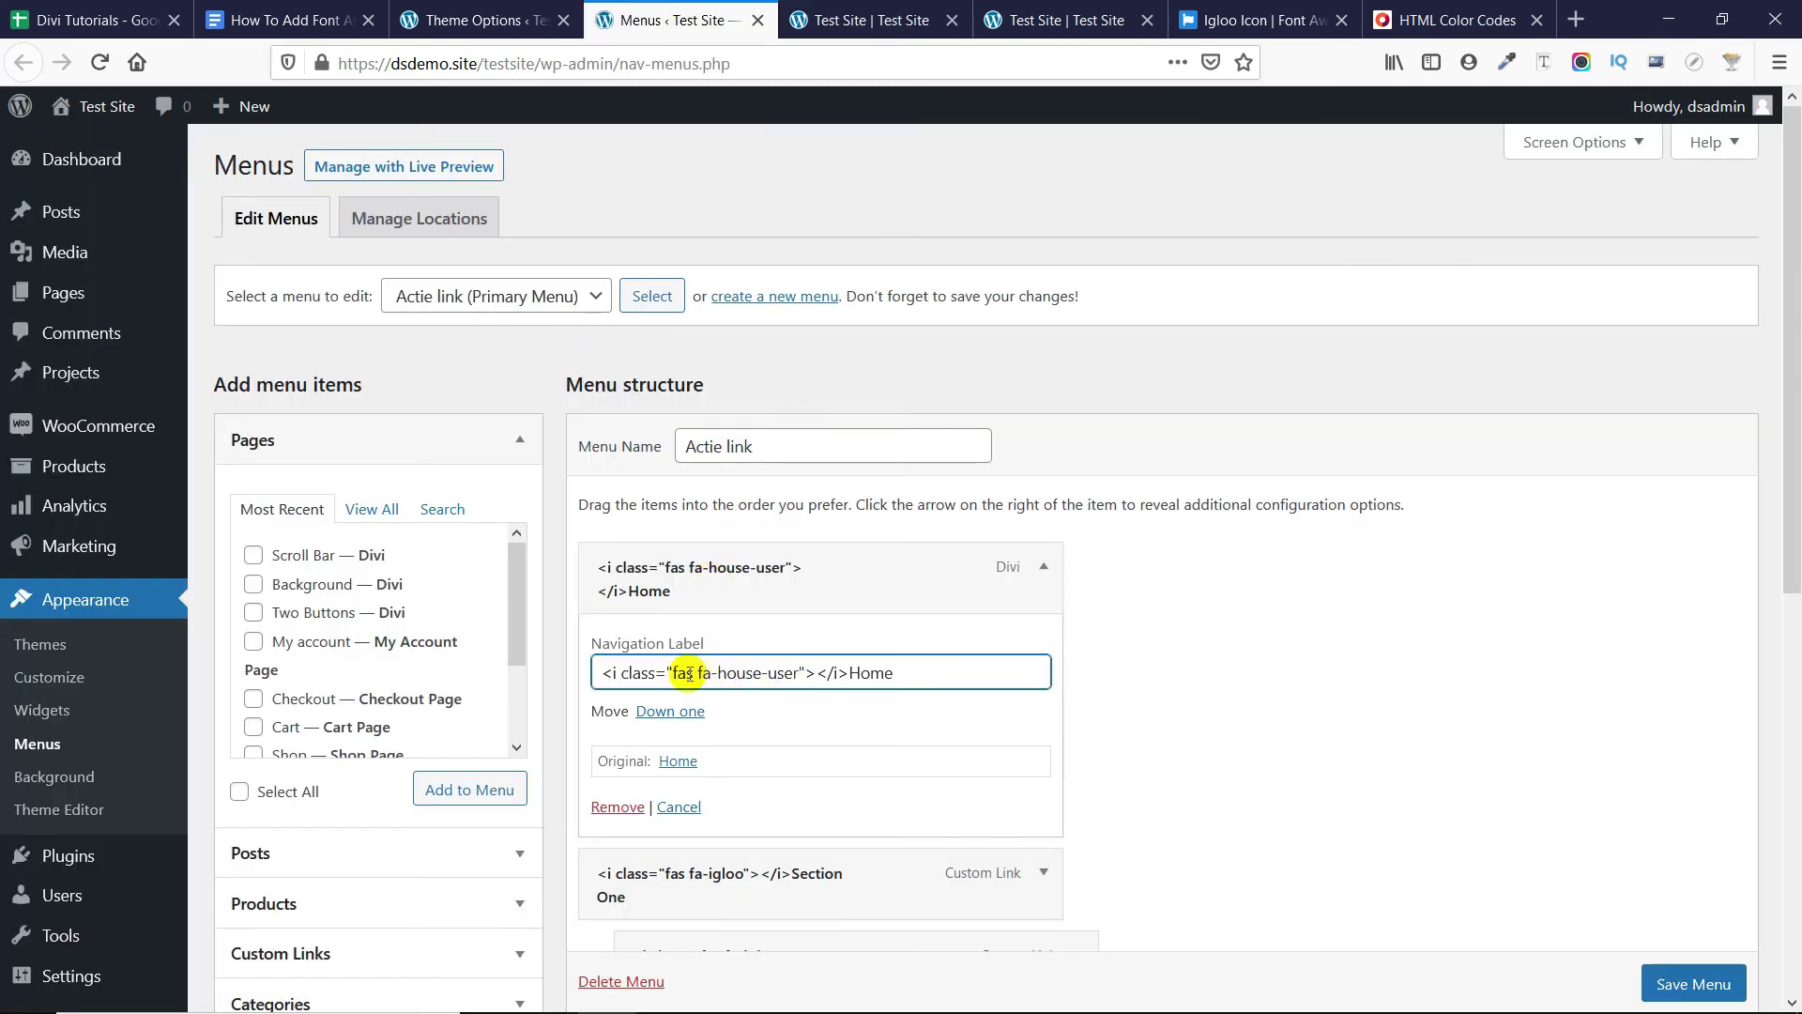
pyautogui.doubleClick(684, 672)
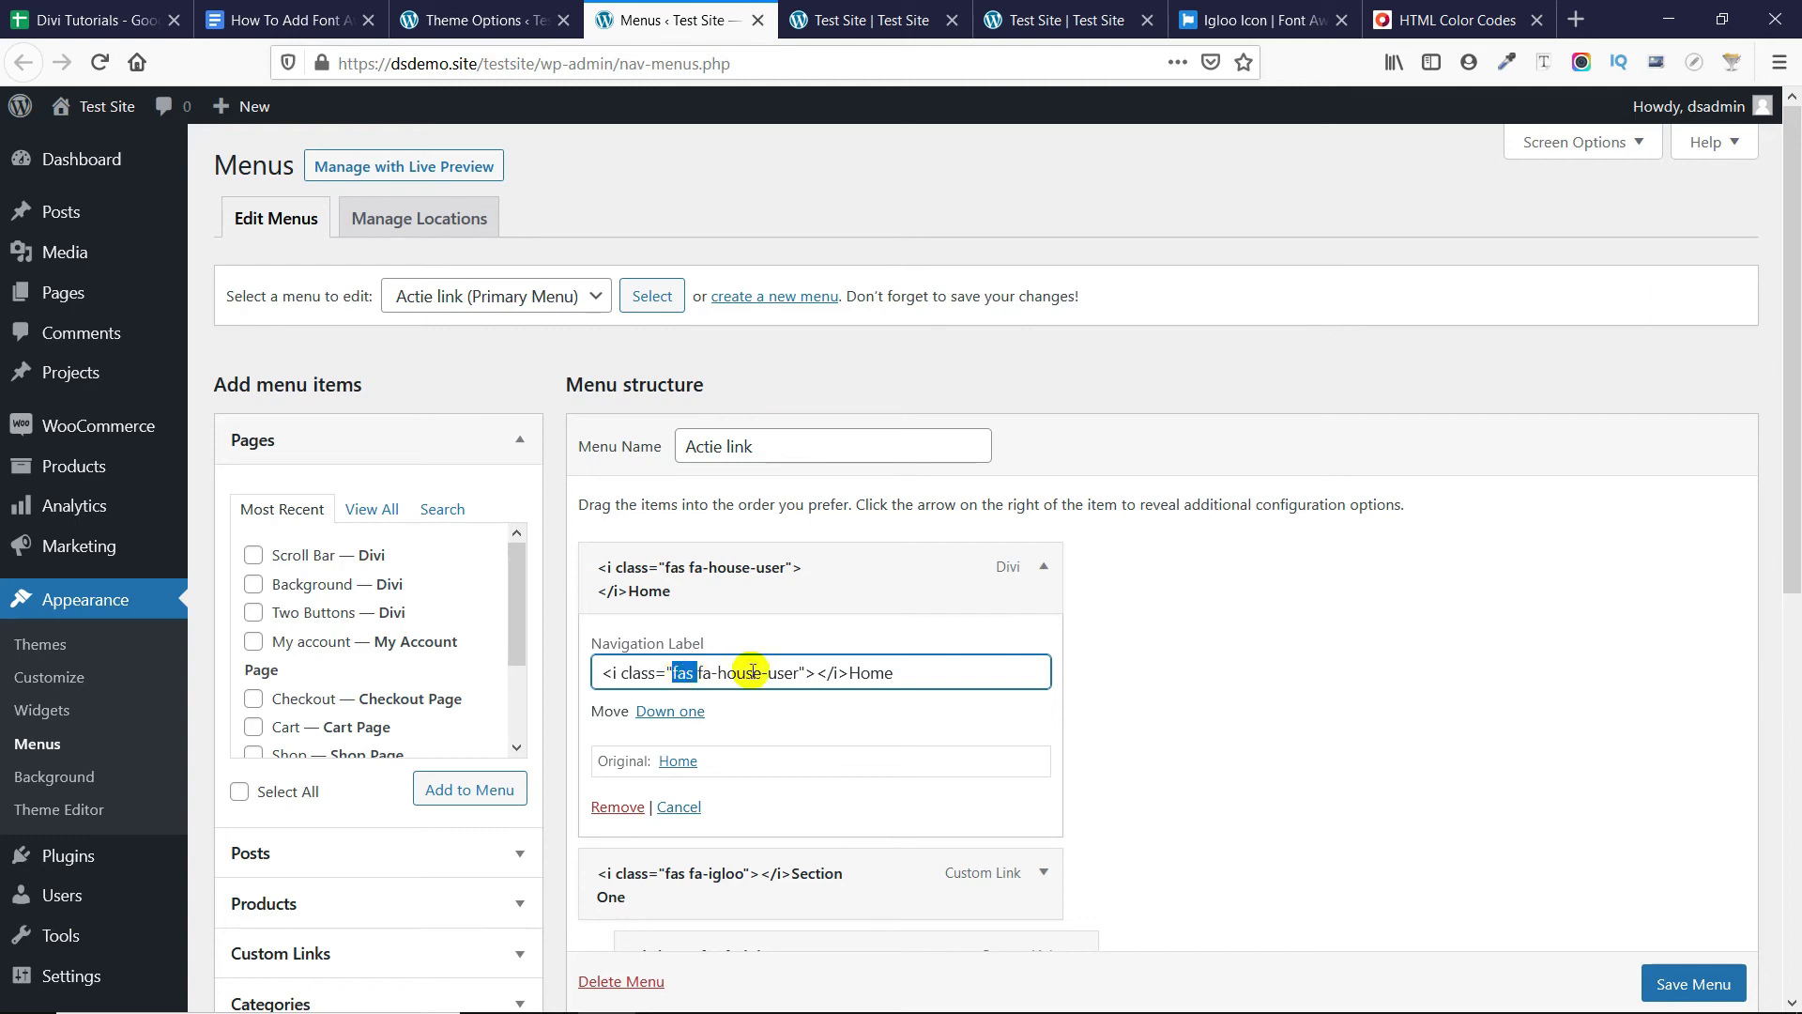
# Change the Custom CSS selector from .fa-house-user to .fas and save the theme options.
pyautogui.click(511, 20)
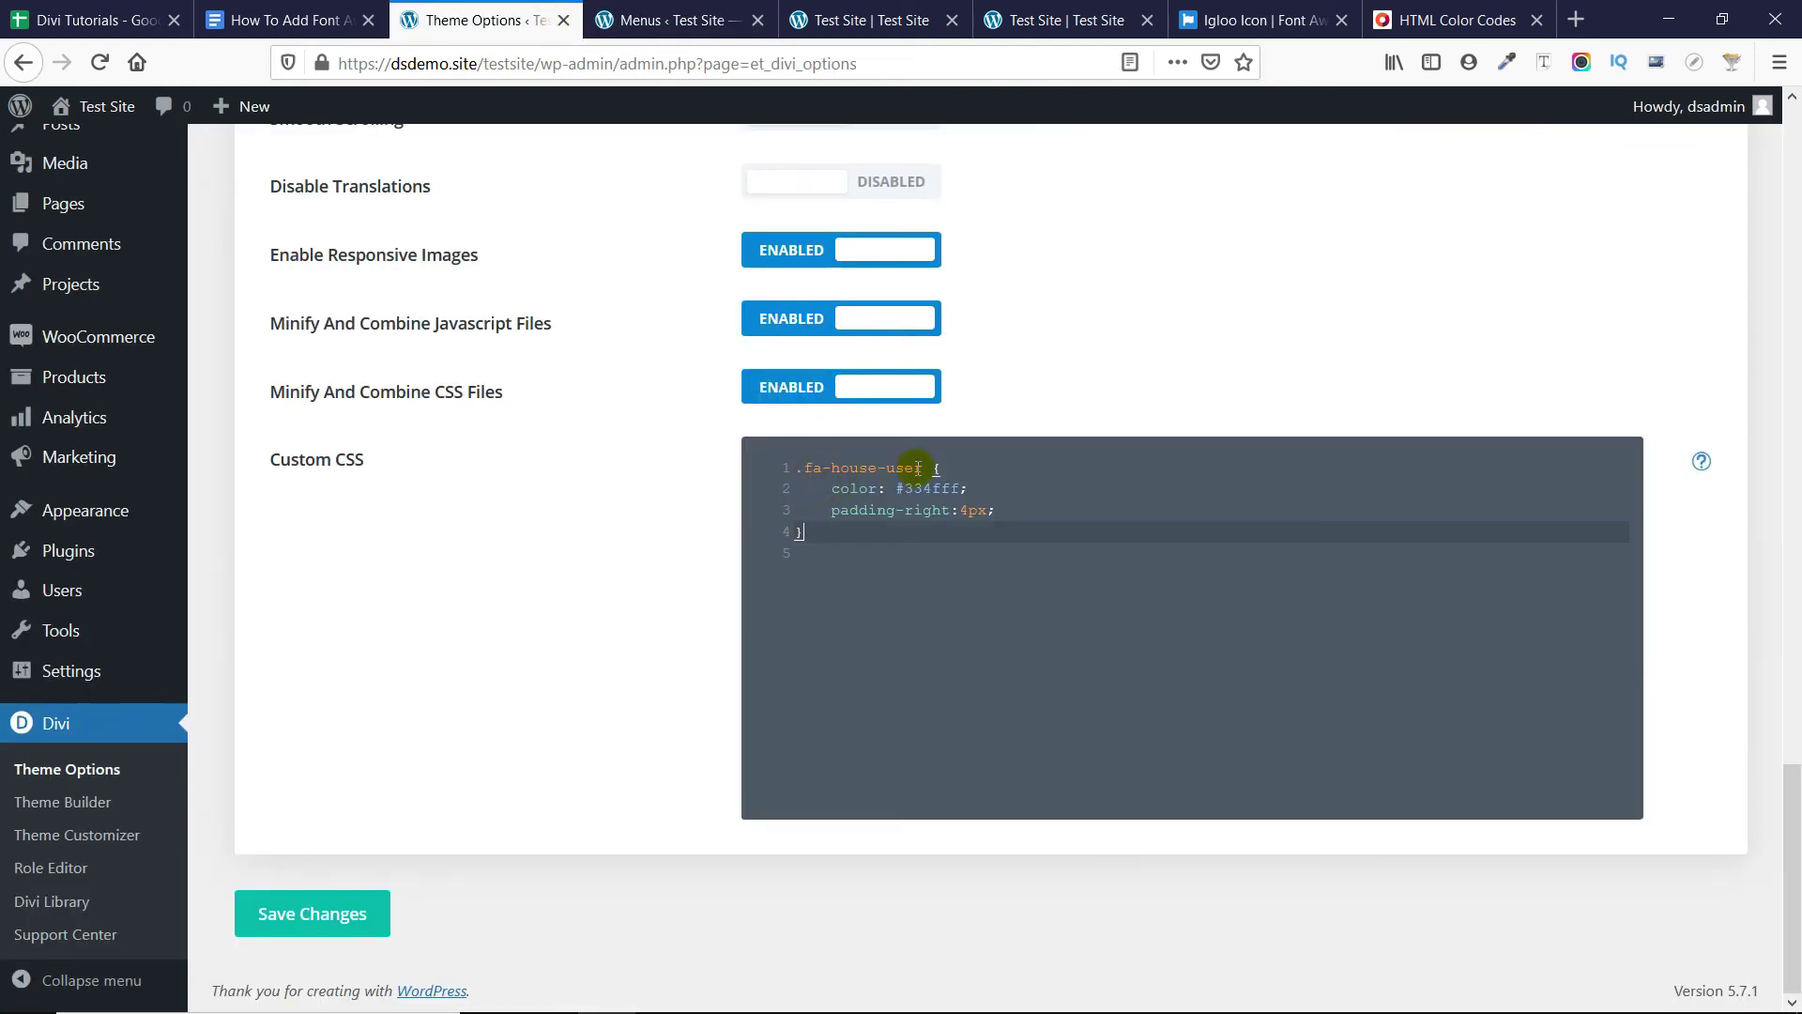
pyautogui.moveTo(934, 469); pyautogui.dragTo(915, 471)
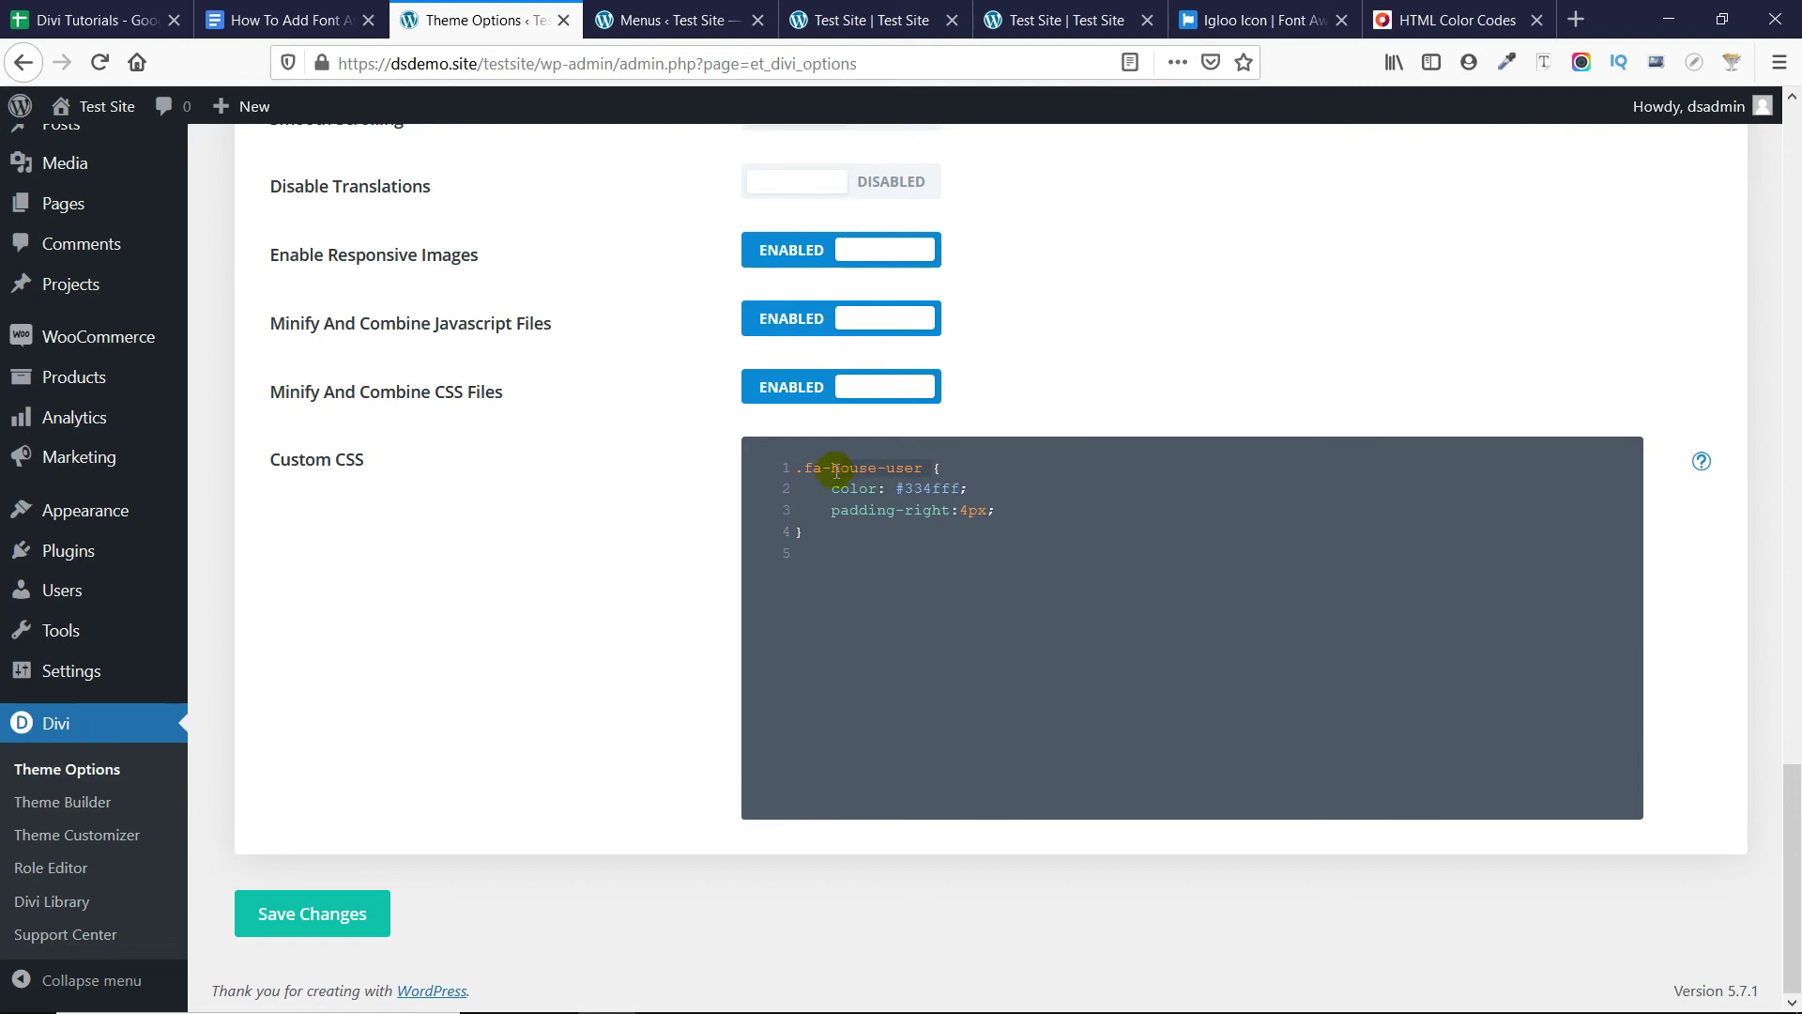
pyautogui.click(855, 544)
pyautogui.write('fas{')
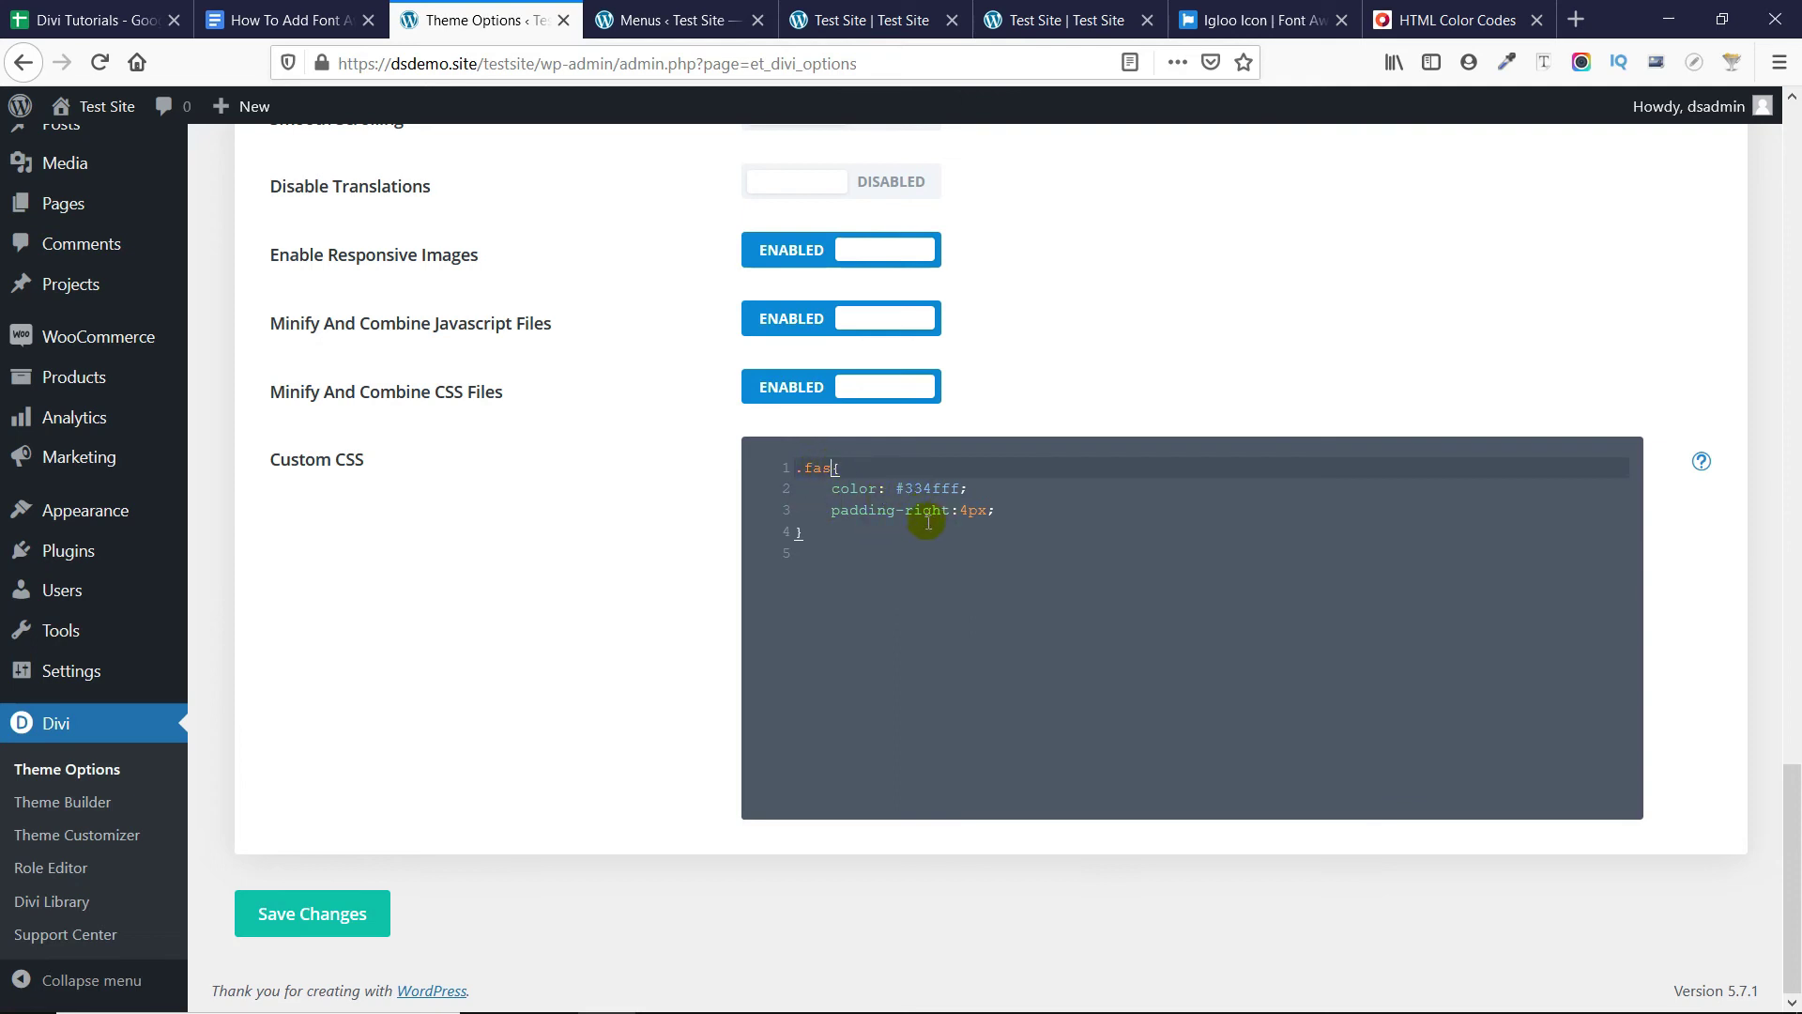
pyautogui.click(382, 914)
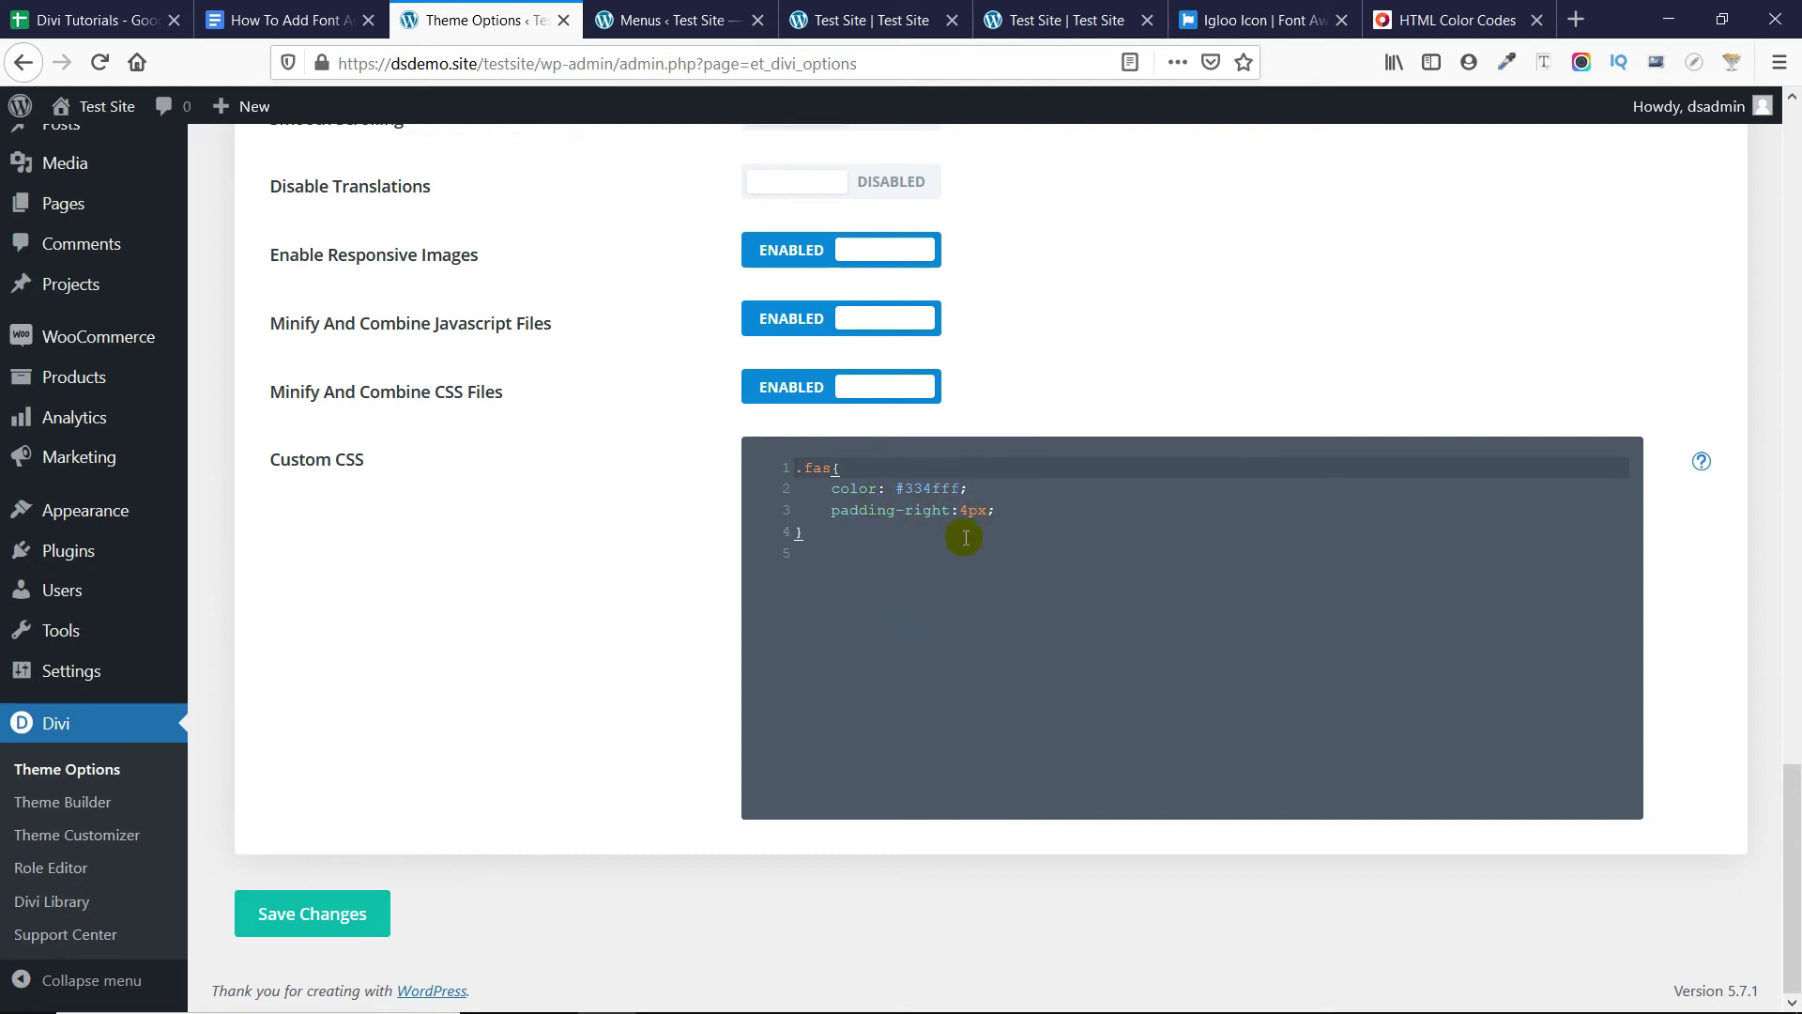
pyautogui.click(860, 21)
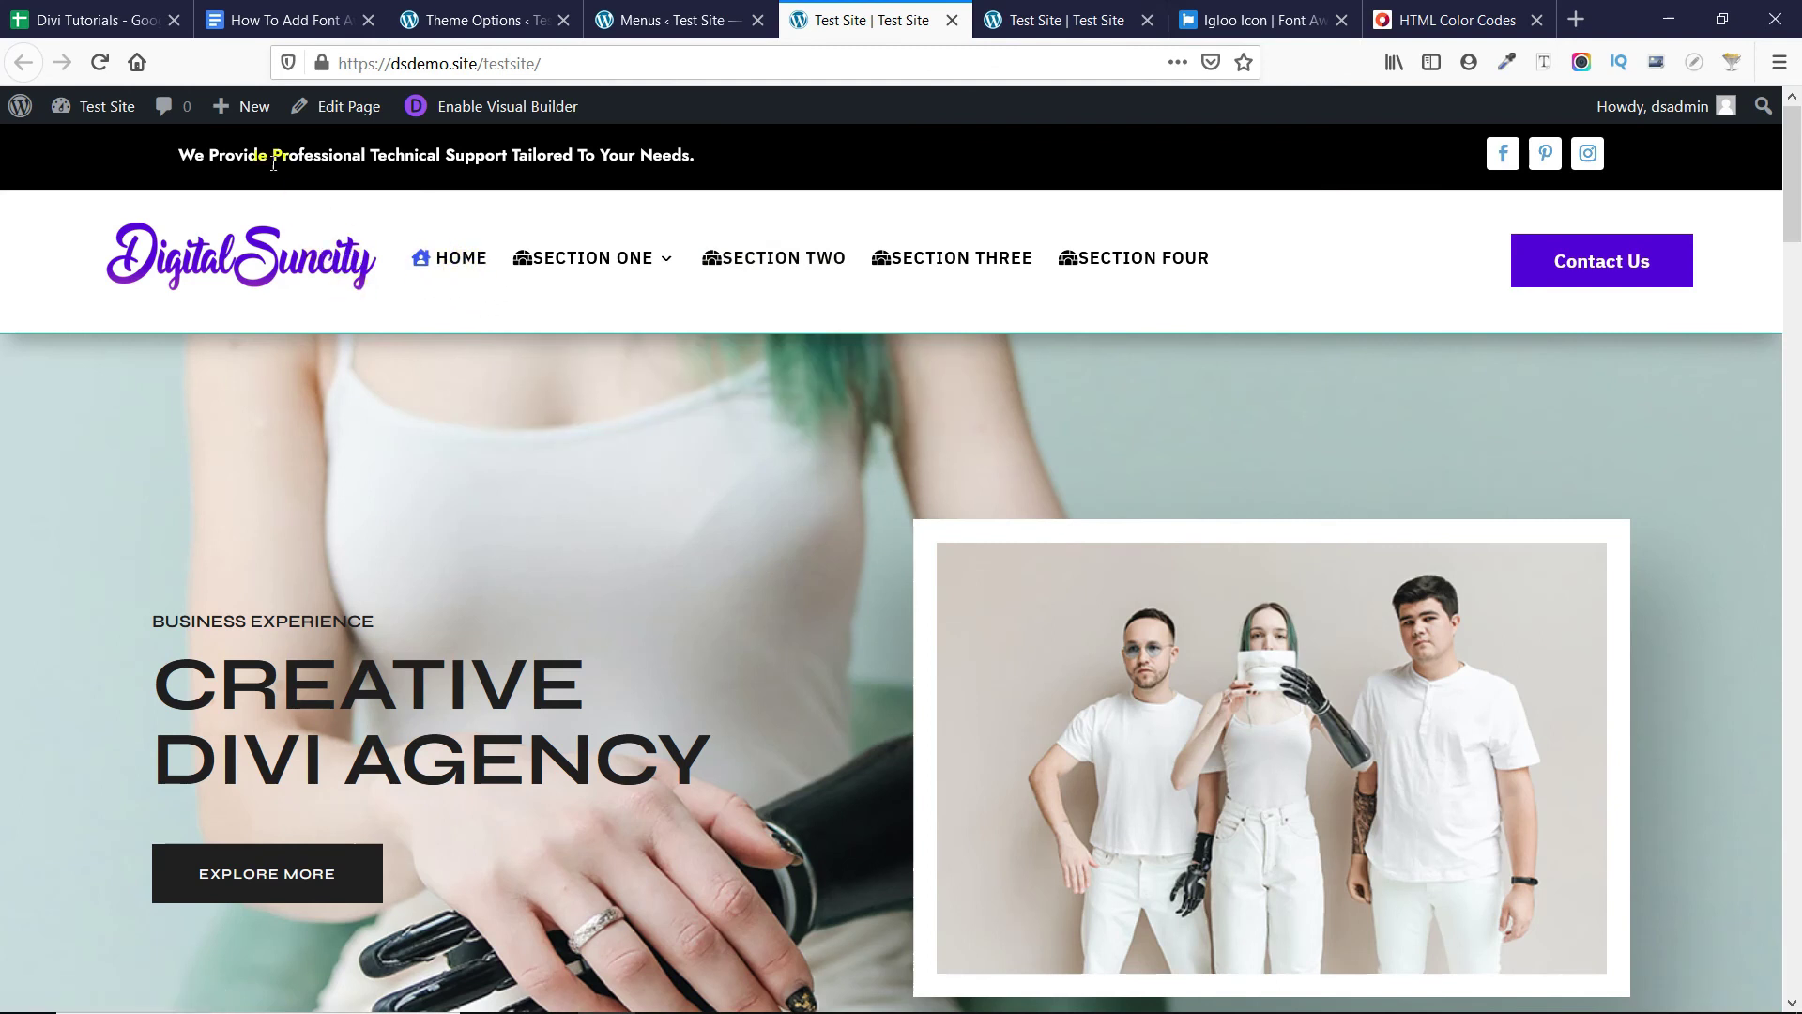
# Reload the live front page and check that all header menu icons are blue.
pyautogui.click(99, 62)
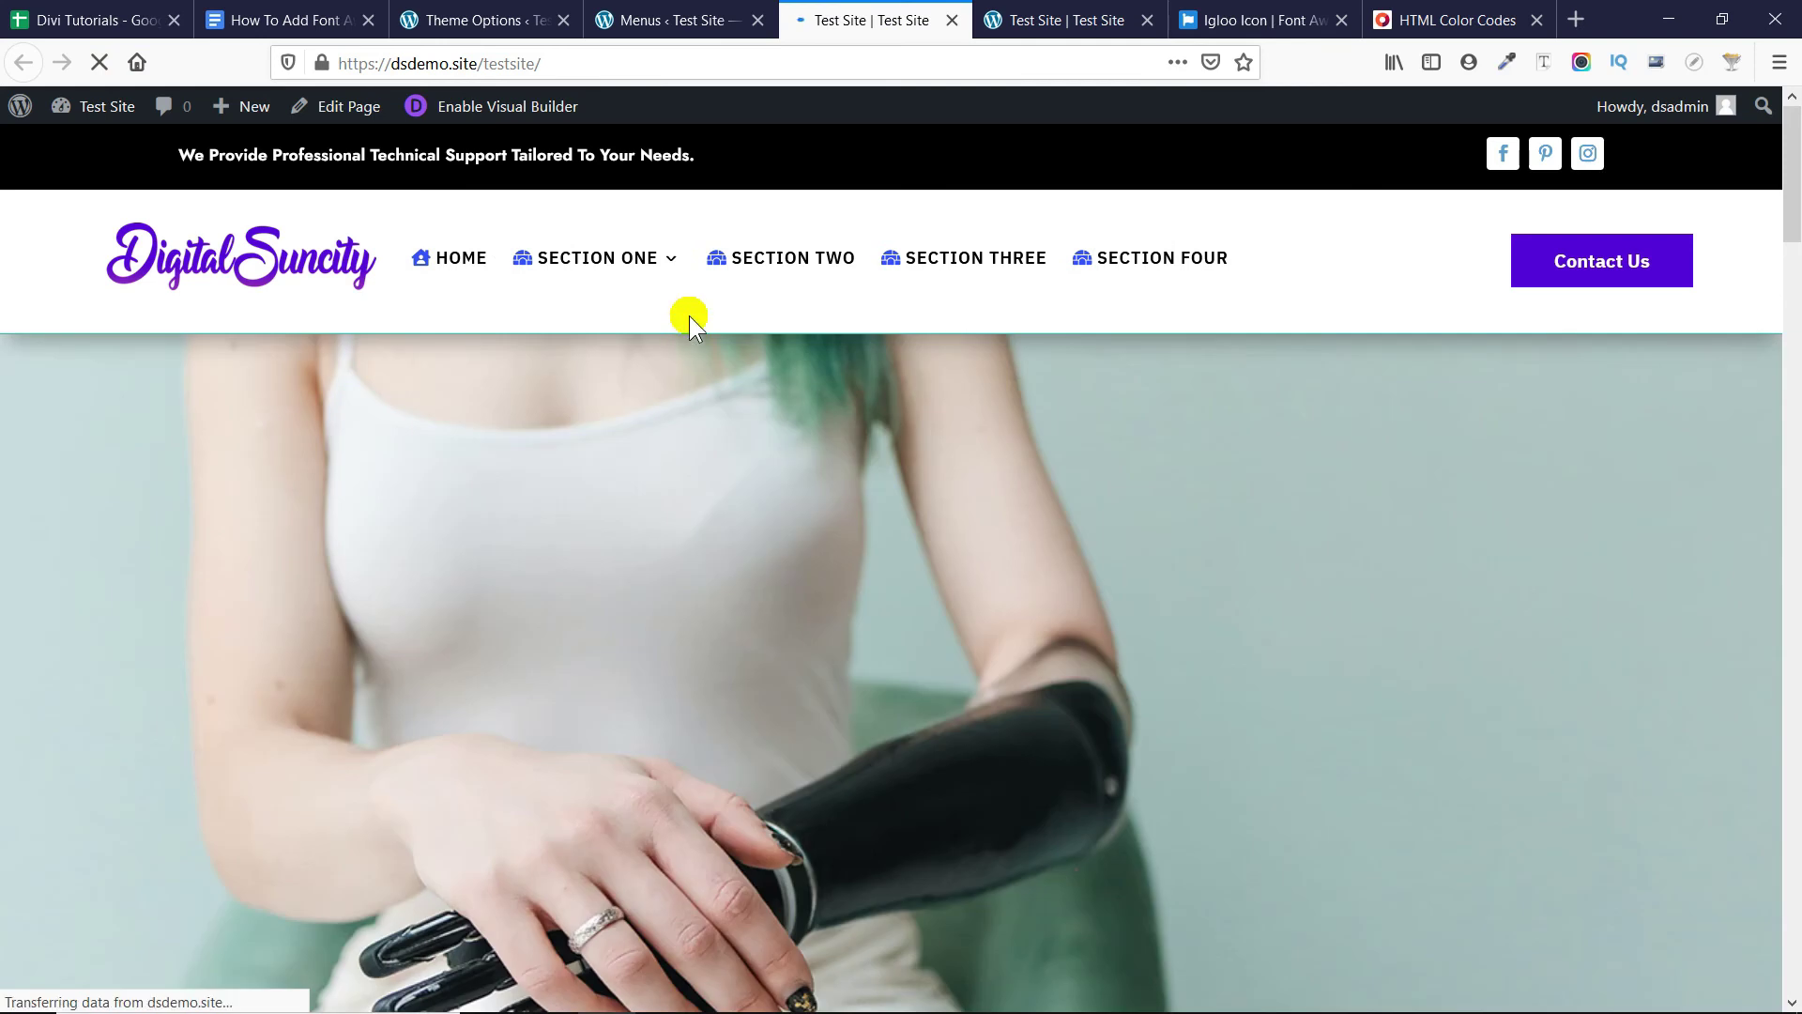
pyautogui.moveTo(652, 283)
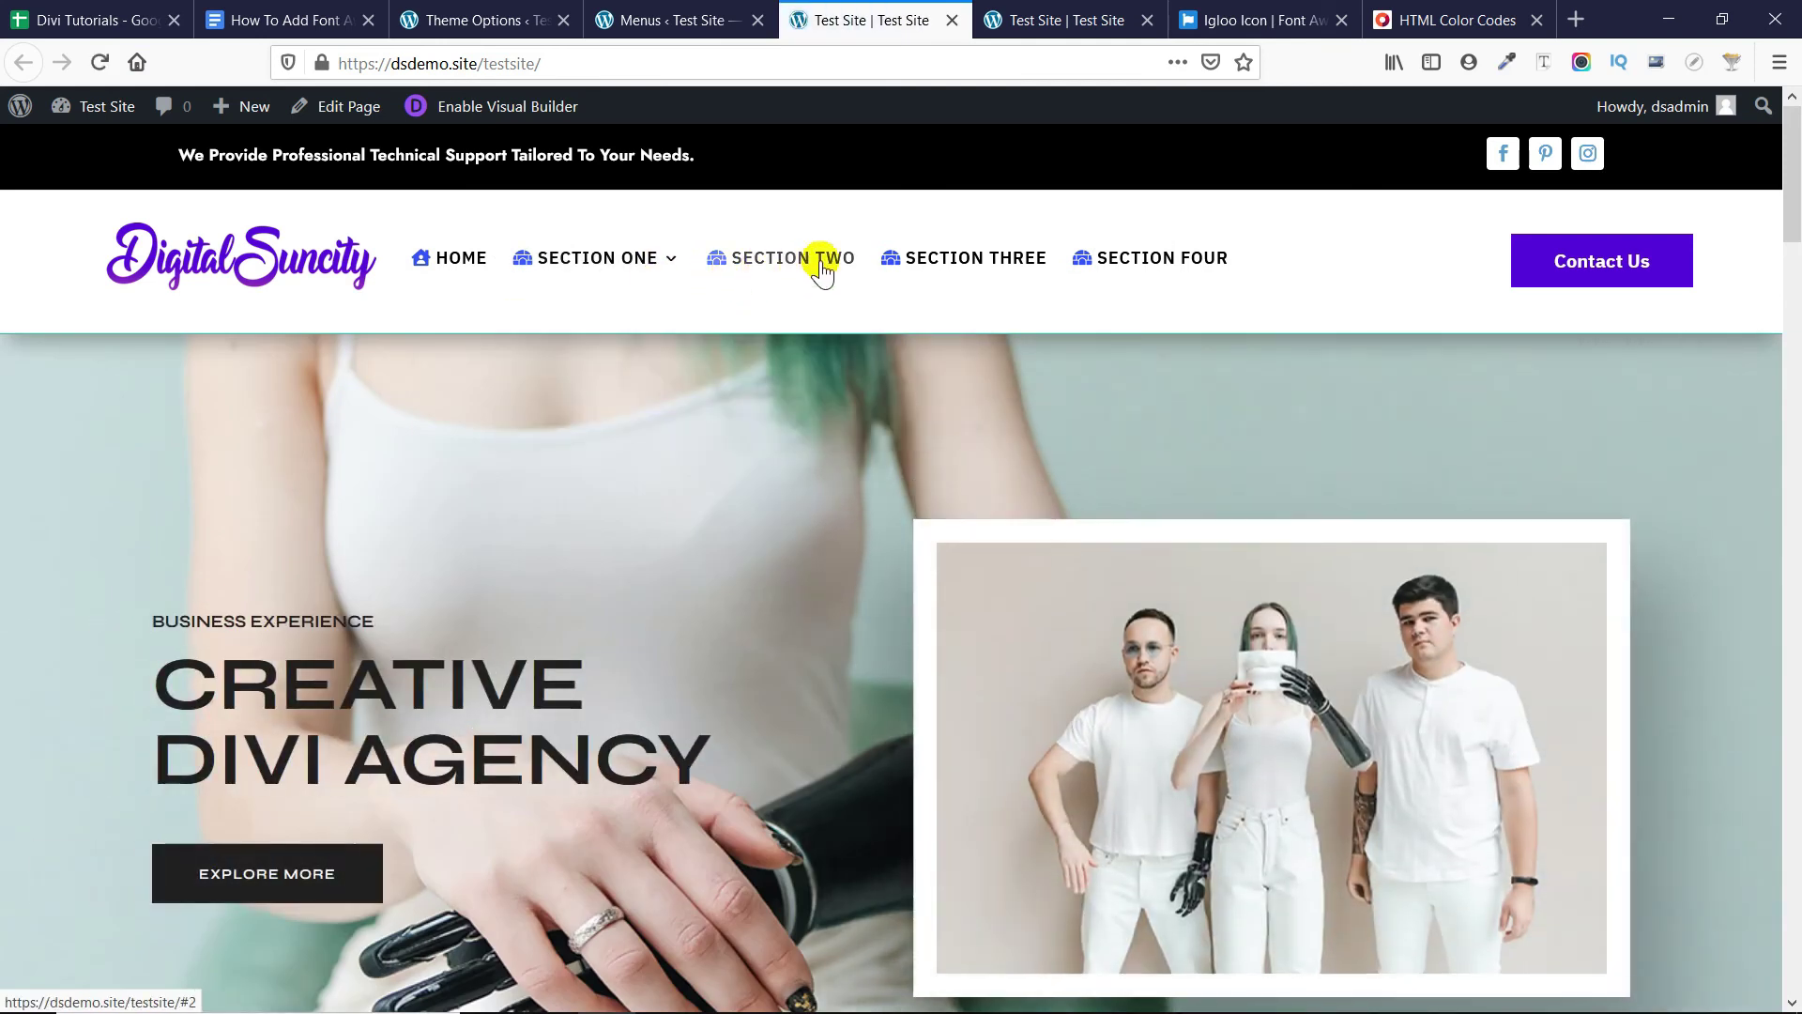
pyautogui.moveTo(563, 273)
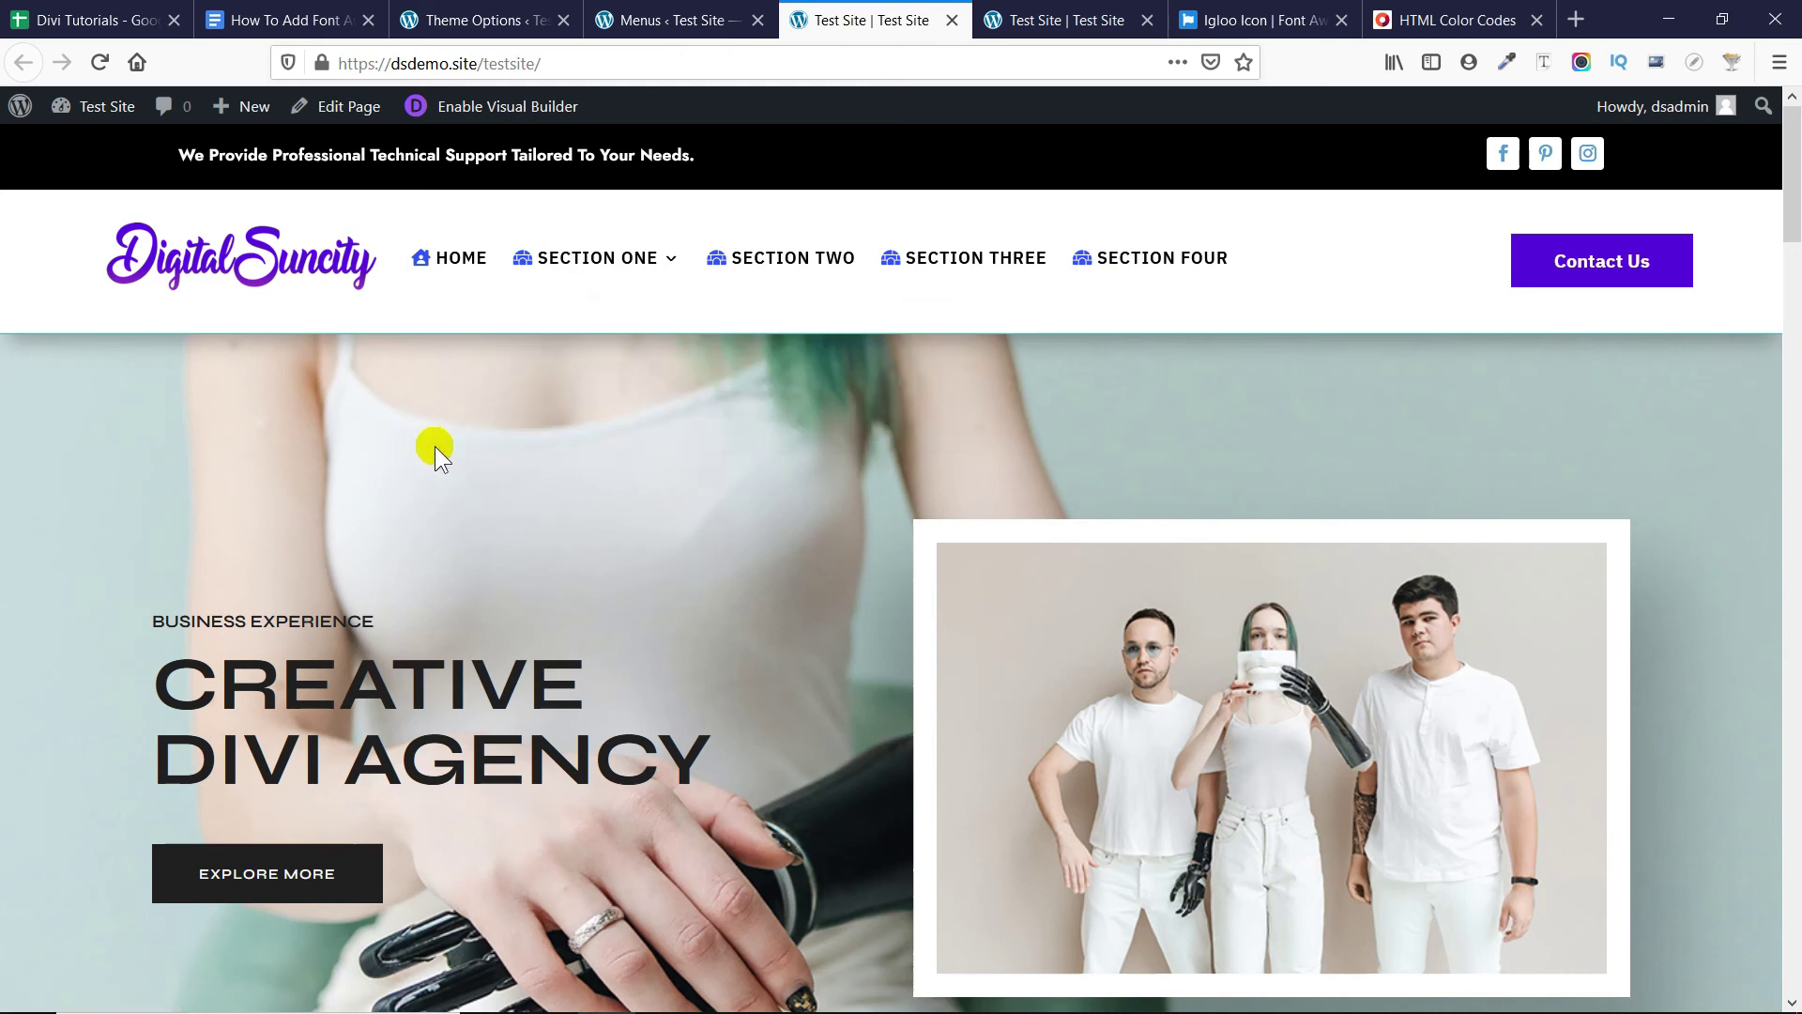
# Preview the site at mobile size and check the icons in the mobile menu.
pyautogui.hotkey('ctrl', 'shift', 'm')
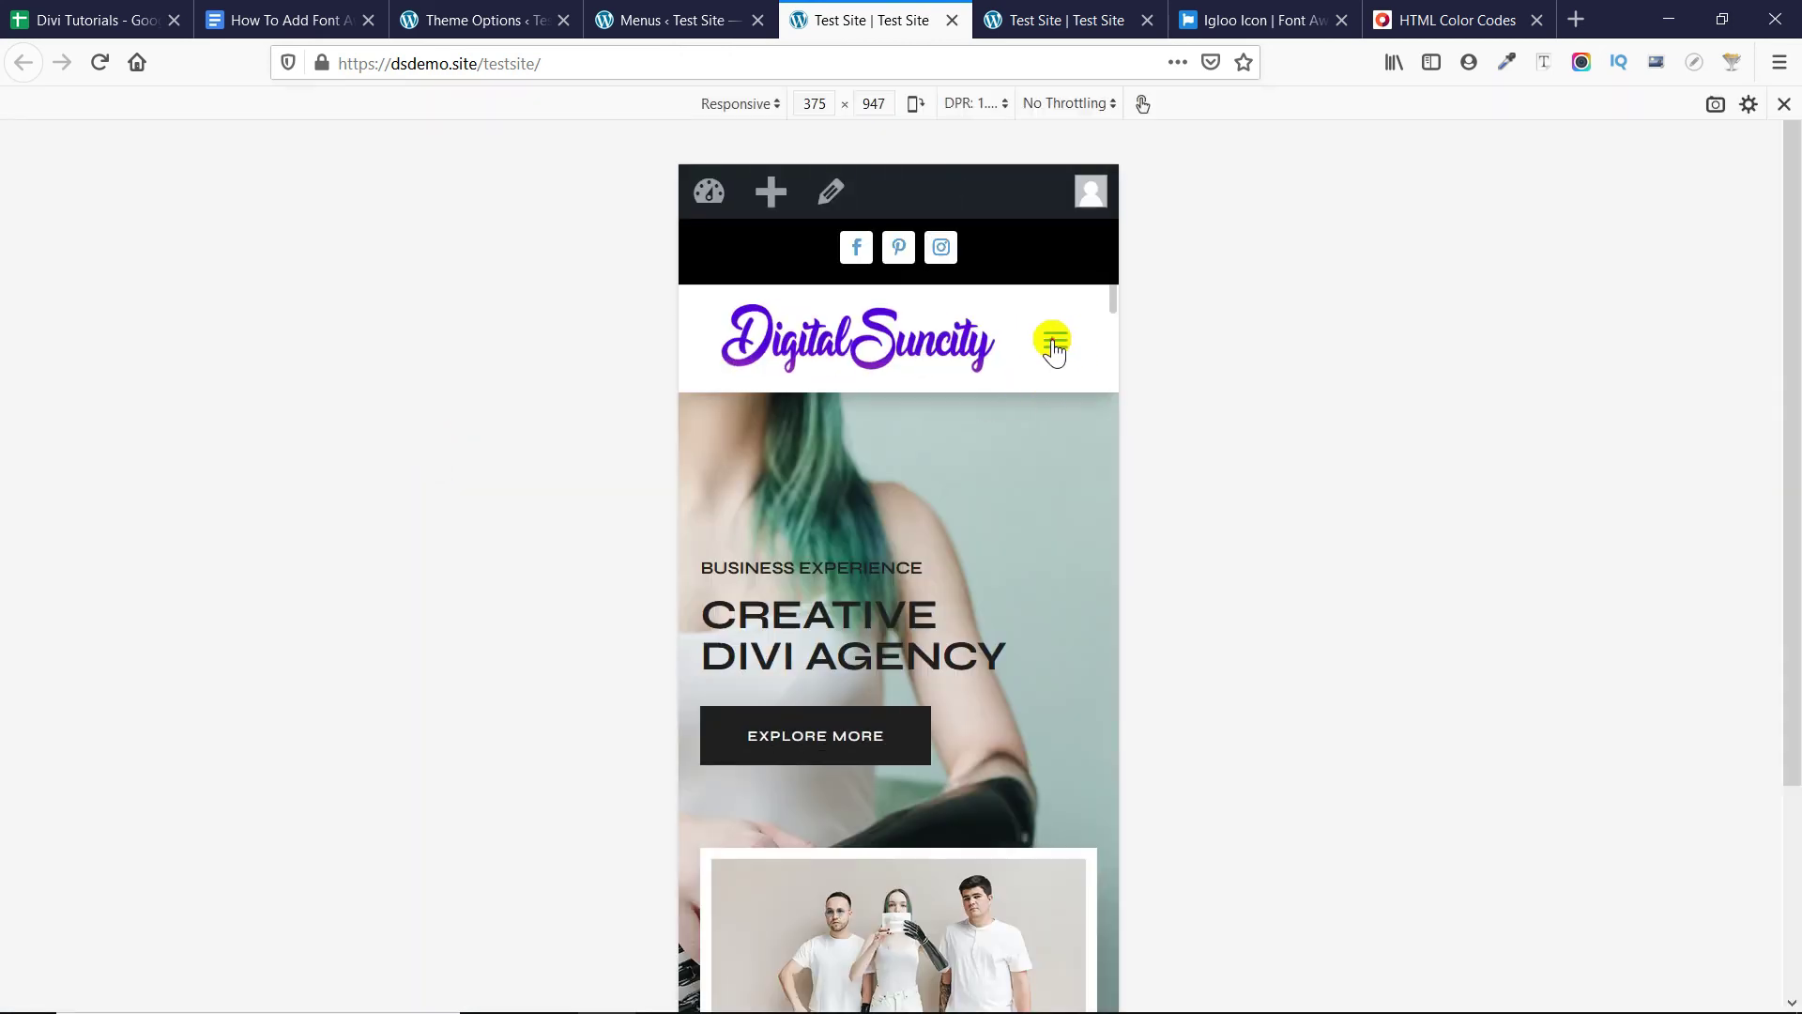
pyautogui.click(1055, 350)
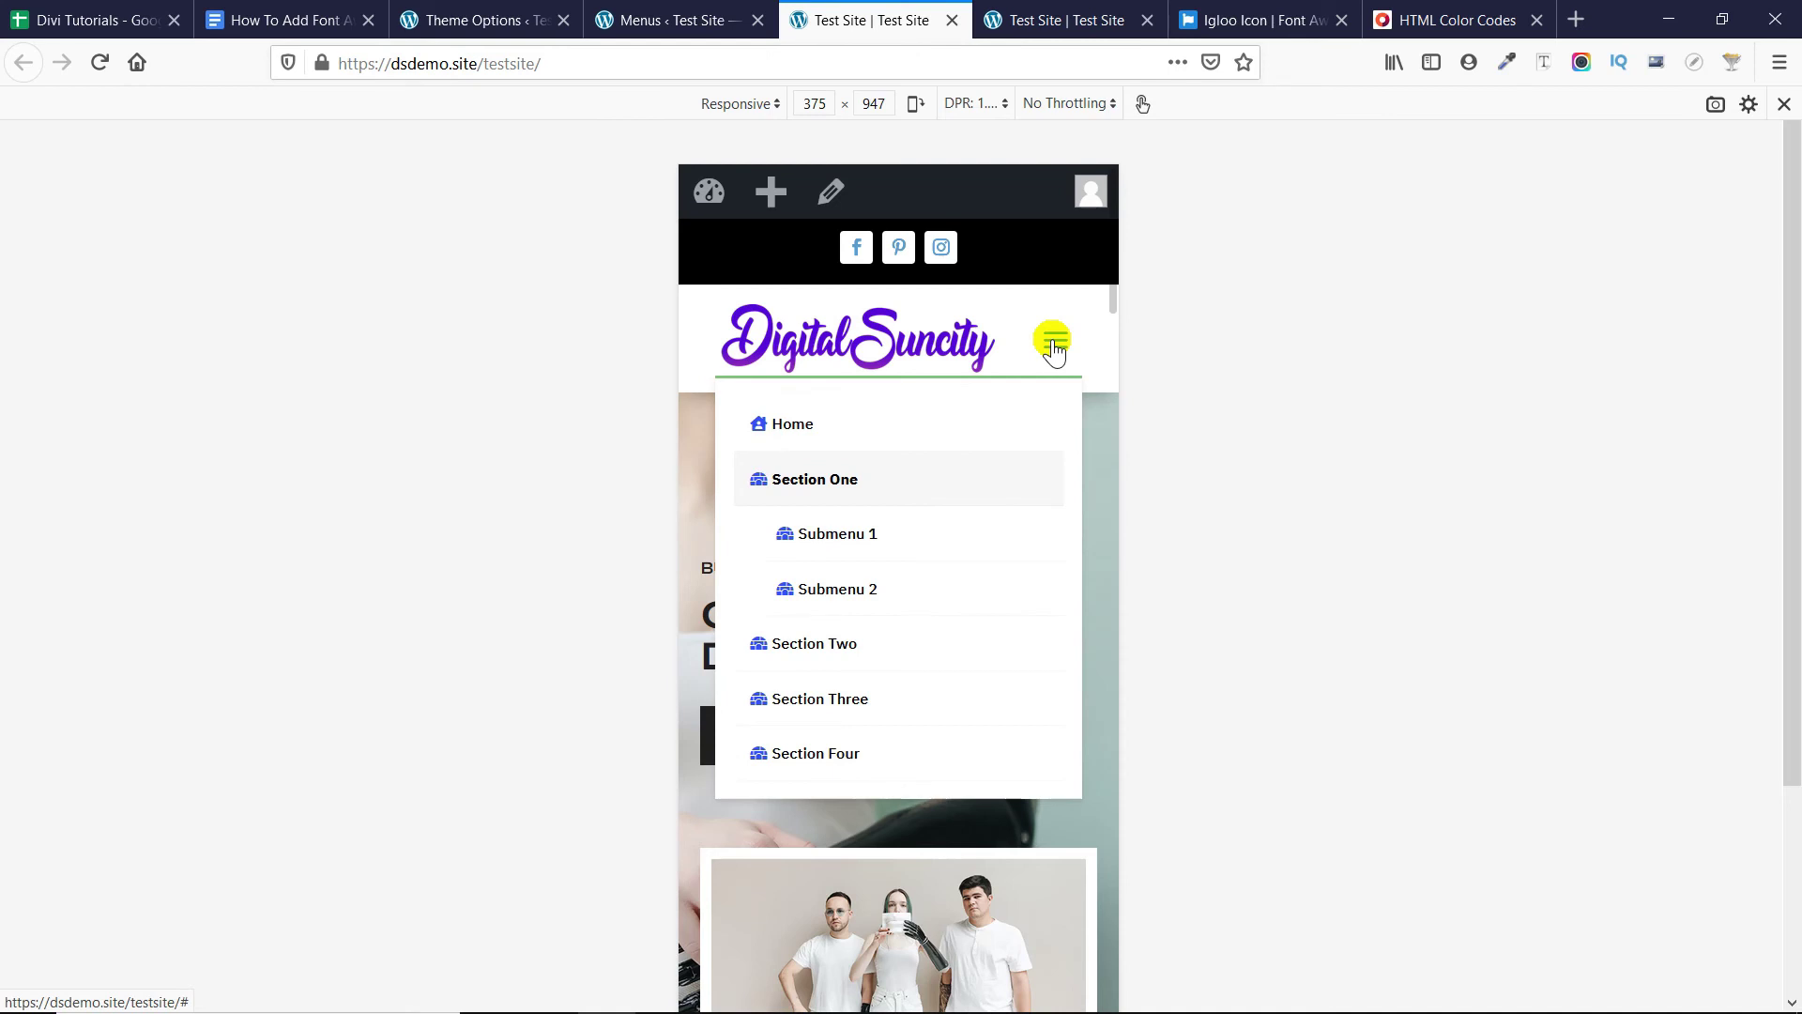
pyautogui.click(1055, 349)
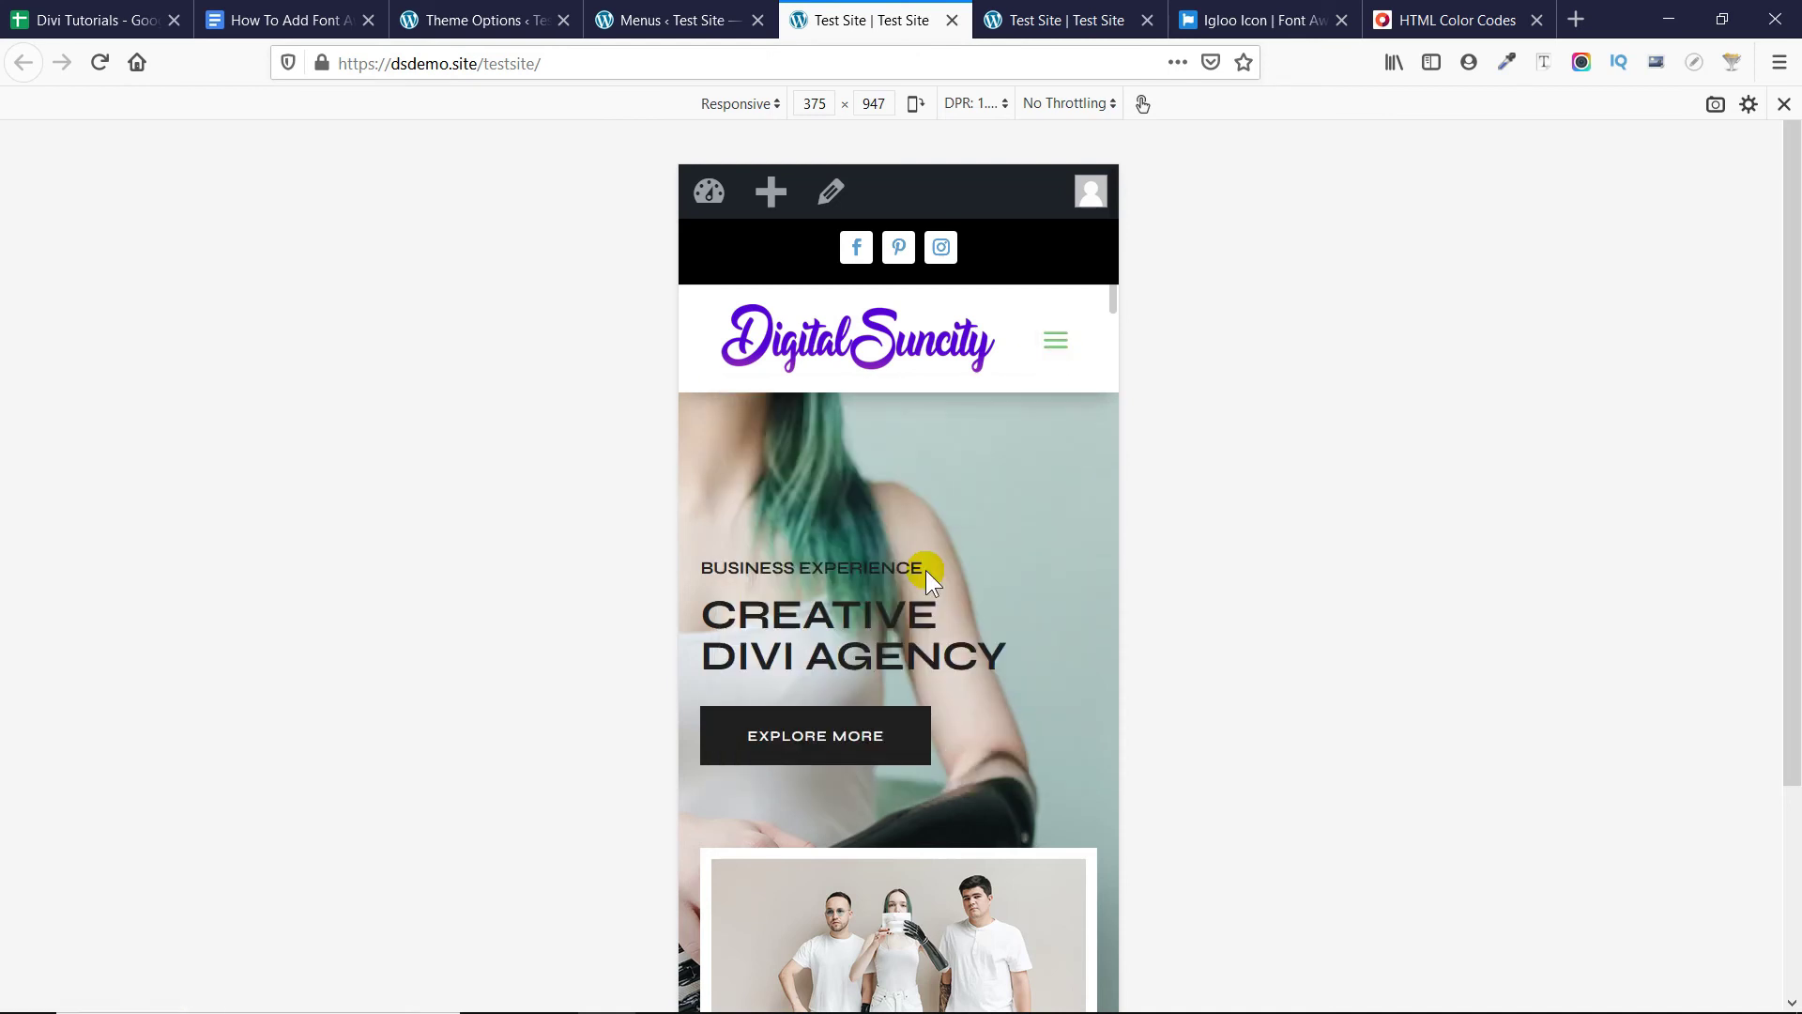
pyautogui.hotkey('ctrl', 'shift', 'm')
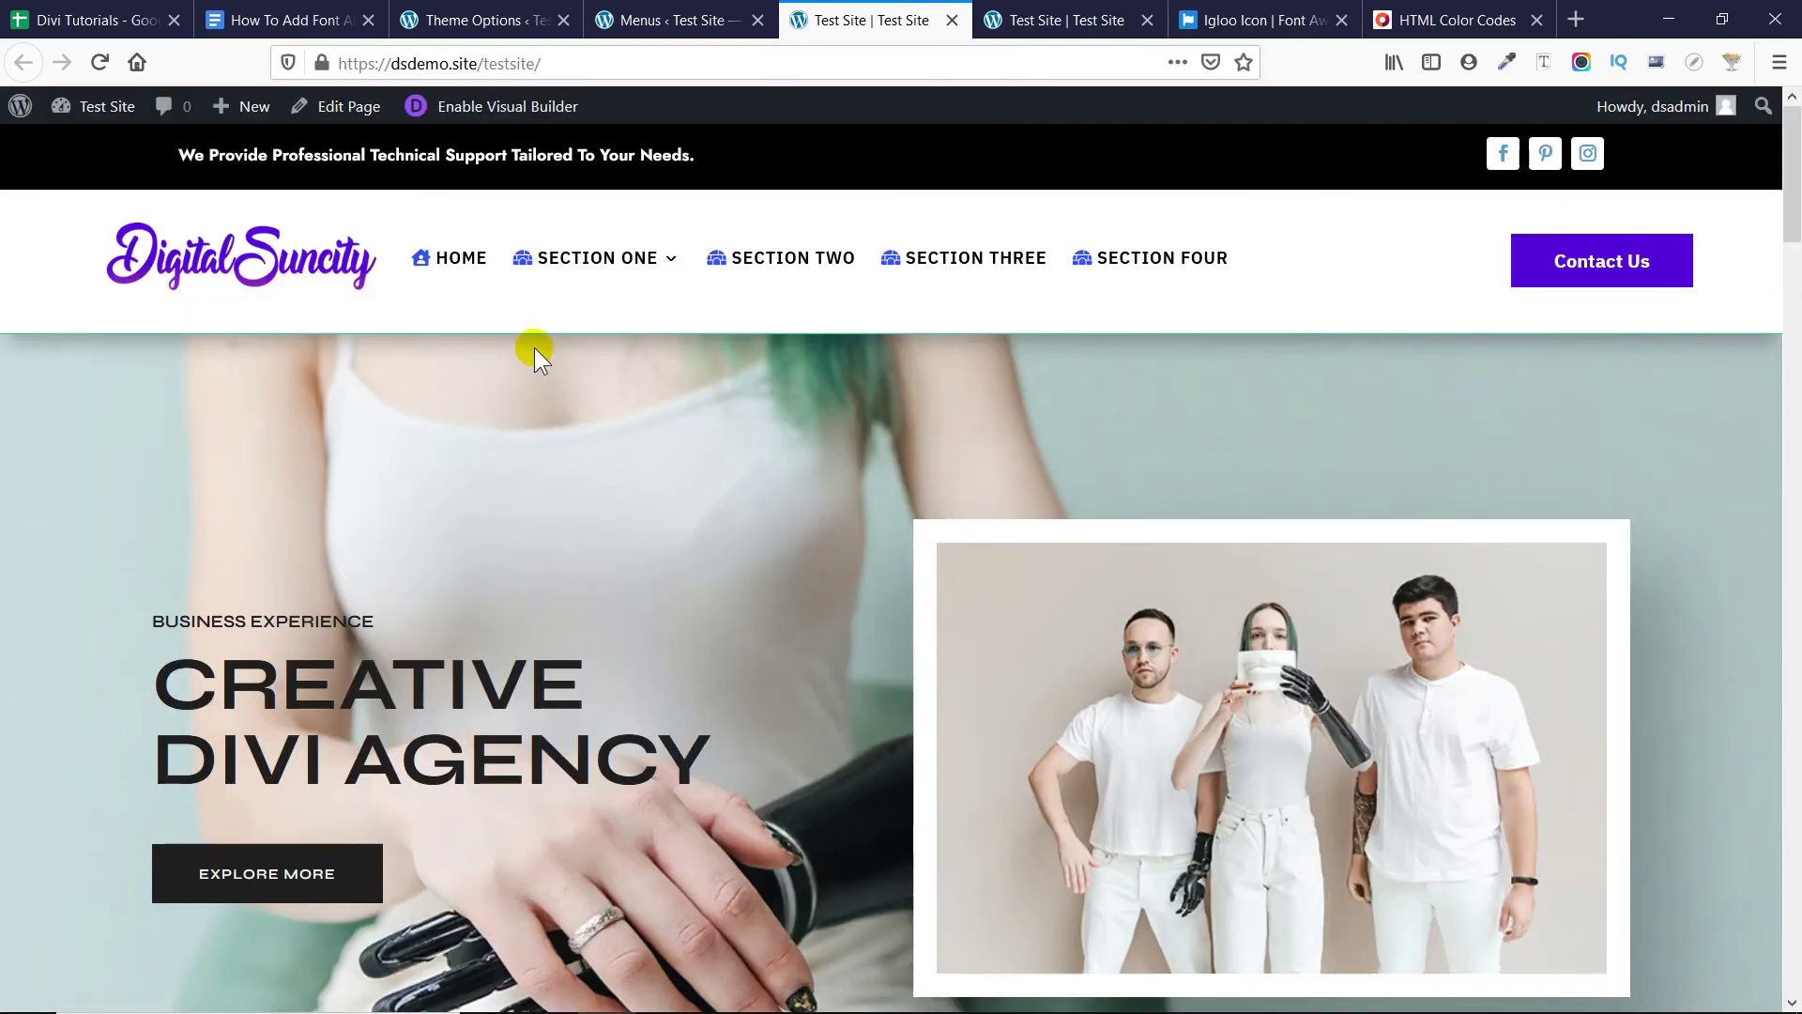